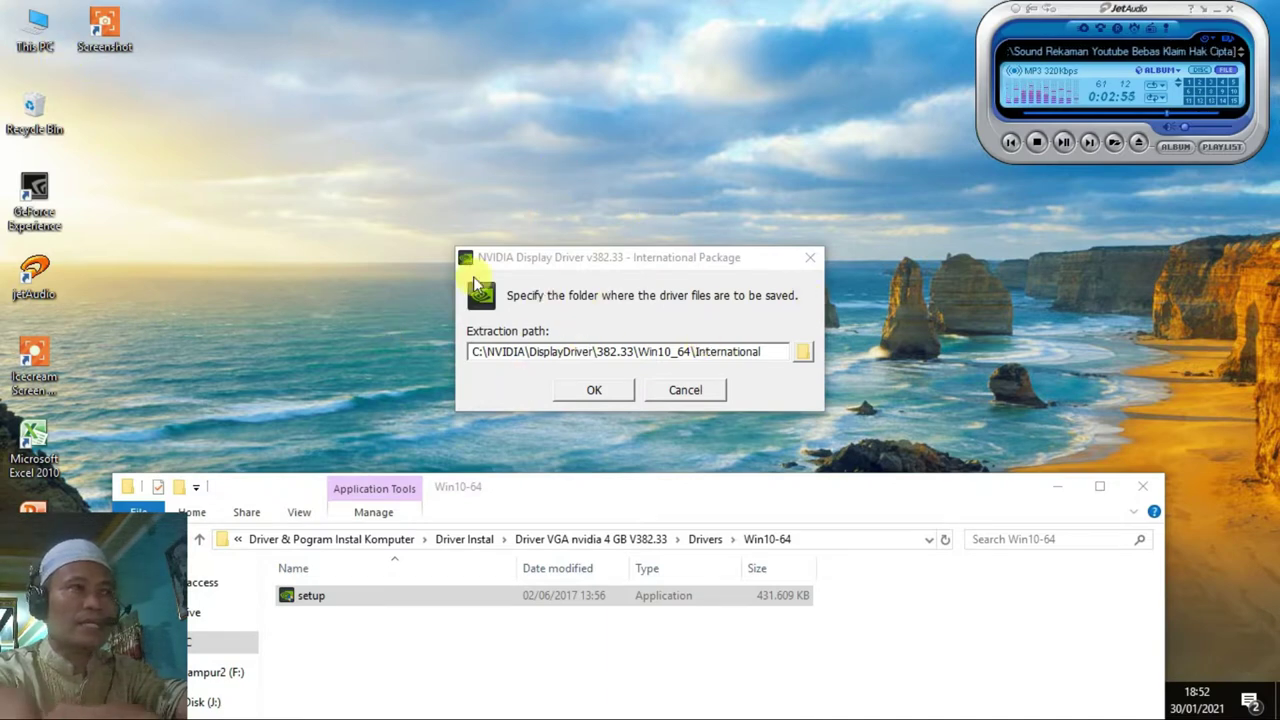
Open This PC's System properties, review Device Manager, then move the System window down.
right_click(35, 33)
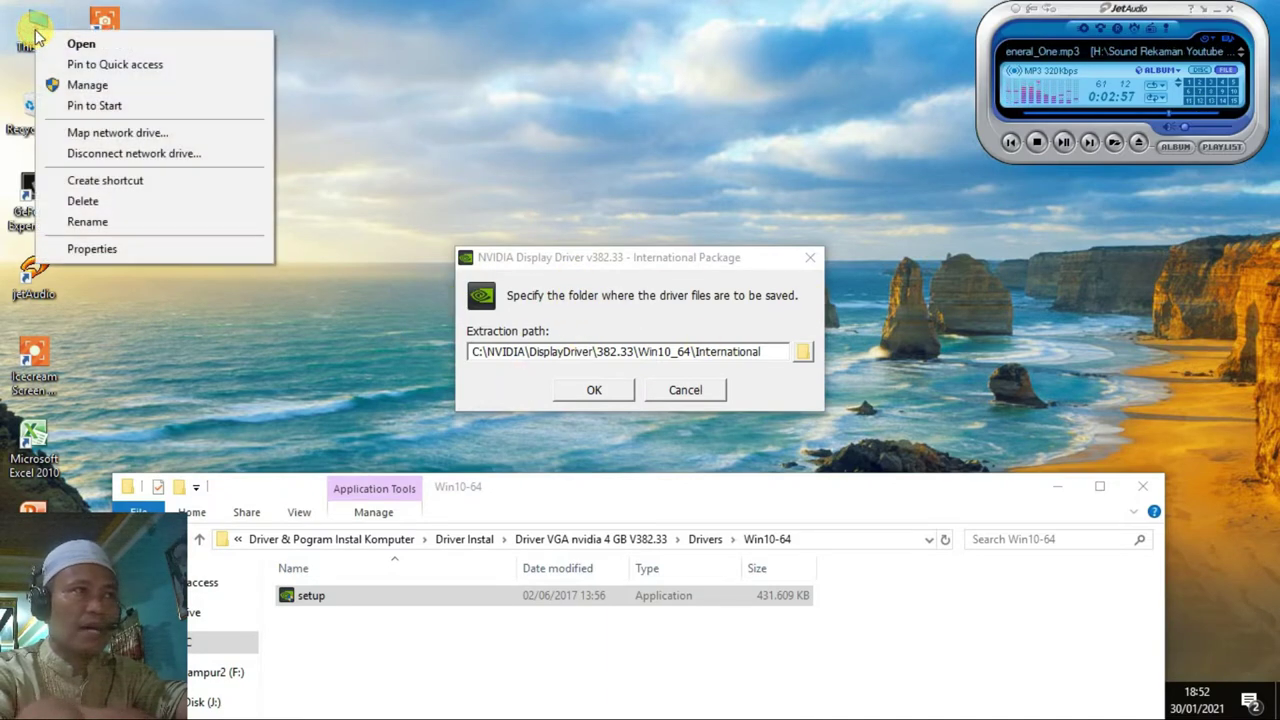
left_click(90, 248)
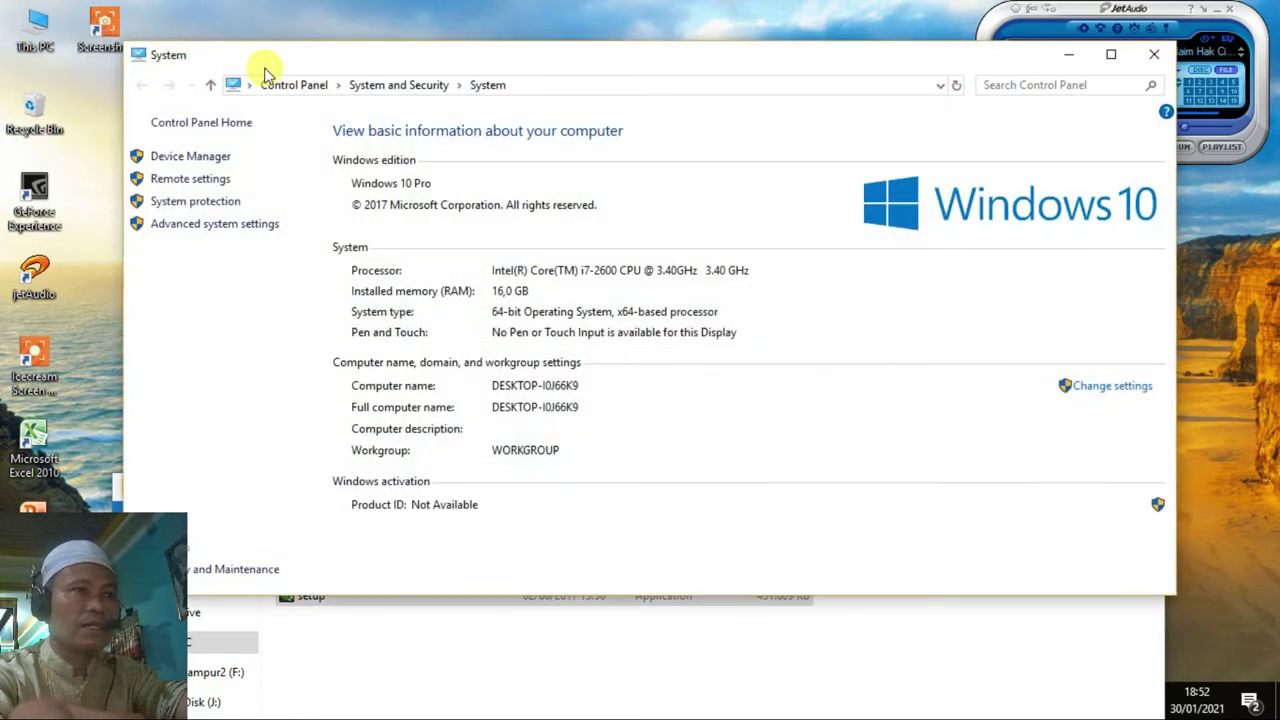
left_click(207, 160)
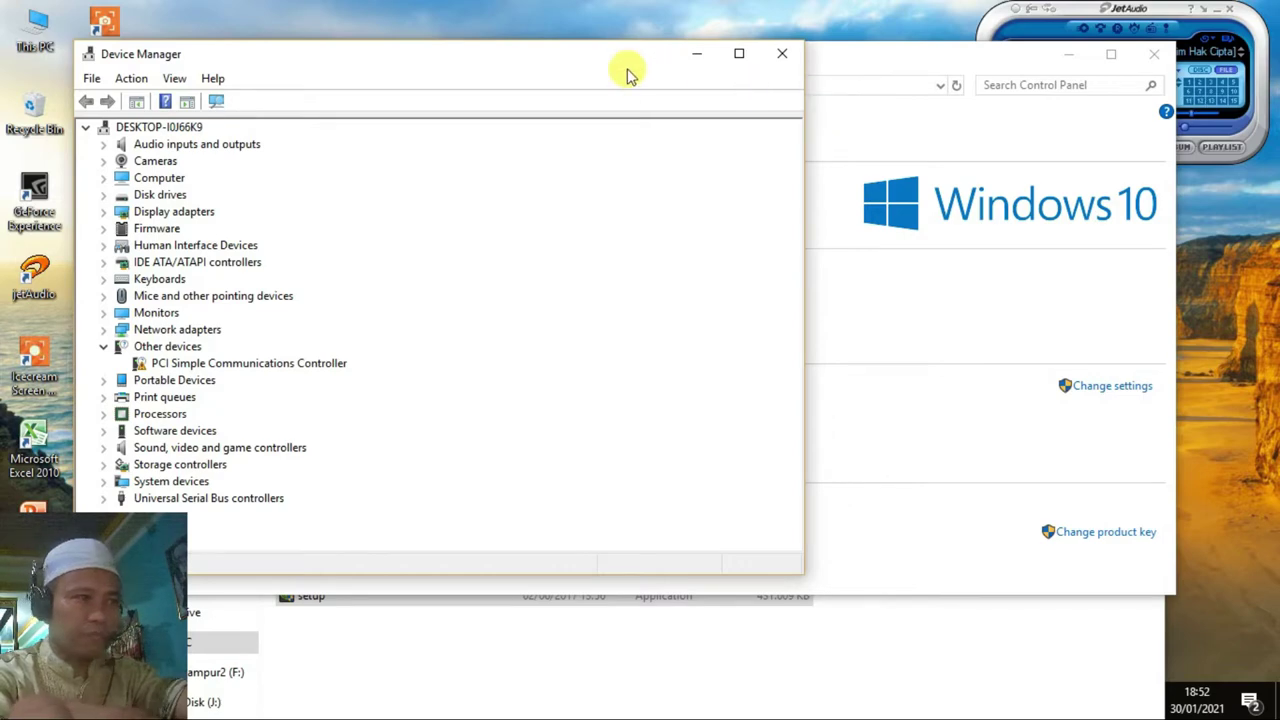
left_click(780, 57)
left_click_drag(757, 60, 764, 448)
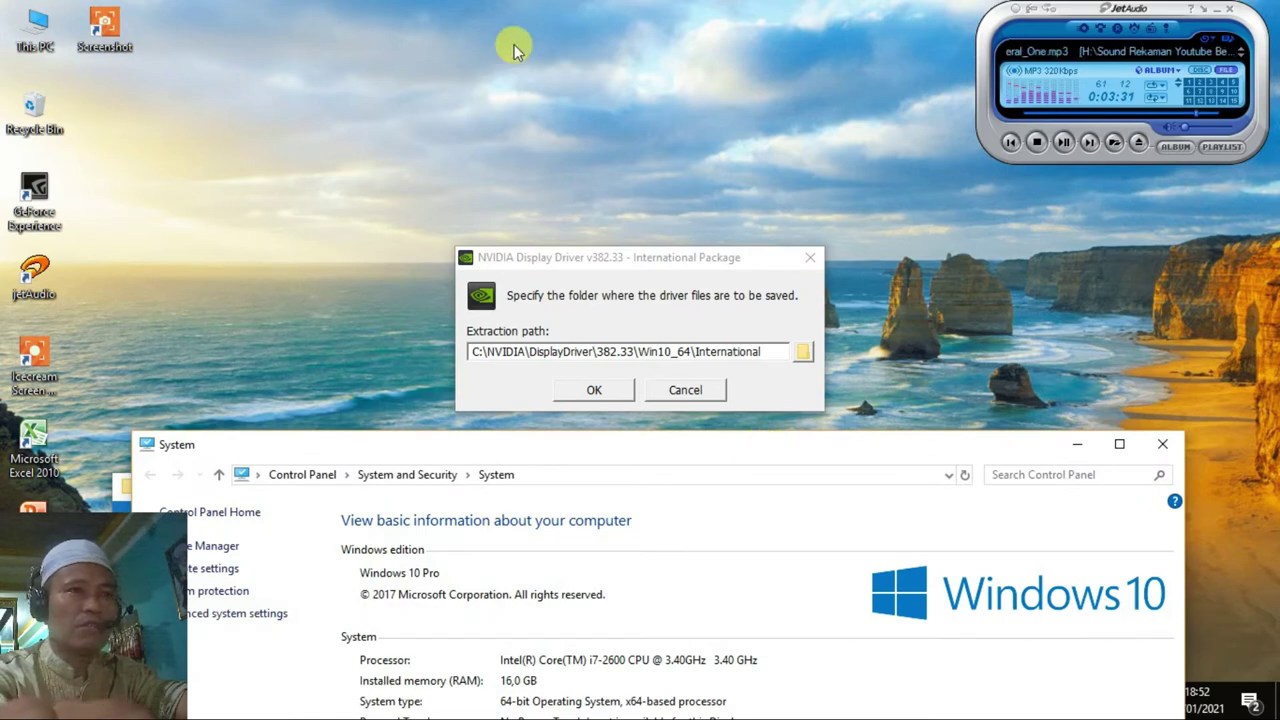
Extract NVIDIA driver 382.33 to the default folder, accept the licence, start Express install, refresh the desktop.
left_click(594, 391)
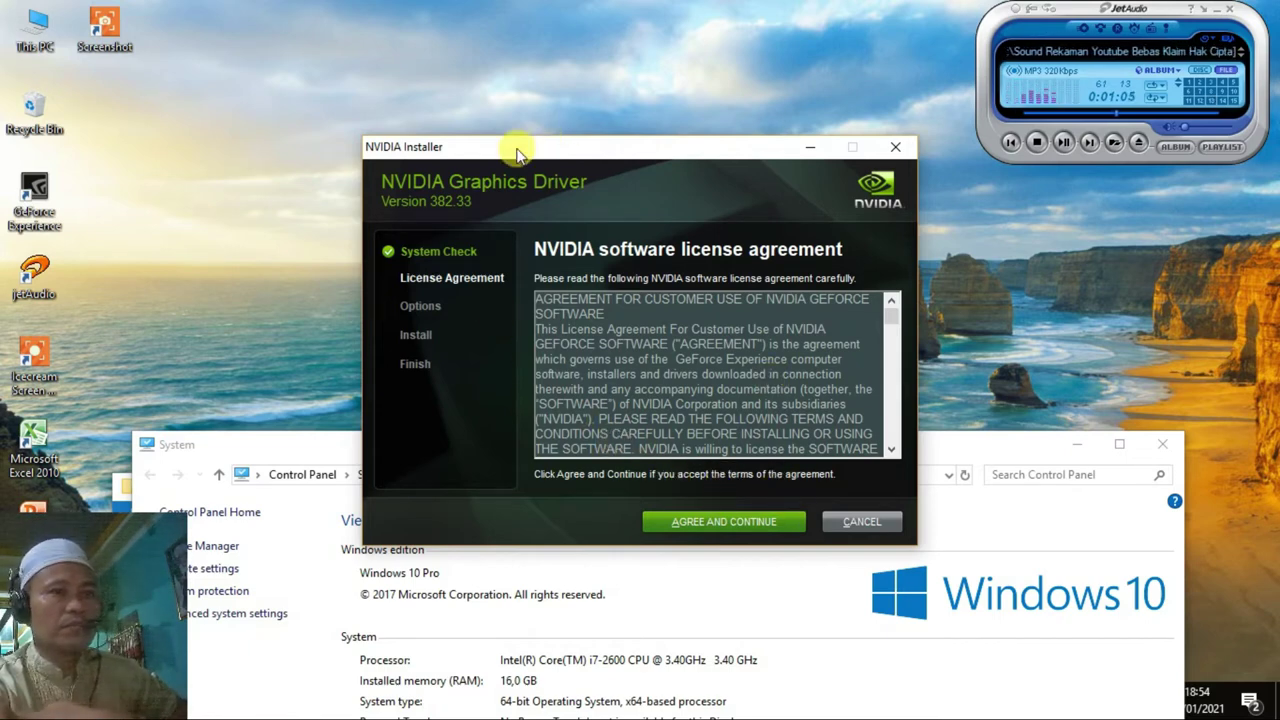
left_click(728, 522)
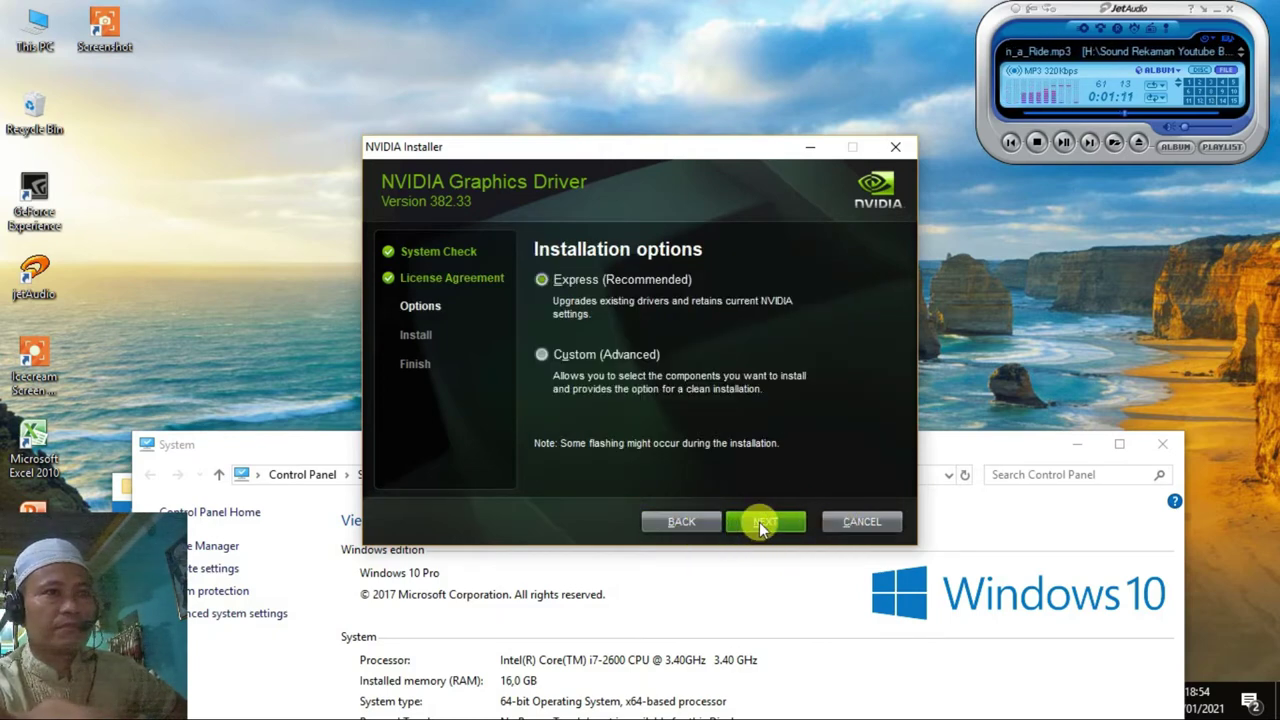
left_click(762, 522)
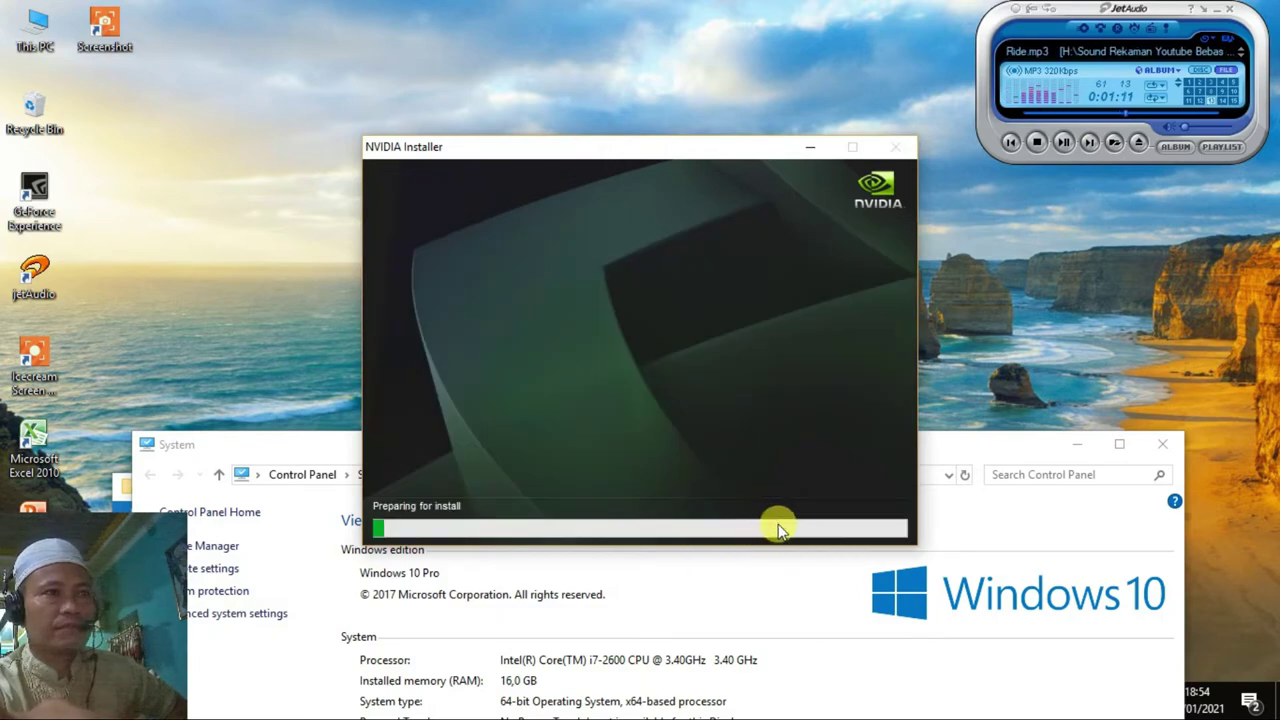
right_click(226, 23)
left_click(280, 82)
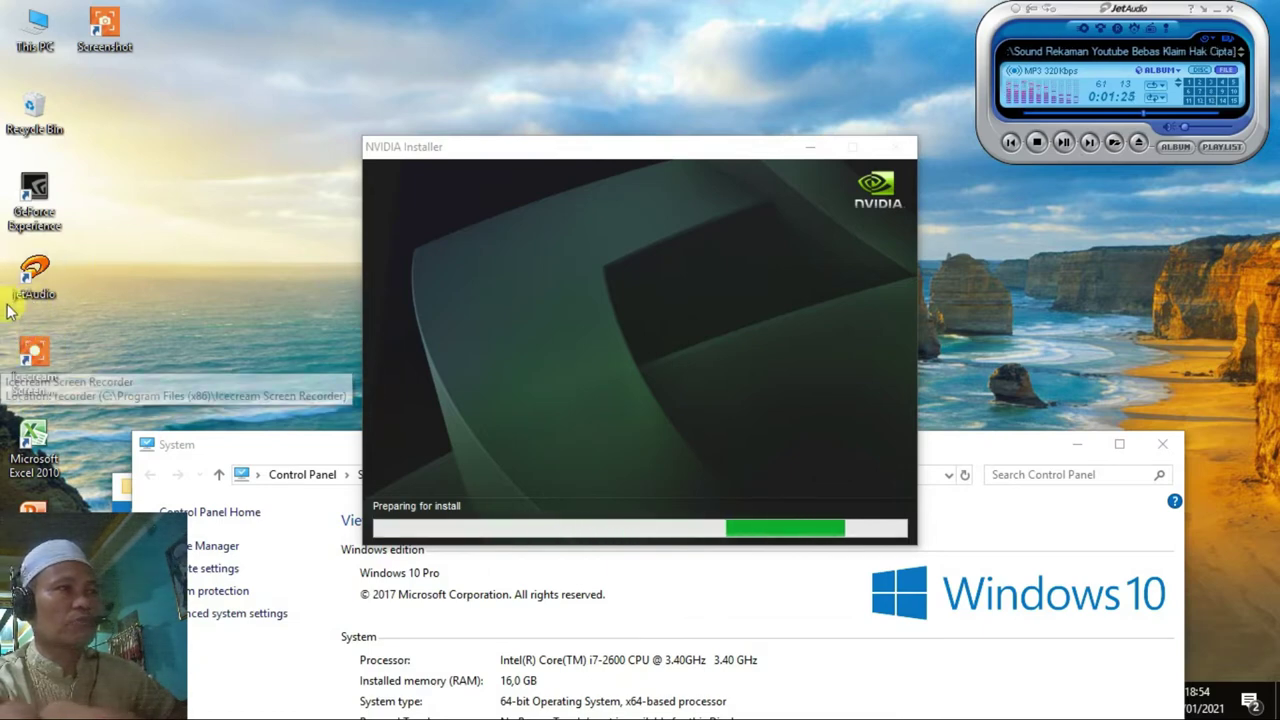
Open This PC and the Program Intal Komputer & Gime (G:) drive.
double_click(35, 27)
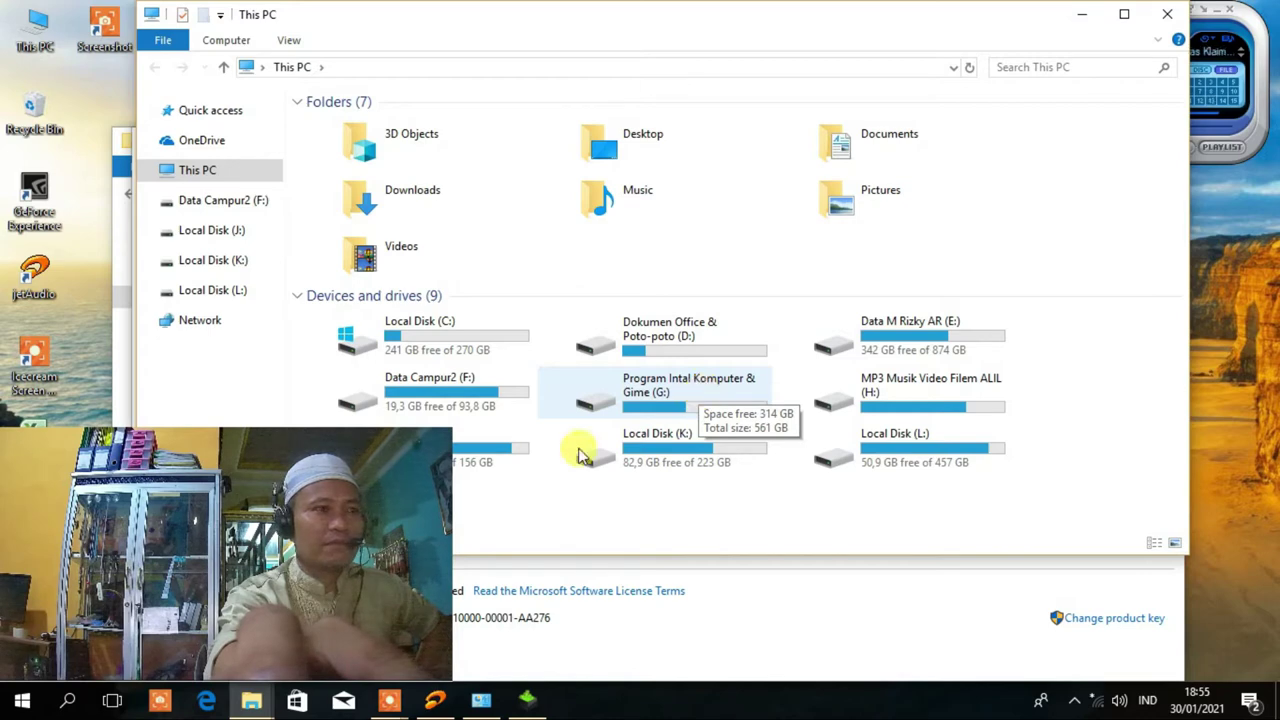
mouse_move(385, 706)
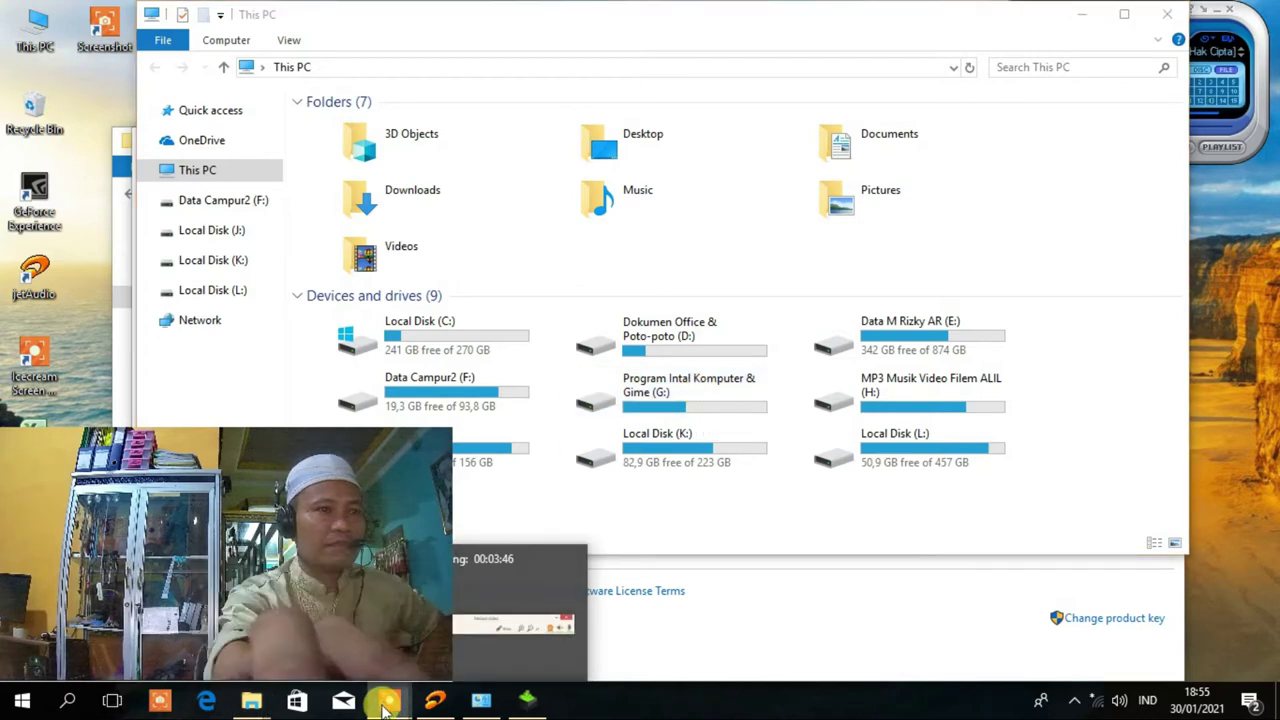
left_click(505, 588)
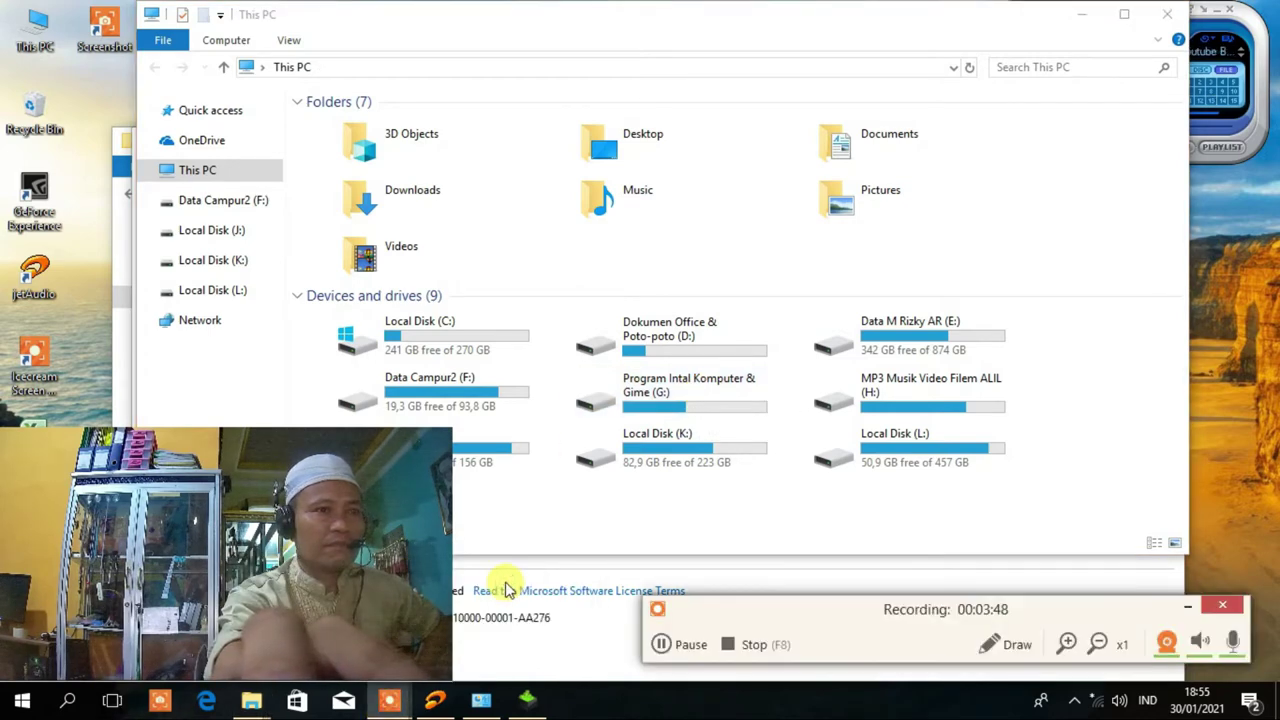
double_click(632, 384)
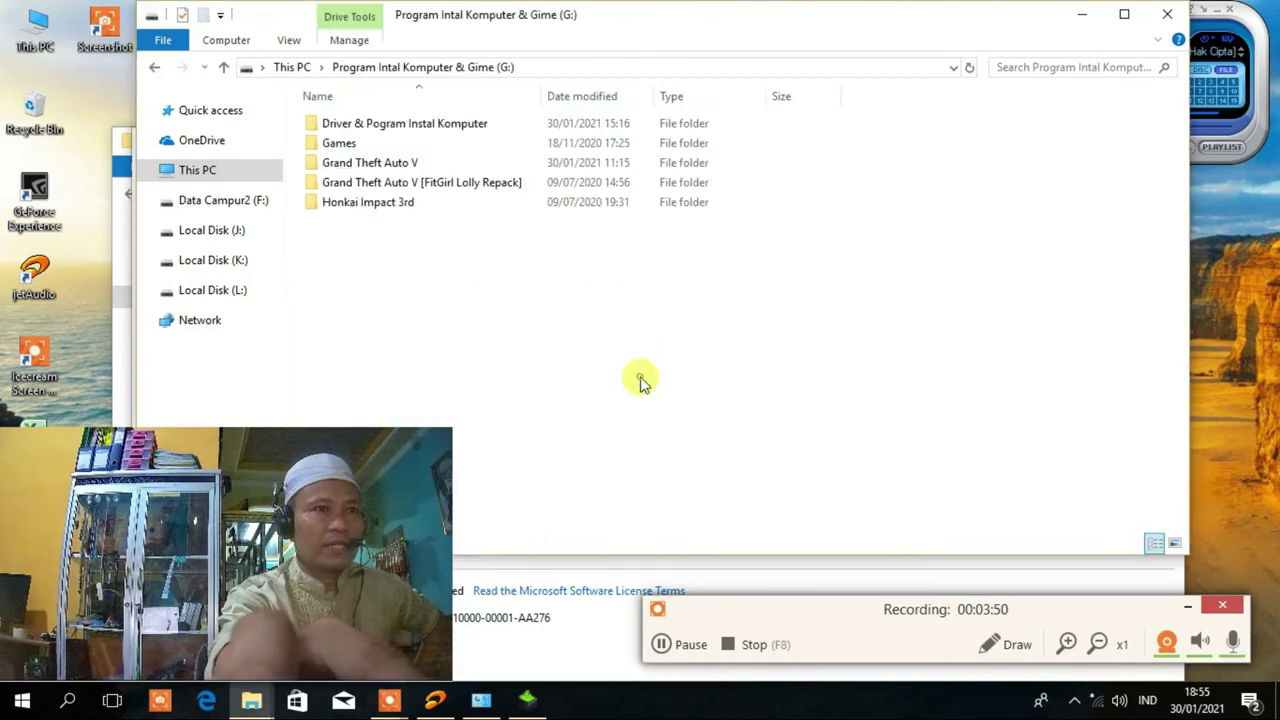
Go to Driver & Pogram Instal Komputer > Tune_Up_2014 > TUNEUP2014 - ABDUS OFTWARE and launch the installer.
double_click(409, 123)
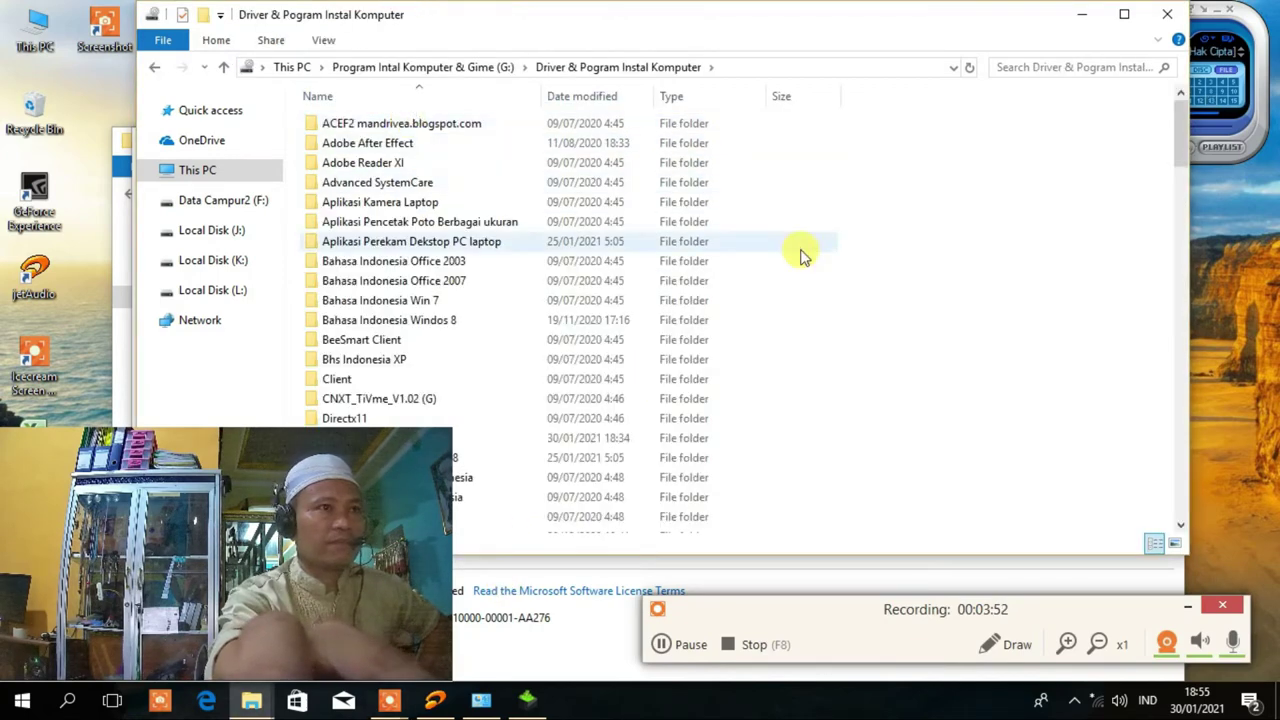
scroll(890, 310, "down", 10)
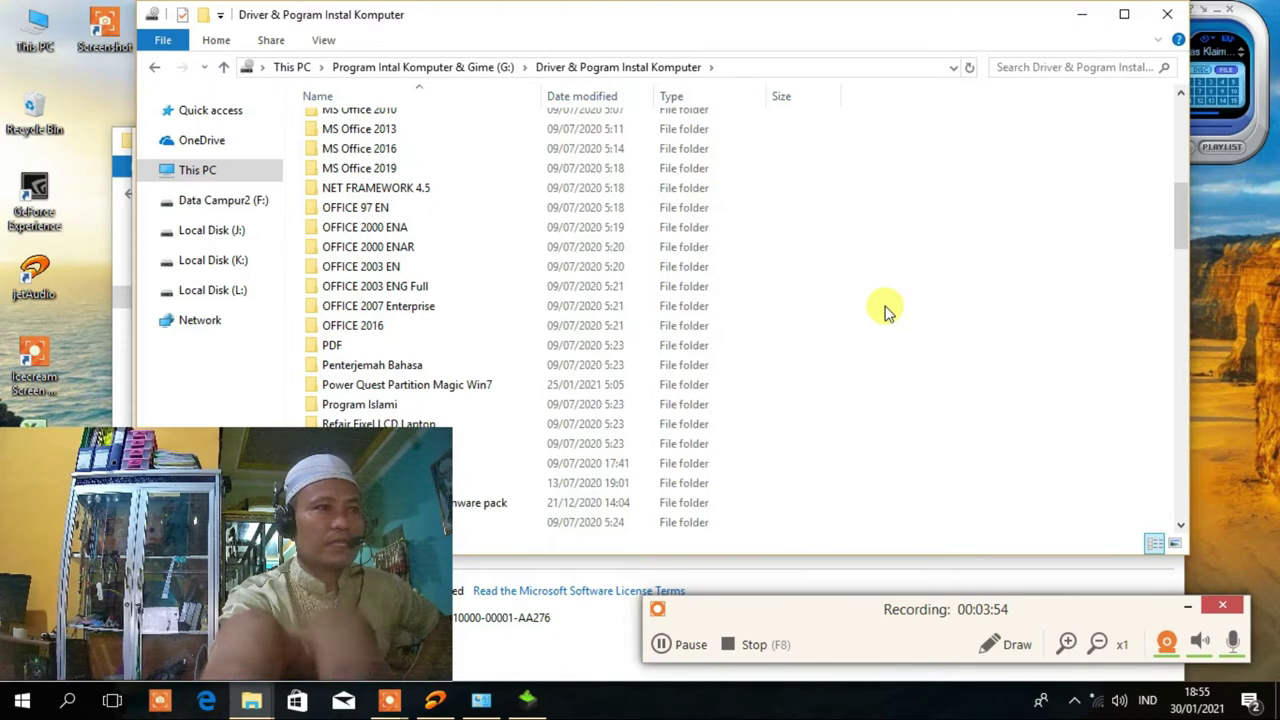
scroll(443, 331, "down", 5)
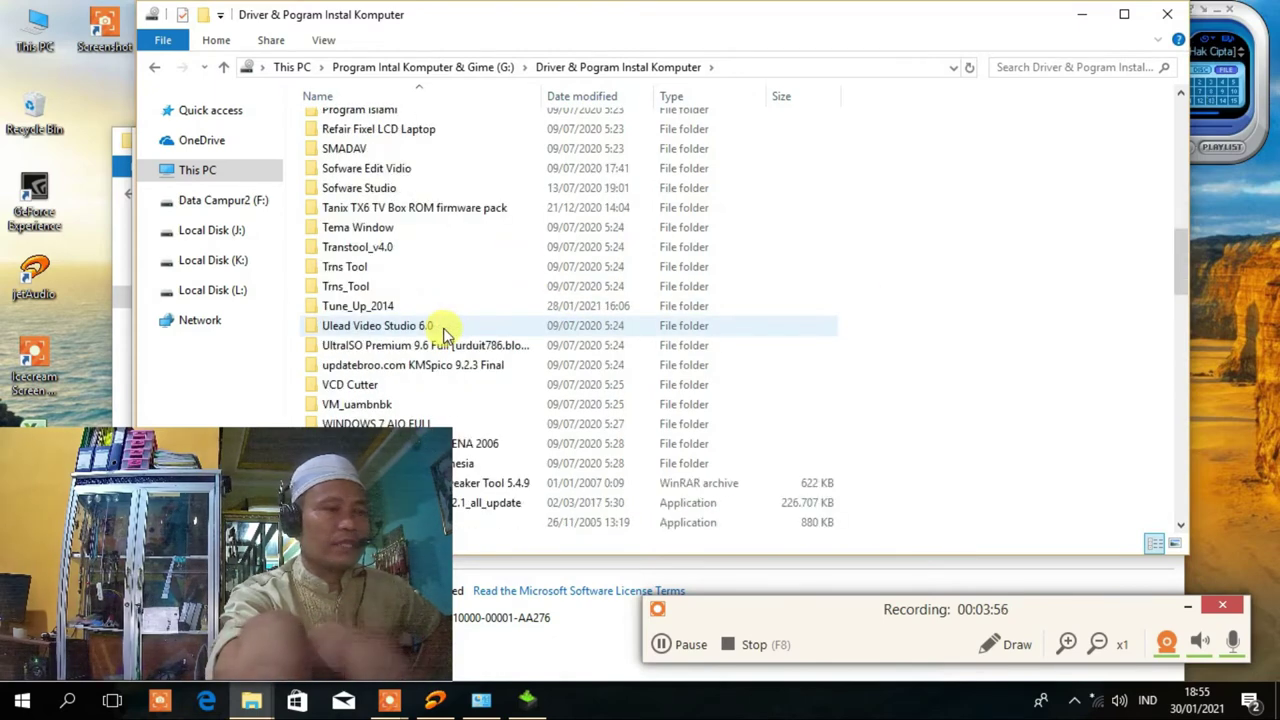
scroll(420, 300, "down", 1)
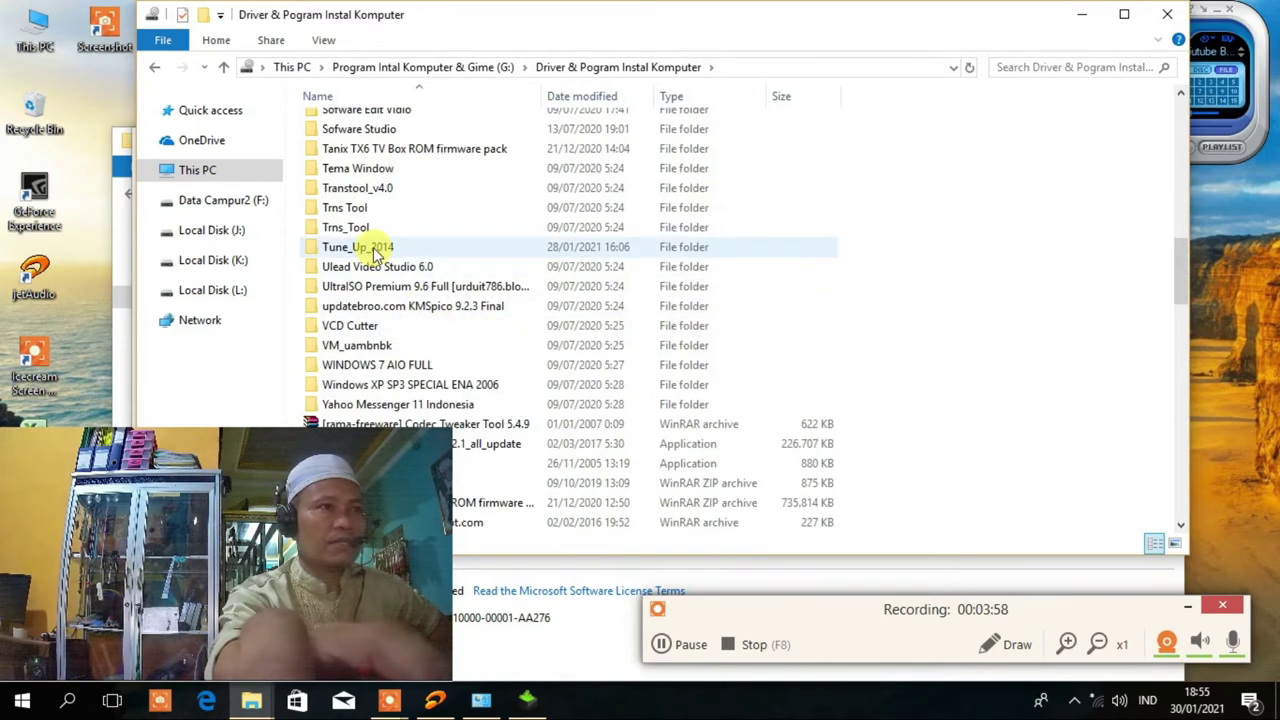
double_click(318, 250)
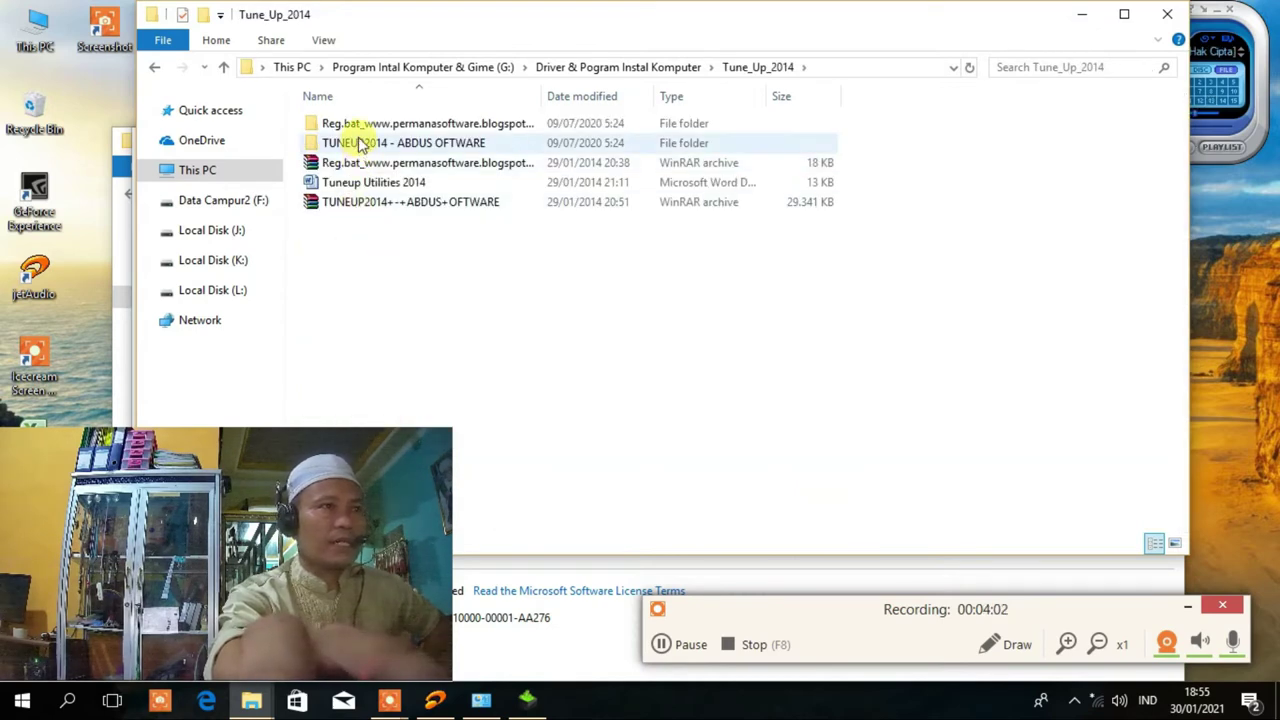
double_click(357, 143)
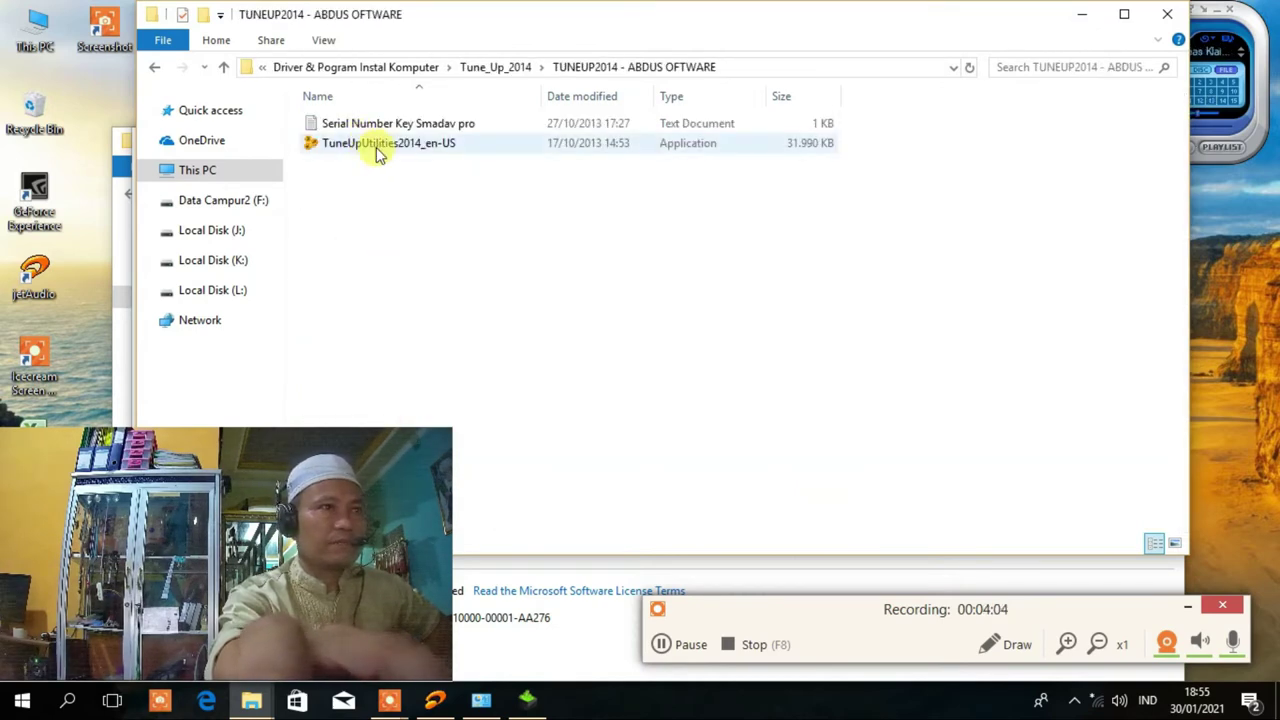
left_click(380, 148)
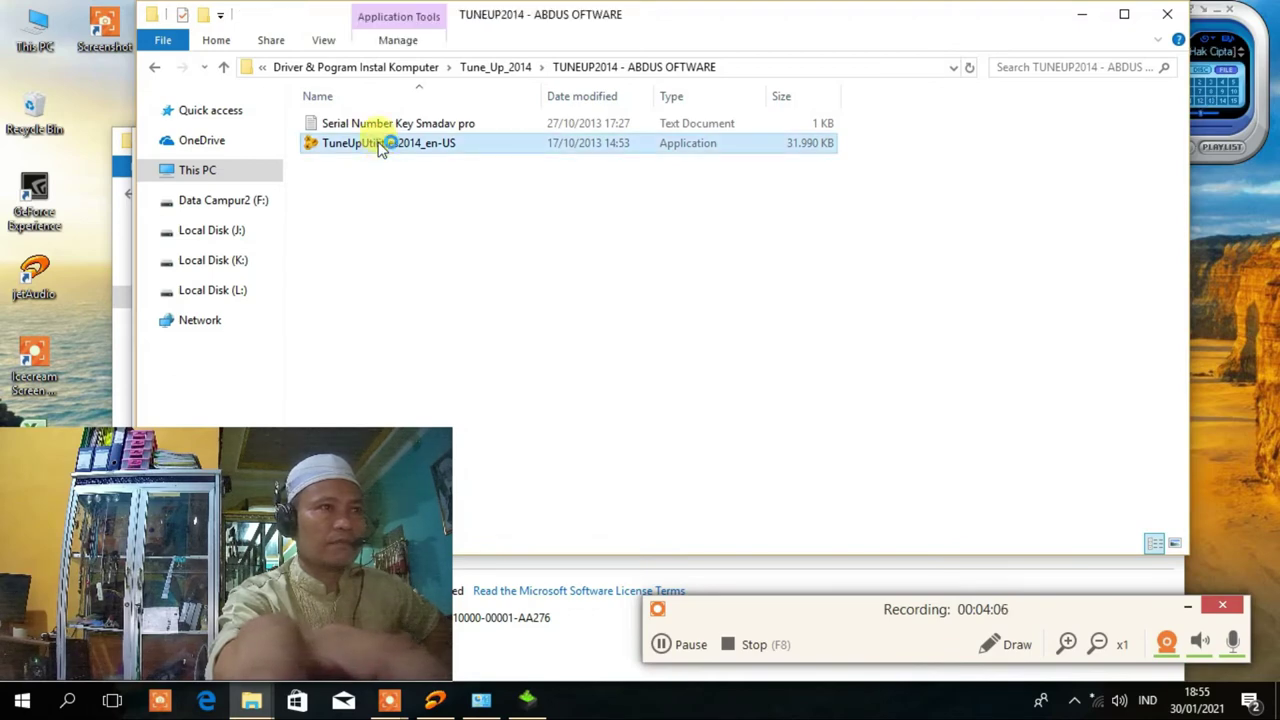
Accept the TuneUp licence and data protection agreements, then start installing TuneUp Utilities 2014.
left_click(567, 314)
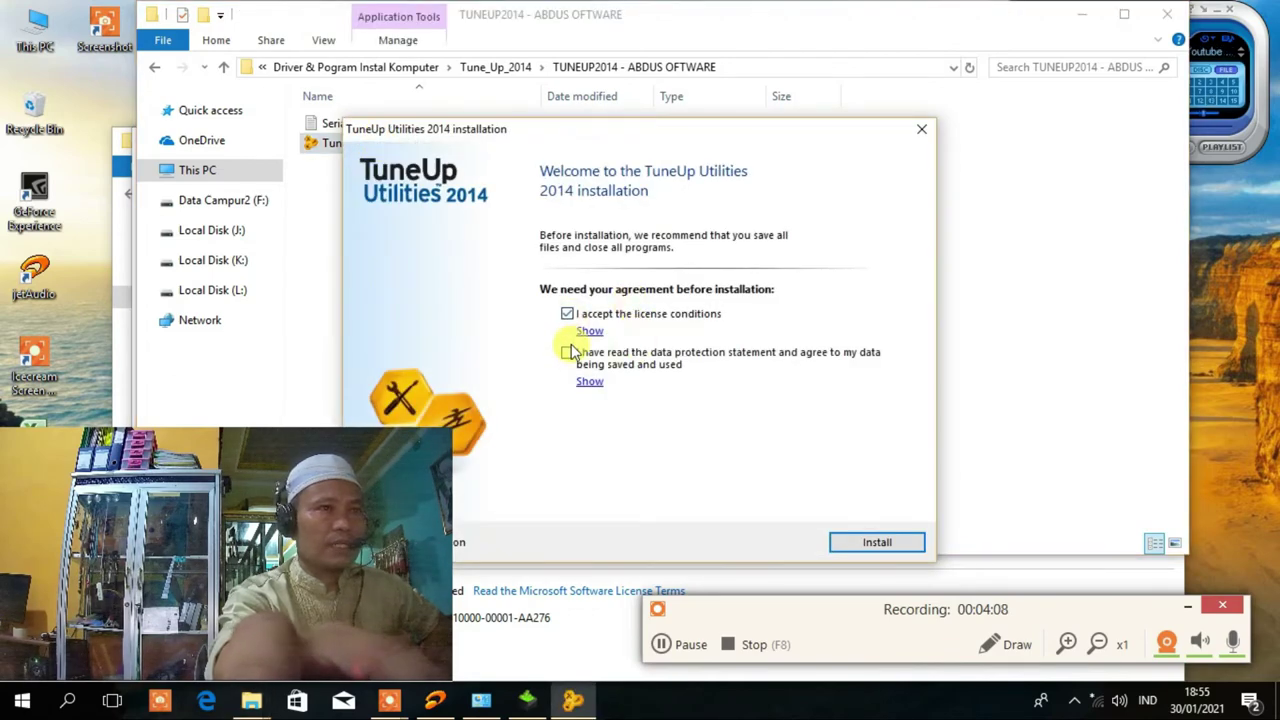
left_click(570, 356)
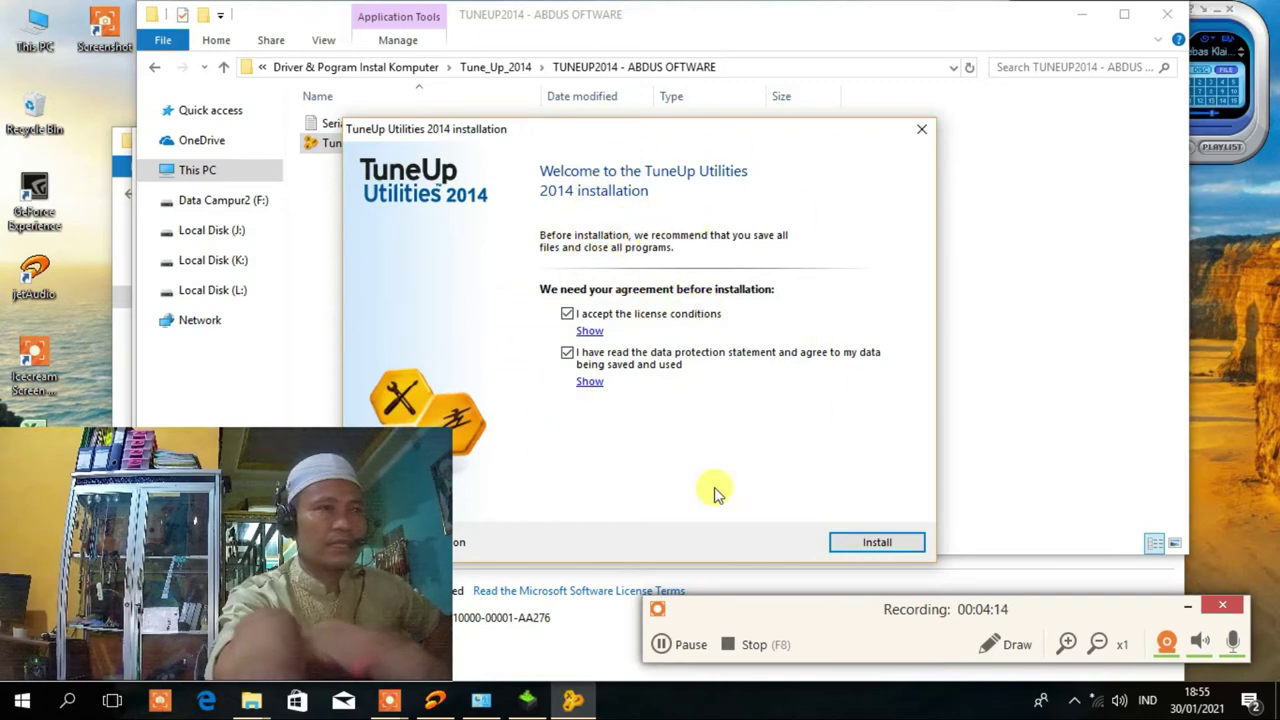
left_click_drag(592, 132, 720, 109)
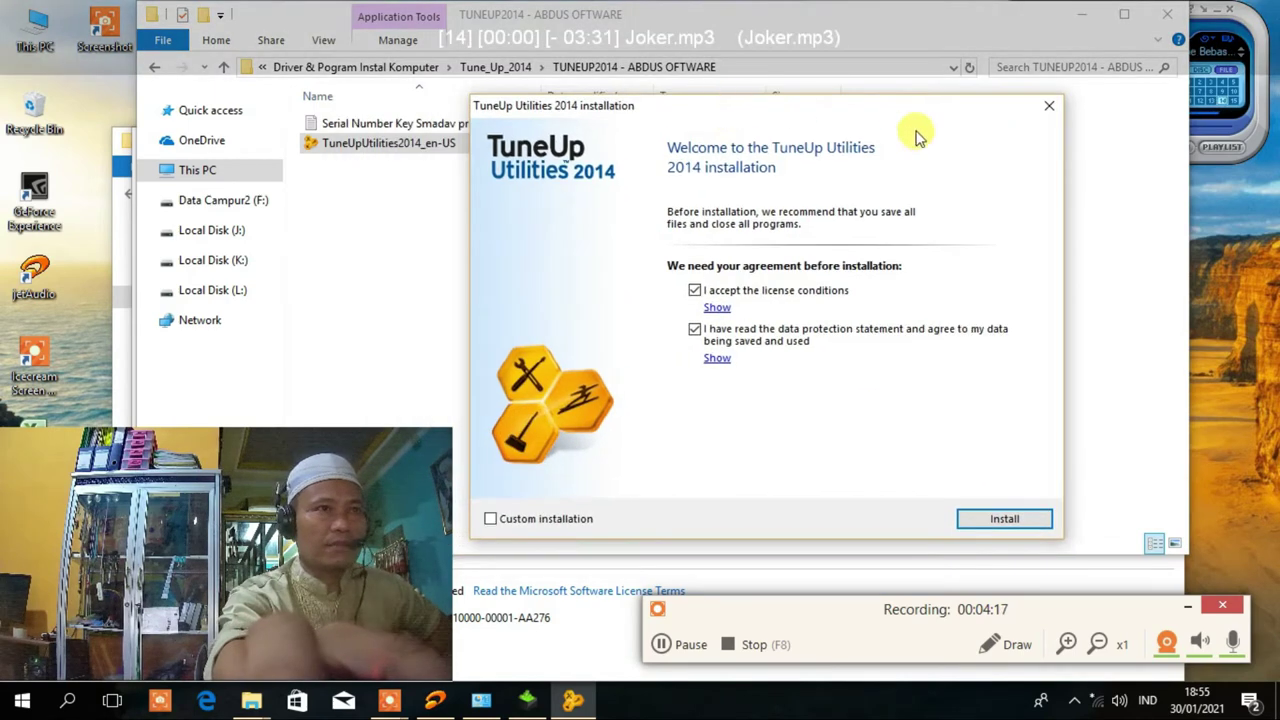
left_click(1004, 520)
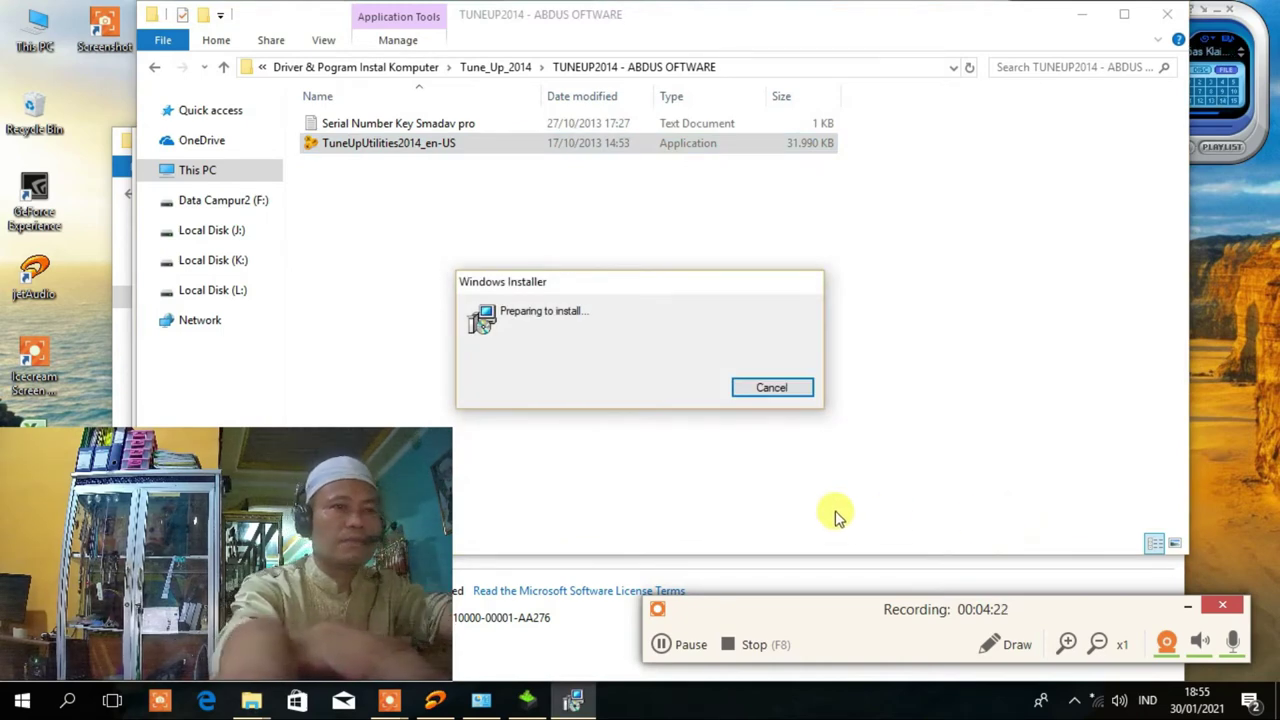
Check the NVIDIA installer progress and arrange it beside the TuneUp installation window.
left_click(520, 705)
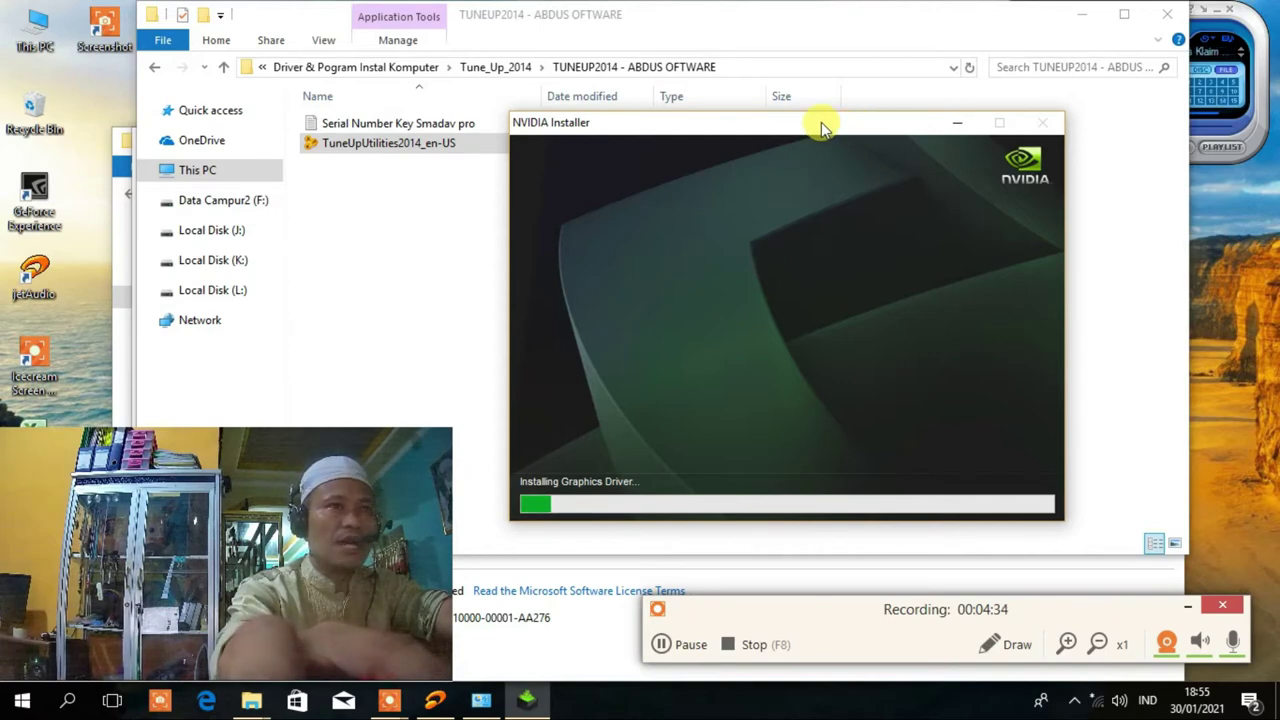
left_click_drag(777, 123, 754, 315)
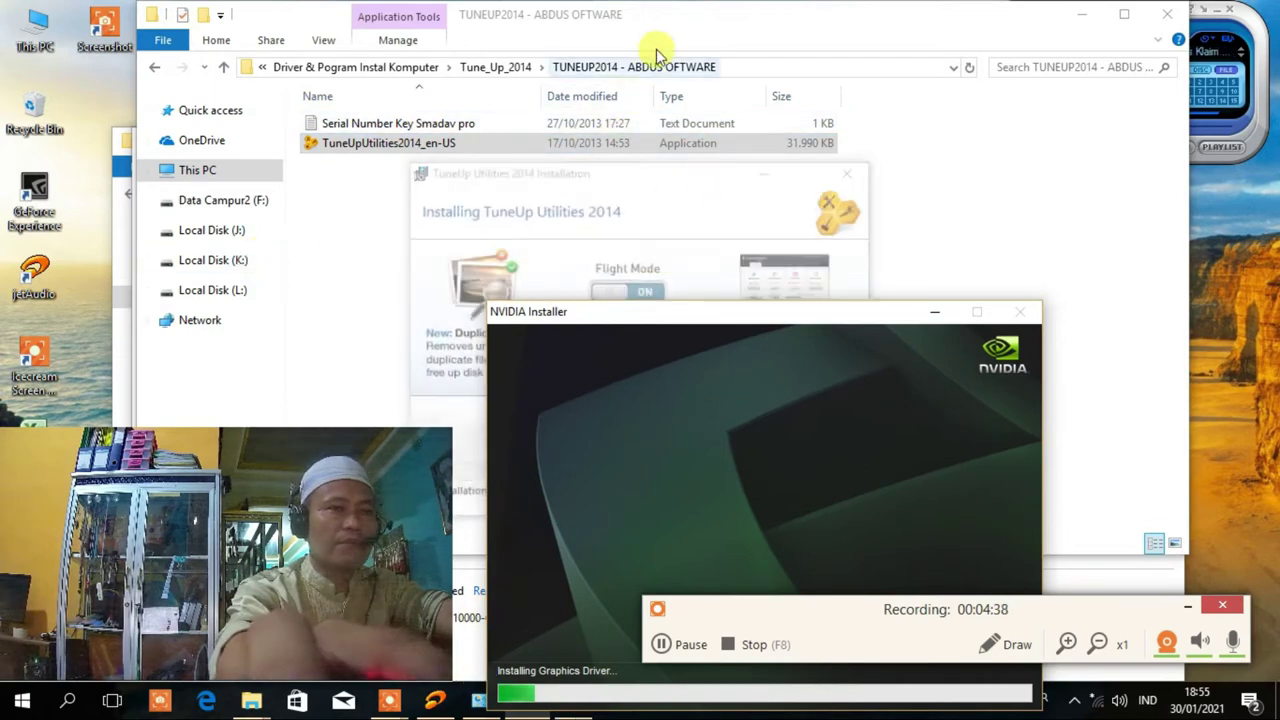
left_click(657, 178)
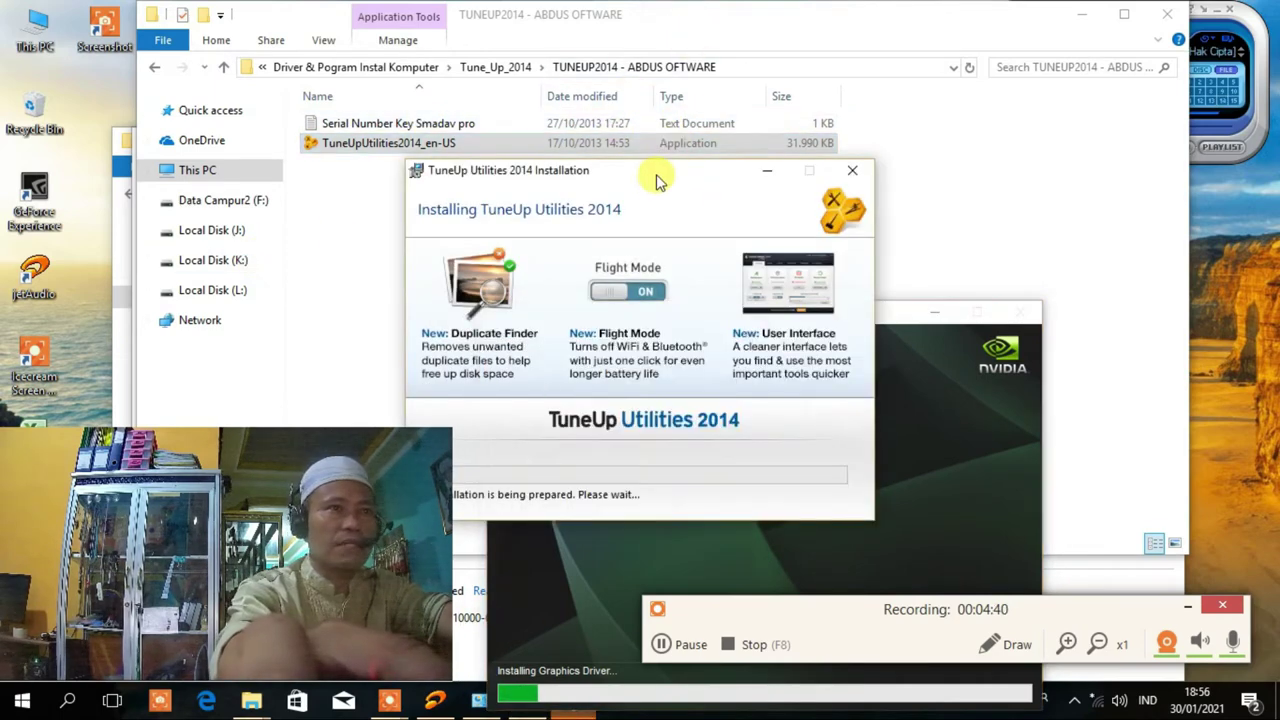
left_click_drag(620, 171, 797, 160)
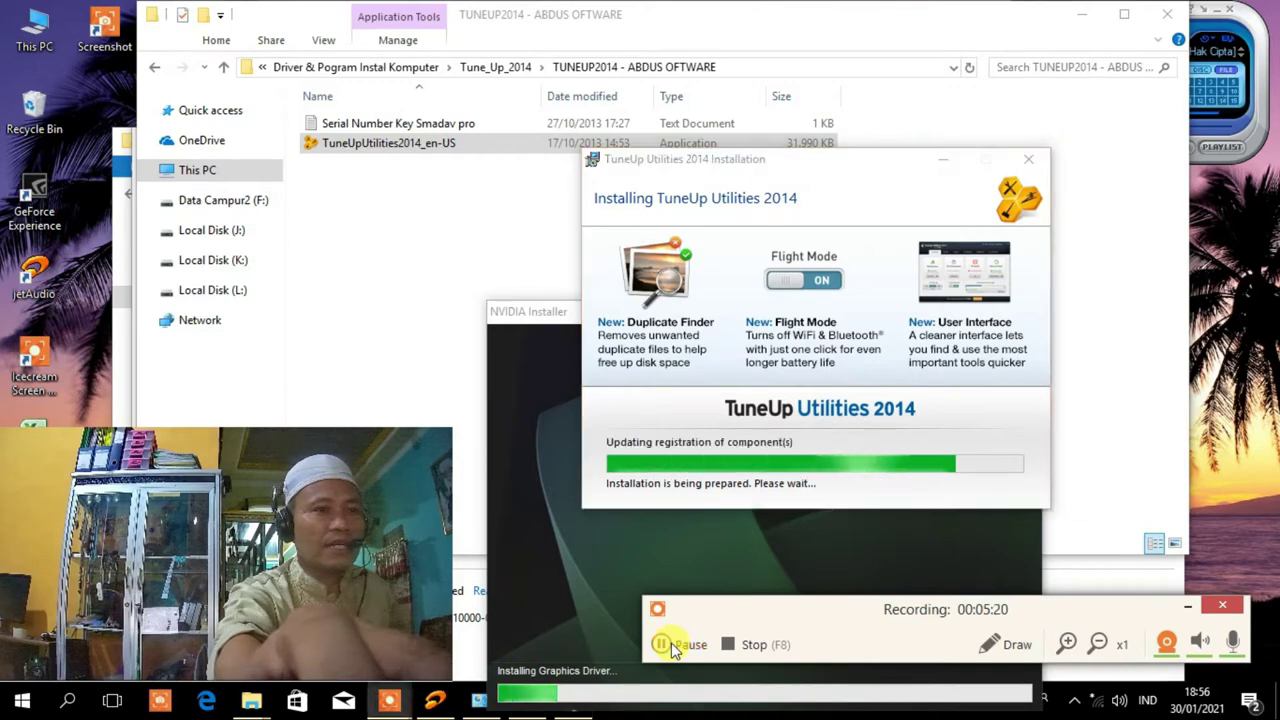
Select the serial number line in the Tuneup Utilities 2014 Word notes.
left_click(671, 642)
left_click(703, 78)
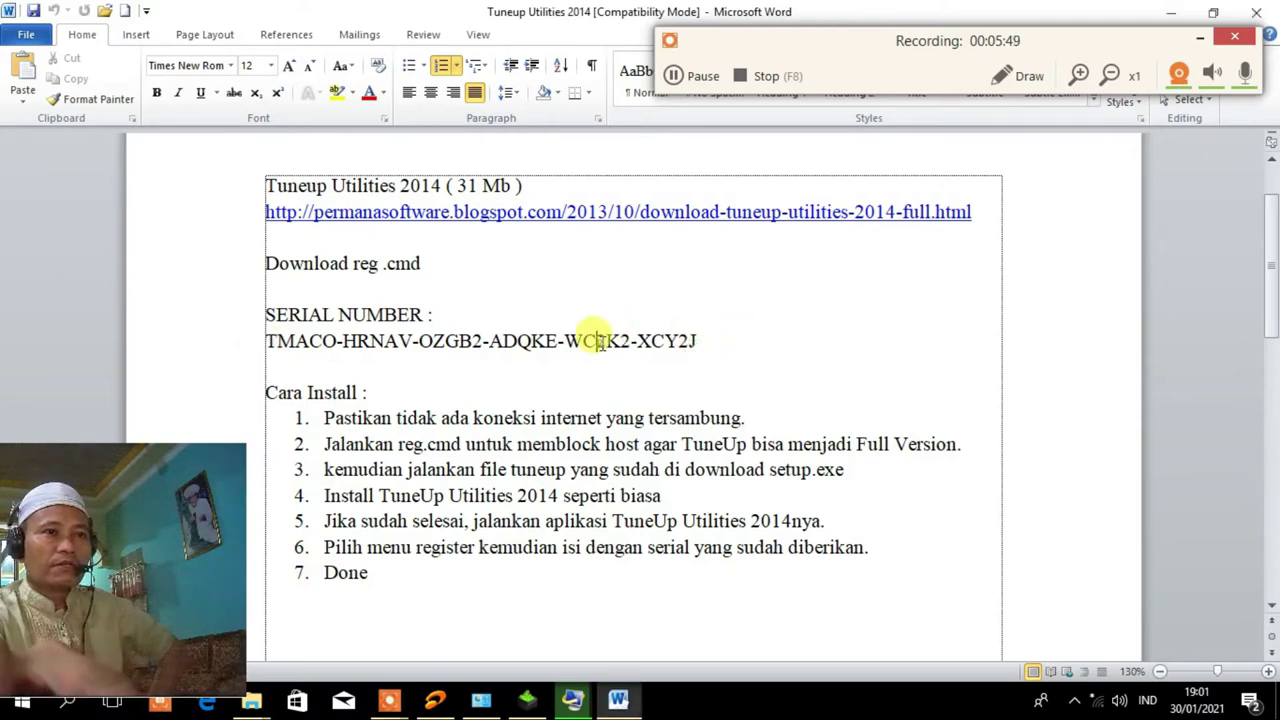
left_click_drag(264, 341, 703, 341)
key("ctrl+c")
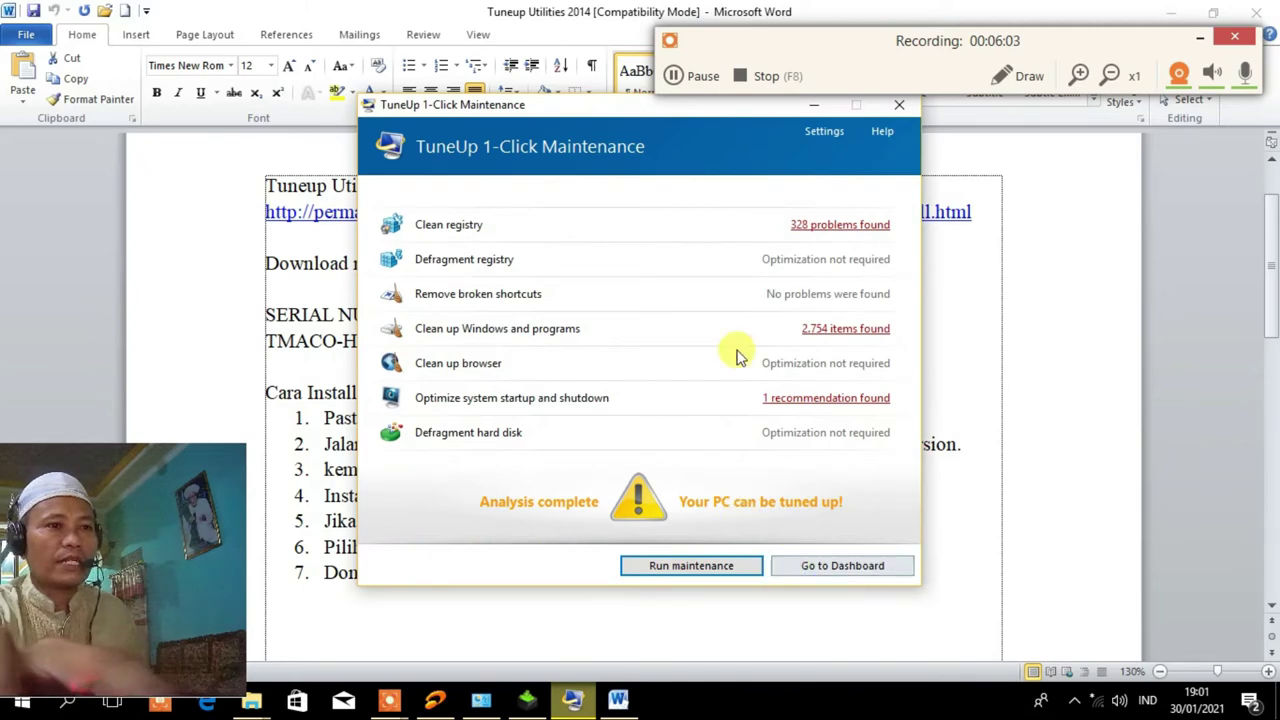
Fix the found maintenance problems, close the network flyout, and open the 'Enter product key' form.
left_click(711, 572)
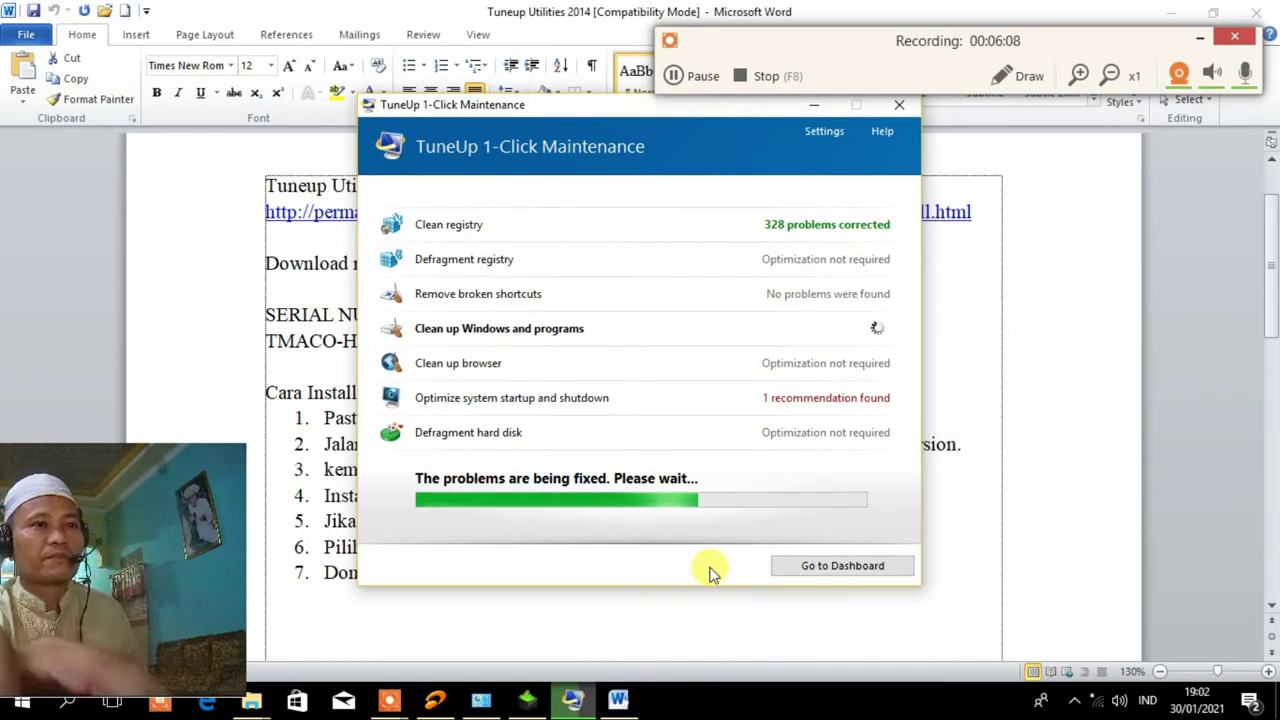
left_click(1100, 706)
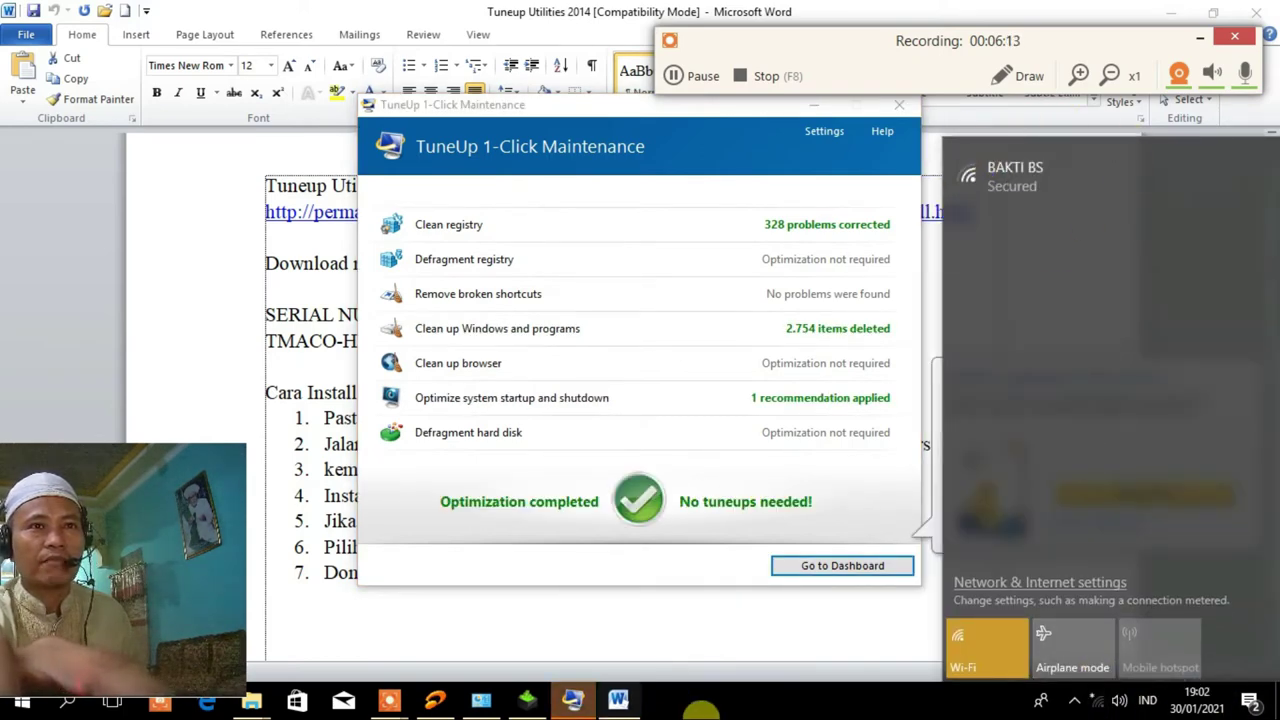
left_click(750, 705)
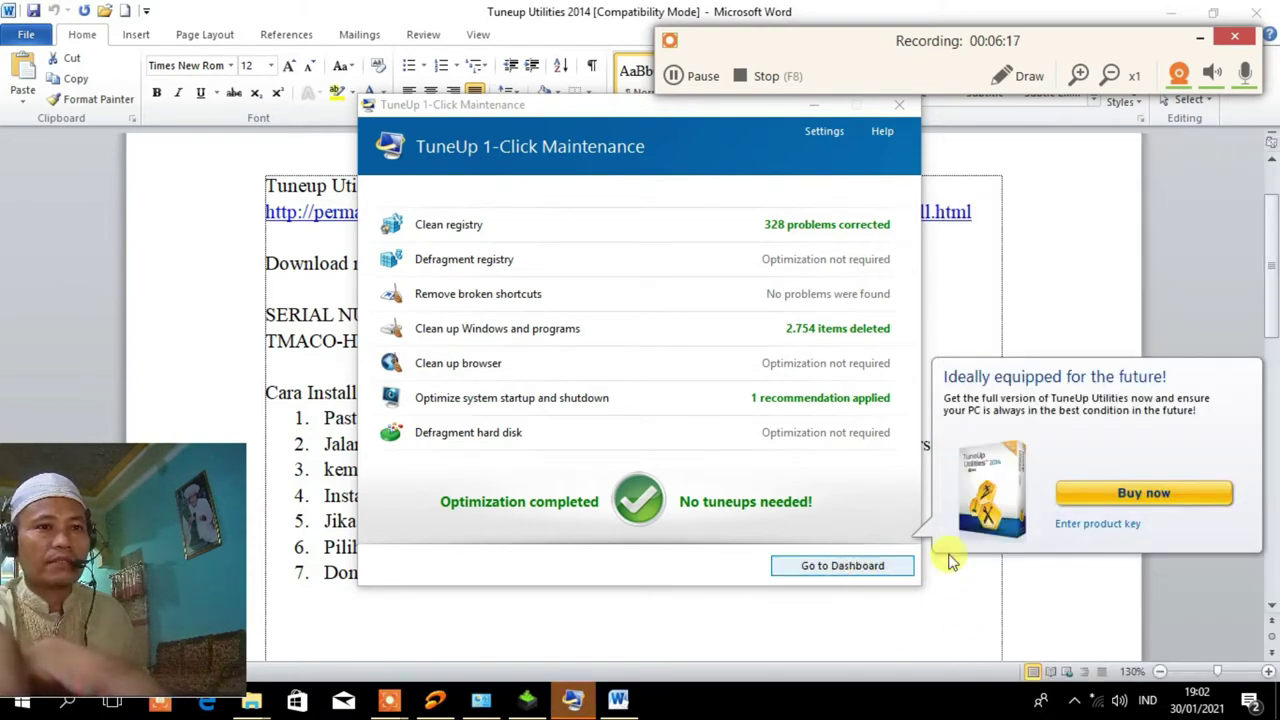
left_click(1095, 526)
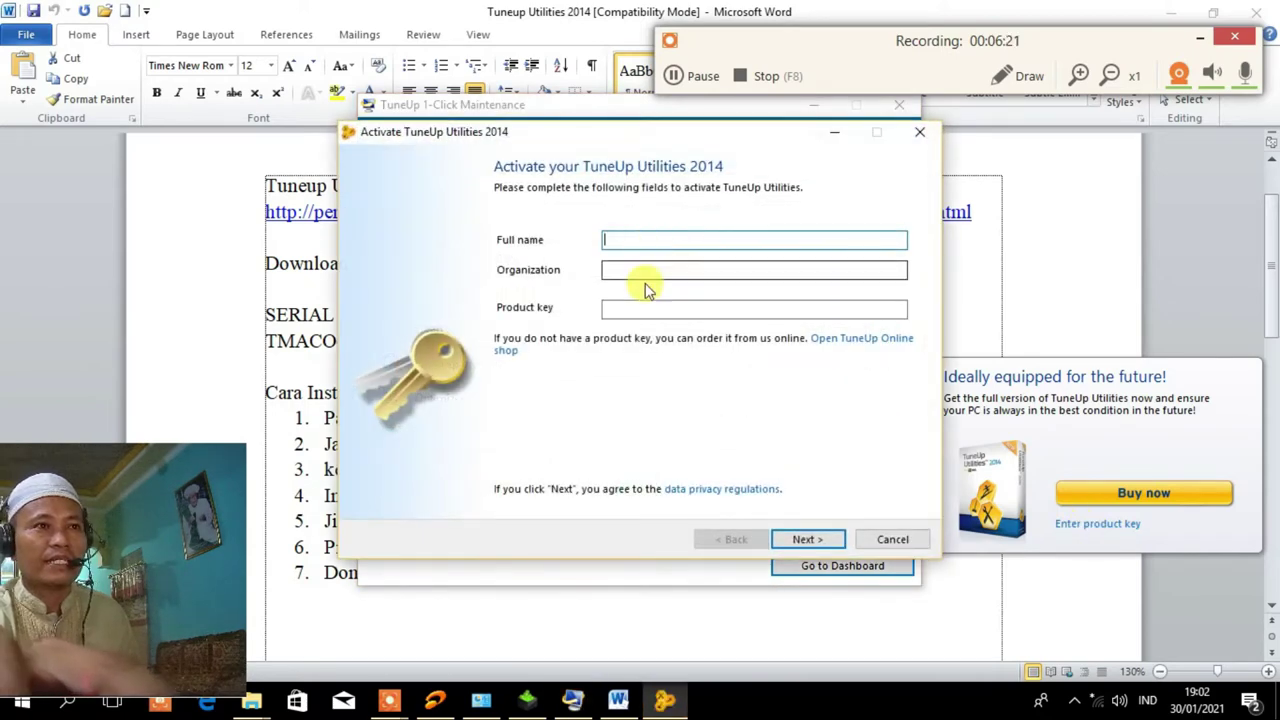
Paste the copied product key and enter the full name and organization in the activation form.
left_click(622, 308)
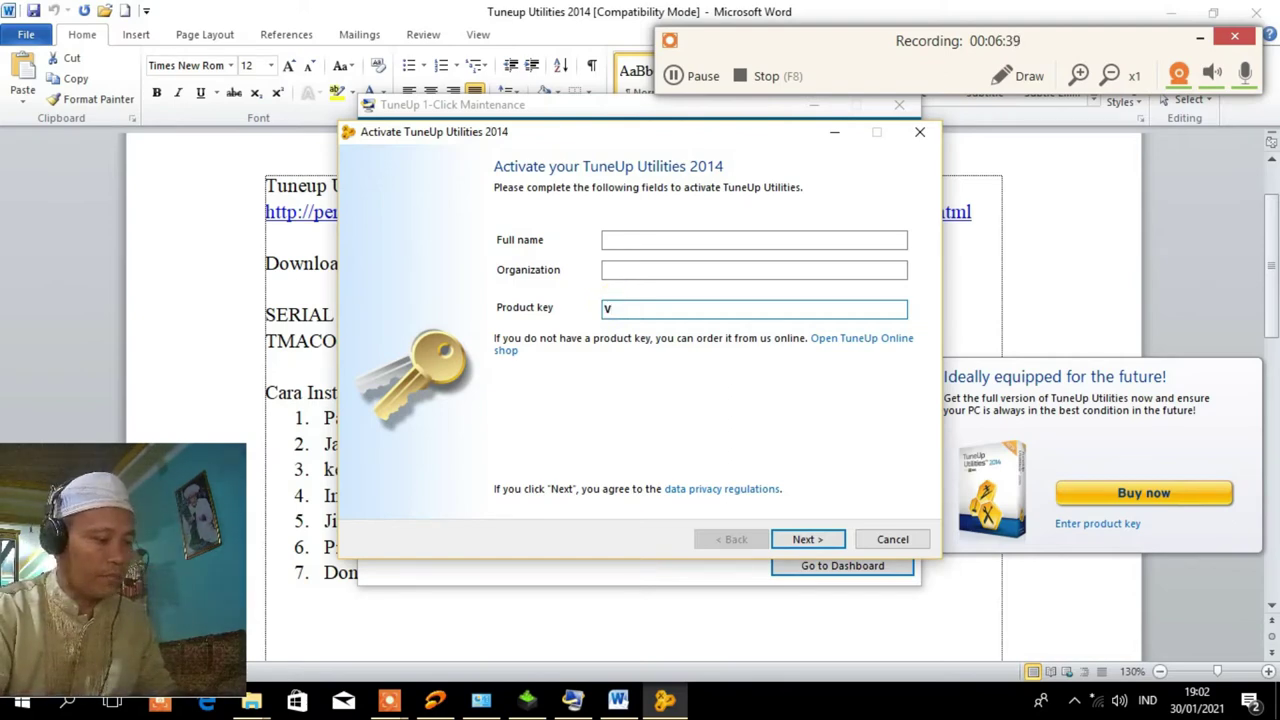
key("ctrl+v")
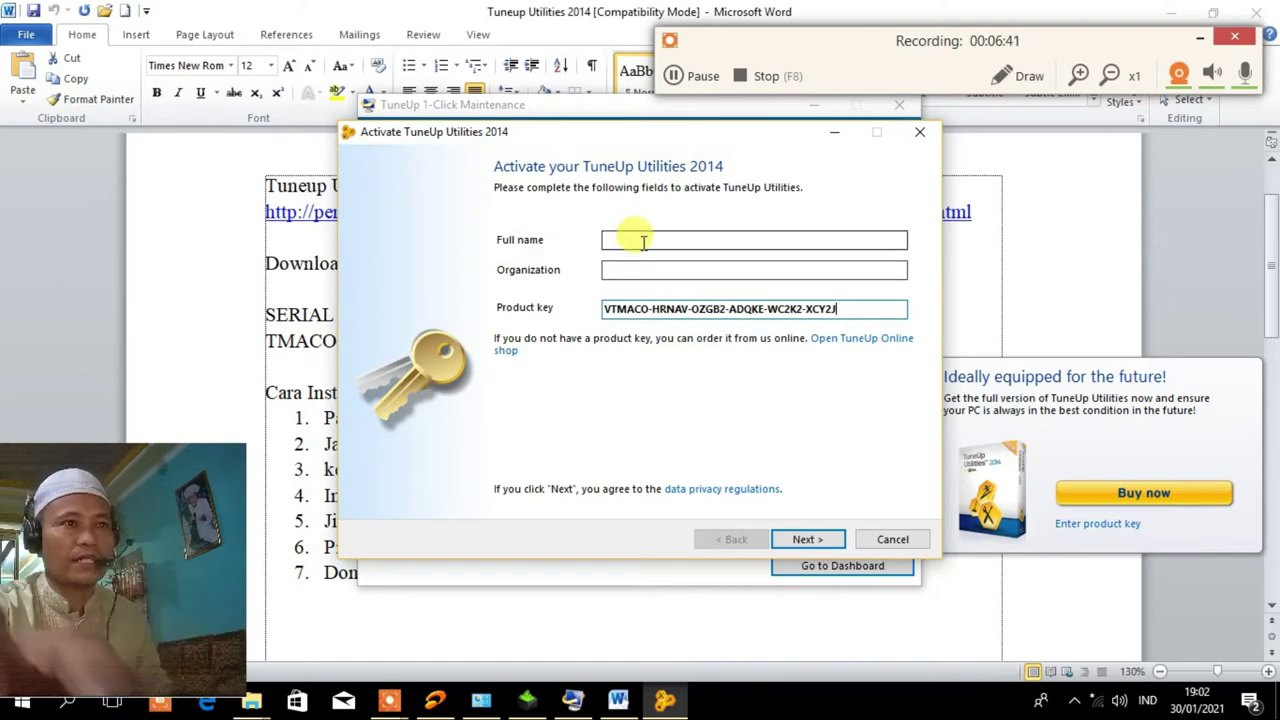
left_click(643, 239)
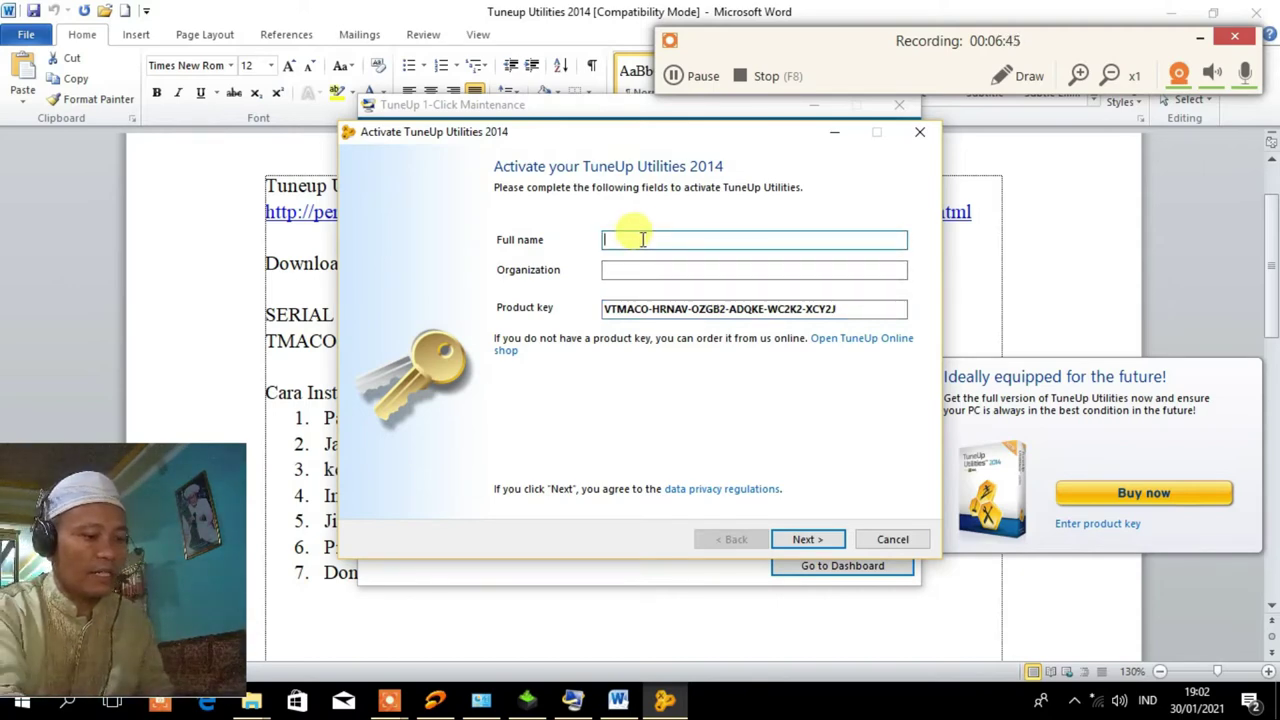
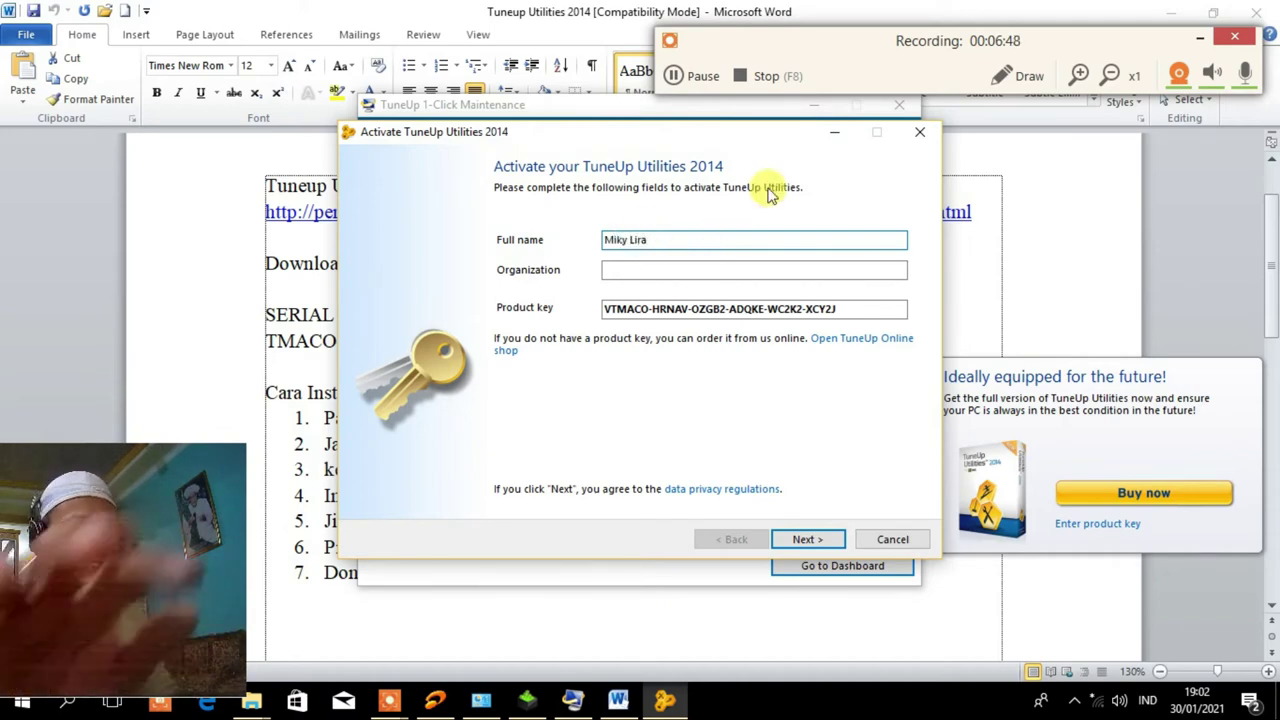
left_click(618, 268)
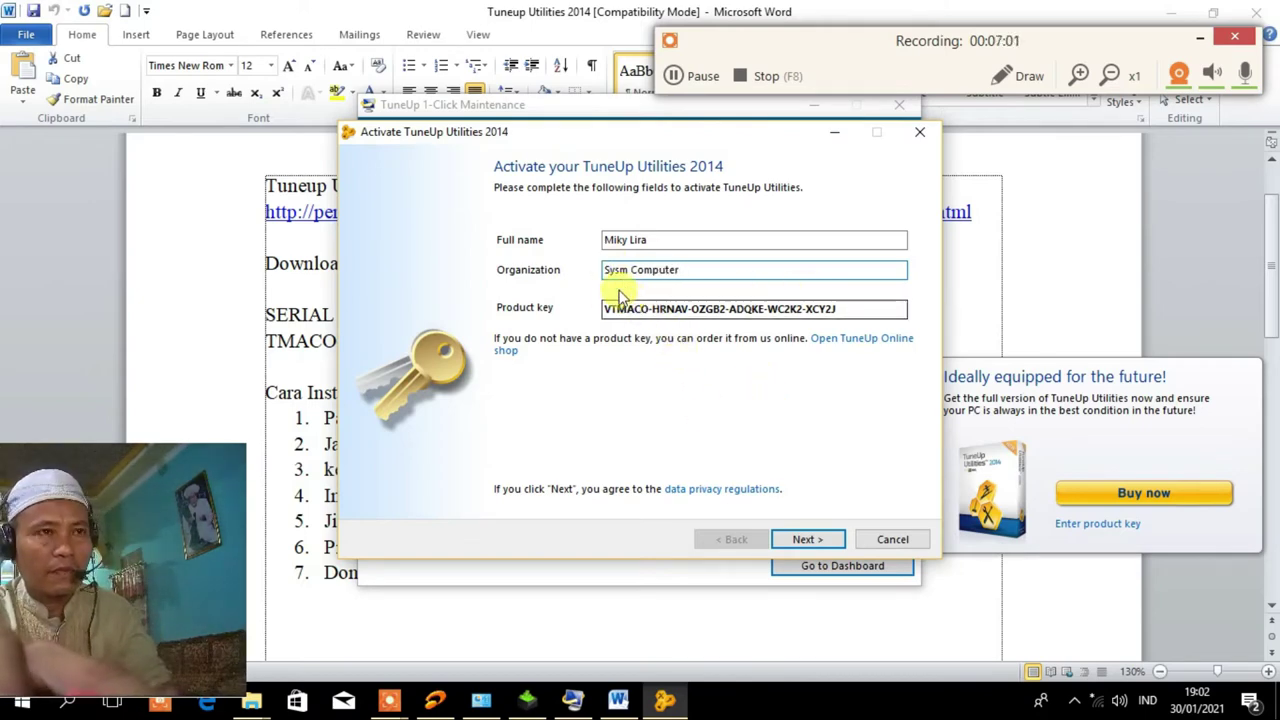
left_click(628, 276)
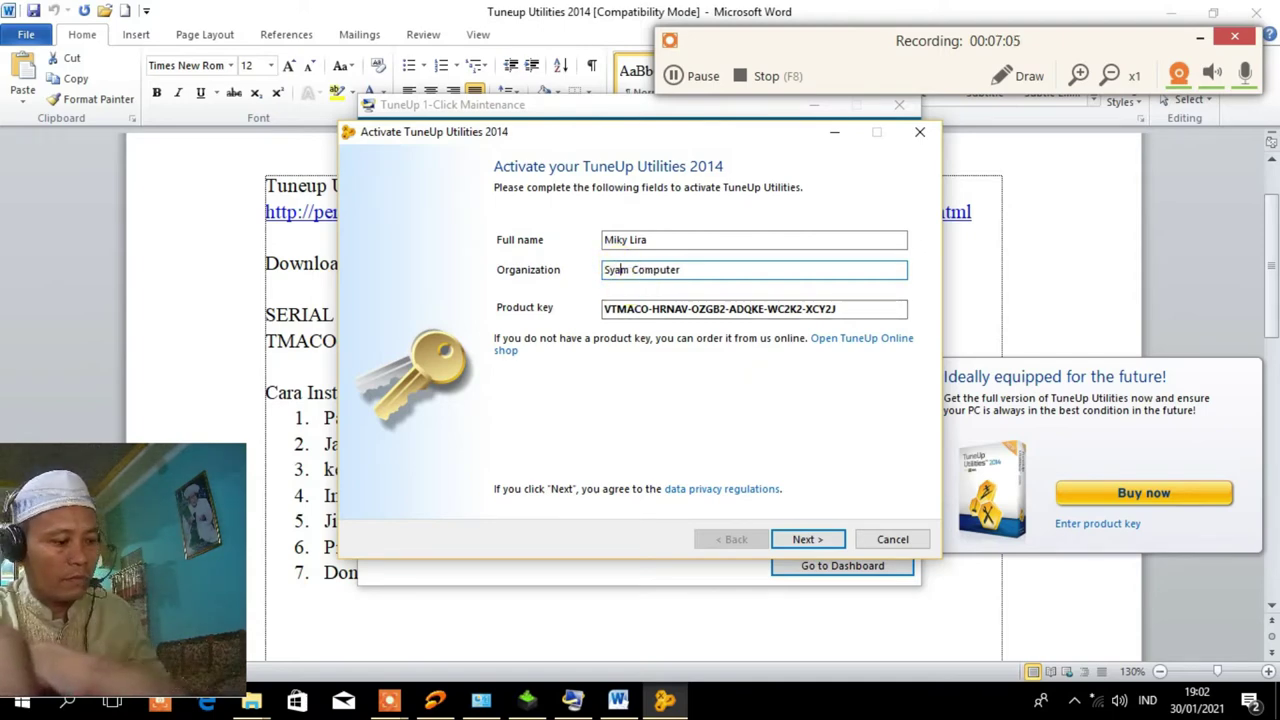
left_click(617, 270)
type("am")
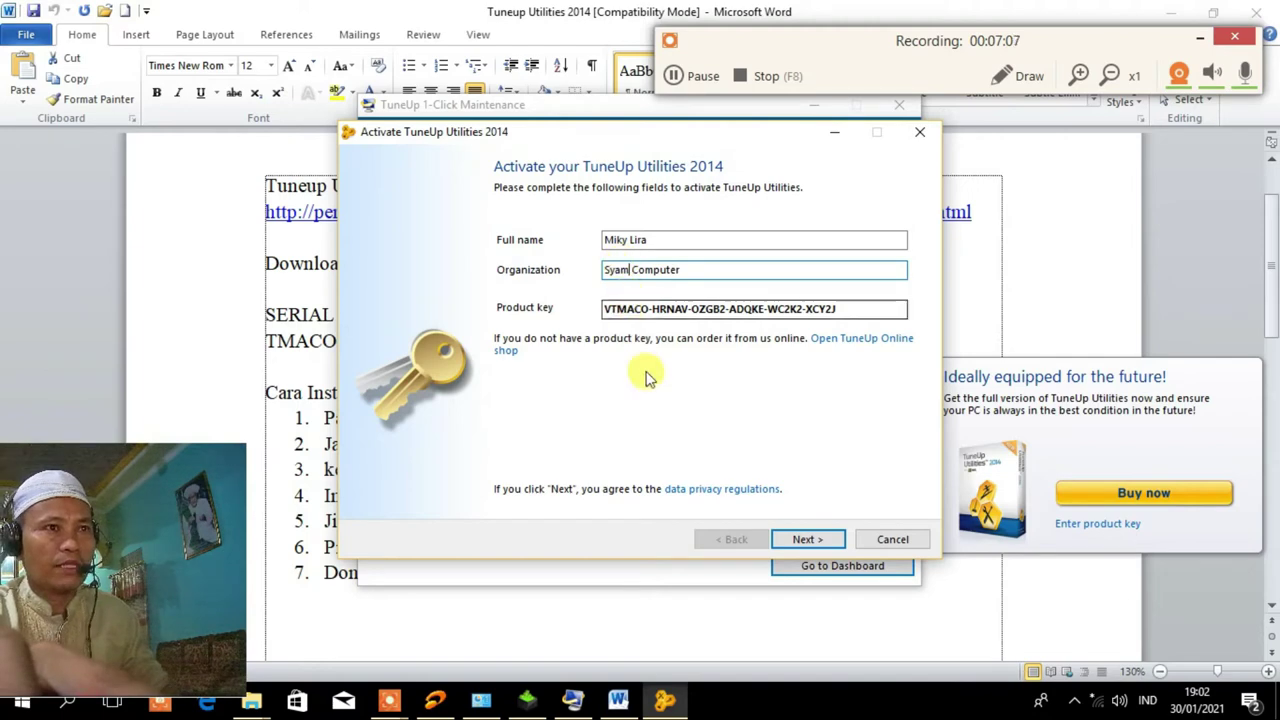
type("s")
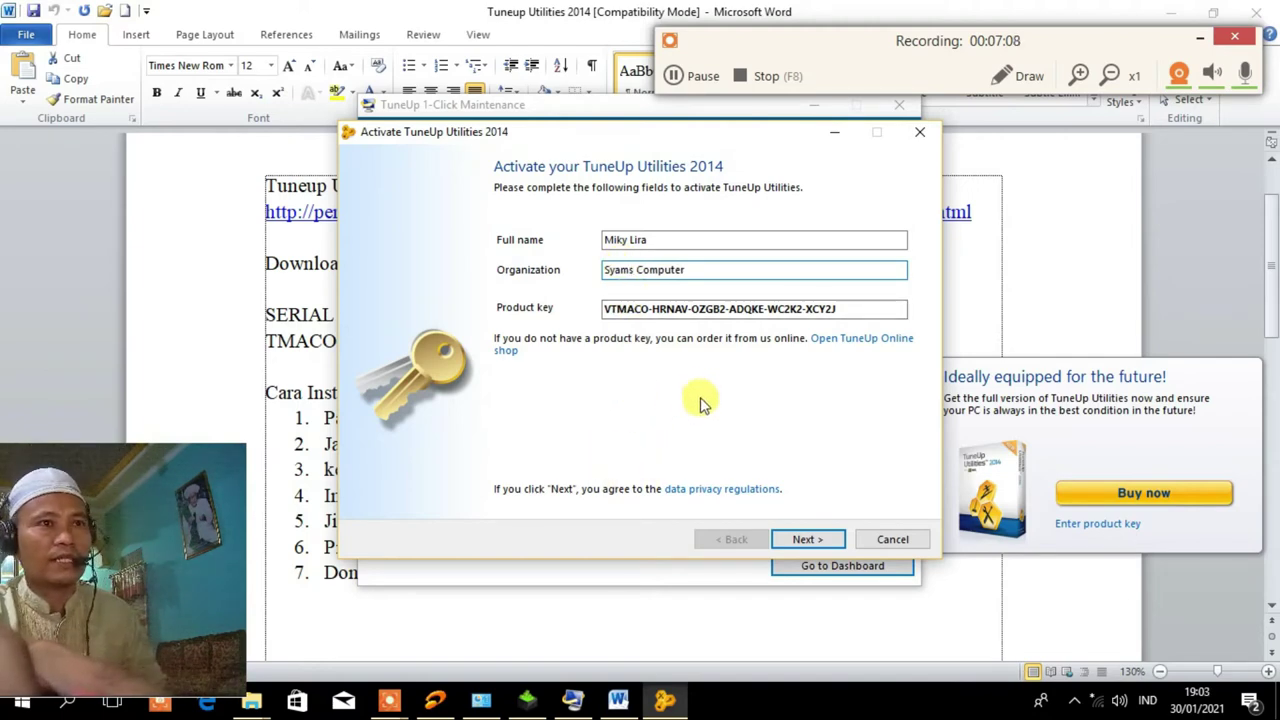
Submit activation, dismiss the repeated incomplete-key errors, and return to the Word notes.
left_click(814, 539)
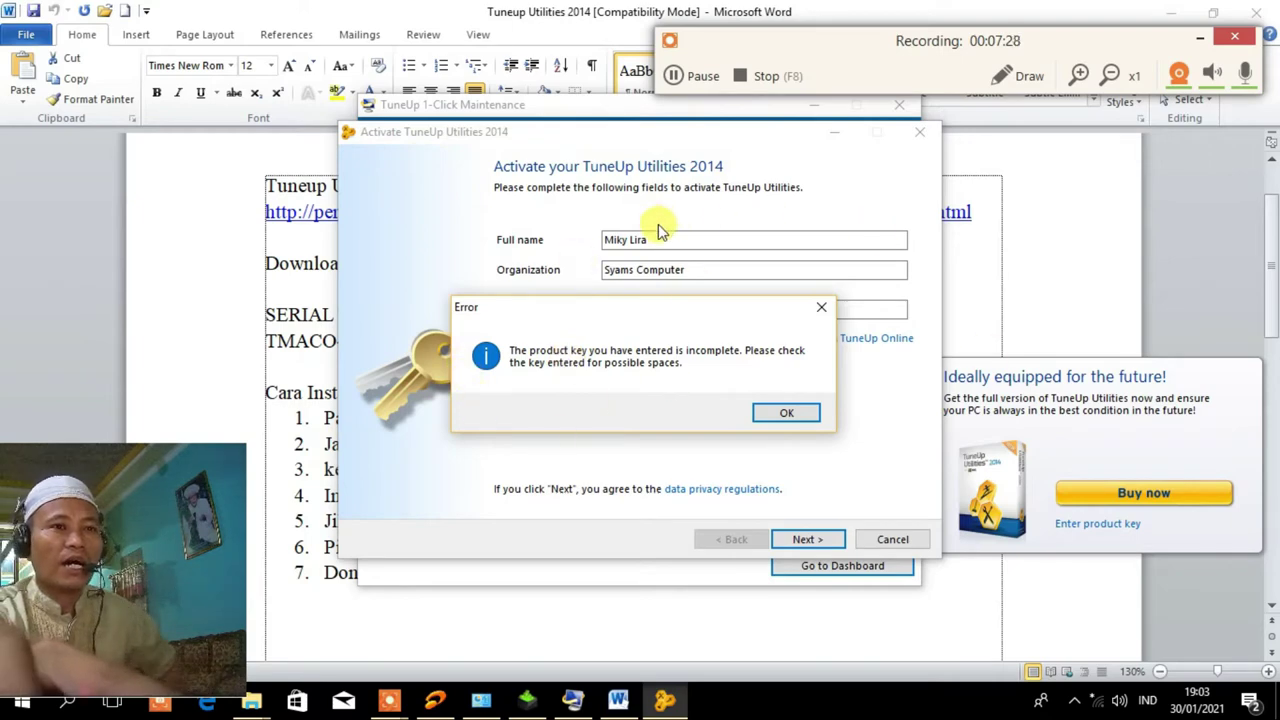
left_click(788, 414)
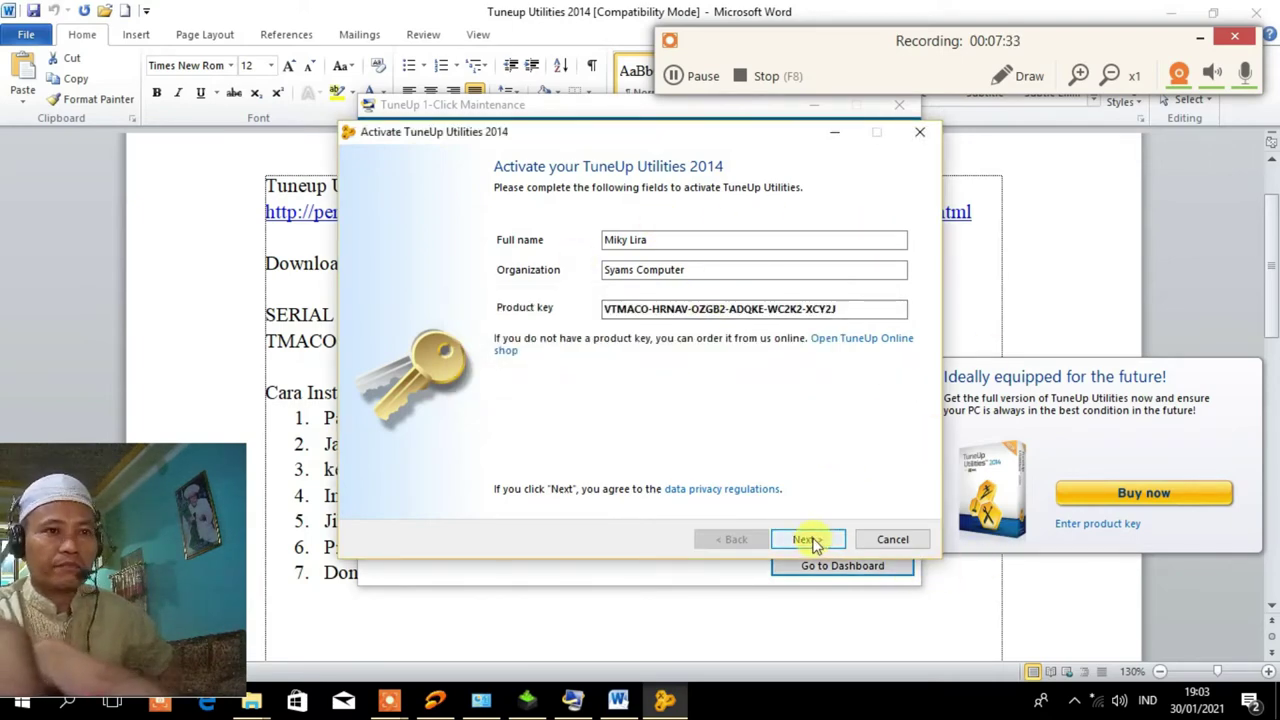
left_click(812, 541)
left_click(786, 416)
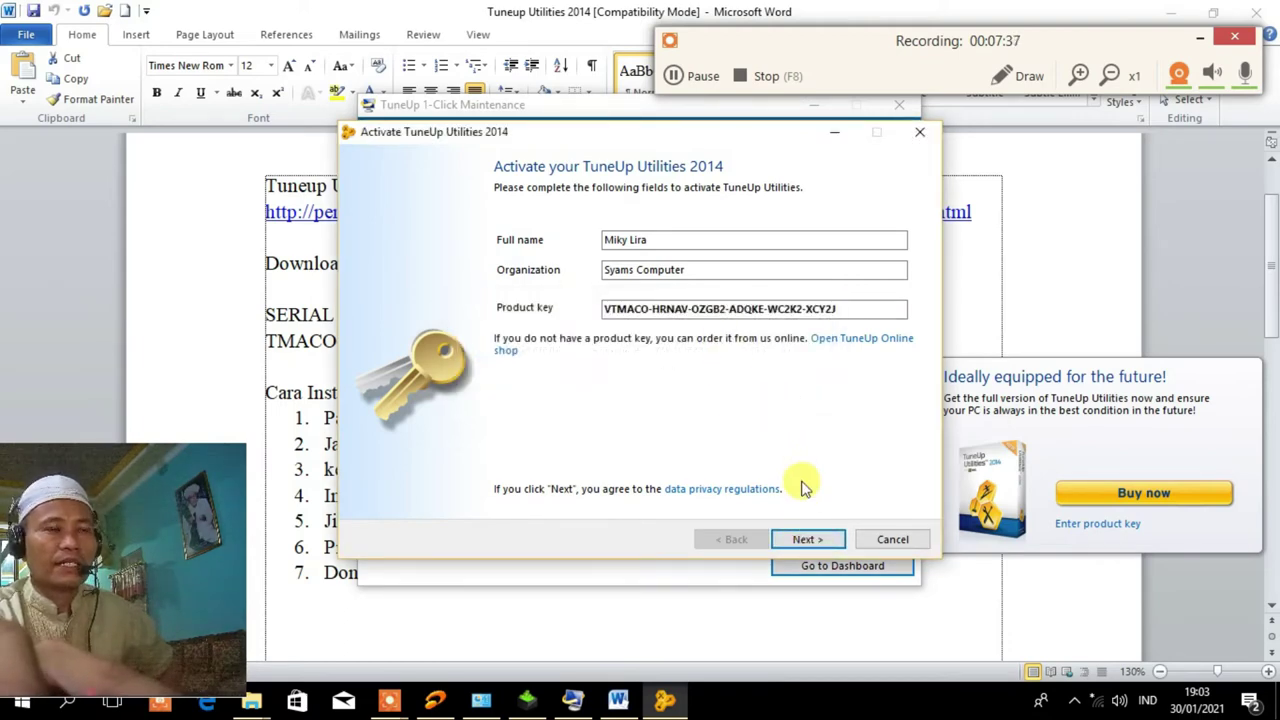
left_click(810, 540)
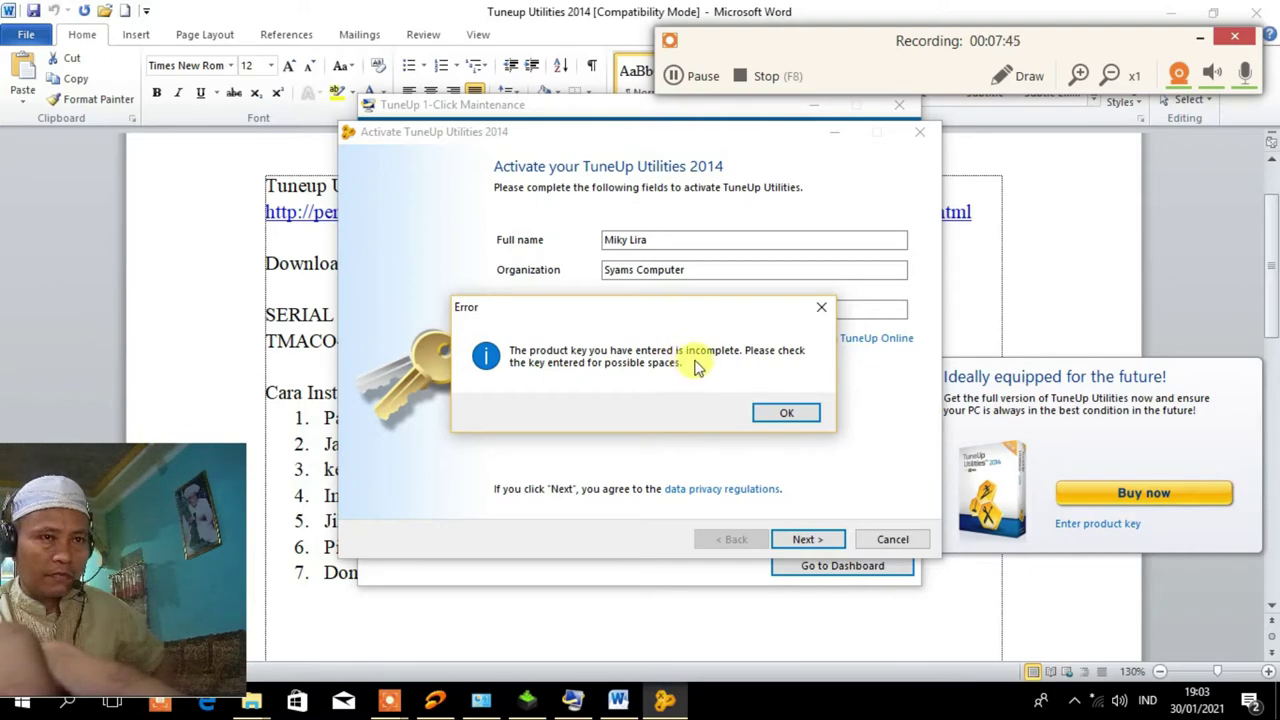
left_click_drag(590, 308, 622, 370)
left_click(290, 249)
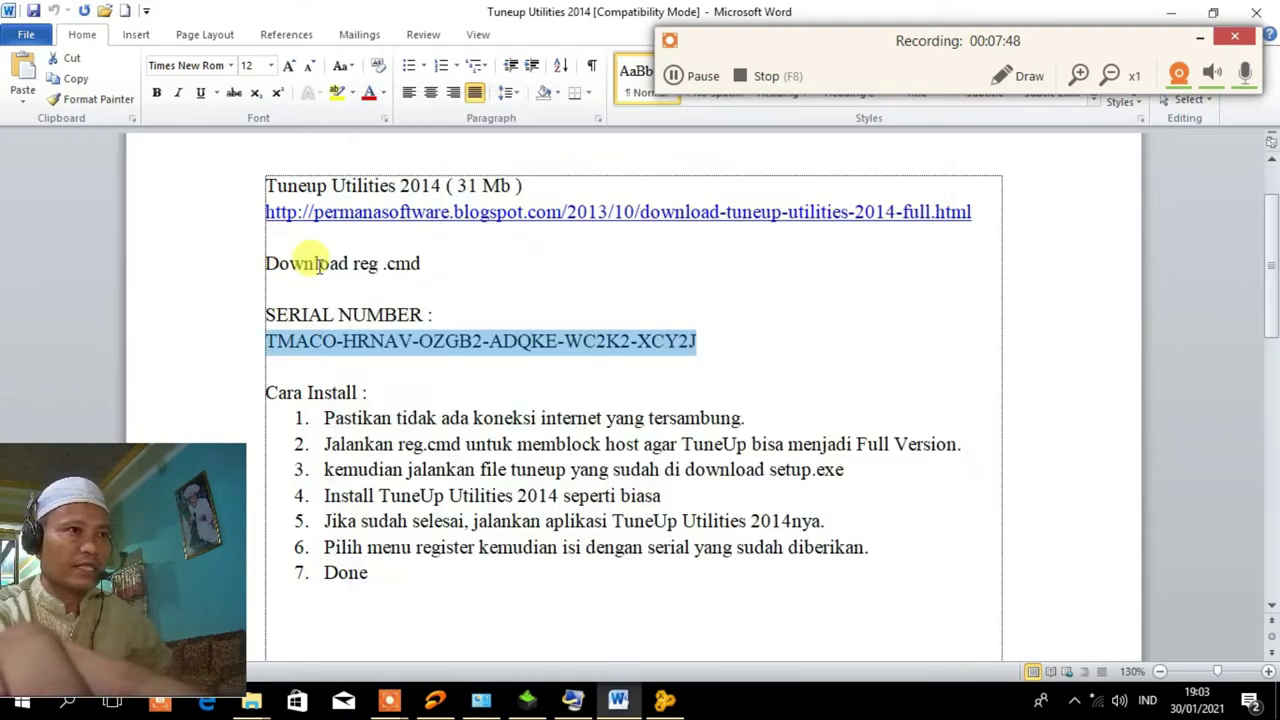
Reselect the serial in Word and paste it over the existing Product key entry.
left_click(514, 314)
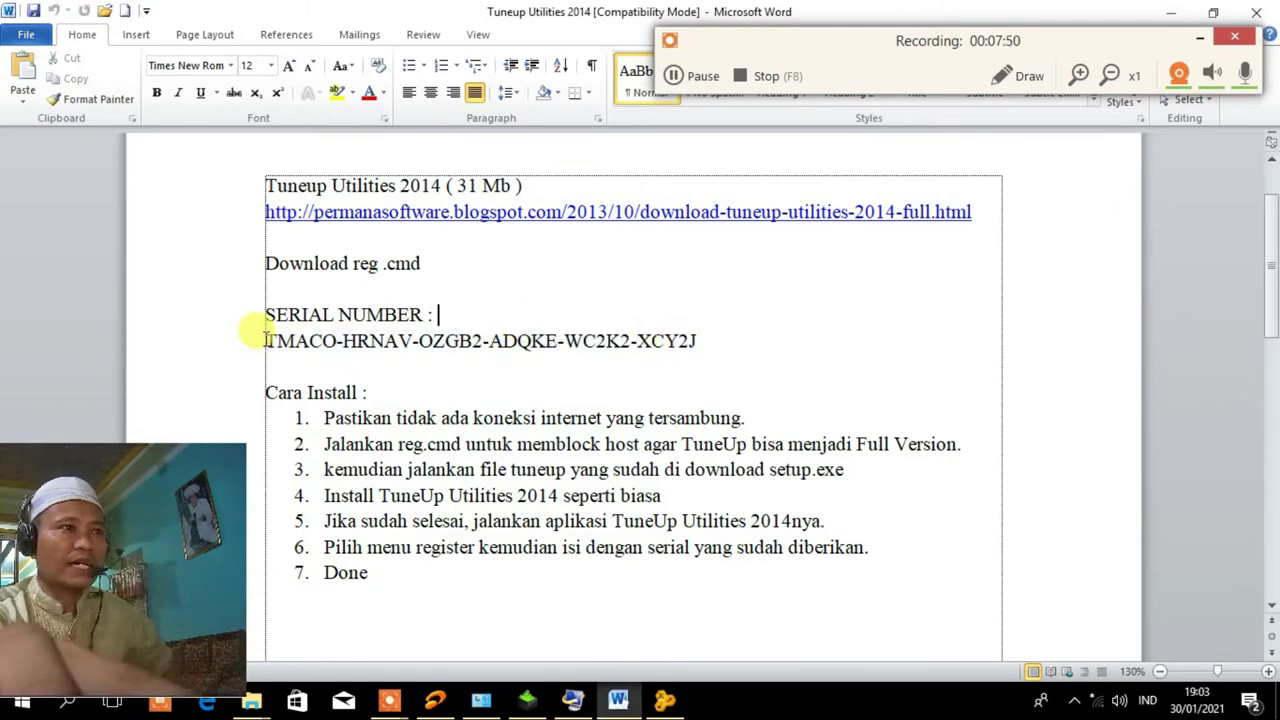
left_click_drag(263, 340, 703, 330)
key("ctrl+c")
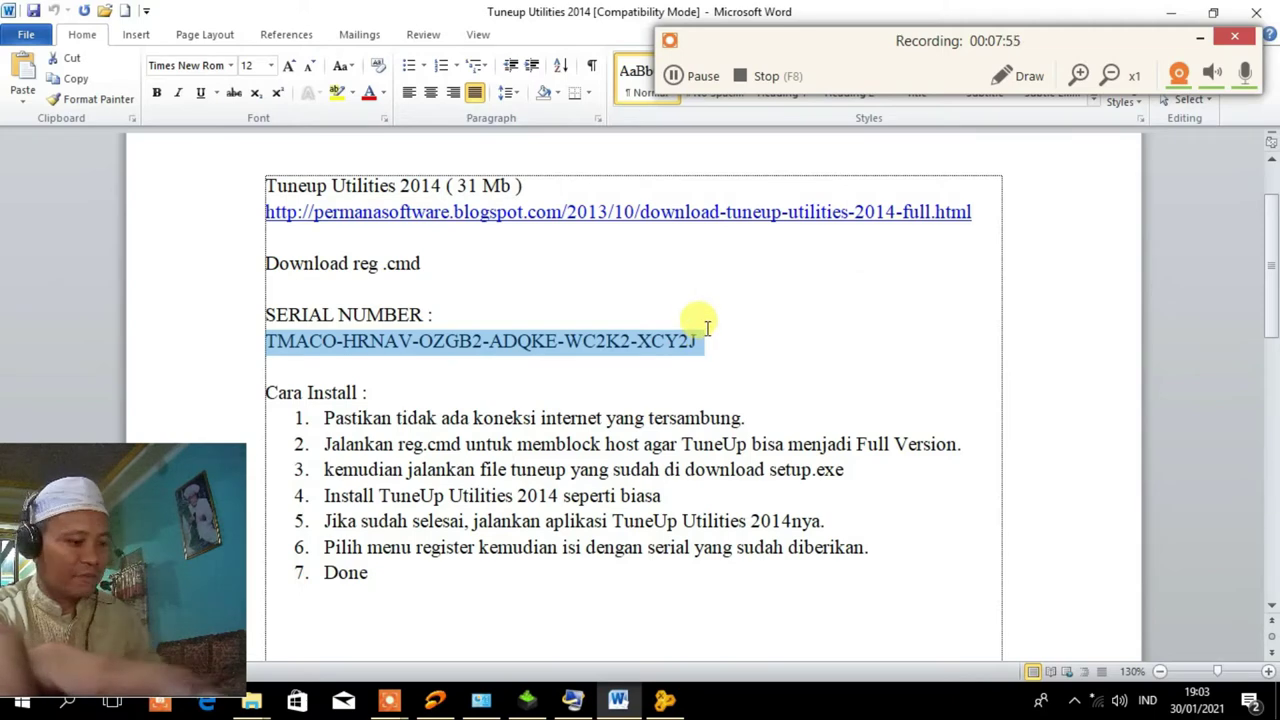
left_click(662, 702)
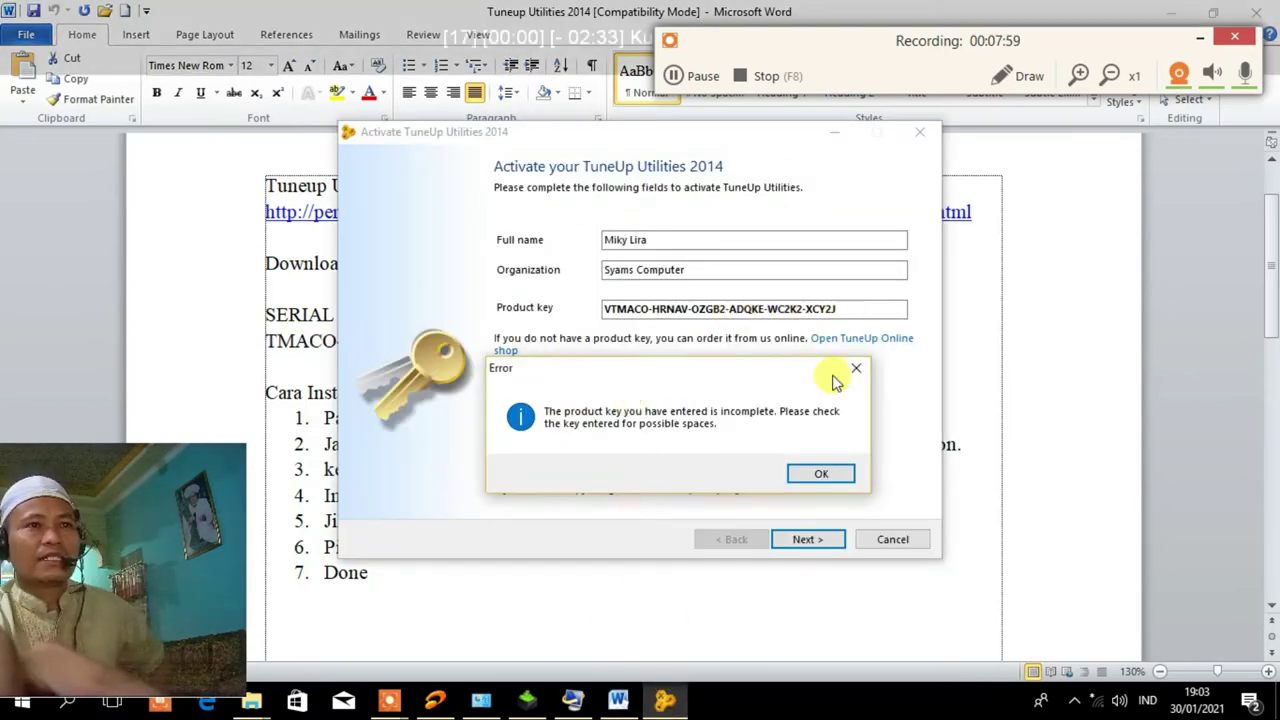
left_click(820, 473)
left_click(848, 305)
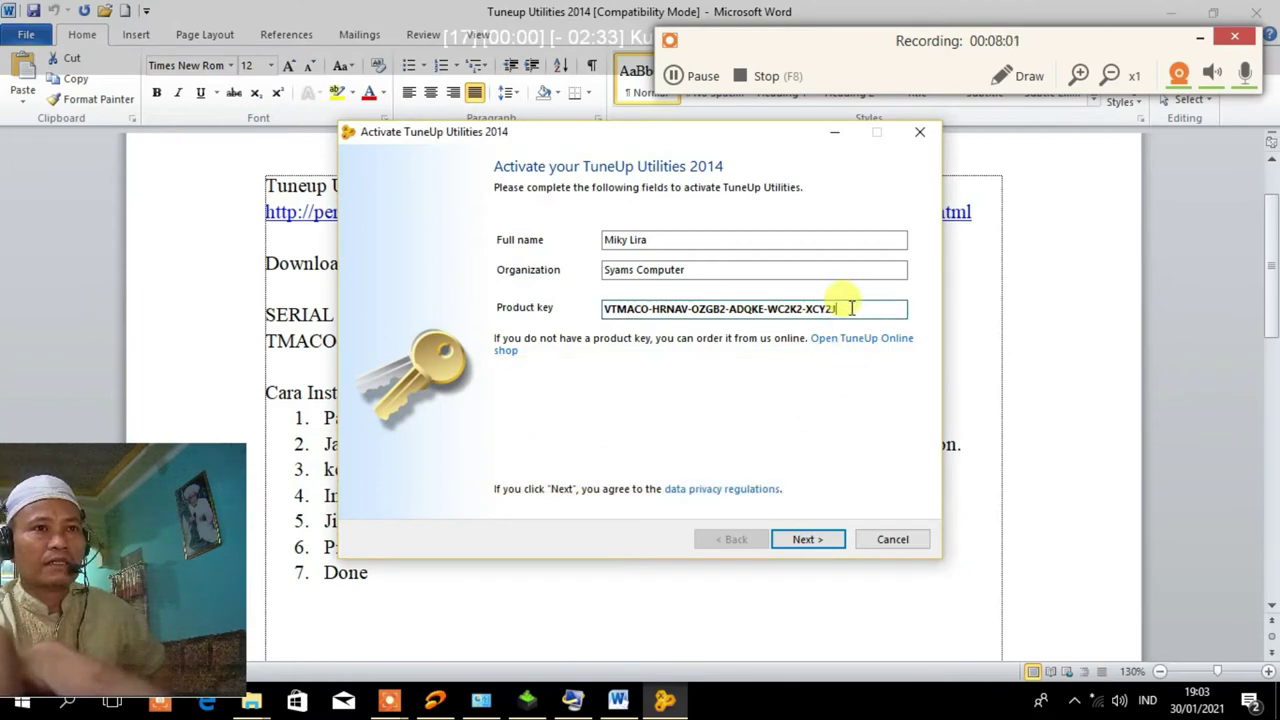
left_click_drag(850, 308, 540, 306)
key("ctrl+v")
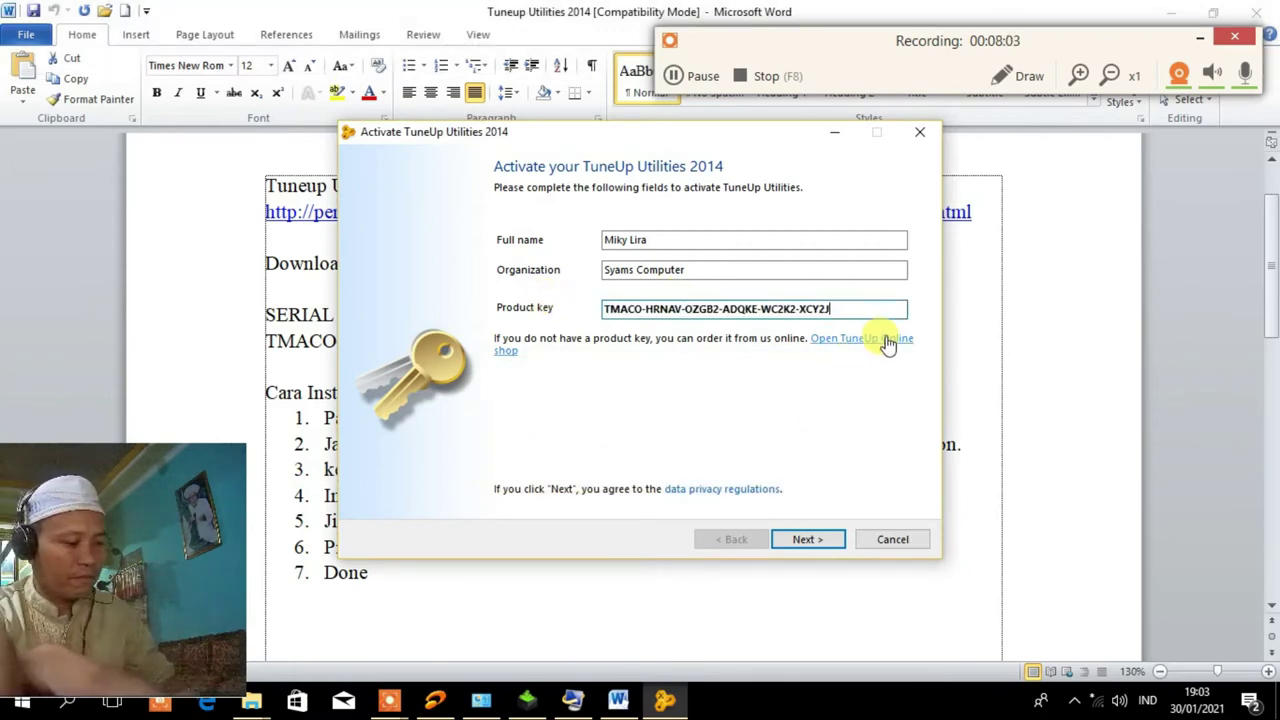
Submit the new key, dismiss the invalid and expired key errors, then cancel activation.
left_click(808, 539)
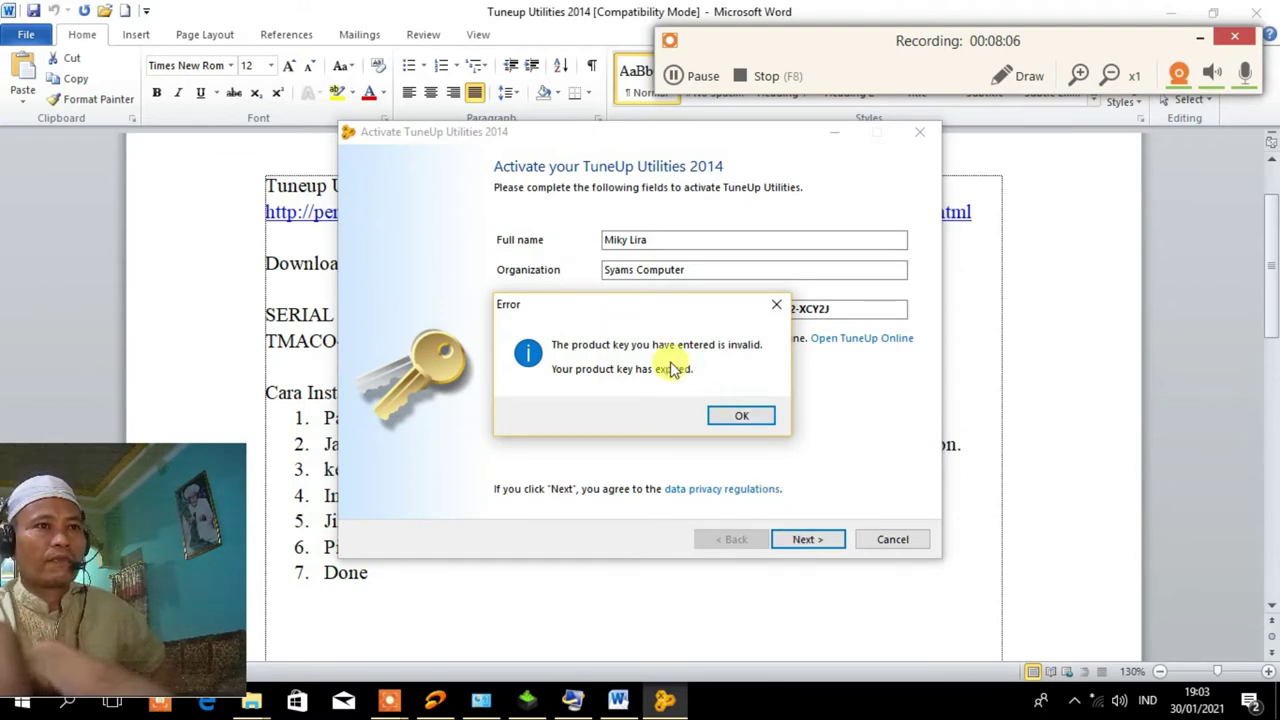
left_click(738, 418)
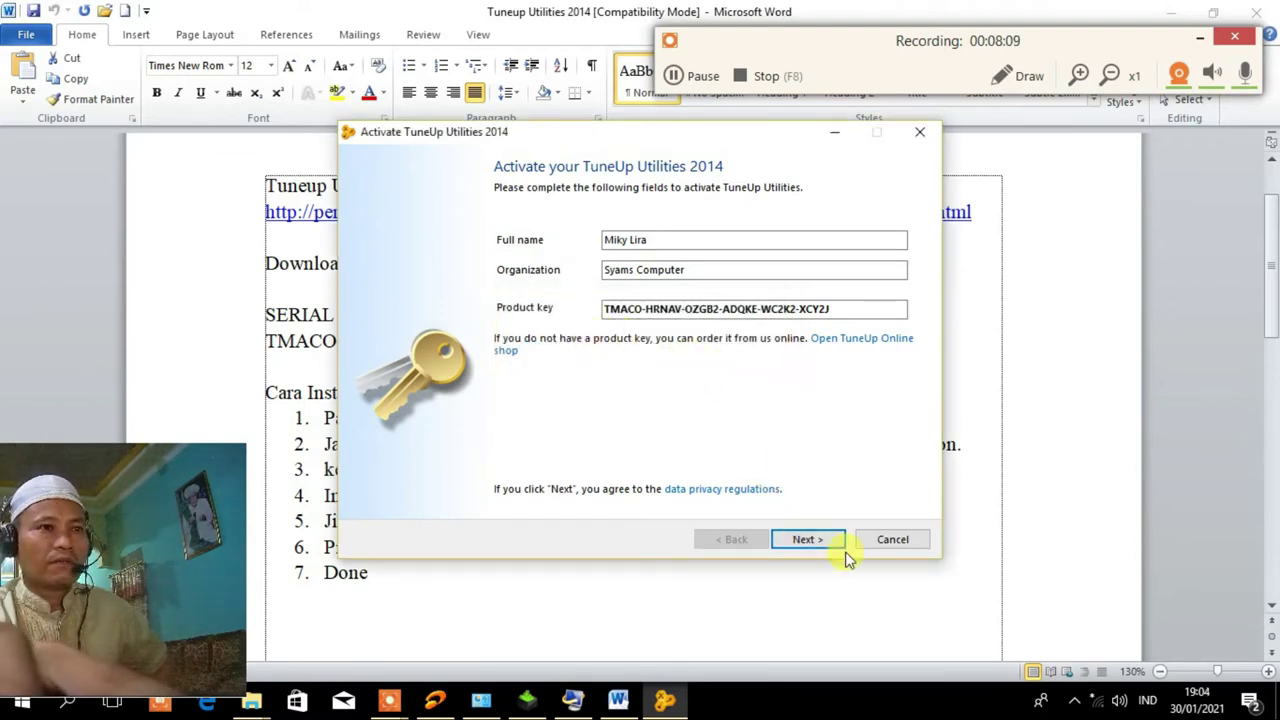
left_click(810, 541)
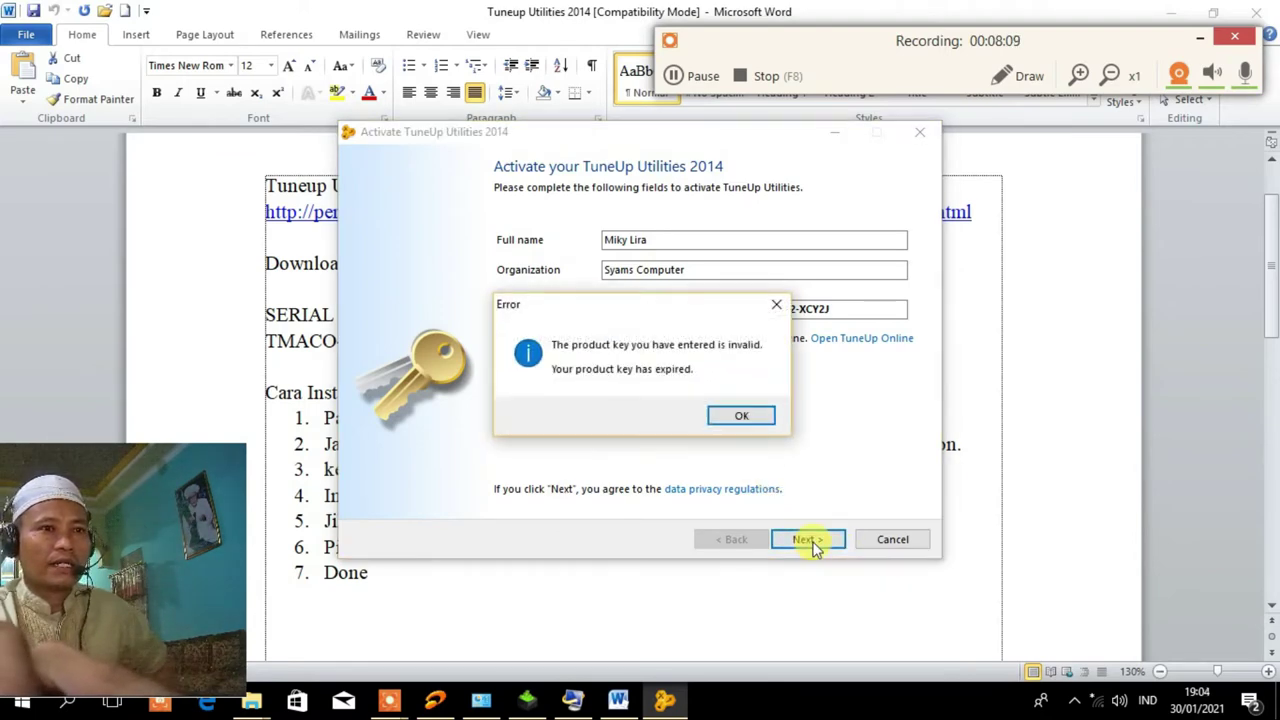
left_click(745, 415)
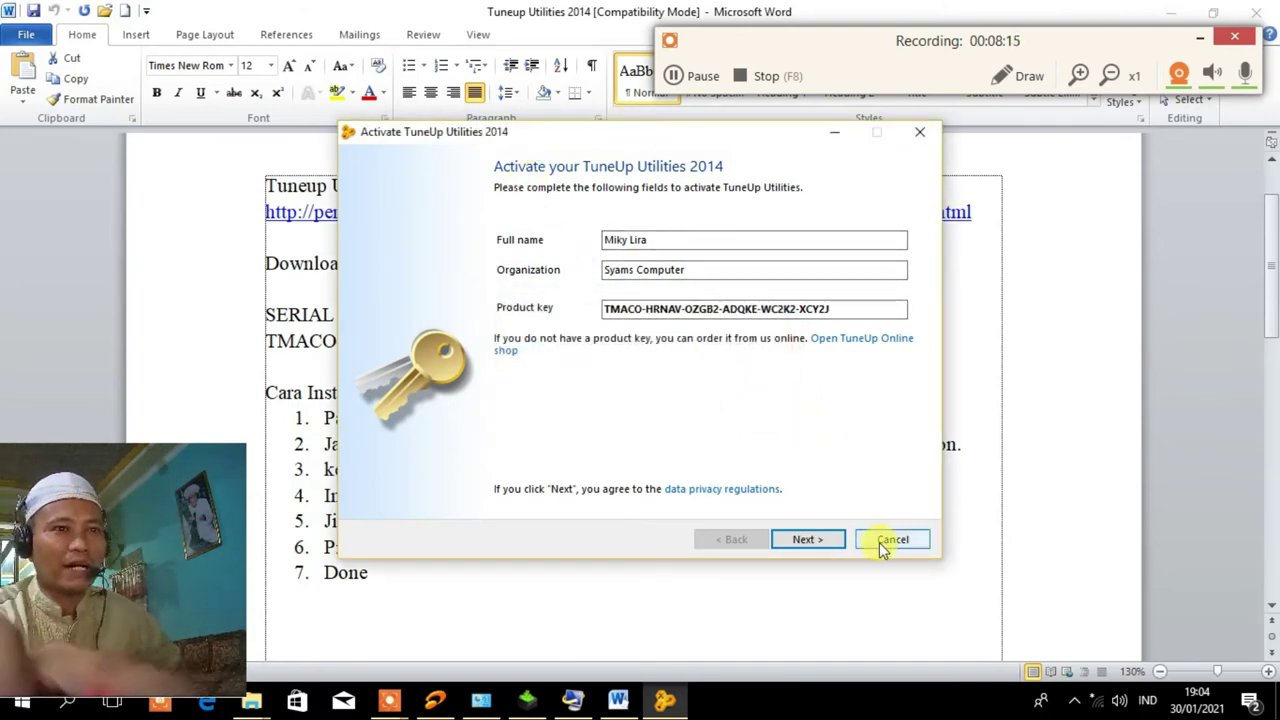
left_click(640, 309)
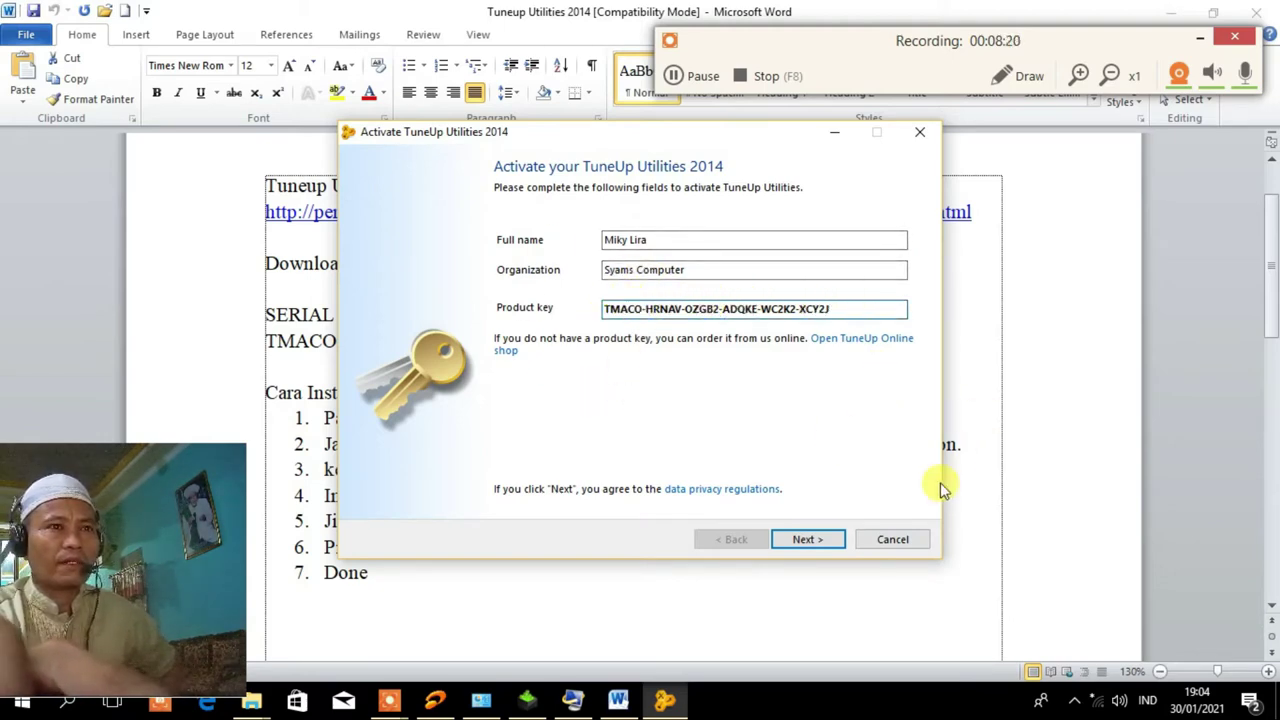
left_click(892, 540)
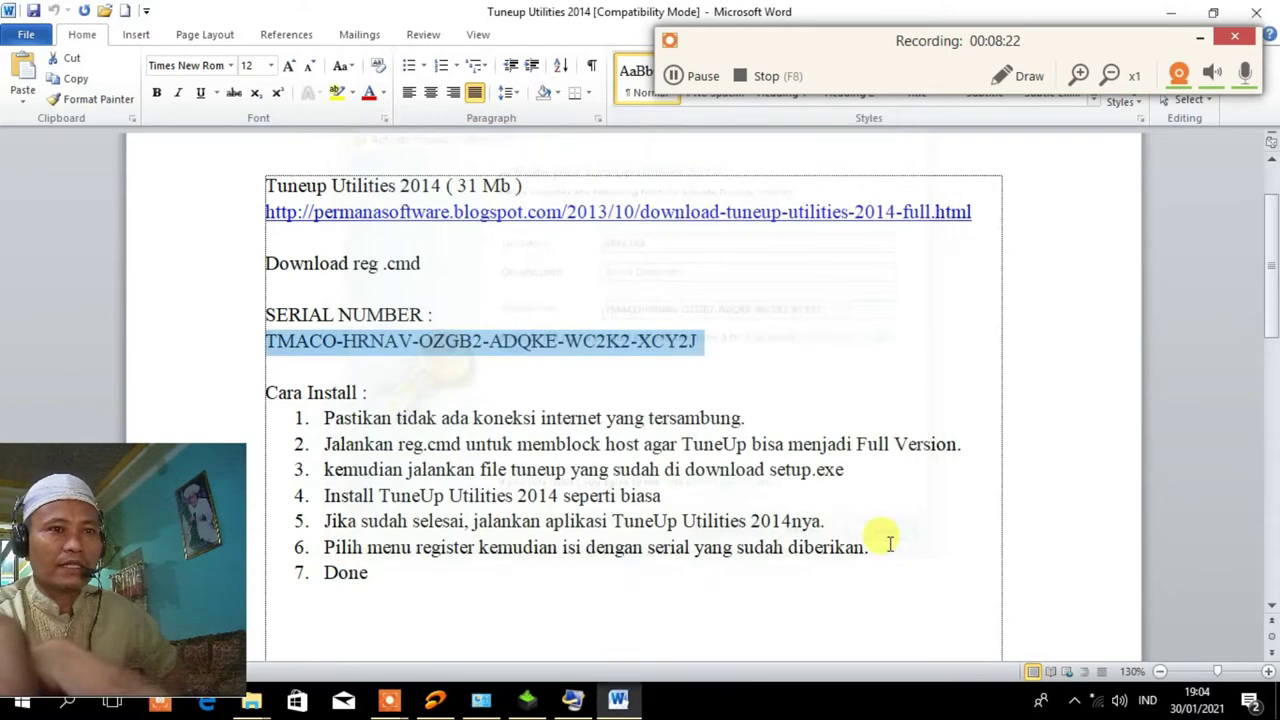
Restore the 1-Click Maintenance results, go to the TuneUp dashboard, and close the Word notes.
left_click(583, 392)
left_click(440, 312)
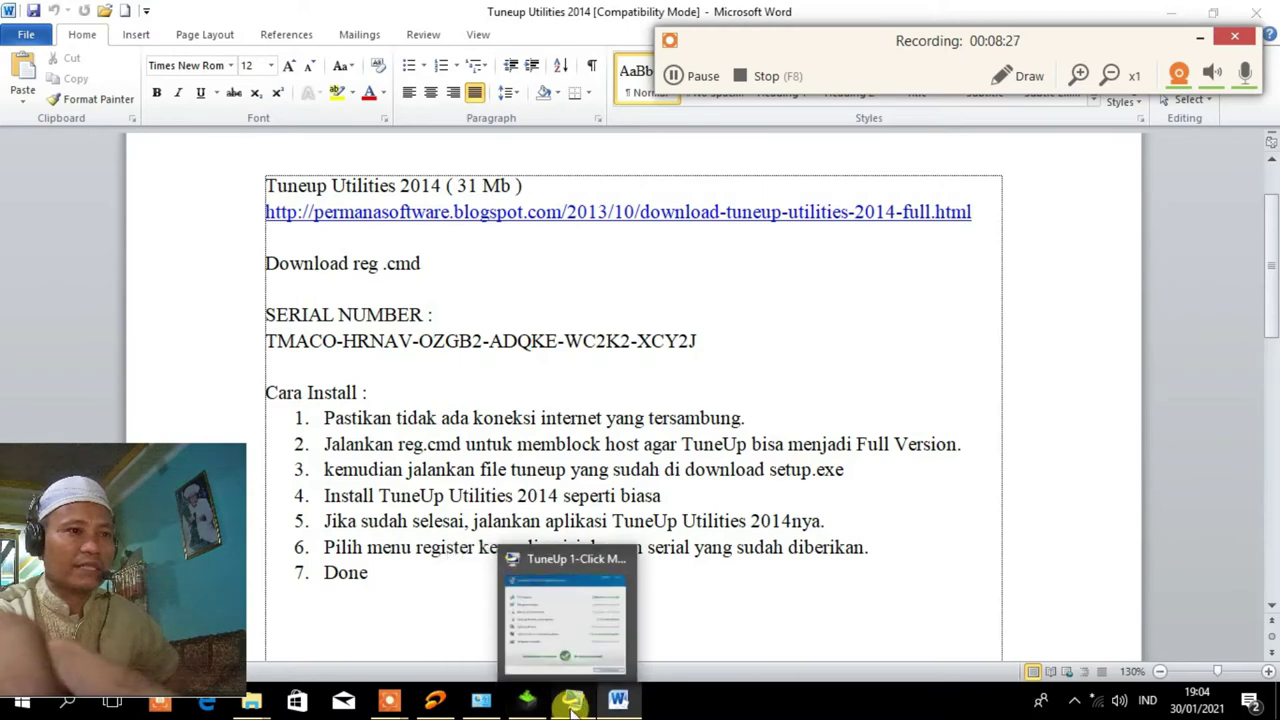
left_click(525, 702)
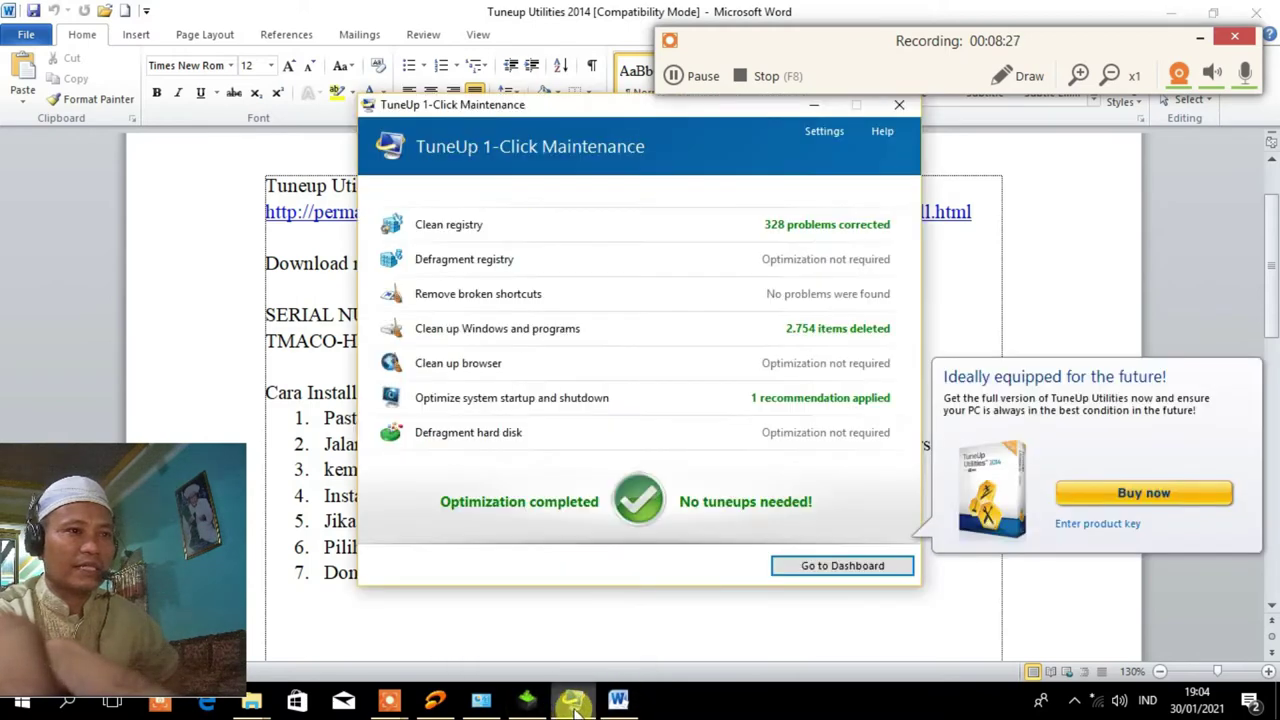
left_click(822, 564)
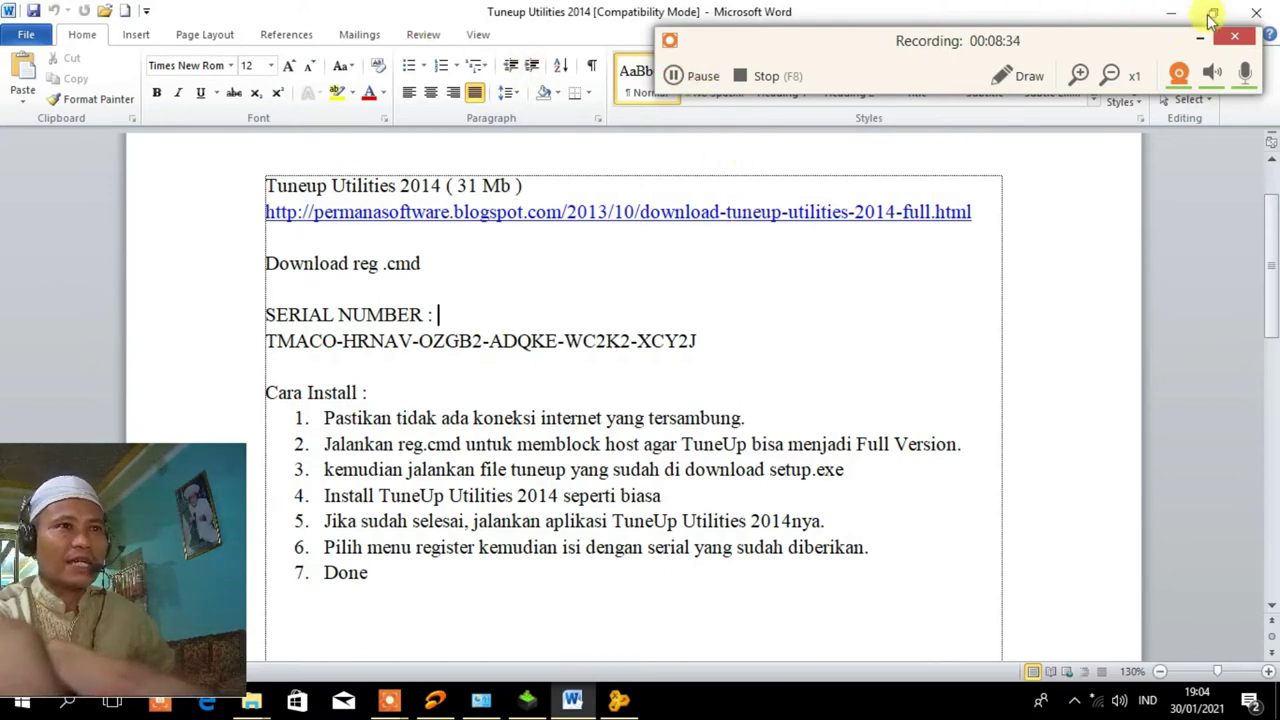
left_click(1256, 12)
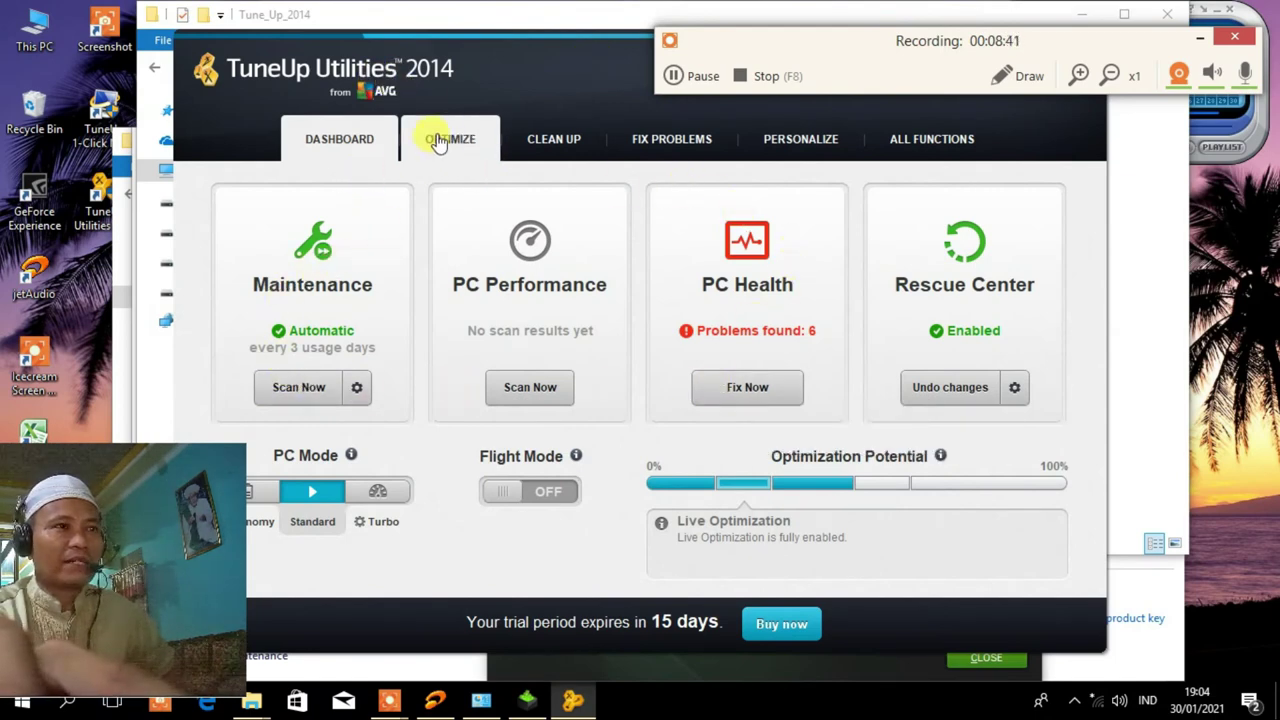
Turn off Show shortcut arrow in Personalize > Appearance of icons, apply without logging off, close Styler.
left_click(805, 148)
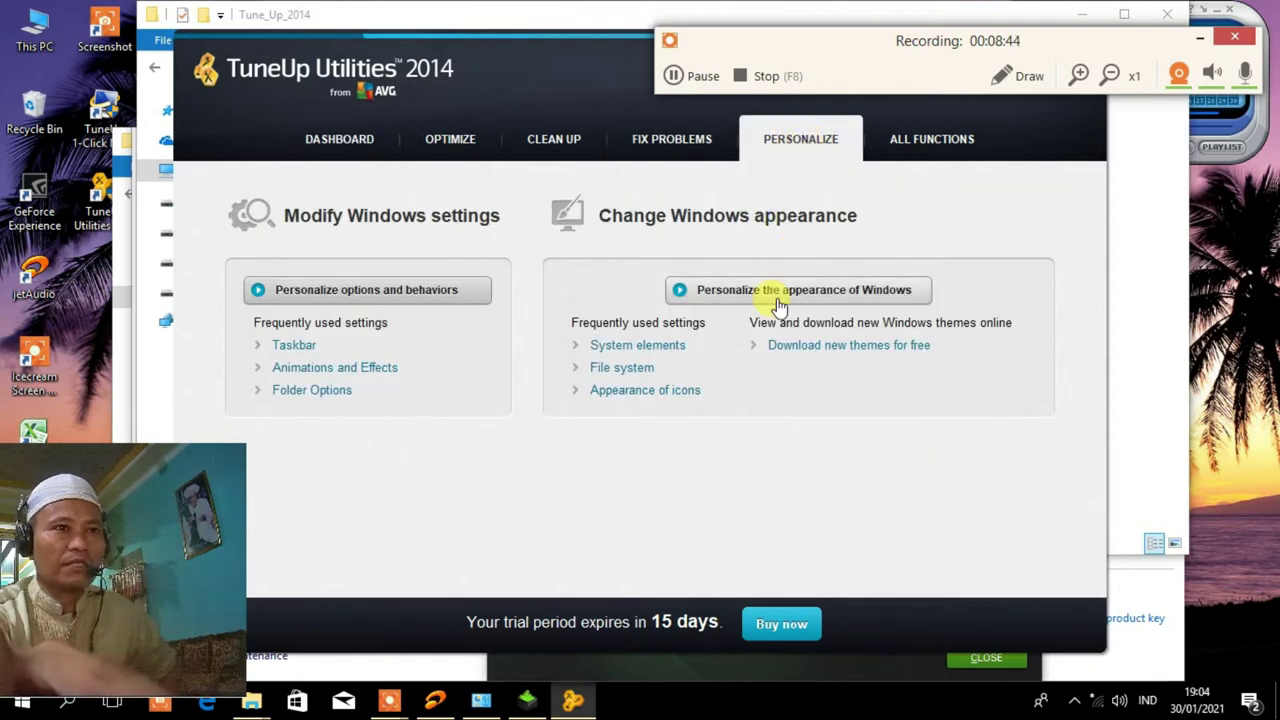
left_click(651, 397)
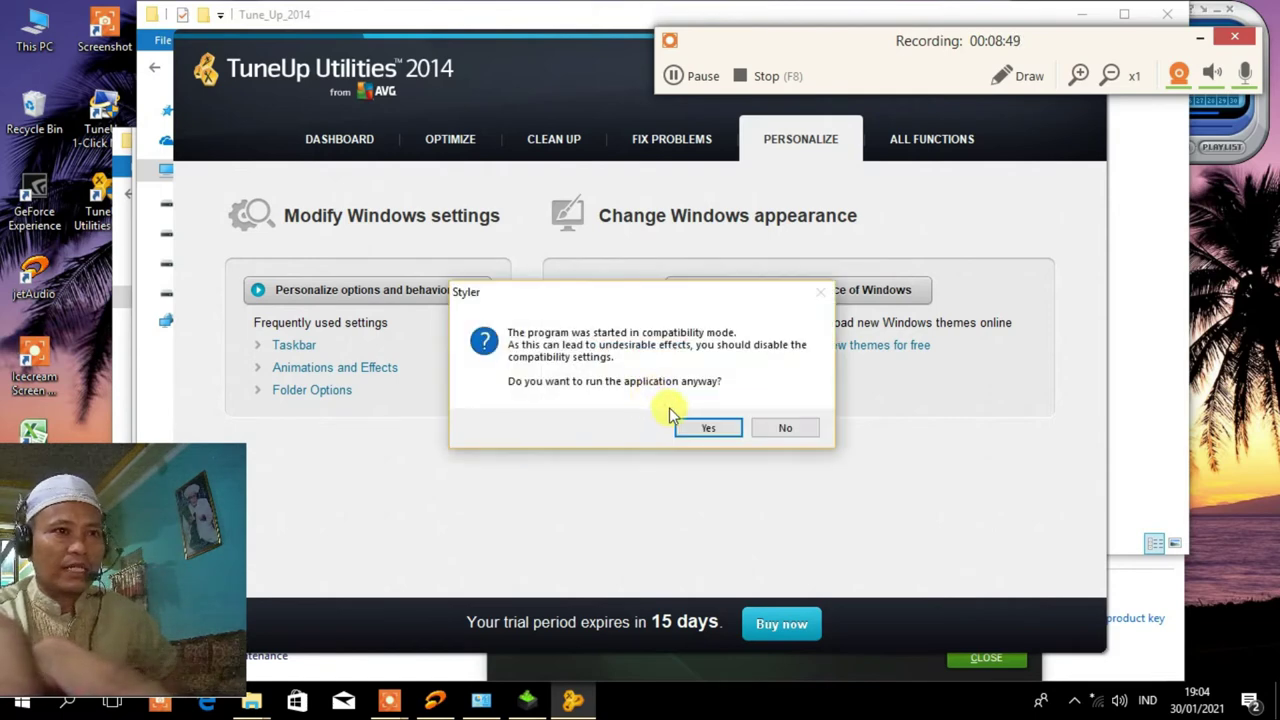
left_click(707, 430)
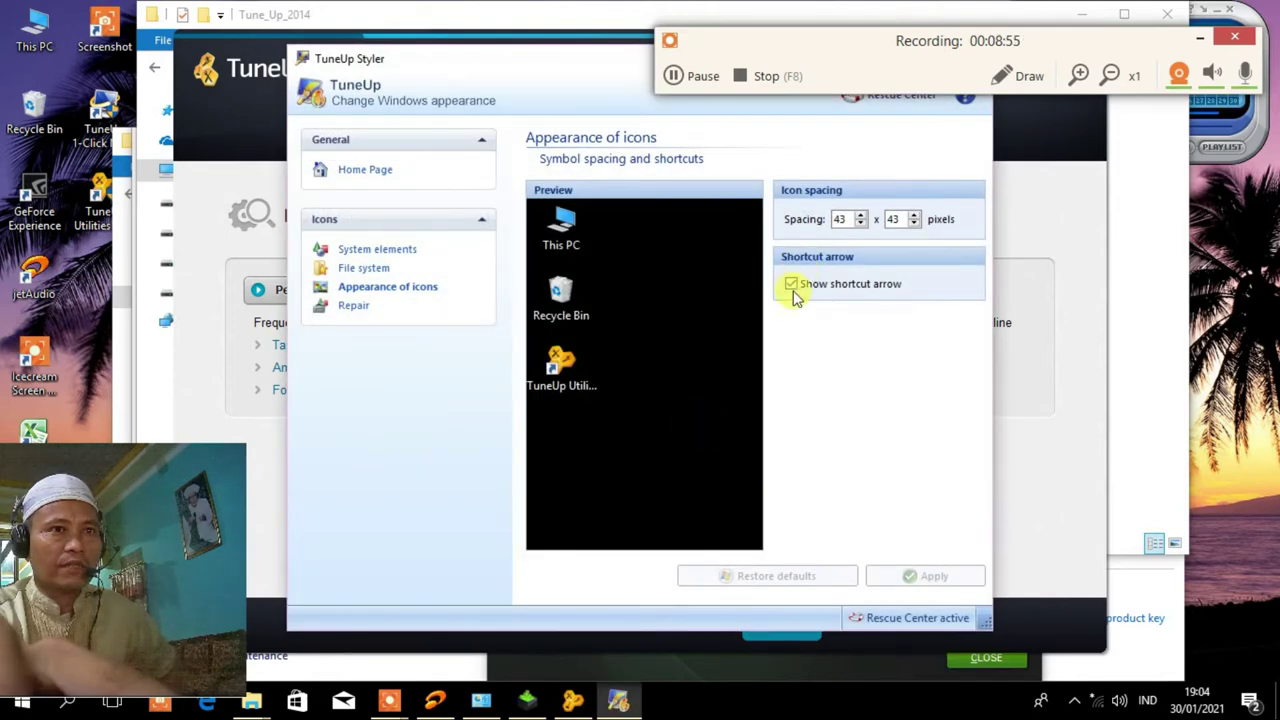
left_click(791, 285)
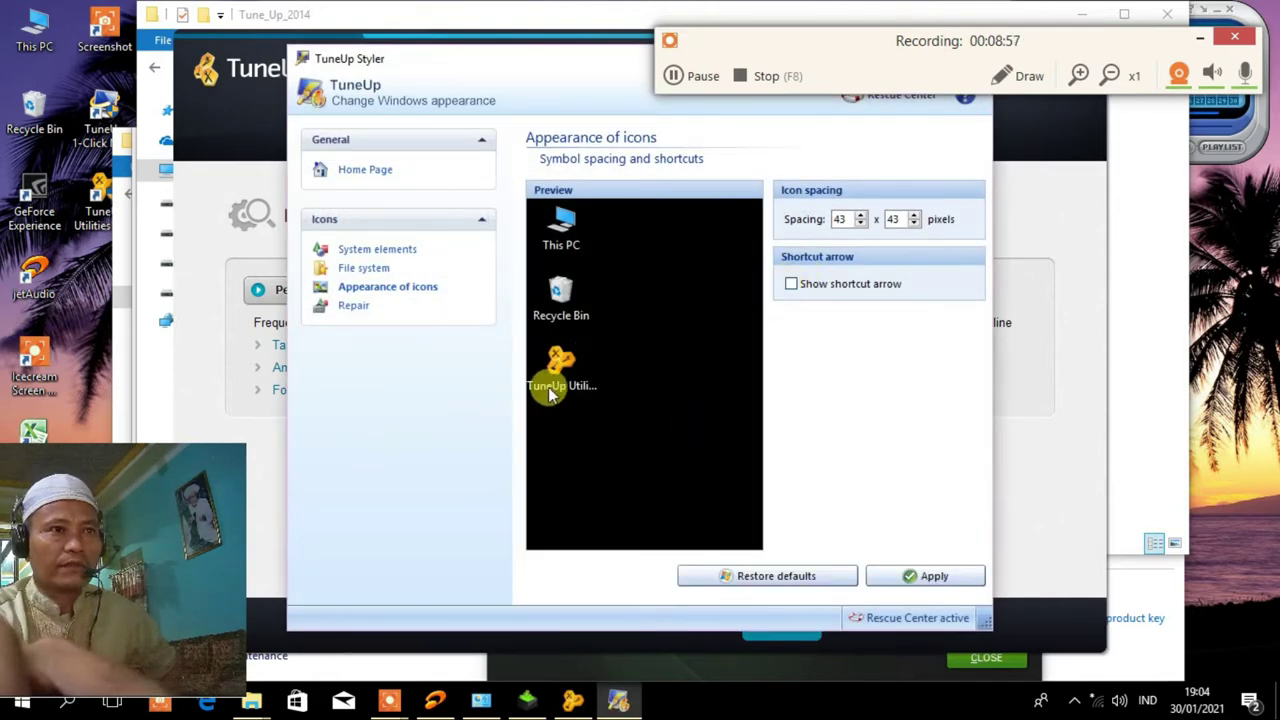
left_click(928, 578)
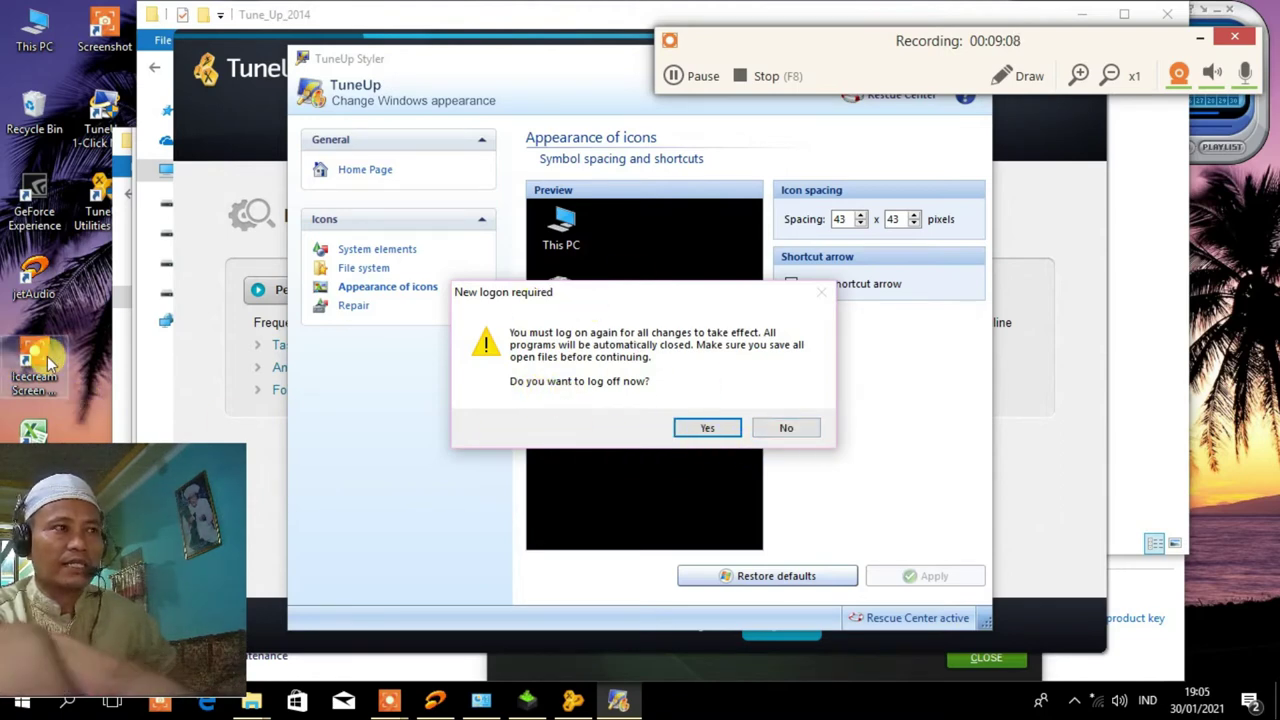
left_click(778, 430)
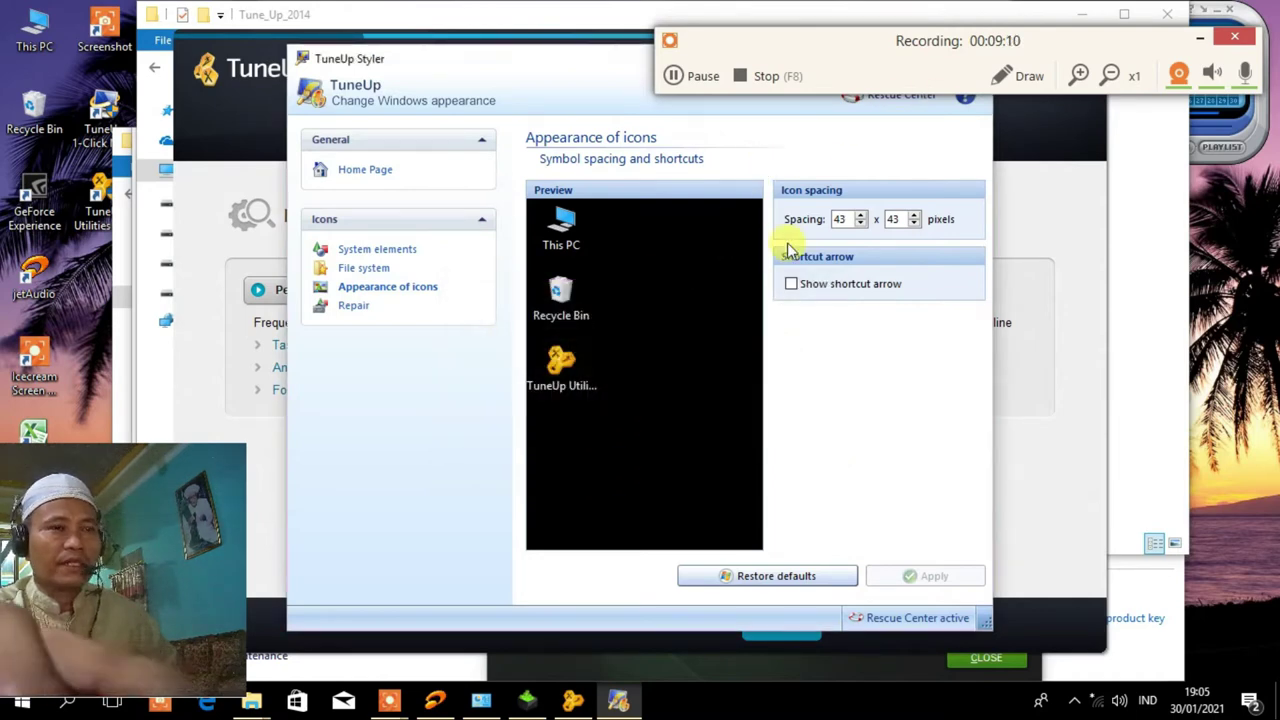
left_click_drag(511, 64, 507, 136)
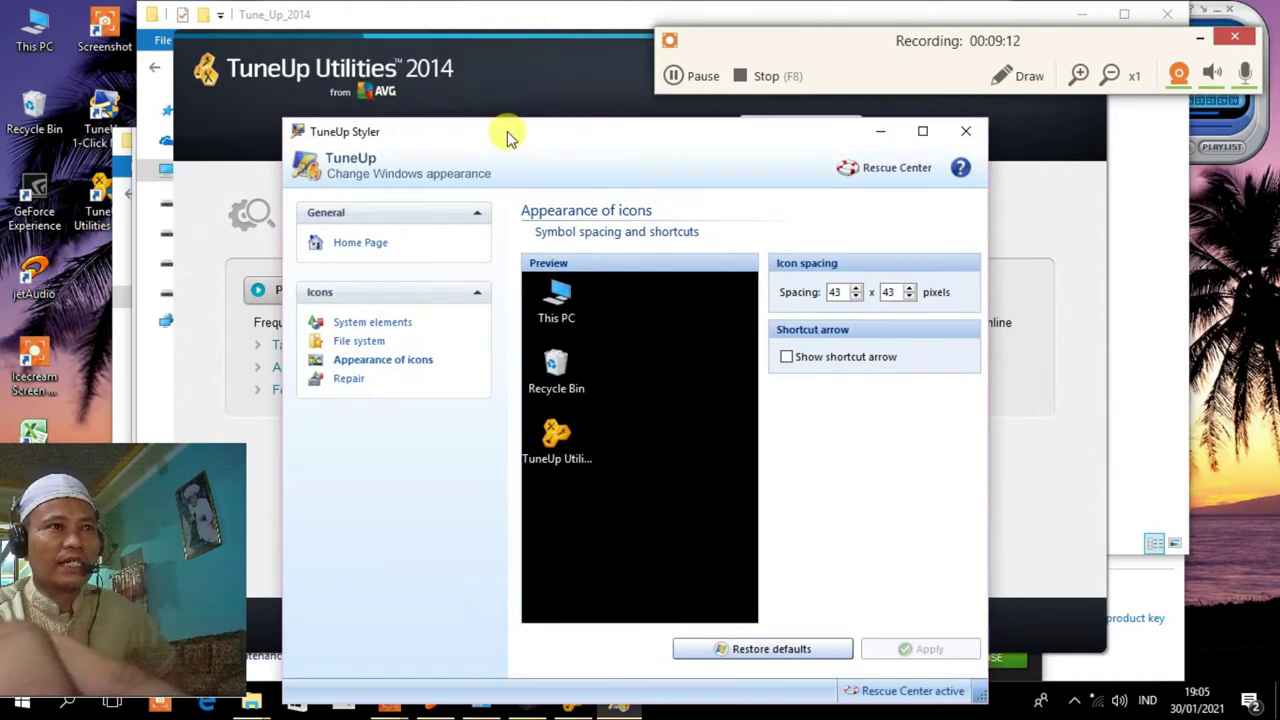
left_click(968, 133)
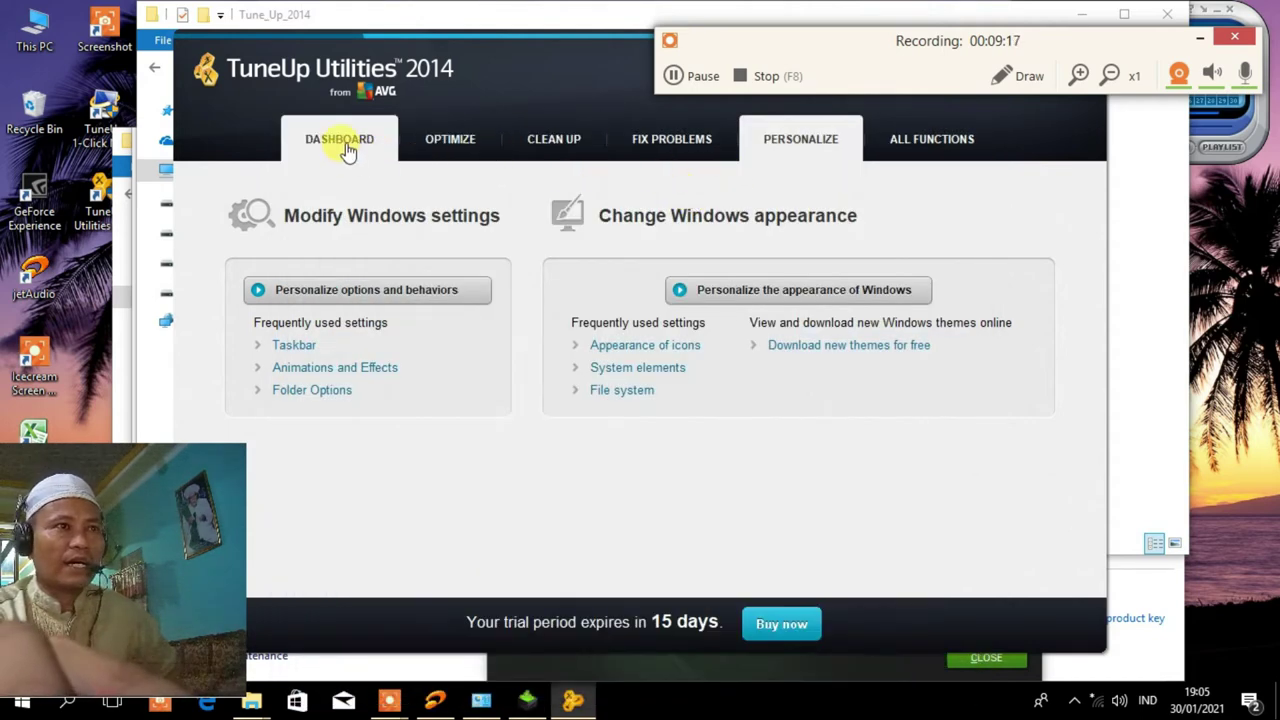
Launch the StartUp Manager from Optimize, accepting the compatibility warning and dismissing the rating prompt.
left_click(447, 139)
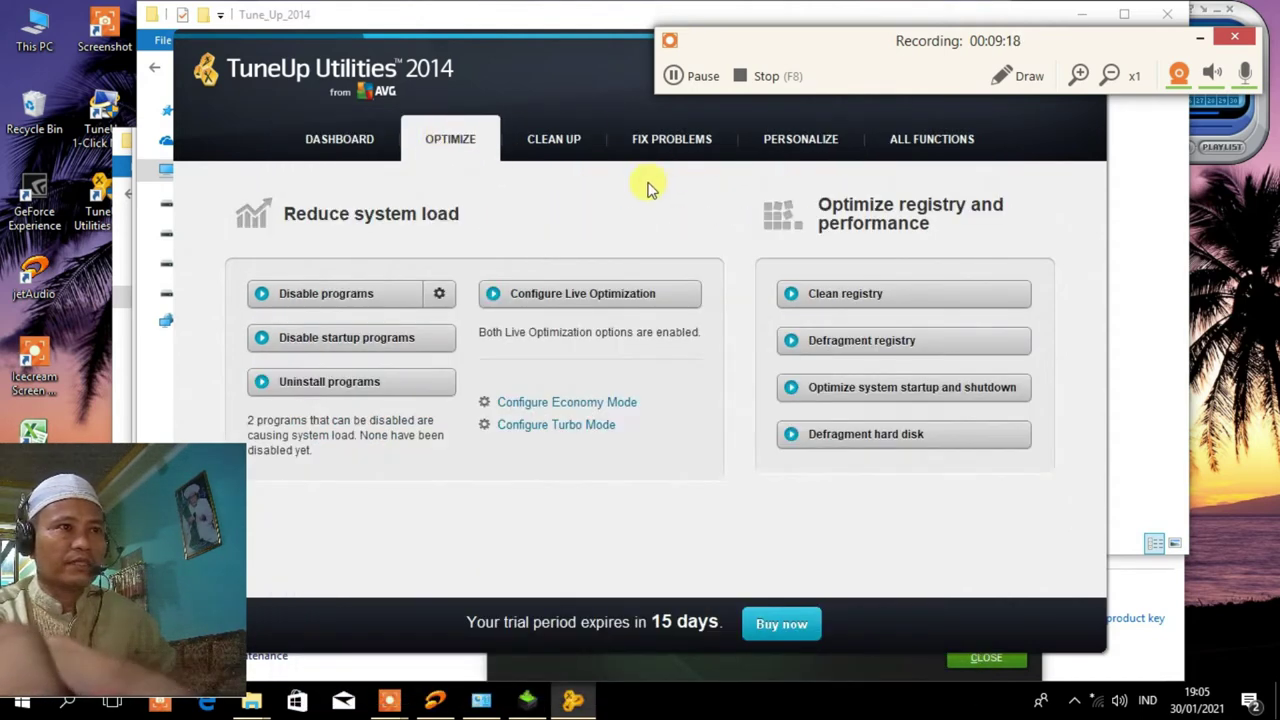
left_click(364, 346)
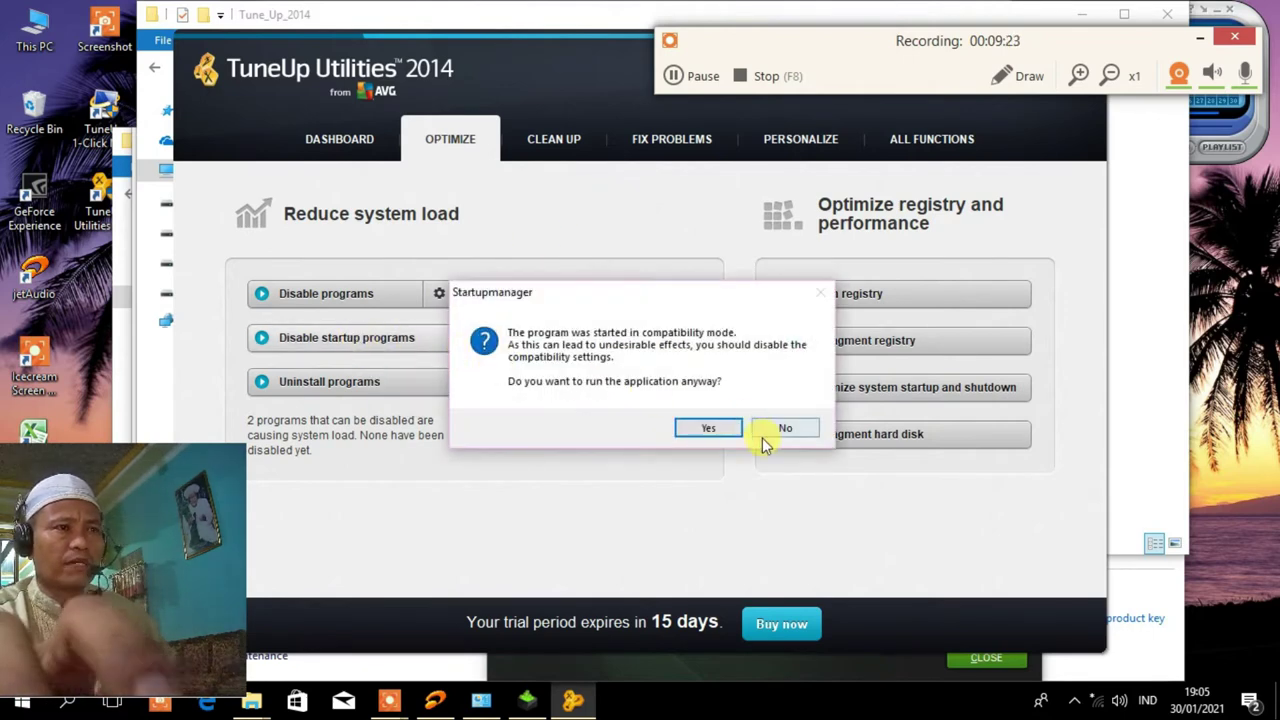
left_click(718, 430)
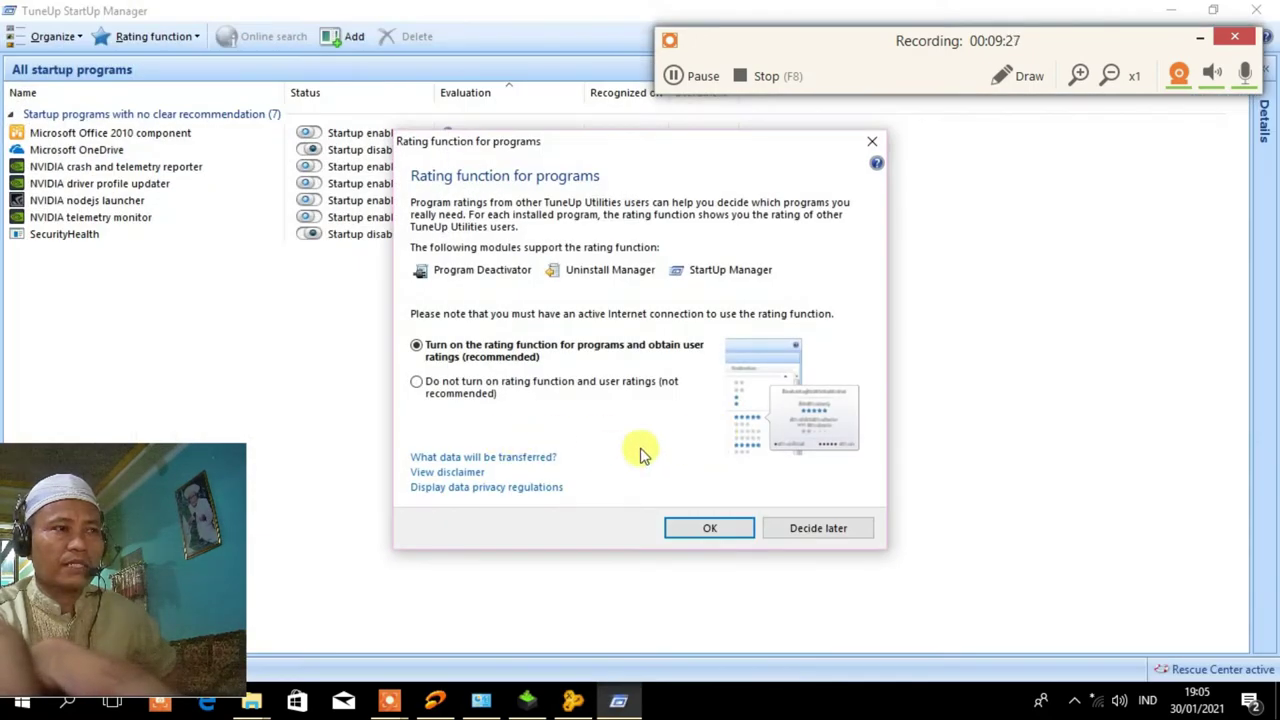
left_click(871, 142)
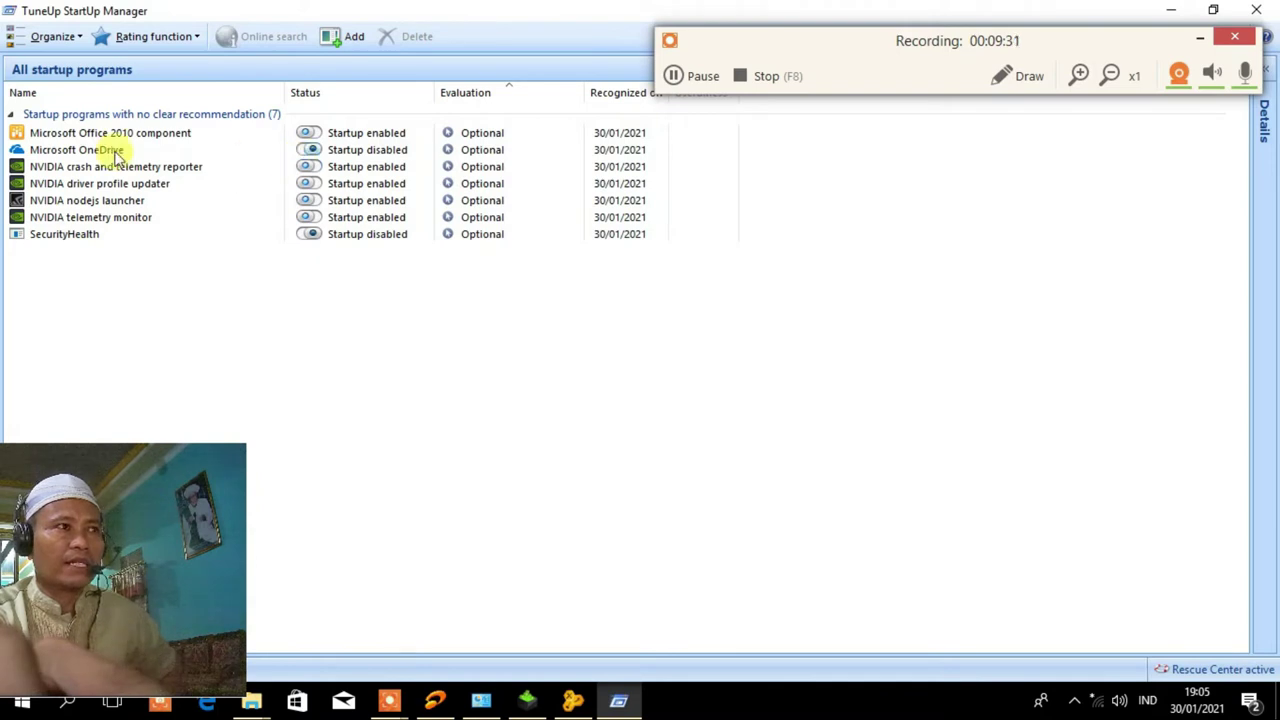
Disable startup for the Office 2010 component and the four NVIDIA programs, then close StartUp Manager.
left_click(311, 135)
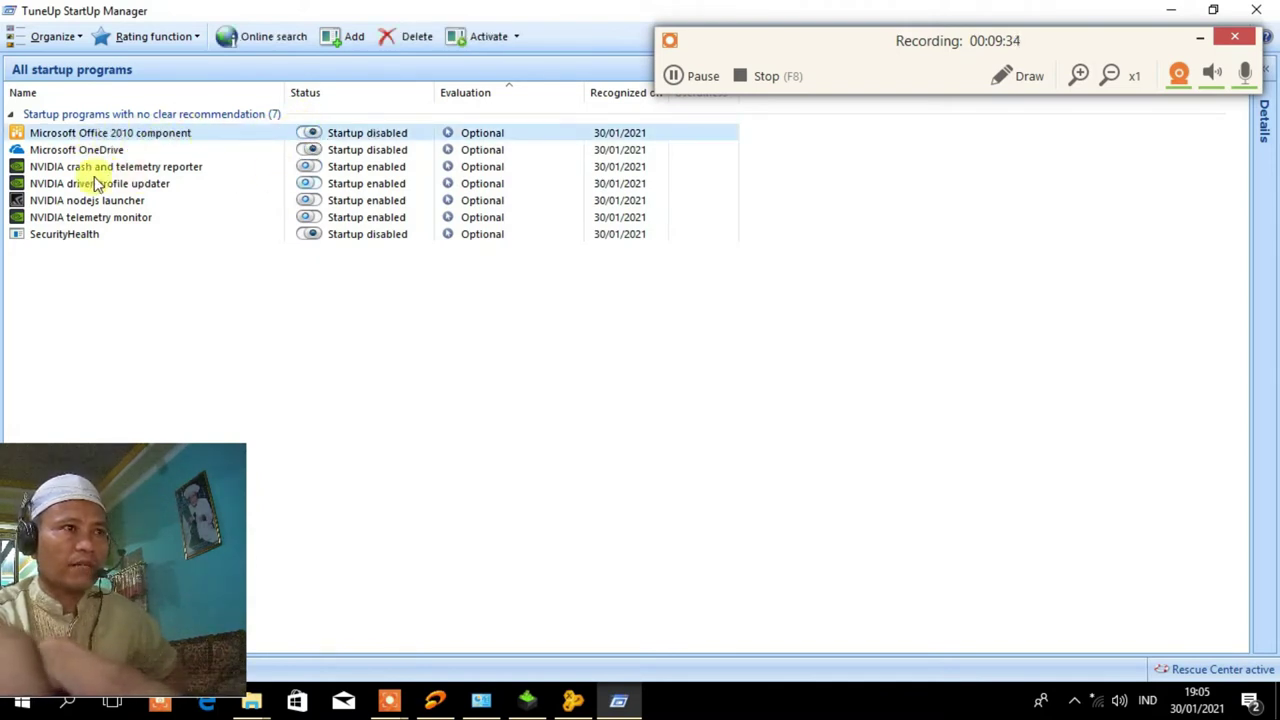
left_click(307, 167)
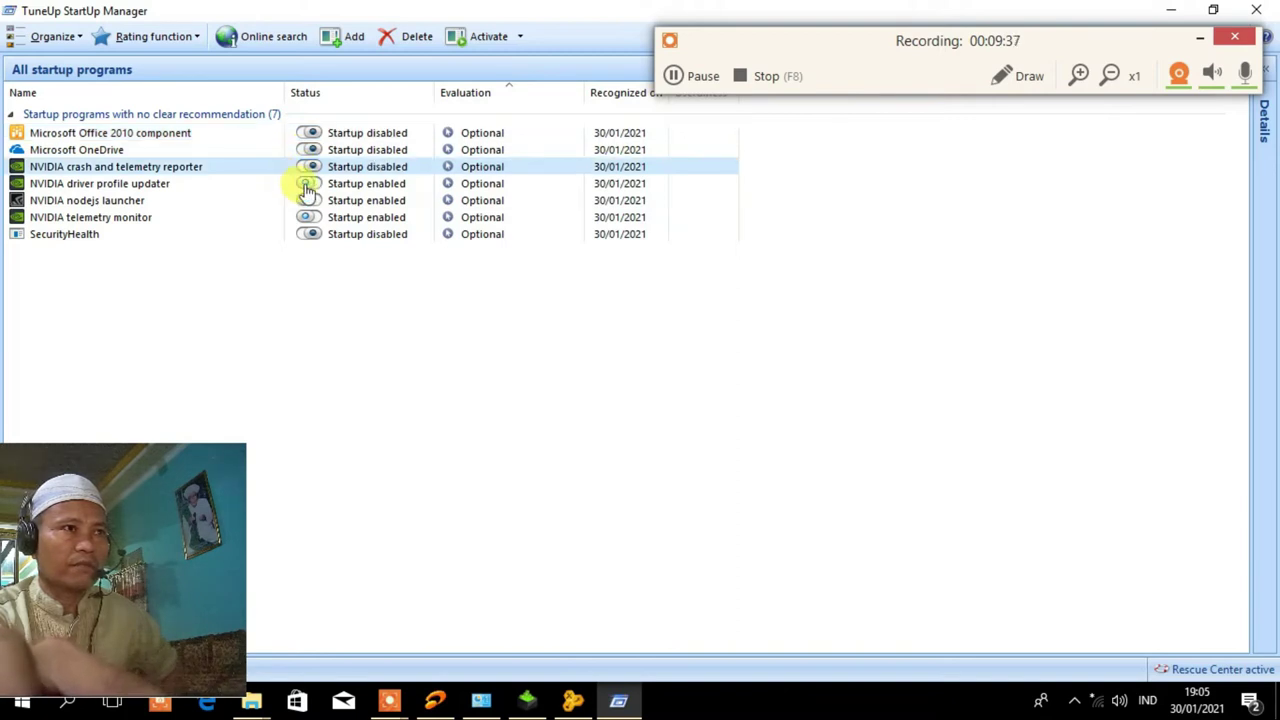
left_click(308, 185)
left_click(307, 201)
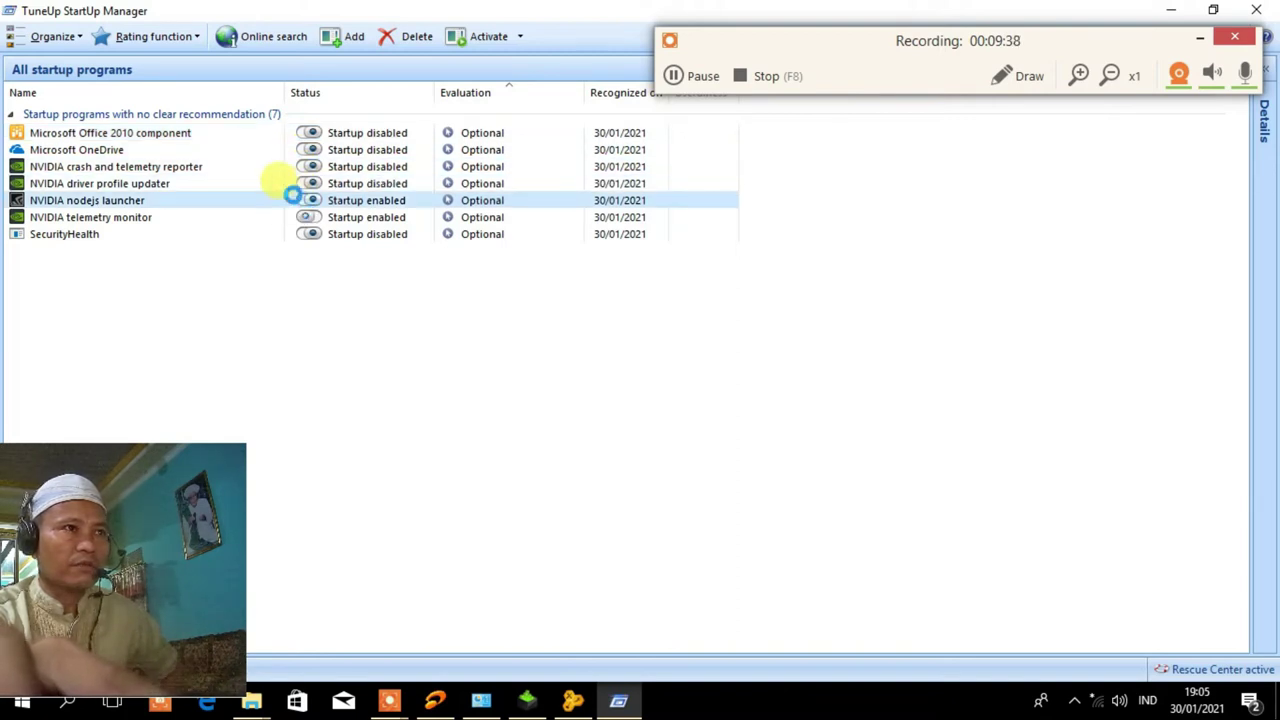
left_click(308, 219)
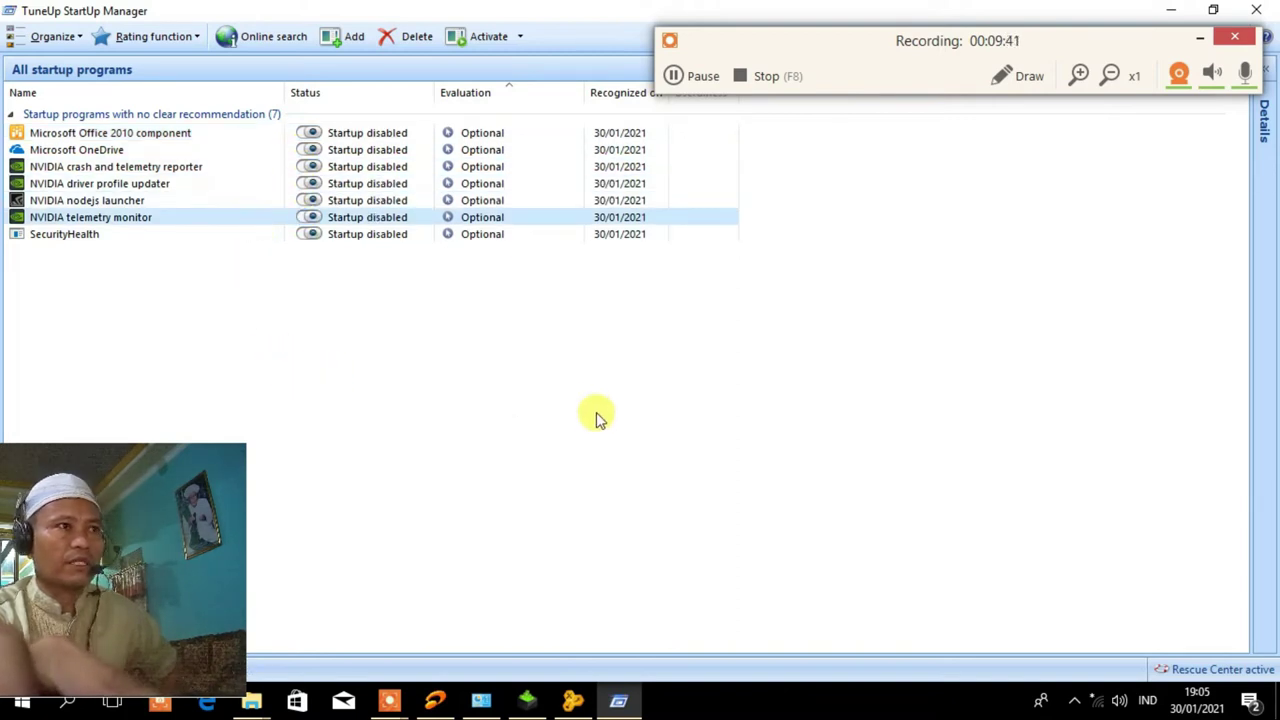
left_click_drag(1081, 38, 851, 34)
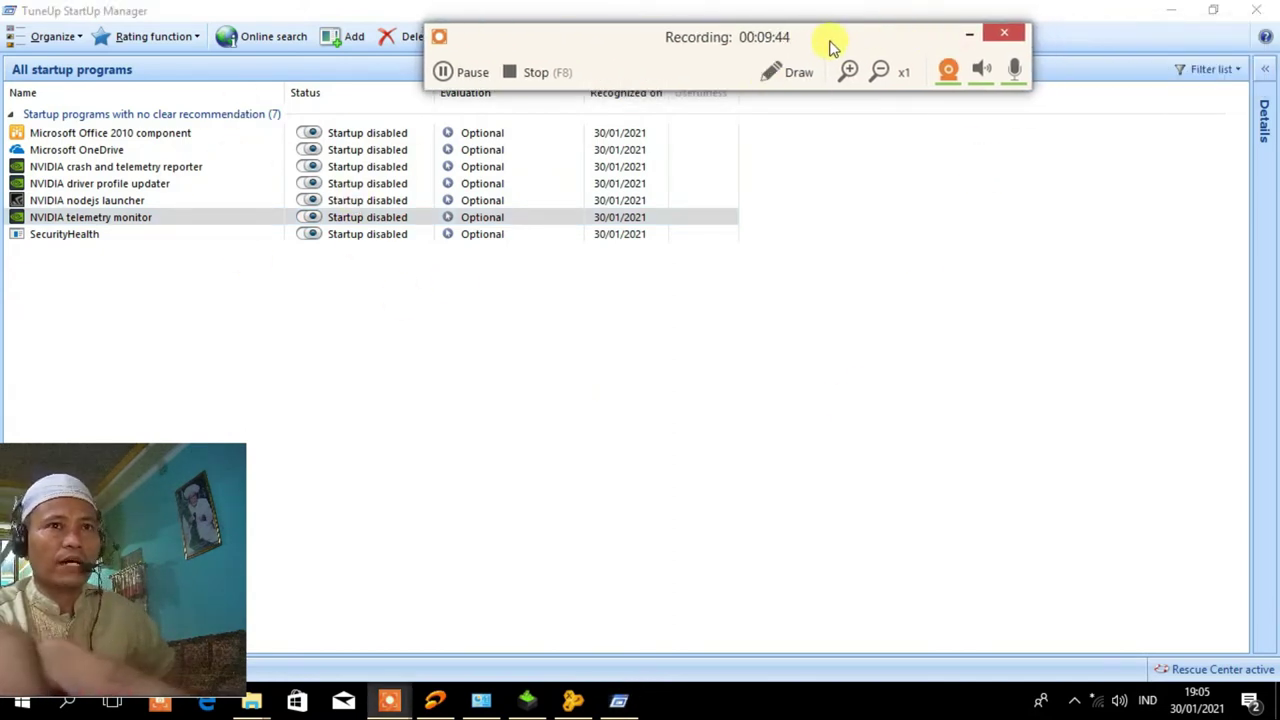
left_click(1263, 17)
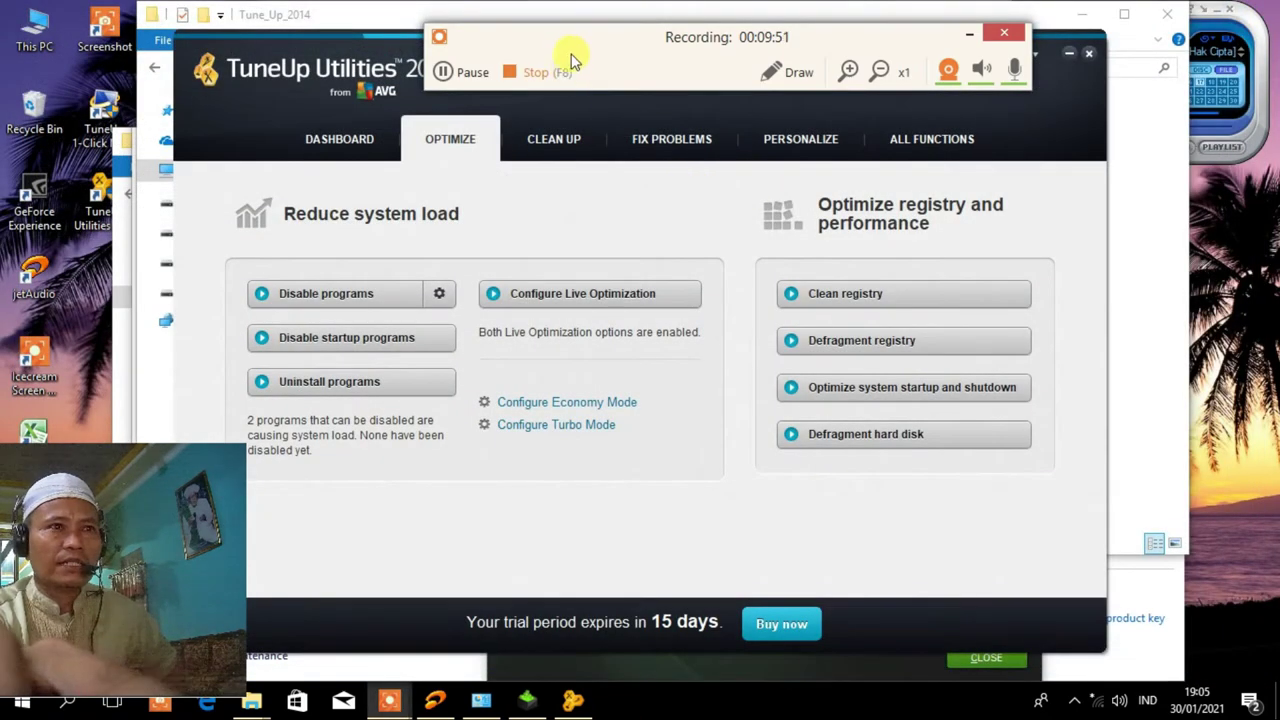
Add recently used programs/documents and Windows Update backups to the Windows and programs cleanup.
left_click(540, 137)
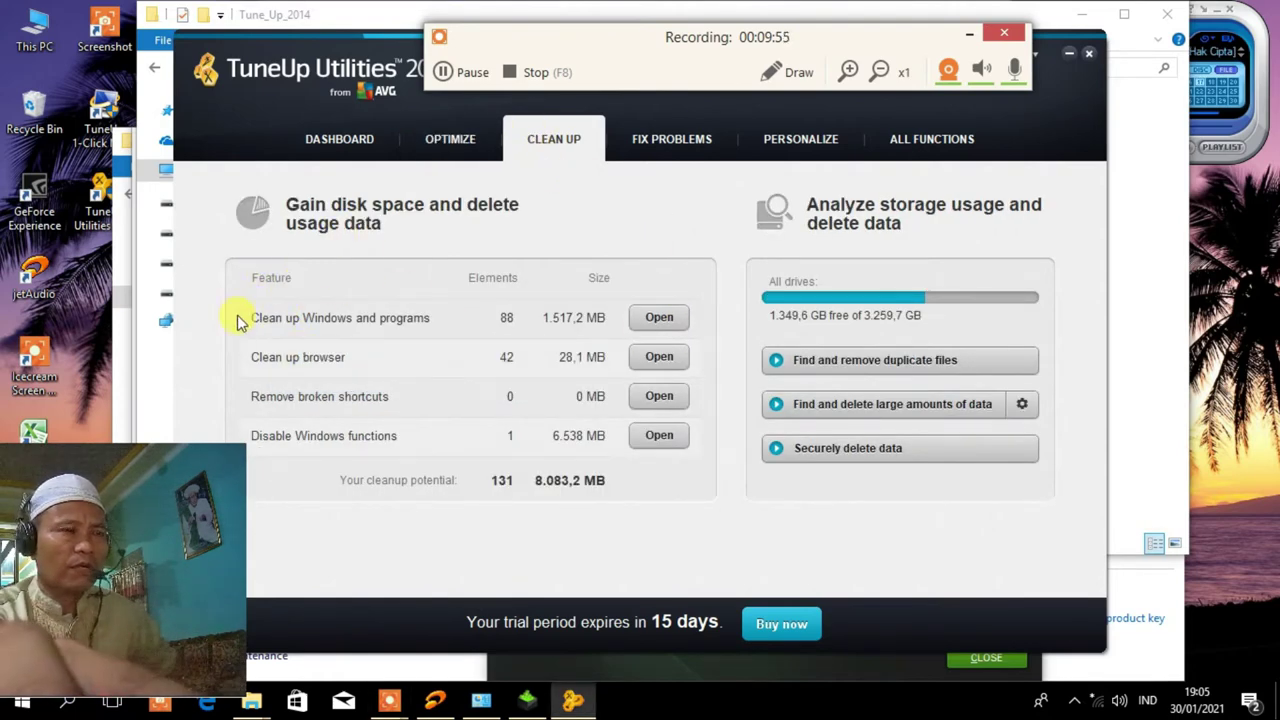
left_click(651, 319)
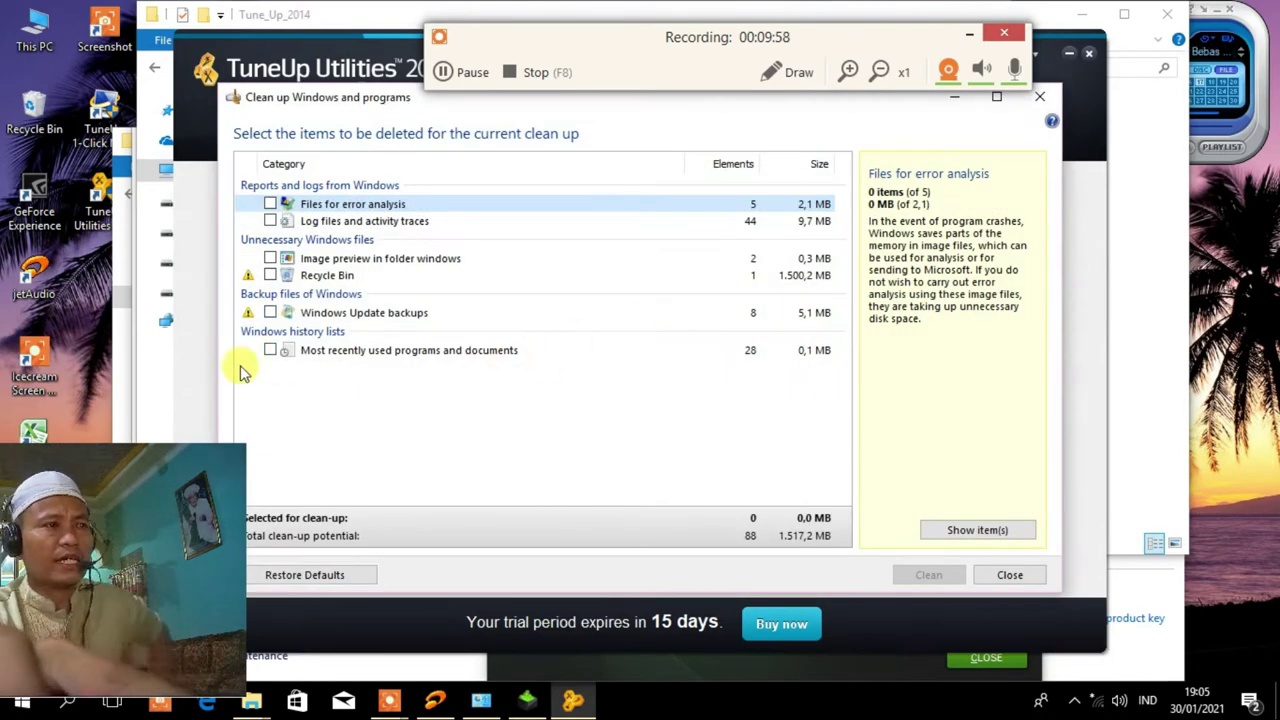
left_click(270, 350)
left_click(270, 312)
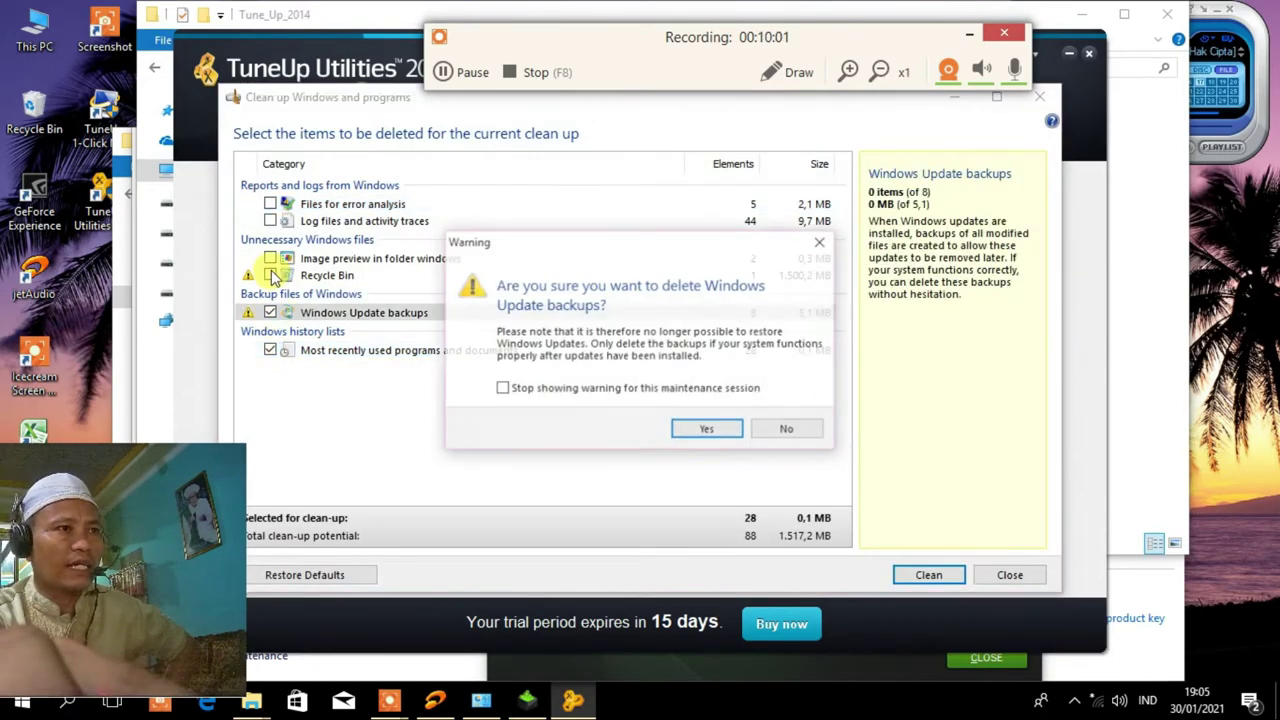
left_click(501, 389)
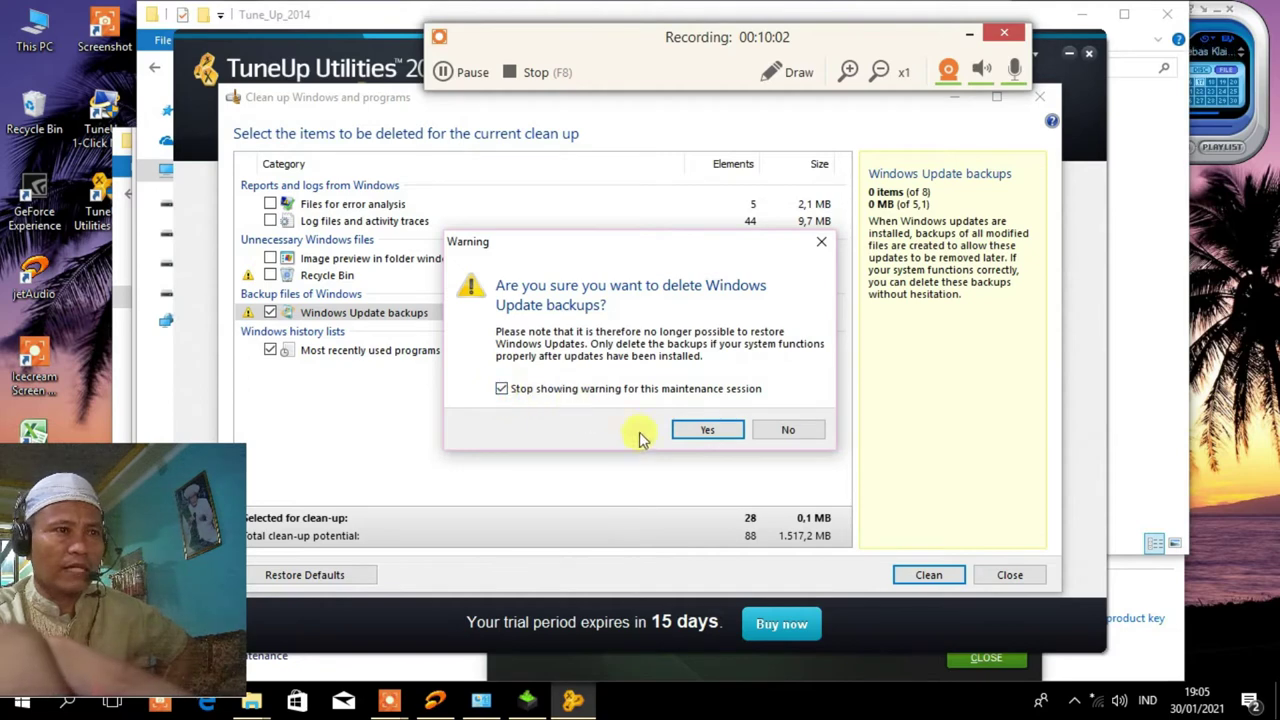
left_click(700, 430)
Add Recycle Bin, image previews, log files and error-analysis files, then clean about 1.517,2 MB.
left_click(270, 275)
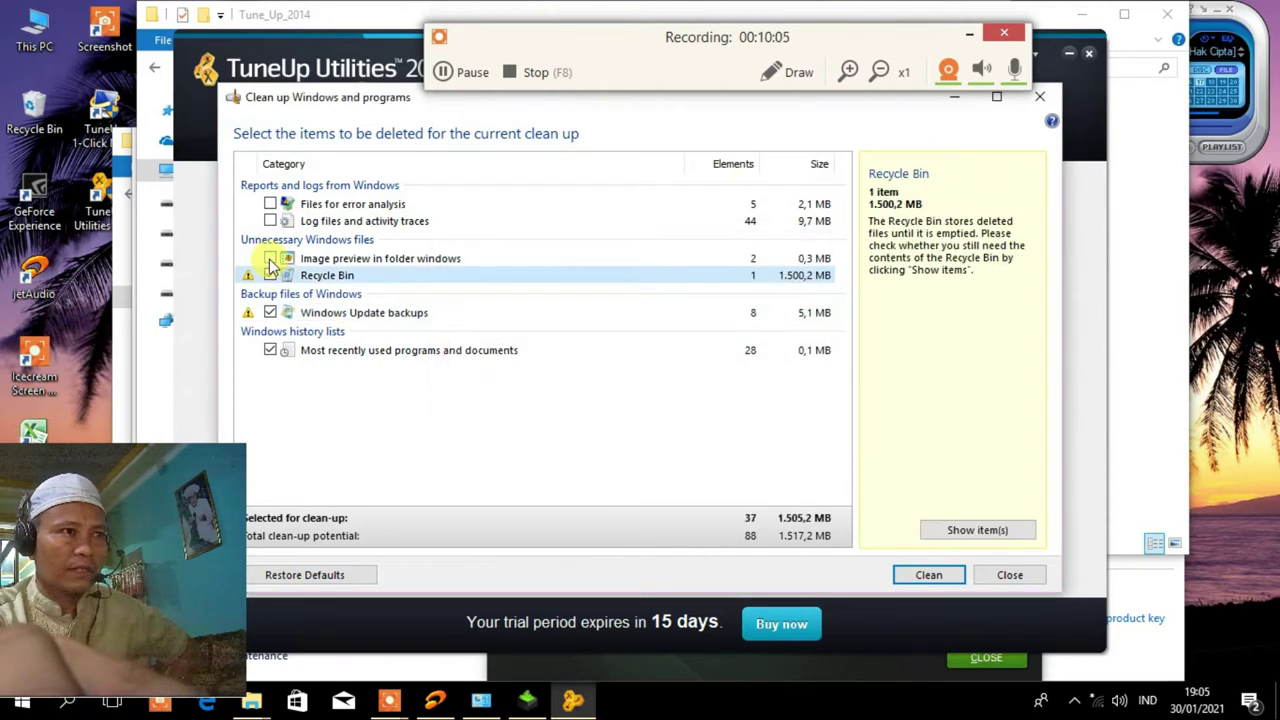
left_click(270, 258)
left_click(270, 221)
left_click(270, 204)
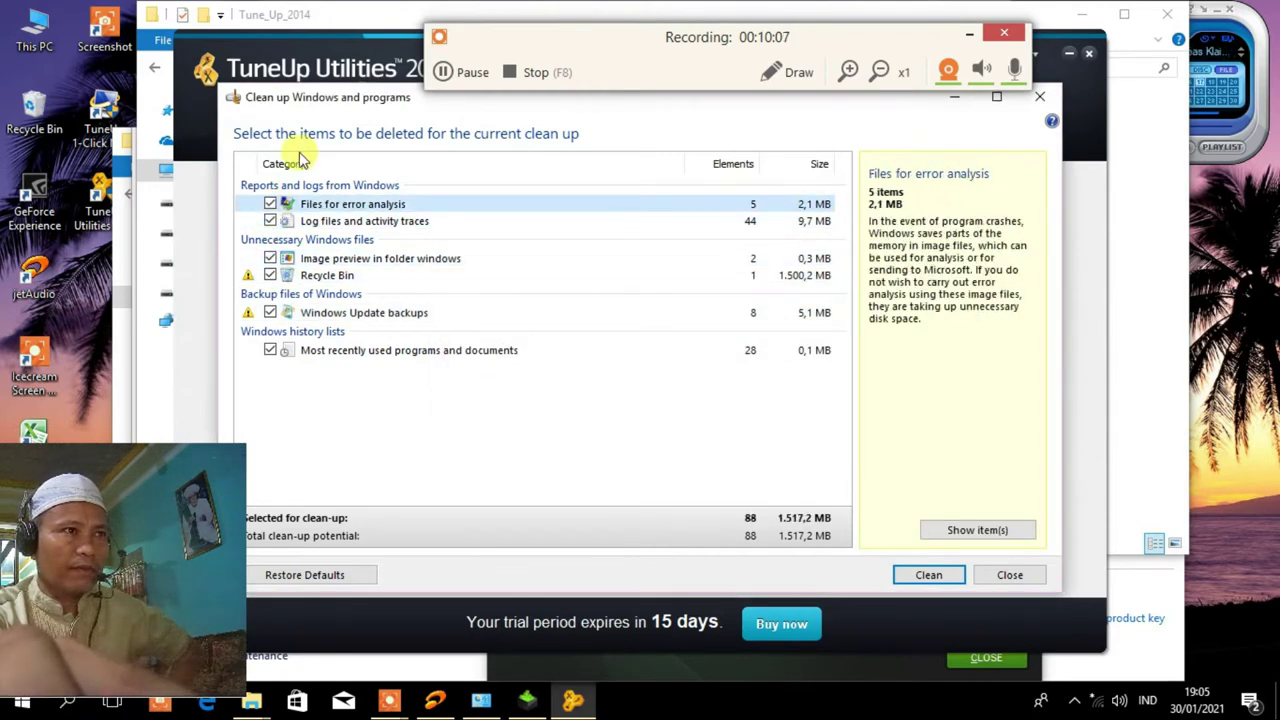
left_click_drag(310, 106, 366, 101)
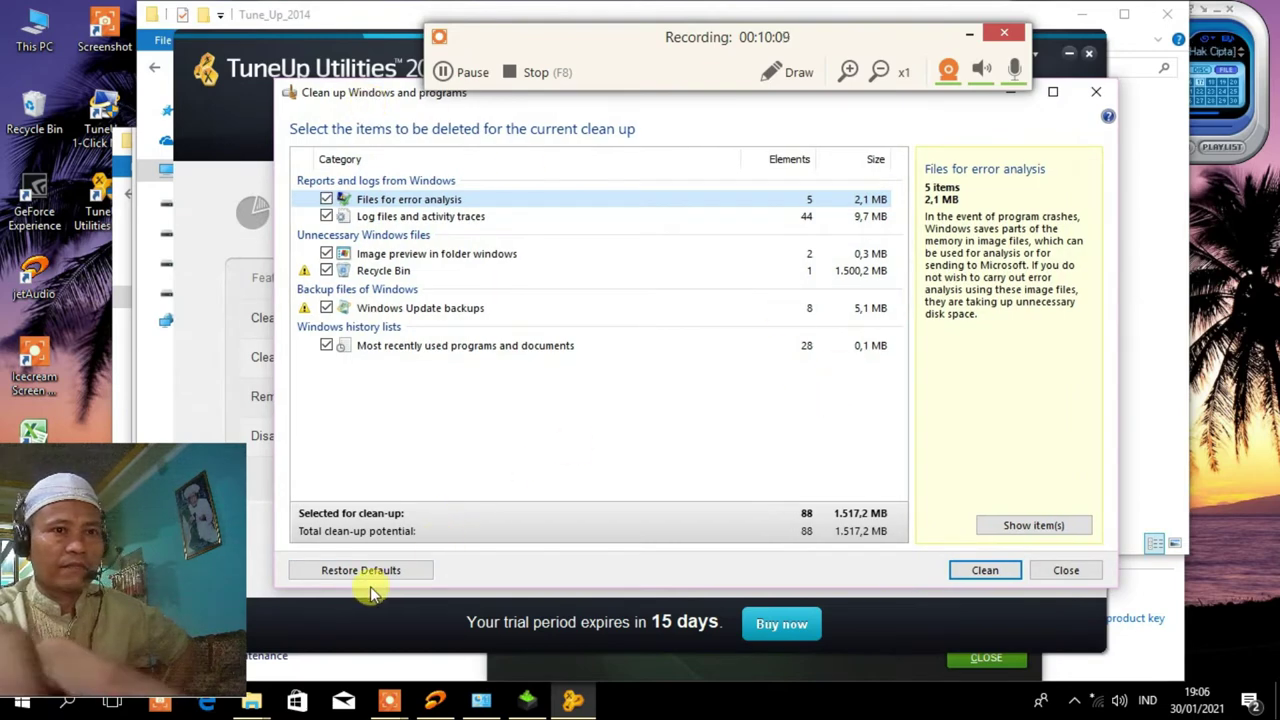
left_click(985, 571)
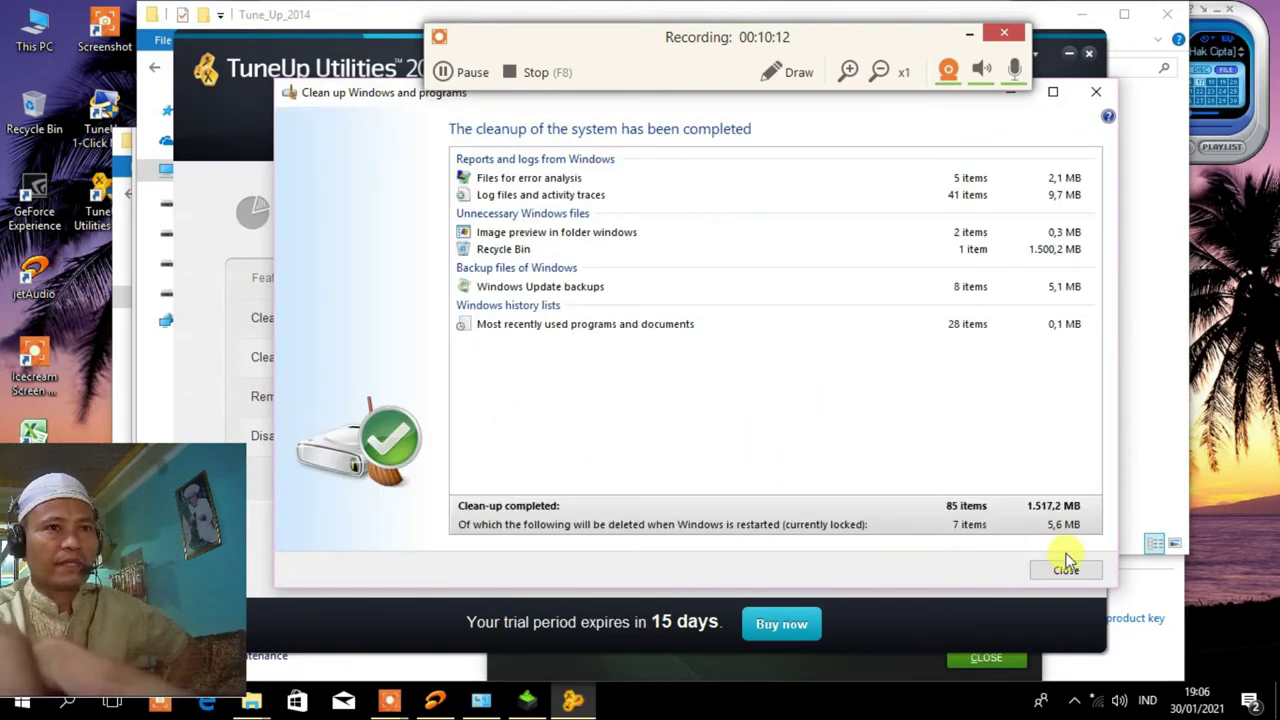
left_click(1098, 96)
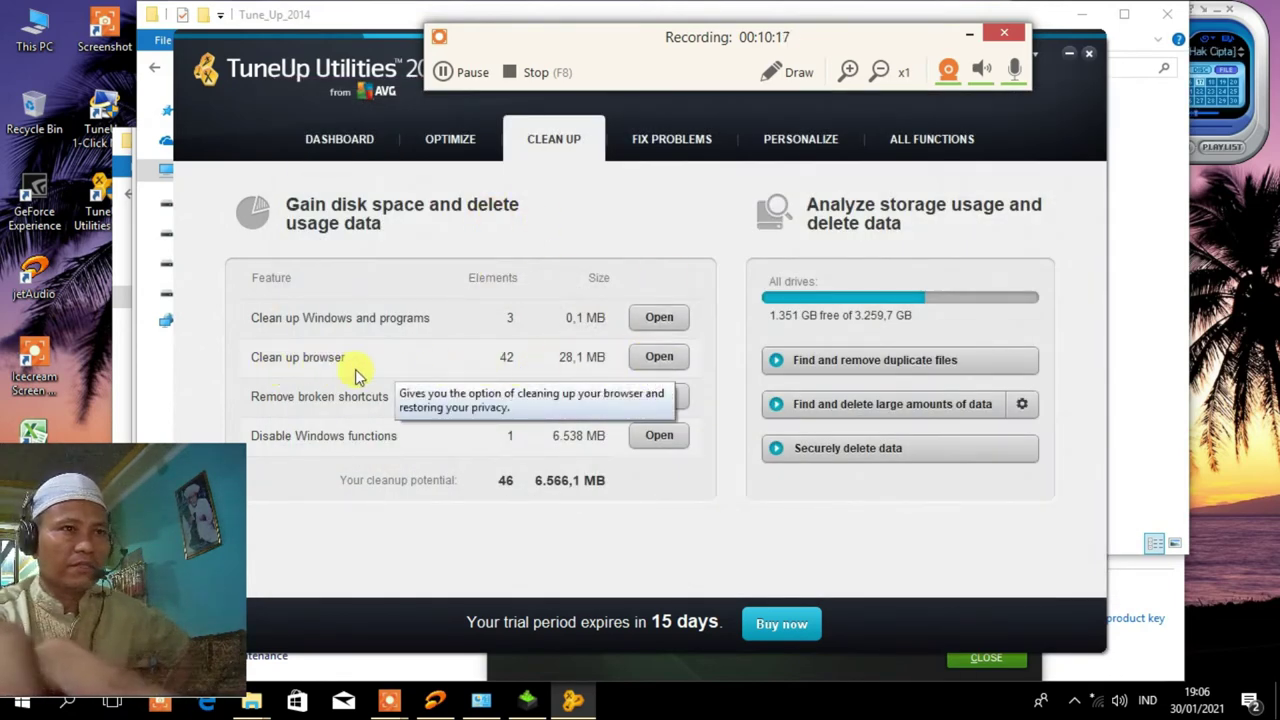
Clean browser data including recent URLs and cookies, removing 42 Internet Explorer items (28,1 MB).
left_click(657, 357)
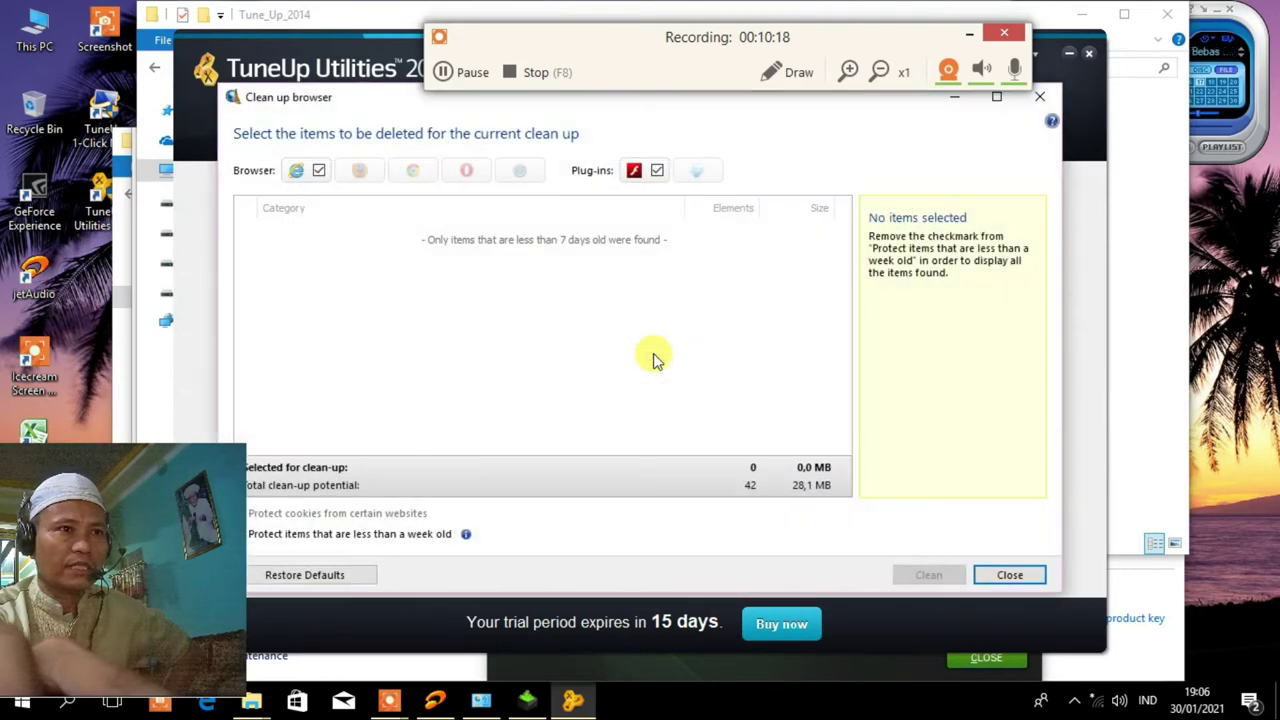
left_click_drag(356, 95, 408, 95)
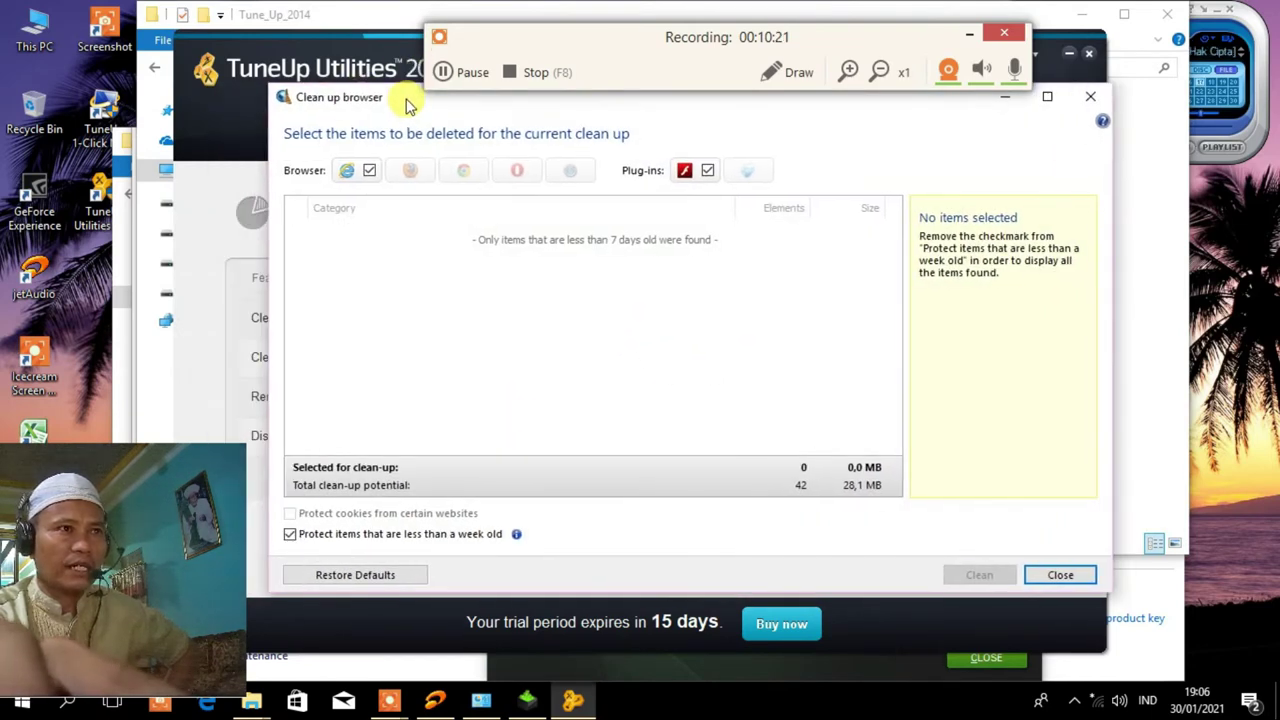
left_click(292, 535)
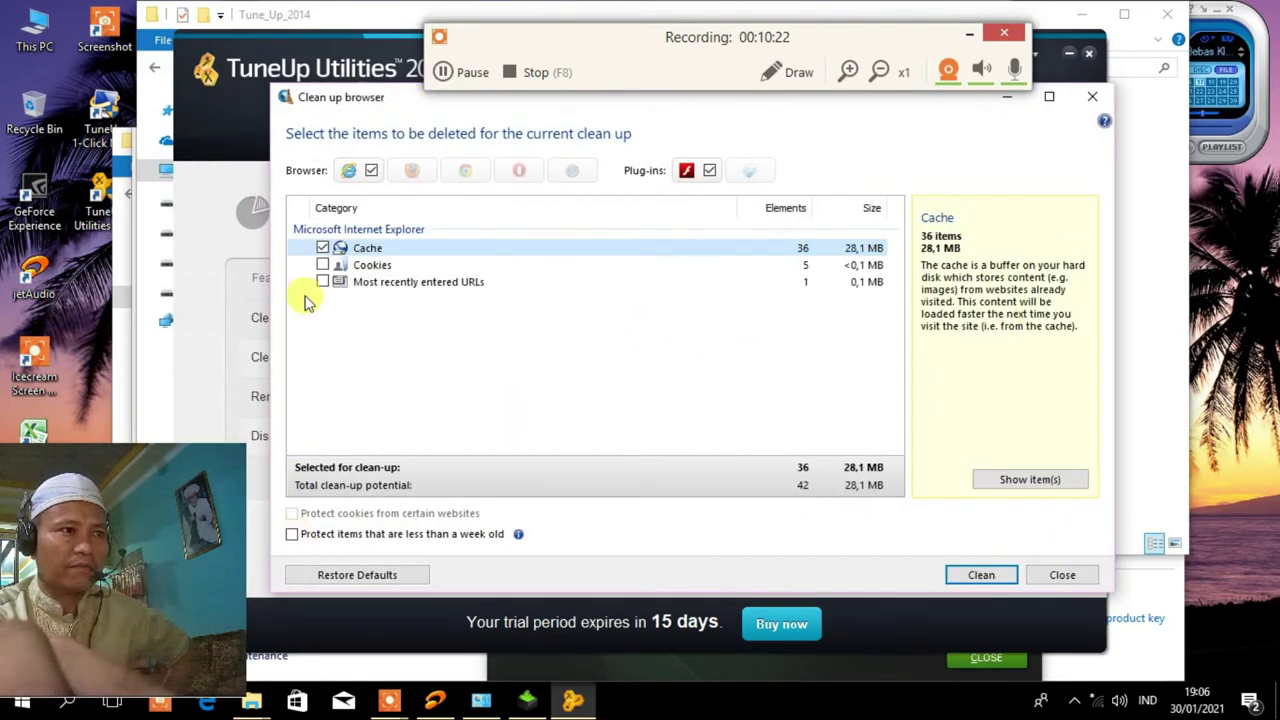
left_click(322, 282)
left_click(322, 265)
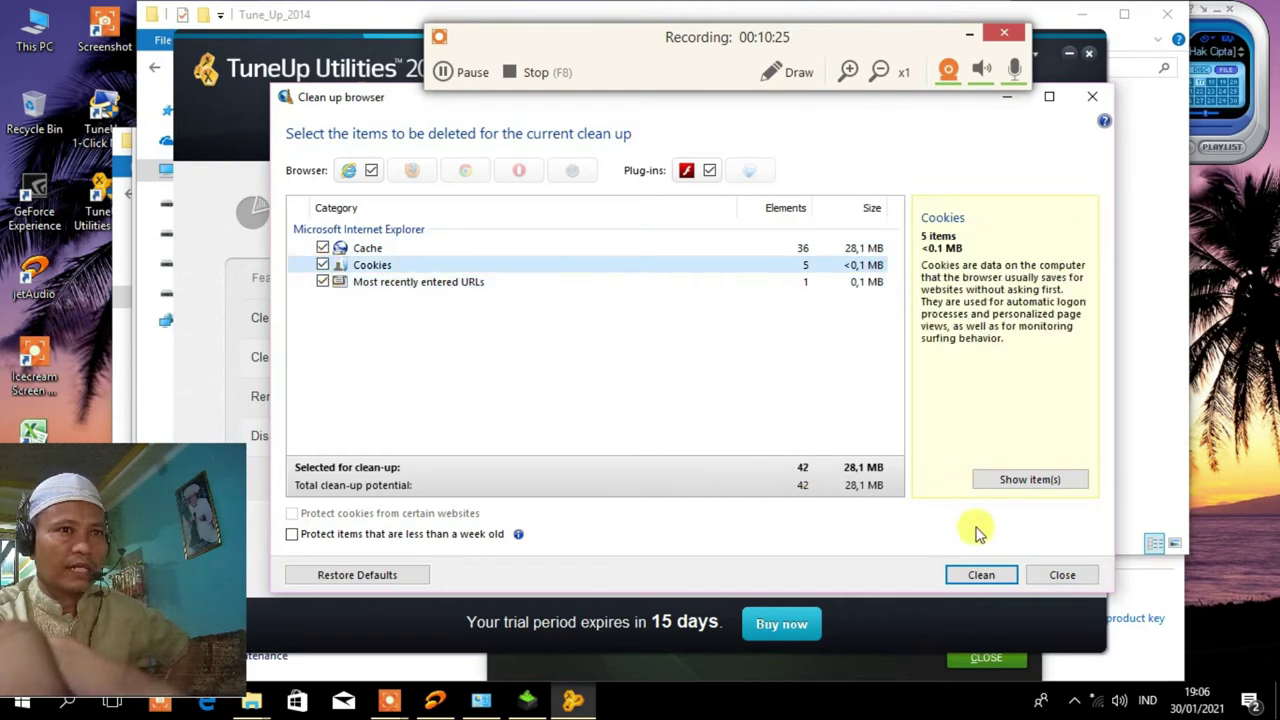
left_click(982, 576)
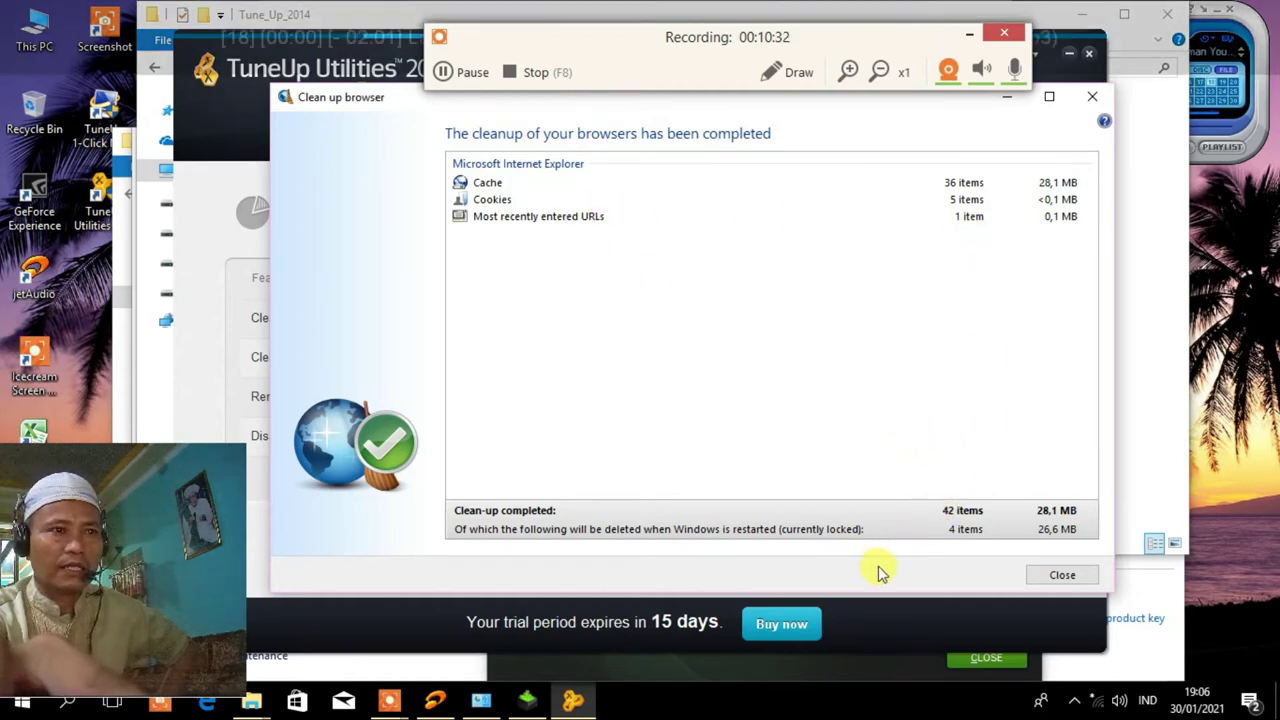
left_click(1058, 576)
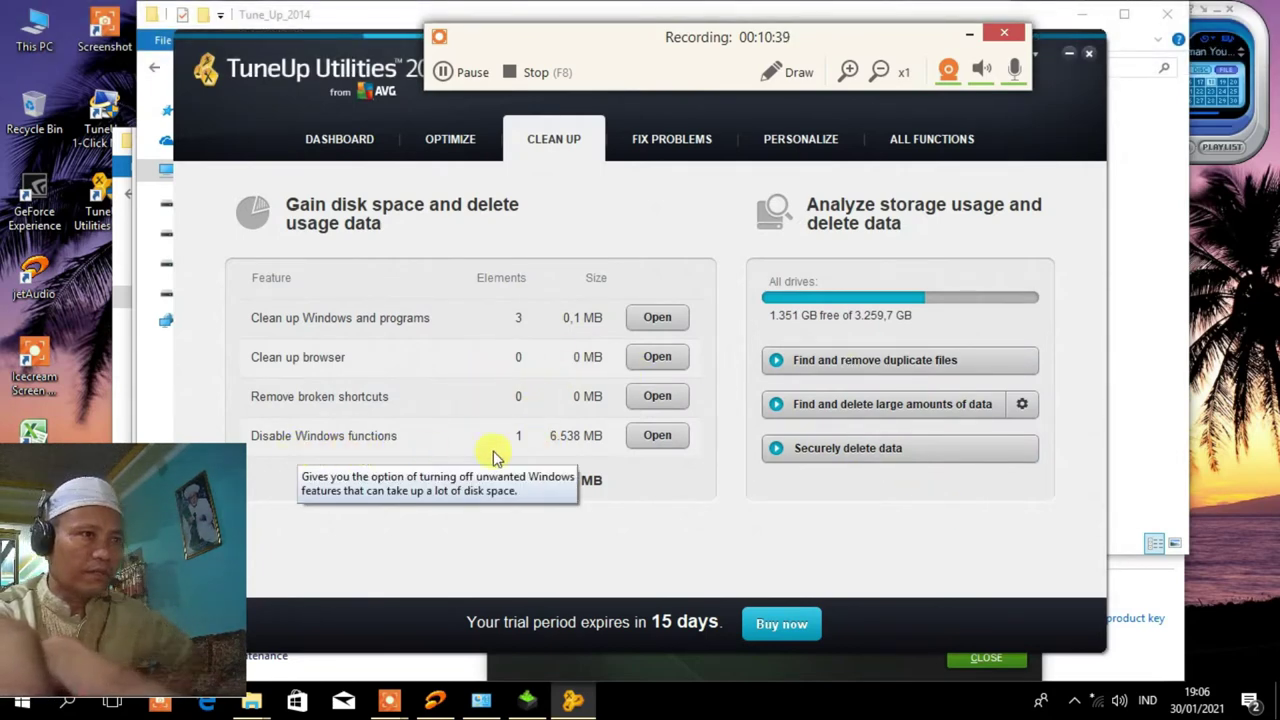
Check that the Hibernation file is disabled in the Windows functions list, then close it.
left_click(651, 440)
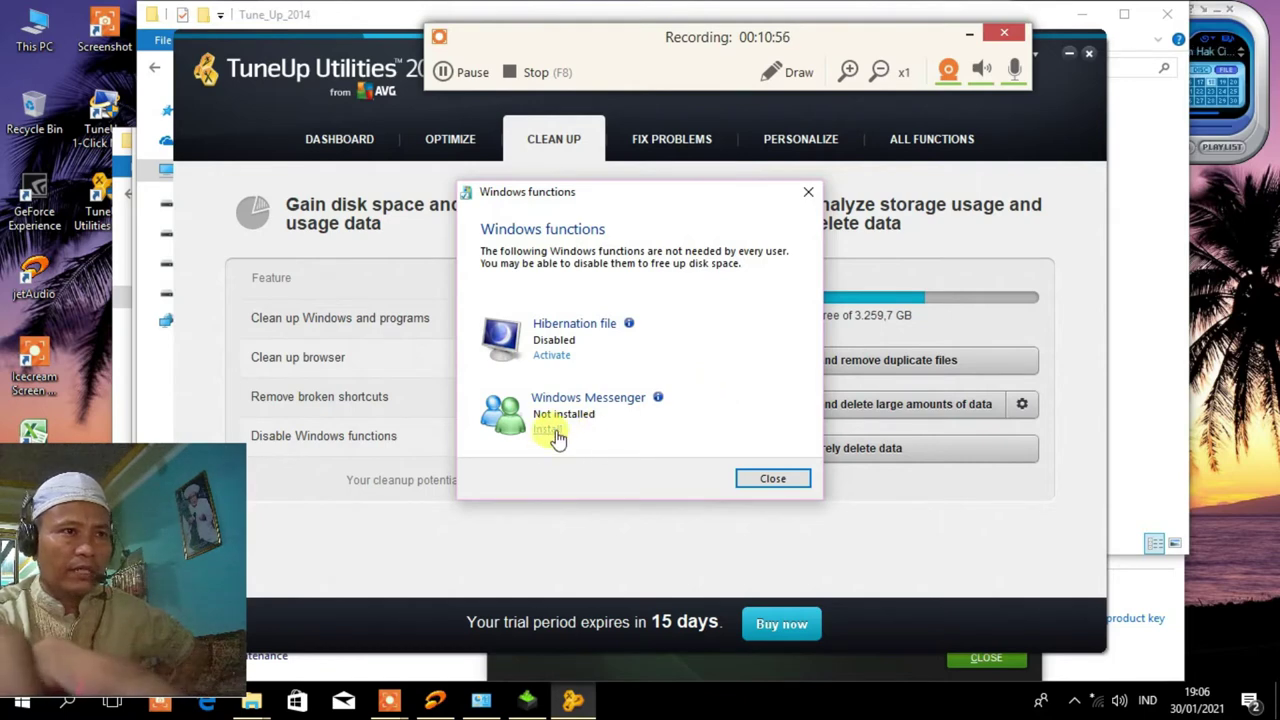
left_click(770, 480)
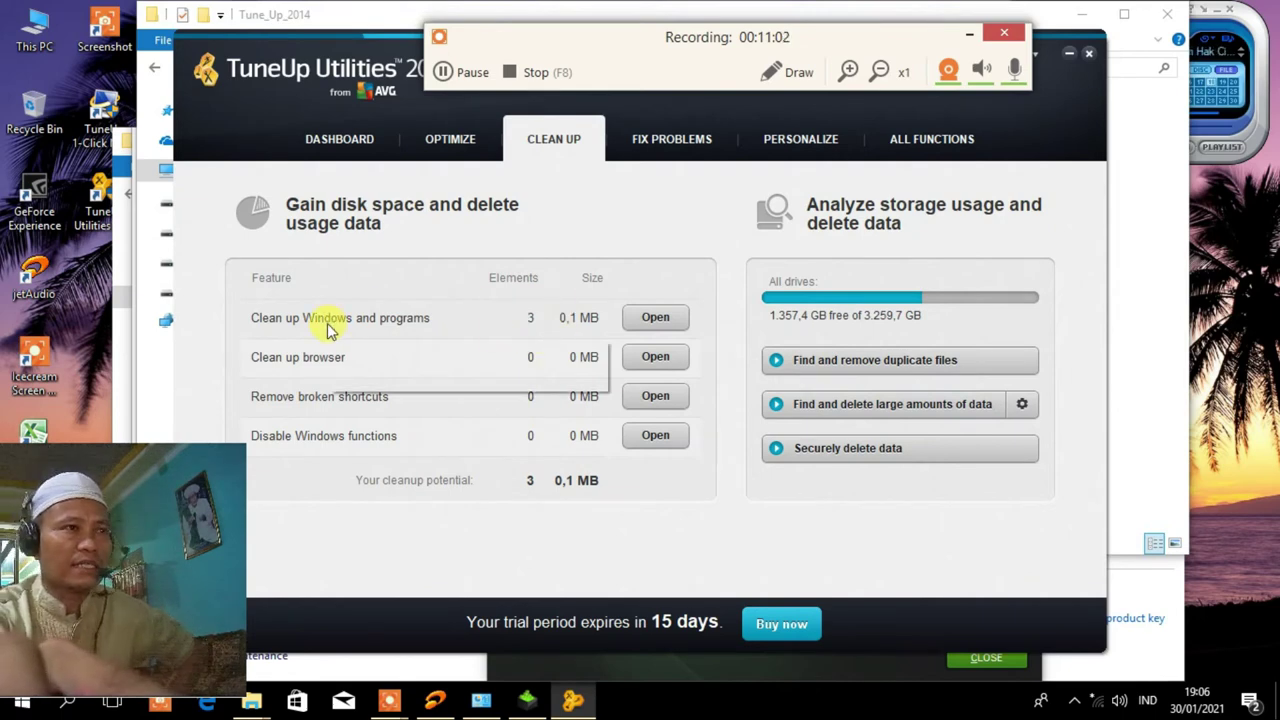
Clean the remaining Windows log files and activity traces, recheck the list, then return to Optimize.
left_click(655, 318)
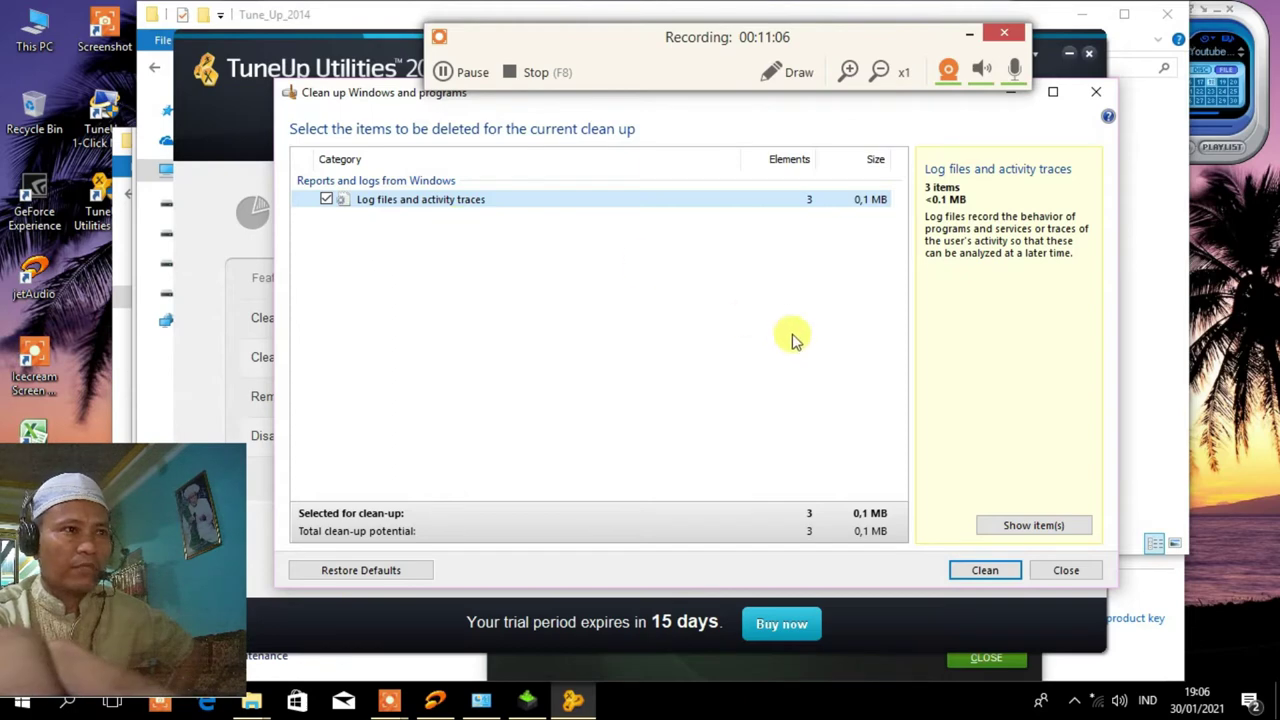
left_click(977, 572)
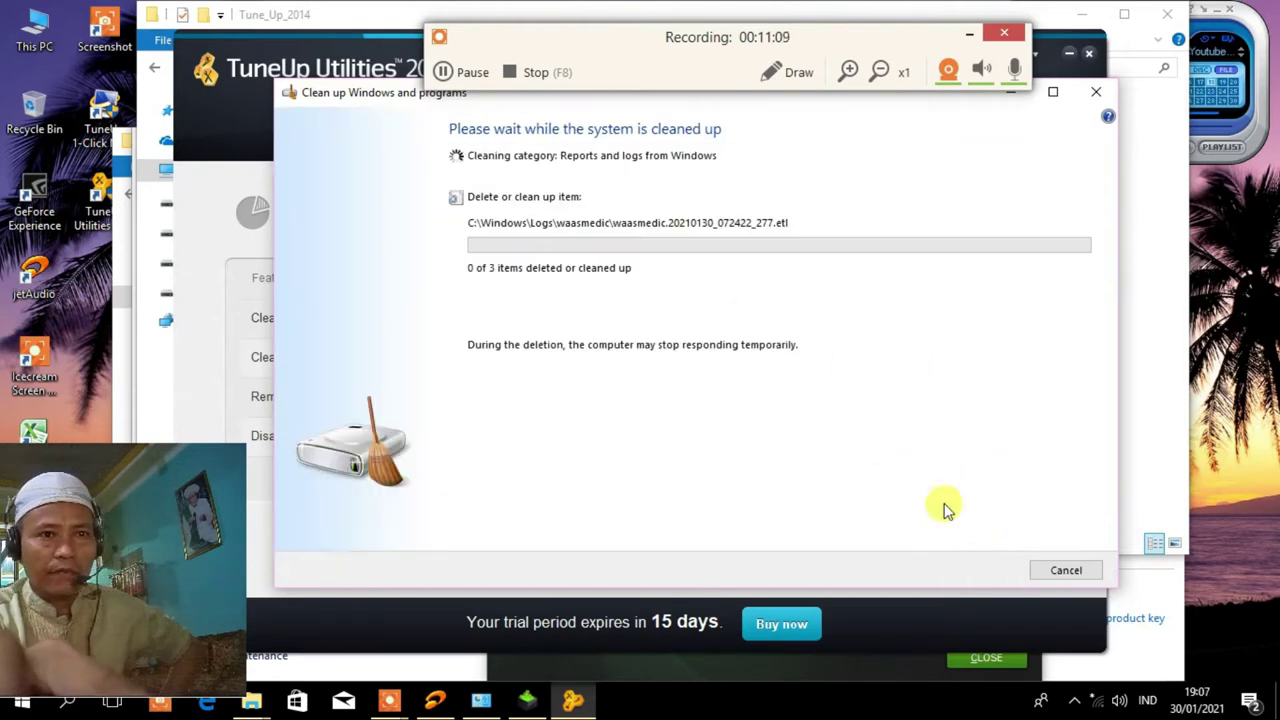
left_click(1096, 91)
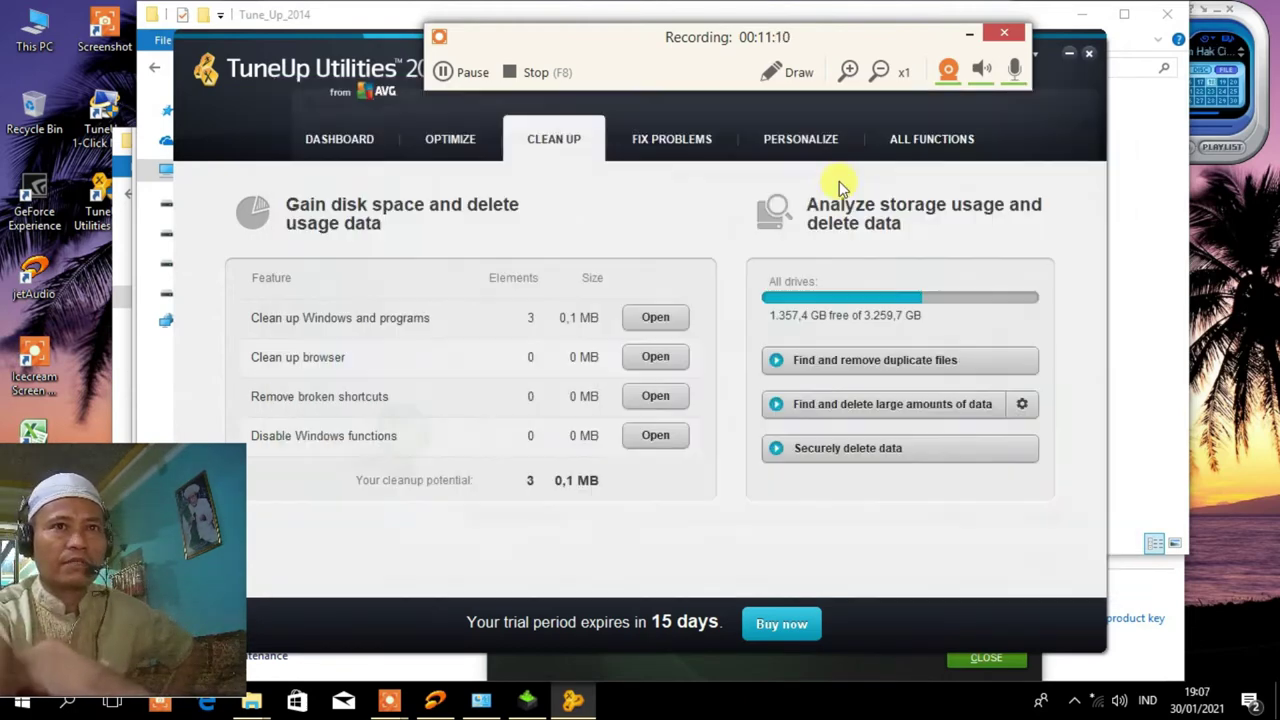
left_click(655, 318)
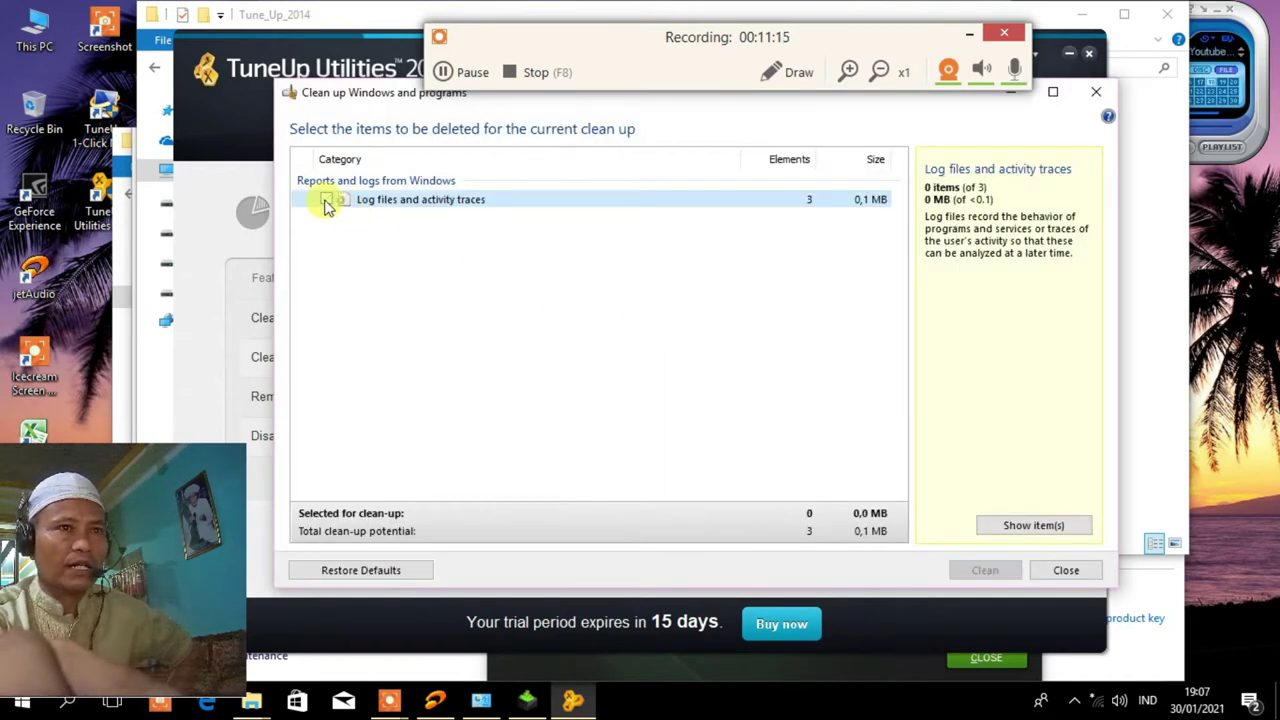
left_click(1096, 91)
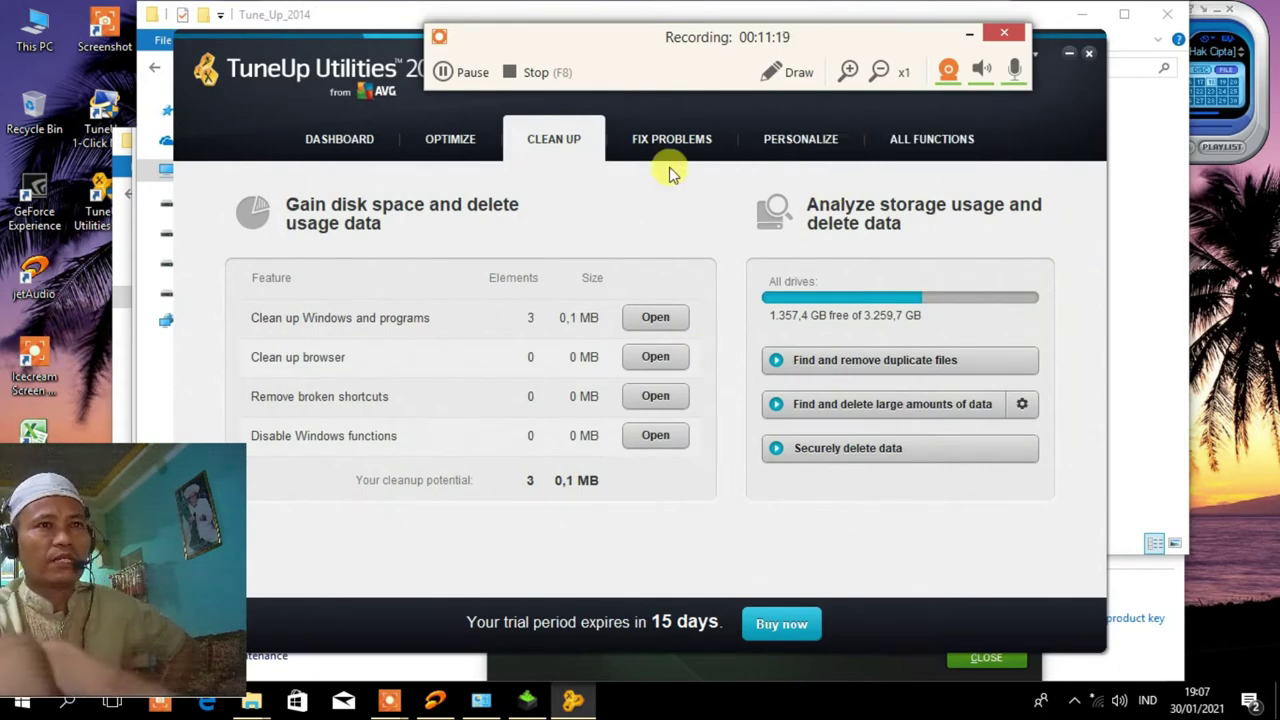
left_click(445, 150)
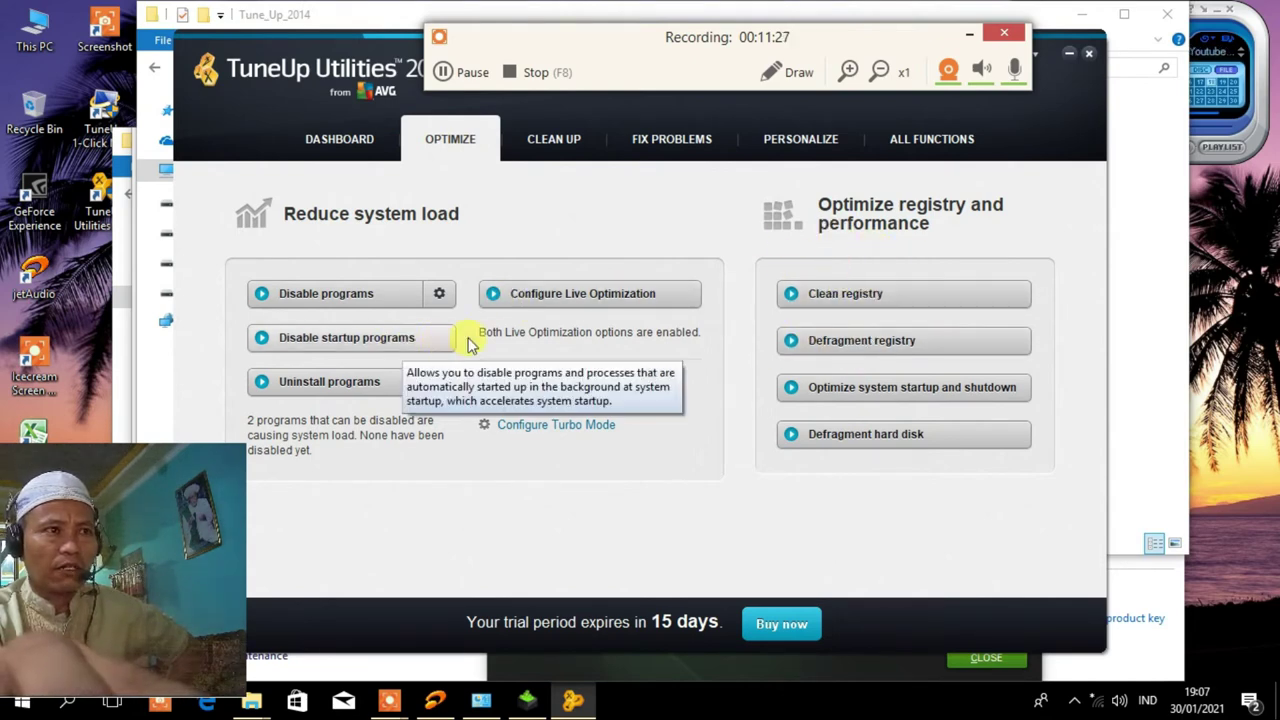
Run a complete registry scan, fix both File types problems found, and close Registry Cleaner.
left_click(850, 302)
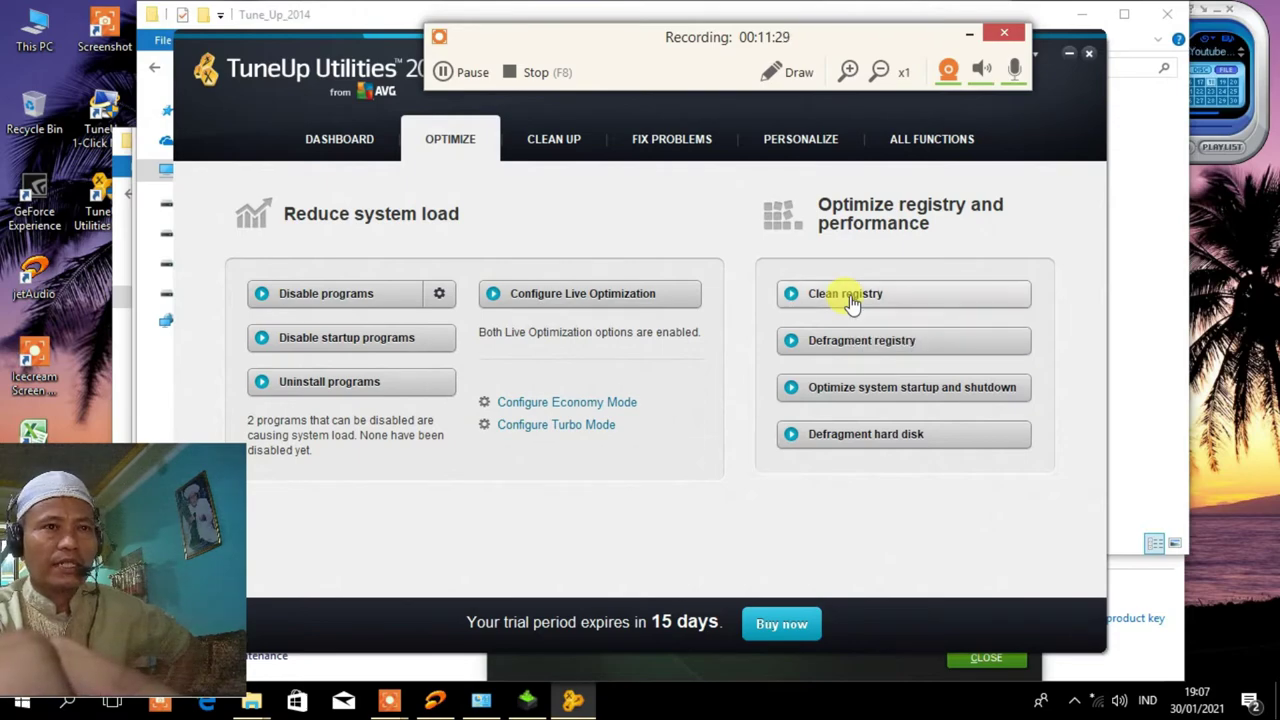
left_click(707, 430)
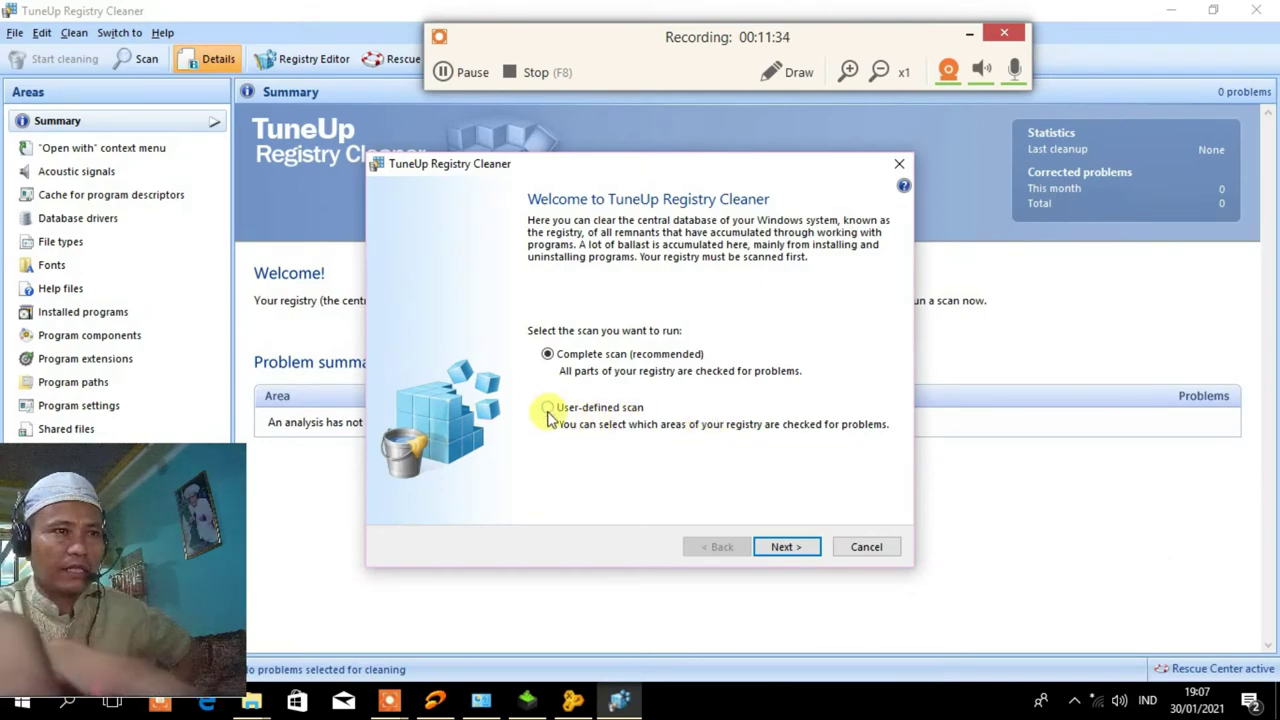
left_click(787, 548)
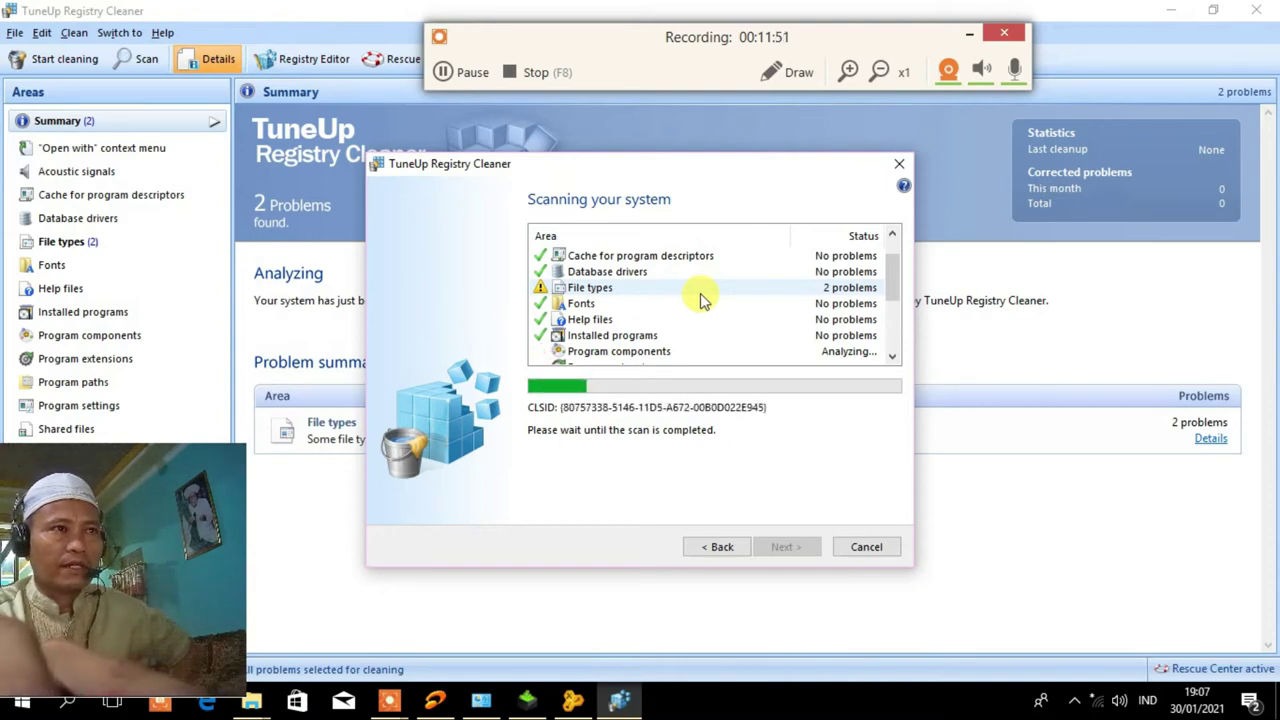
left_click(460, 75)
left_click(460, 75)
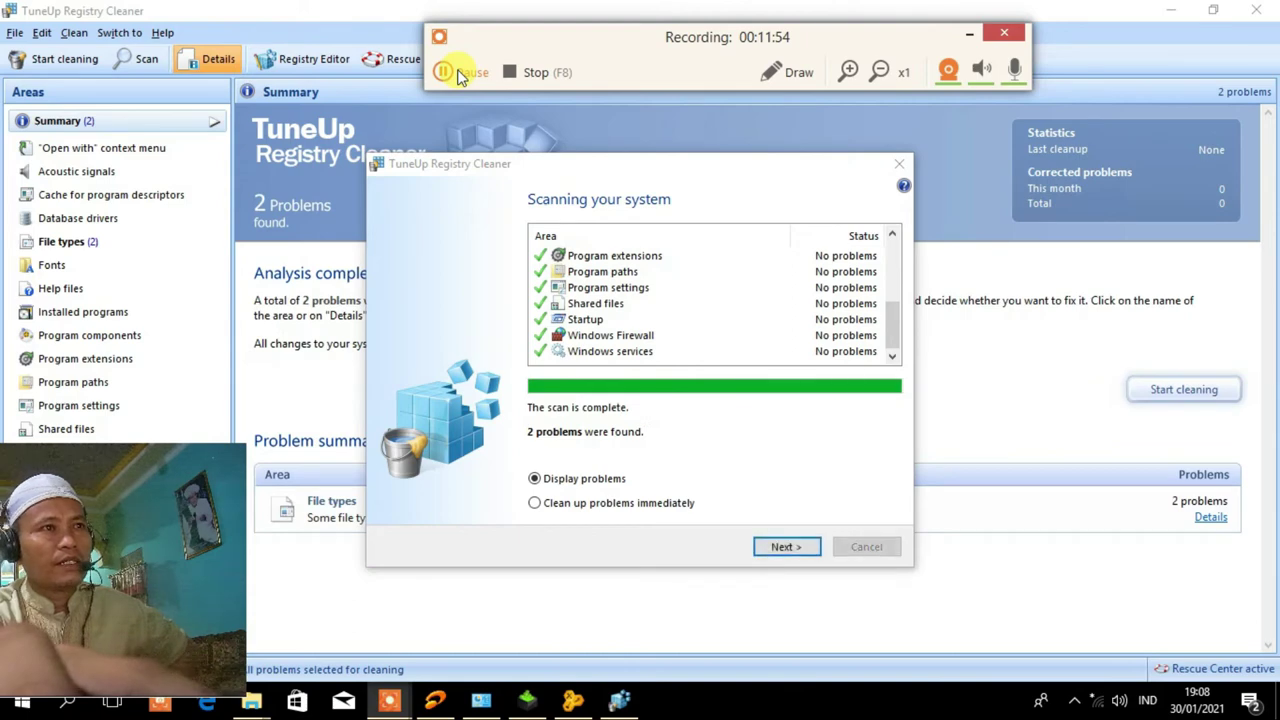
left_click(790, 546)
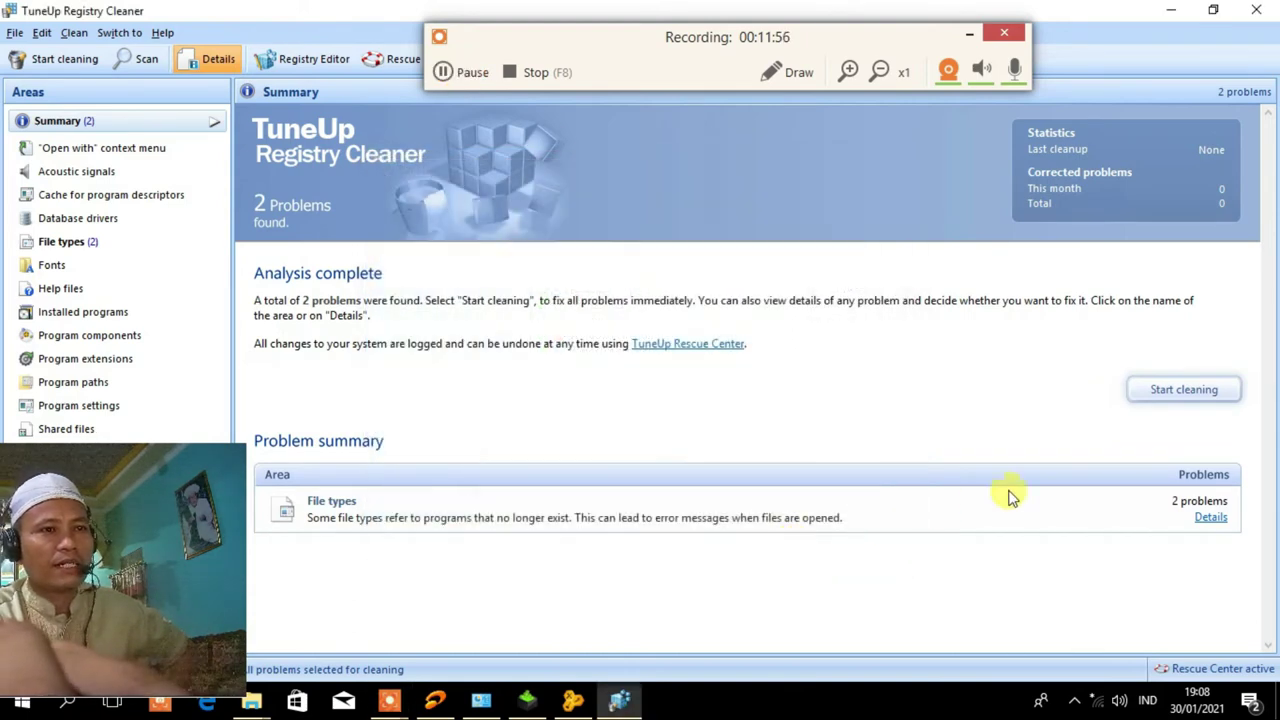
left_click(1185, 391)
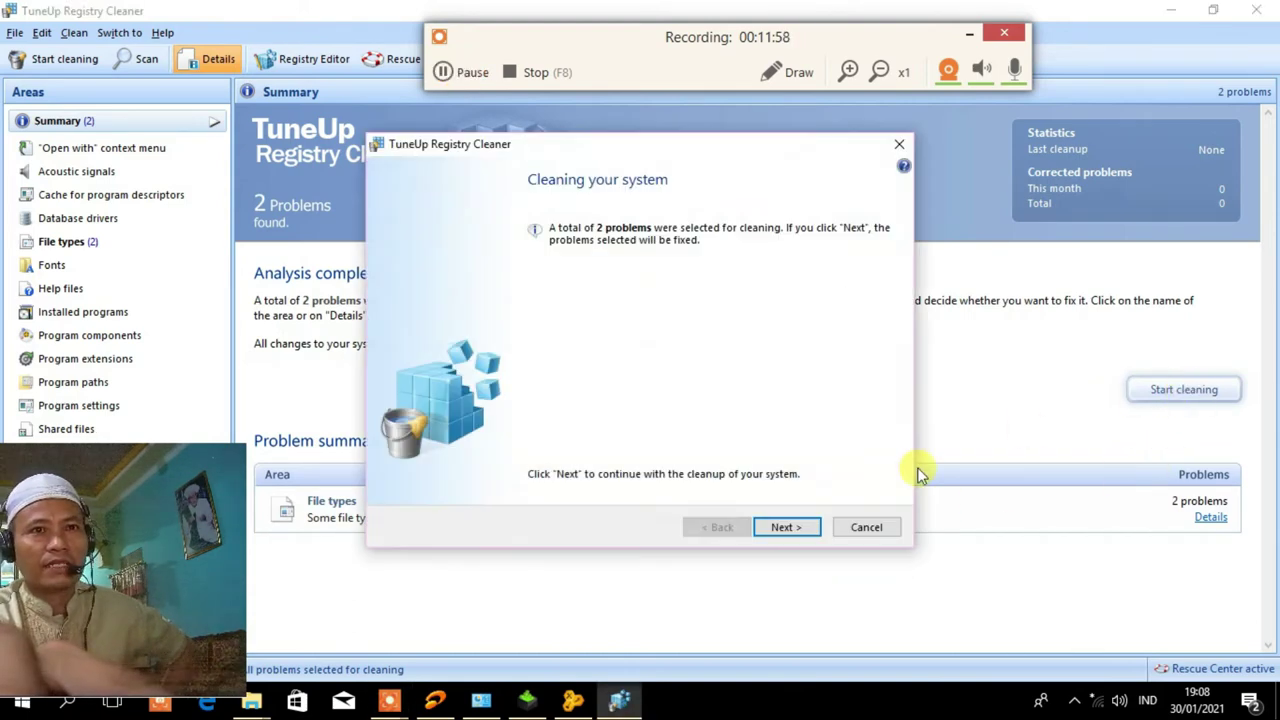
left_click(776, 533)
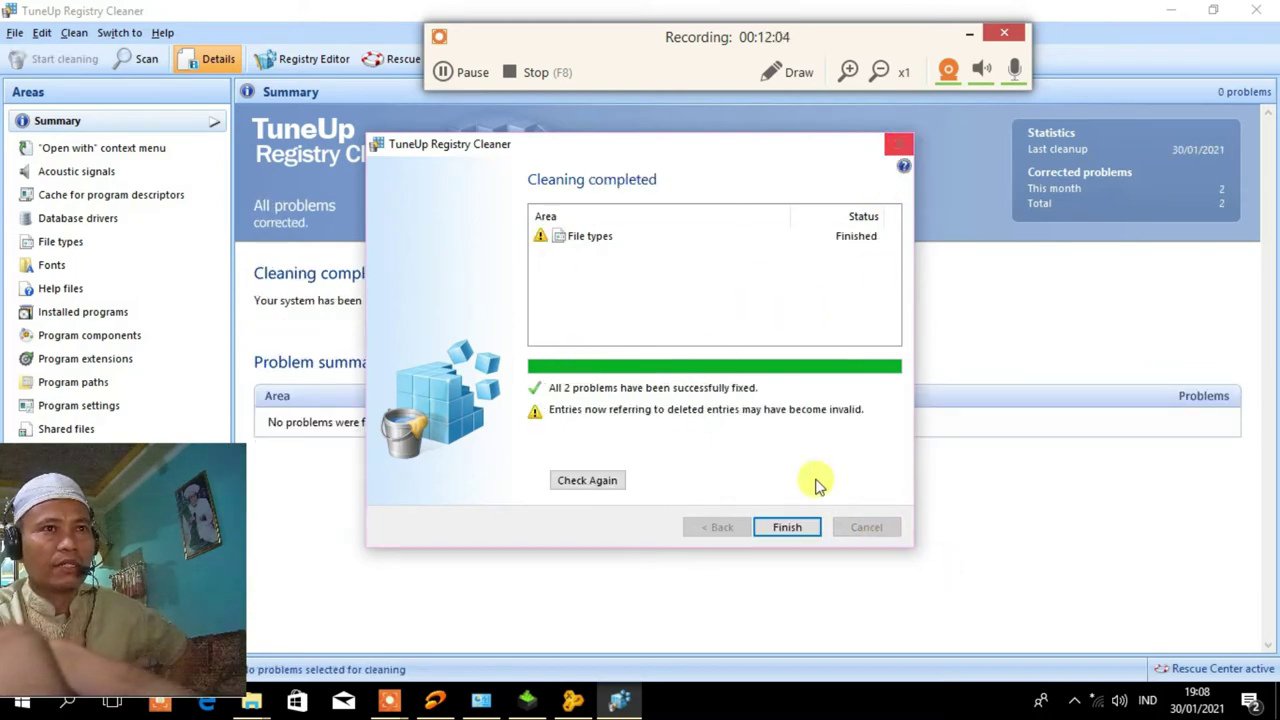
left_click(795, 529)
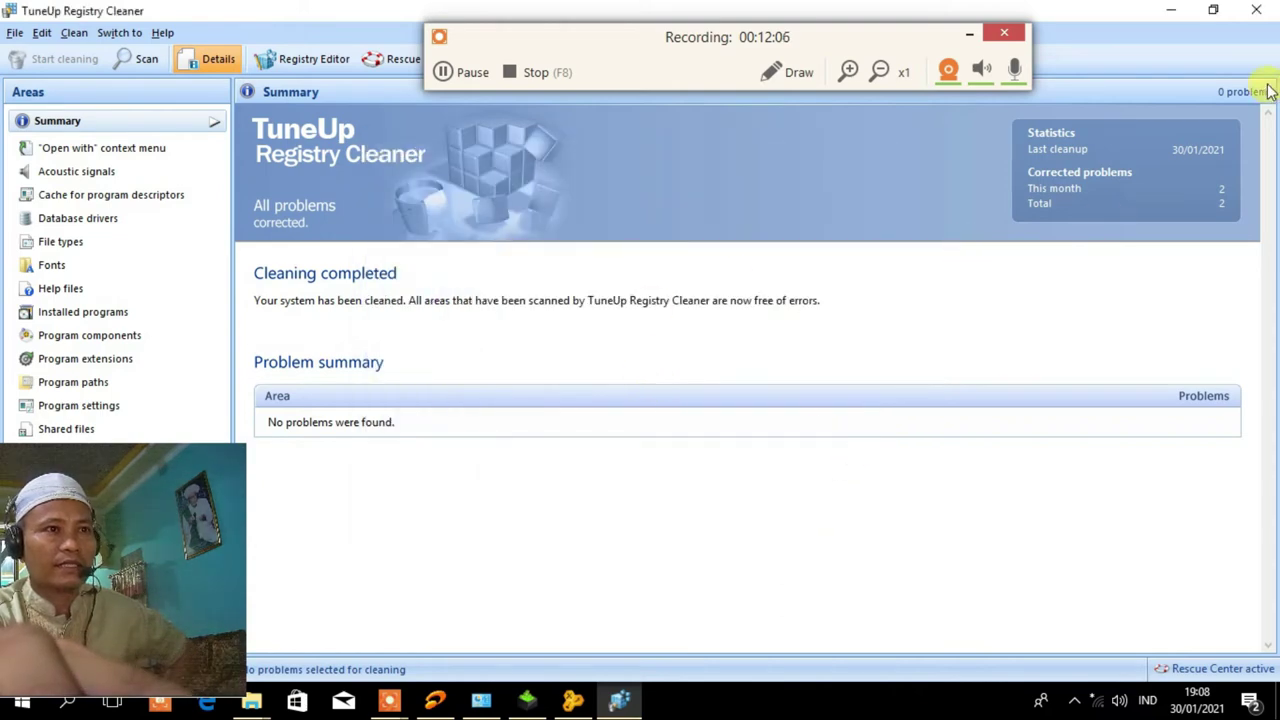
left_click(1255, 14)
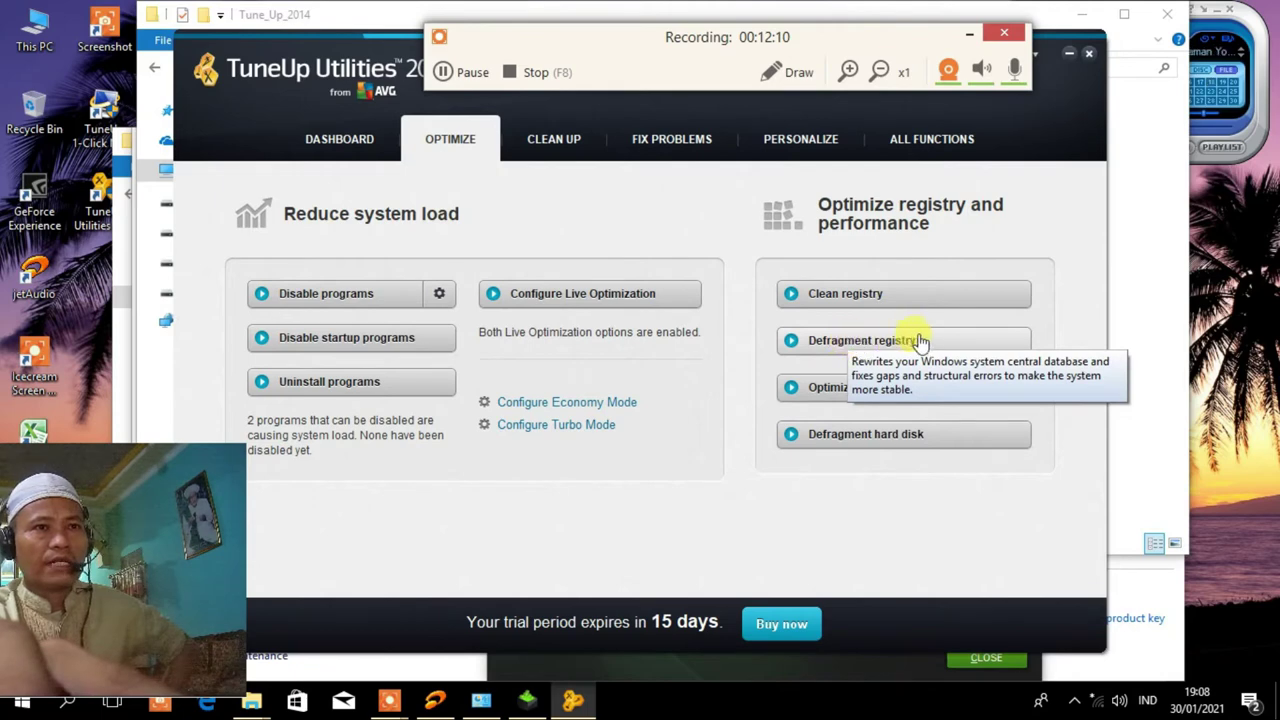
Run the registry fragmentation analysis, which reports the registry already optimized, and close Registry Defrag.
left_click(966, 345)
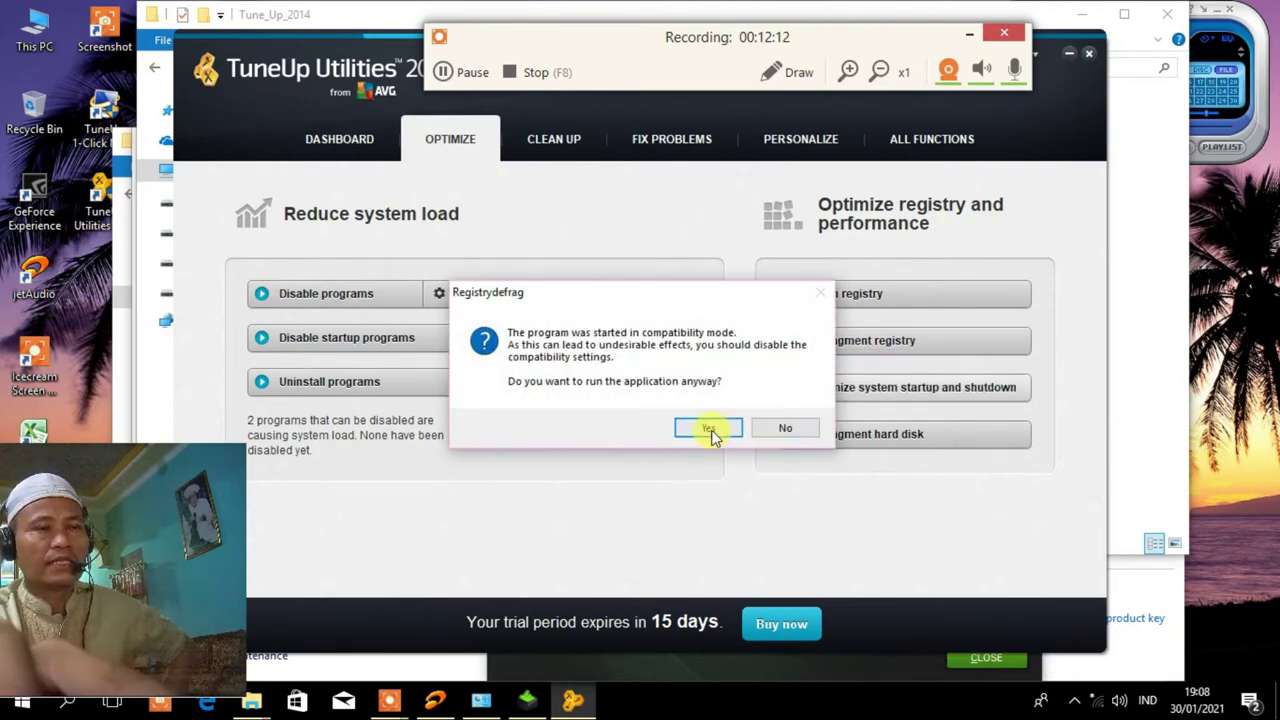
left_click(711, 431)
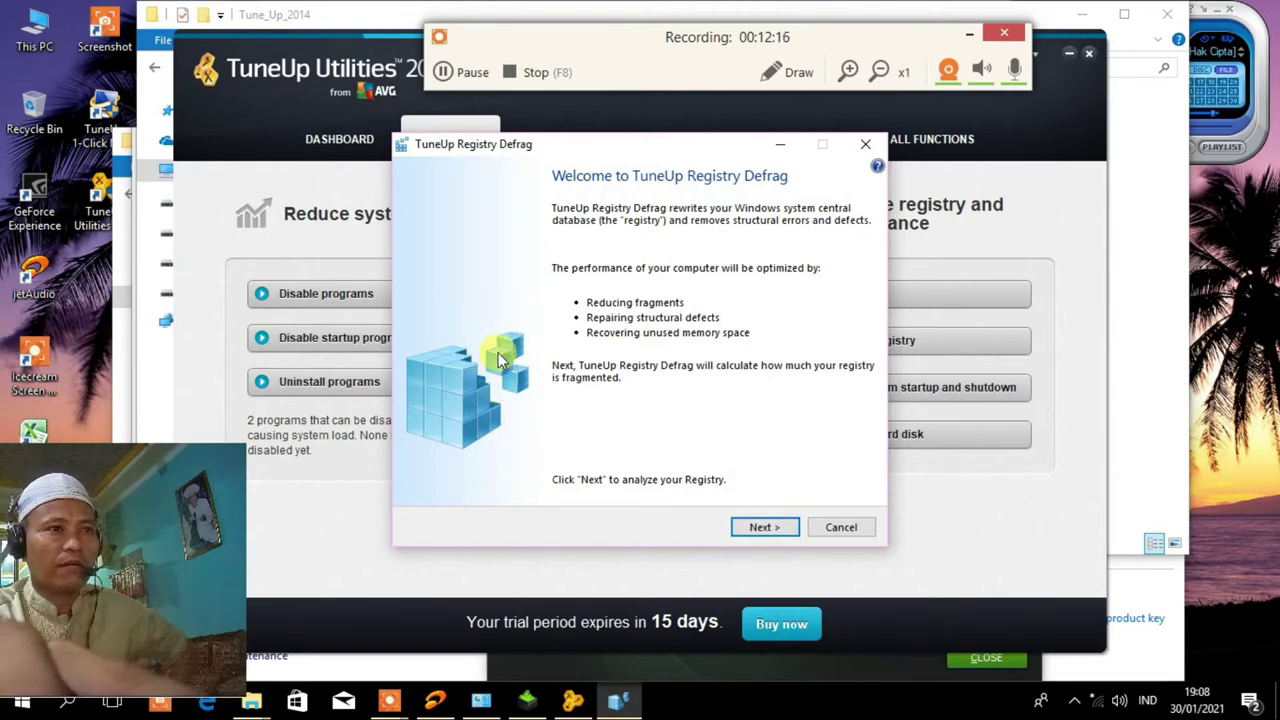
left_click(762, 529)
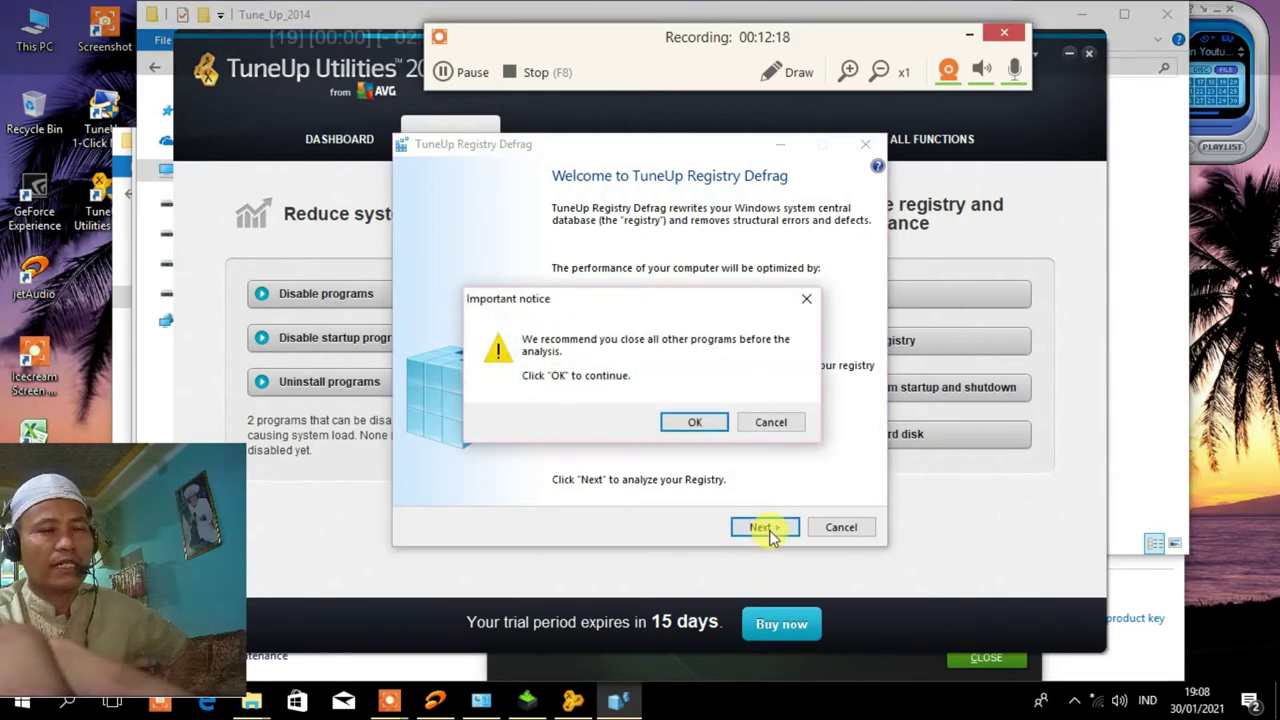
left_click(696, 422)
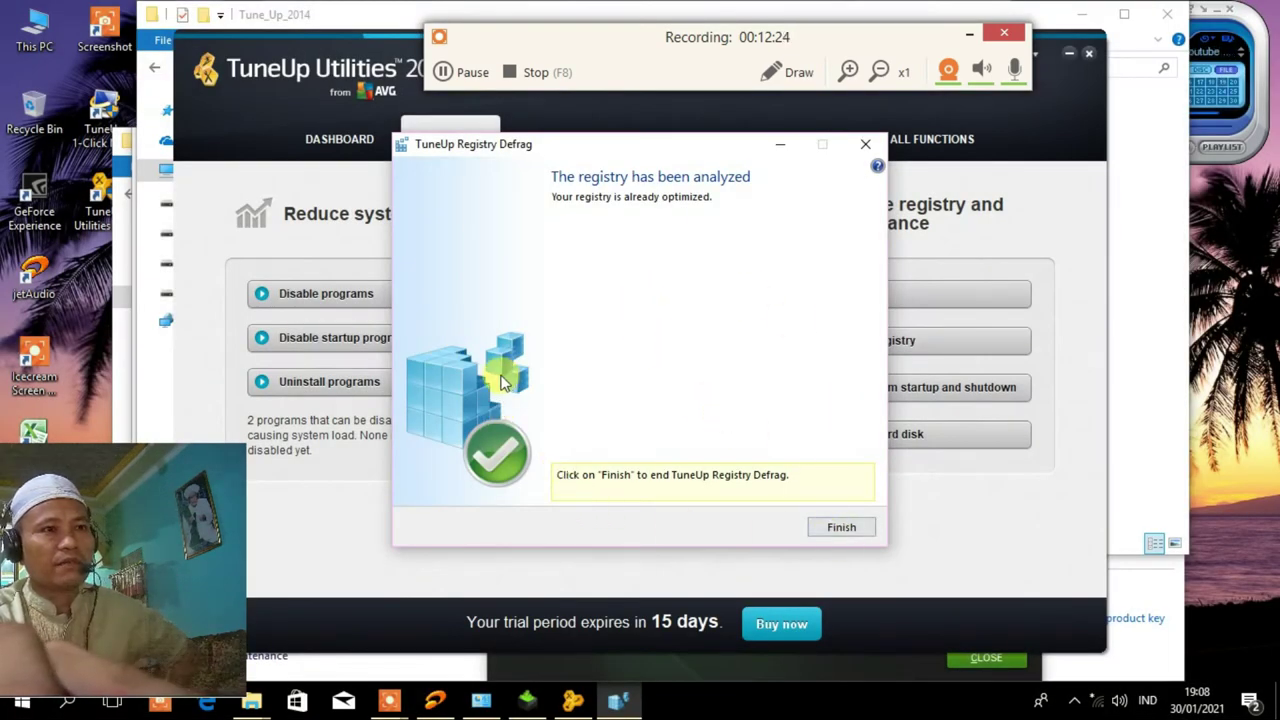
left_click(840, 530)
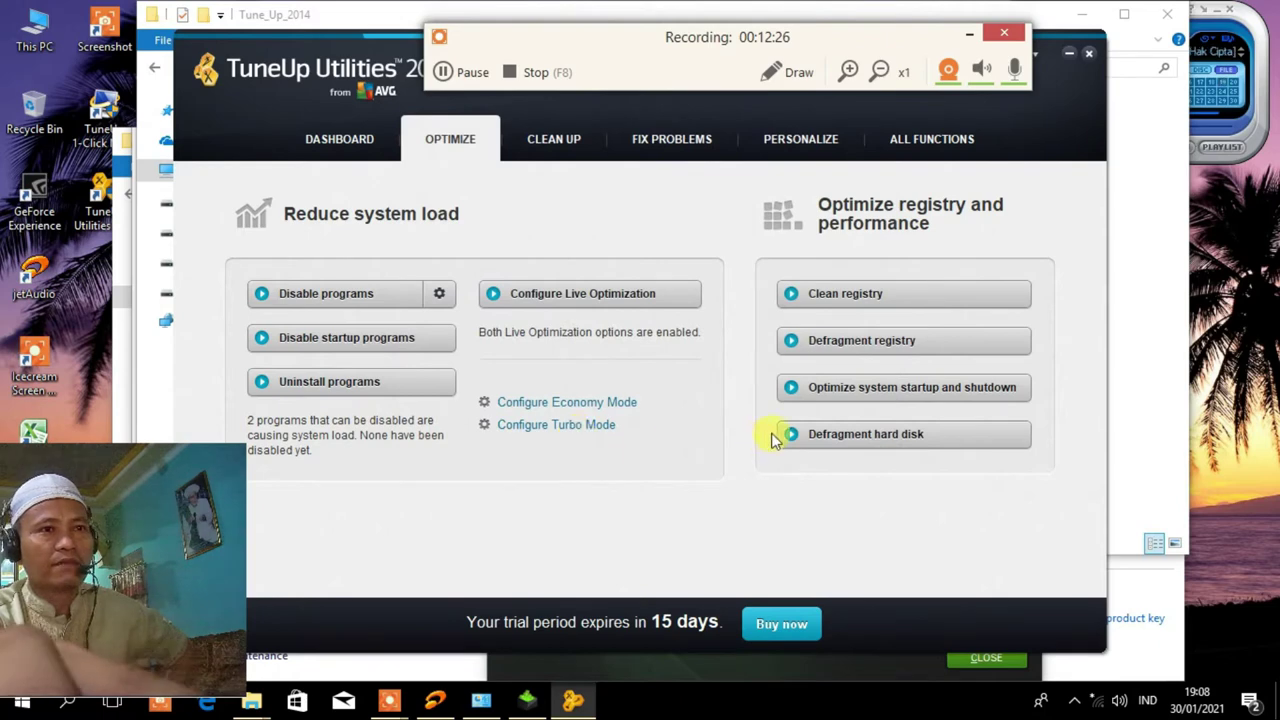
In StartUp Optimizer, answer No to pen/tablet use and company network access.
left_click(888, 398)
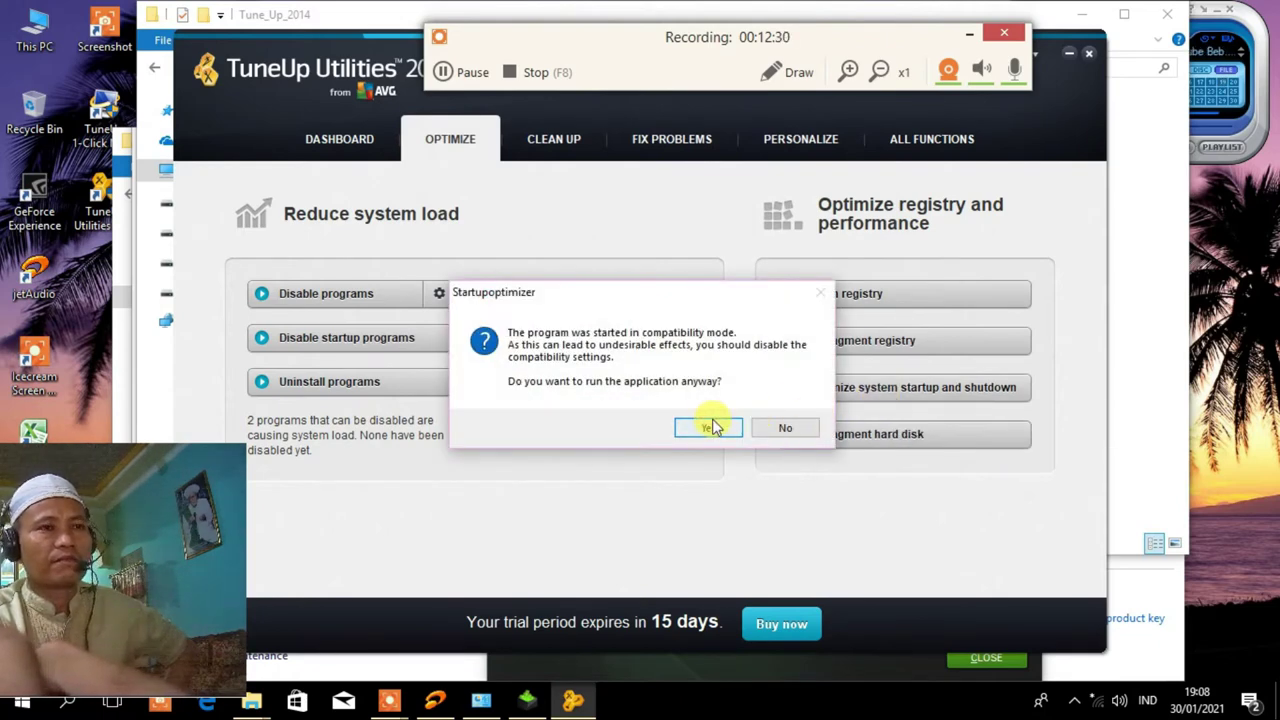
left_click(709, 427)
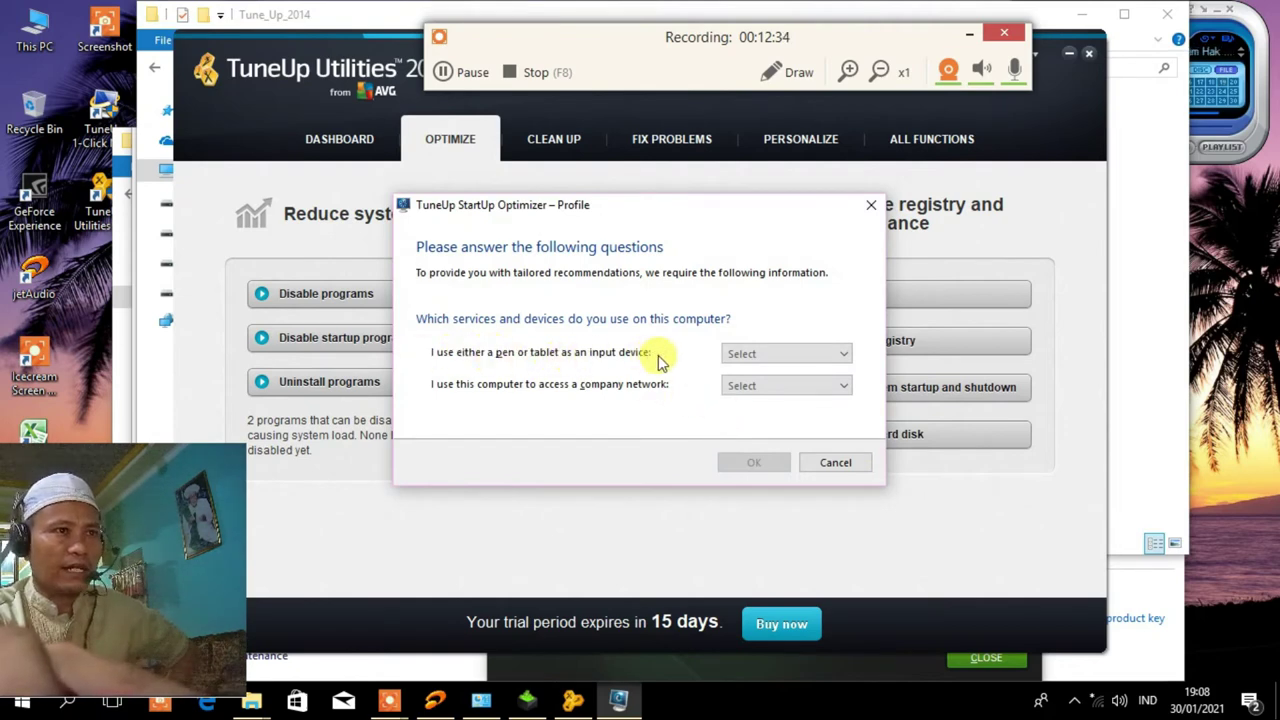
left_click(846, 352)
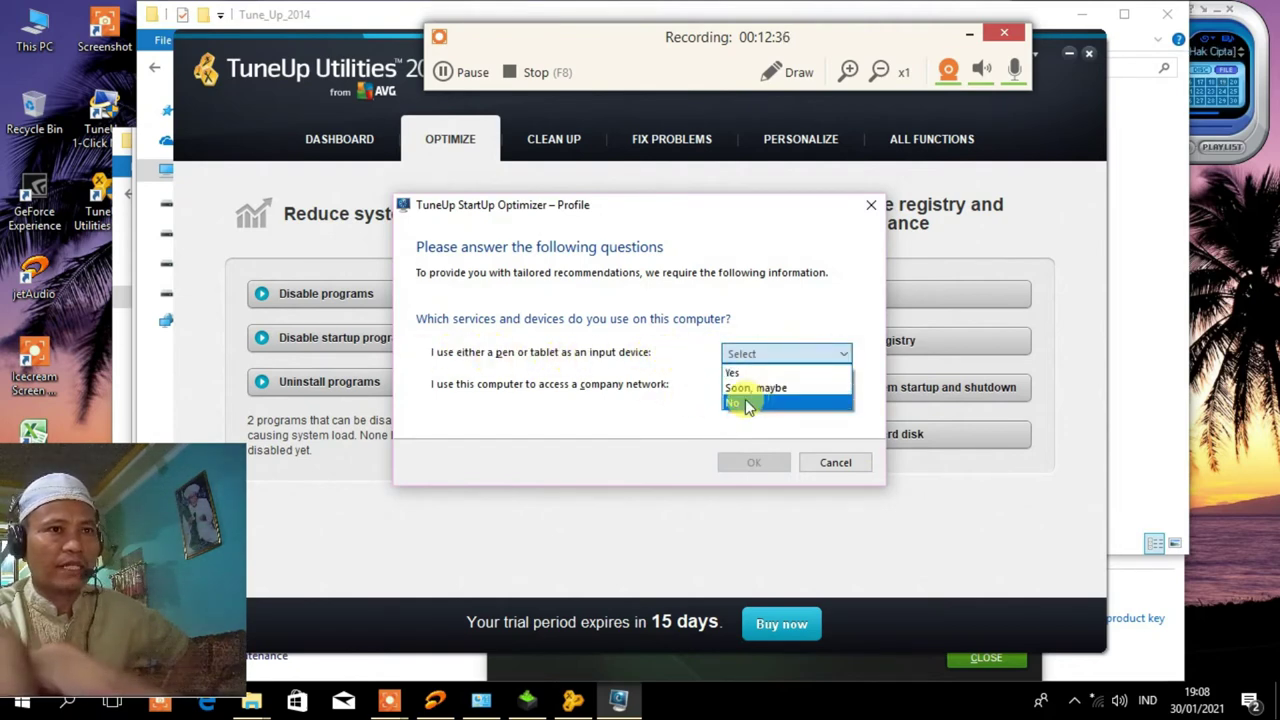
left_click(744, 403)
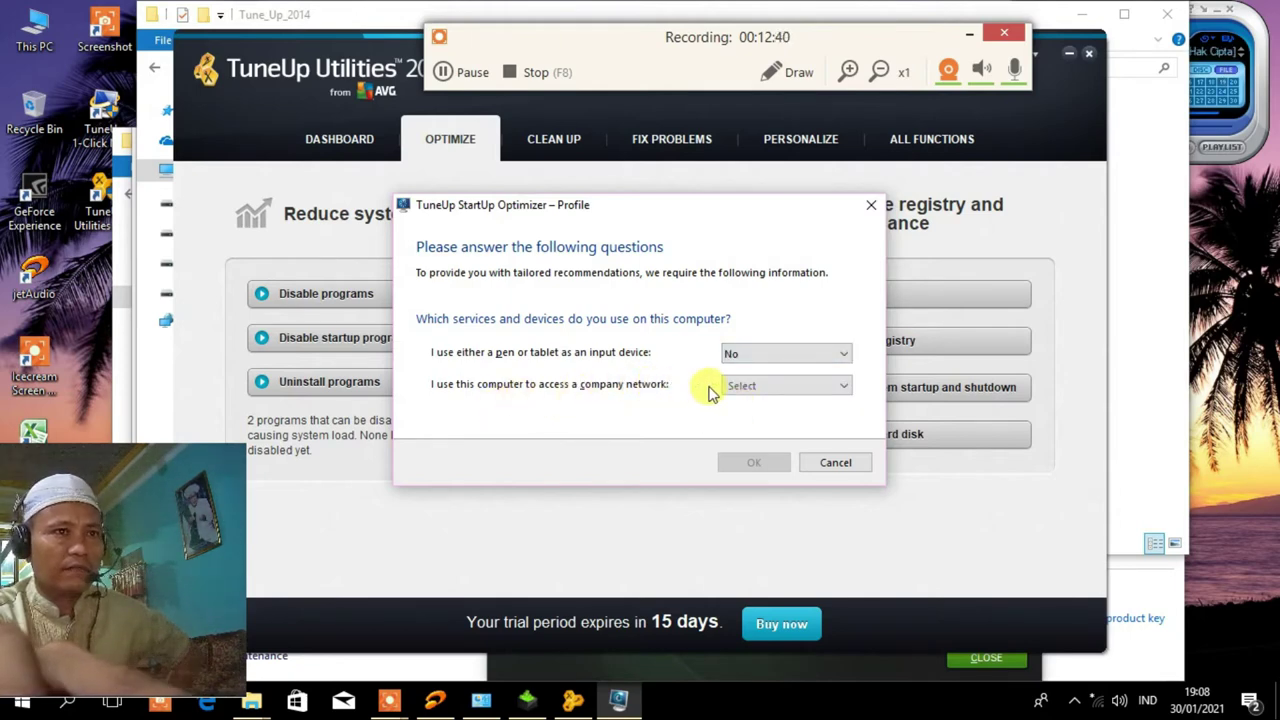
left_click(843, 385)
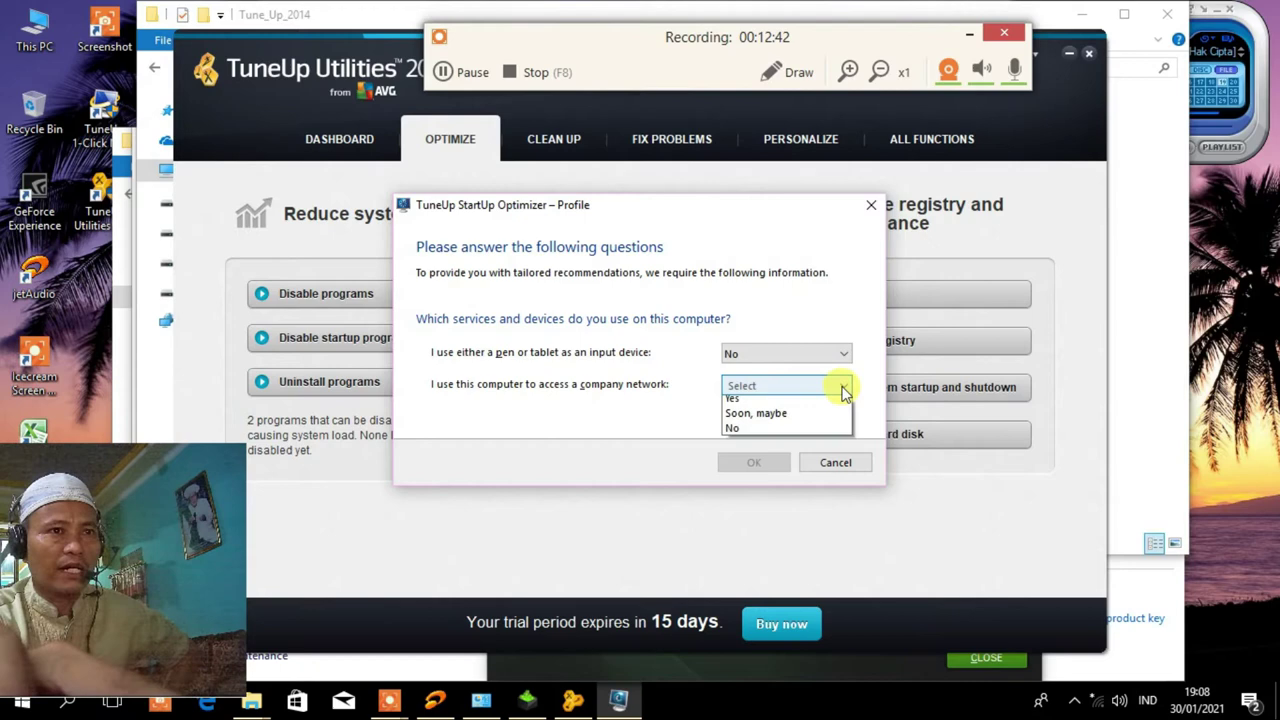
left_click(732, 433)
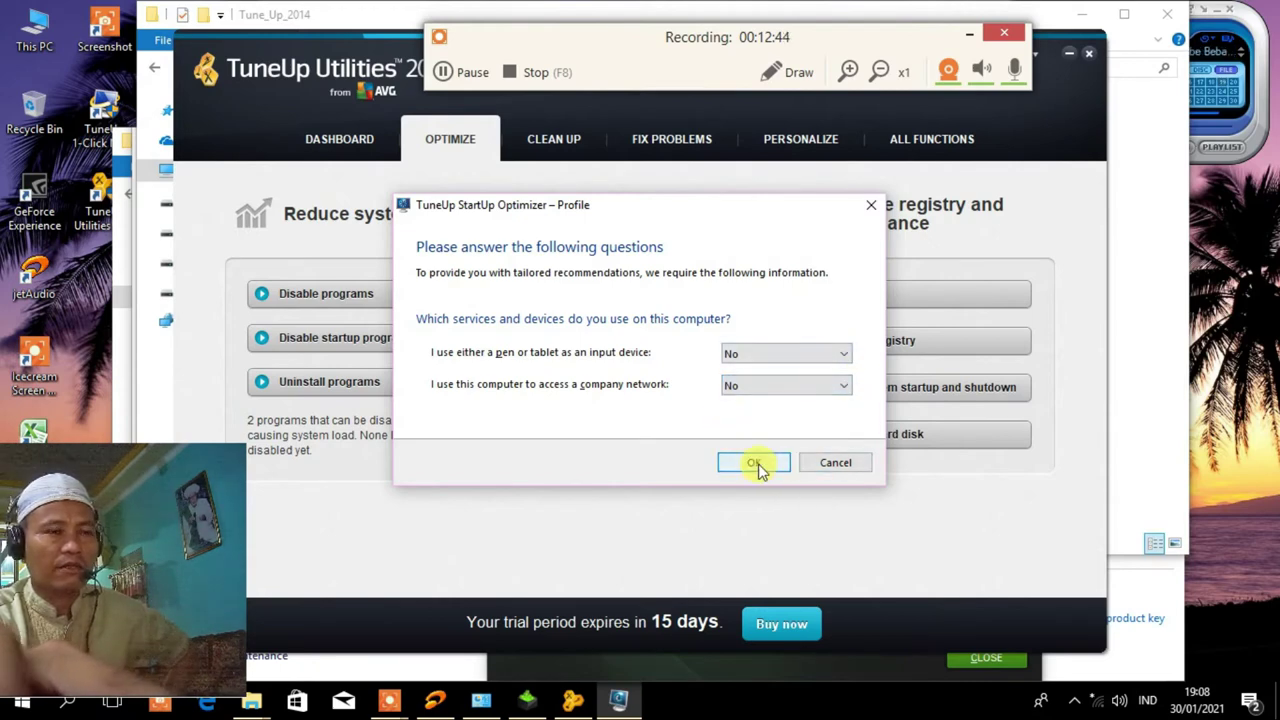
left_click(755, 464)
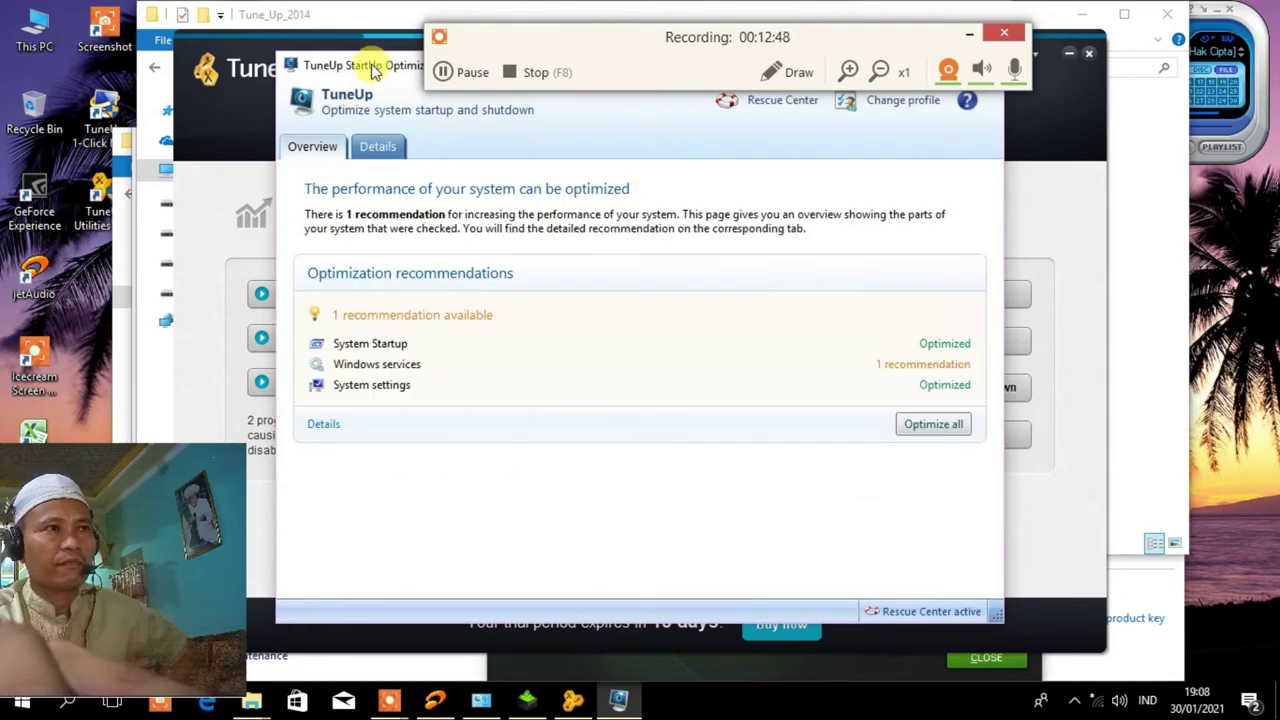
Apply all optimization recommendations, review the Details and Overview results, and close StartUp Optimizer.
left_click(915, 428)
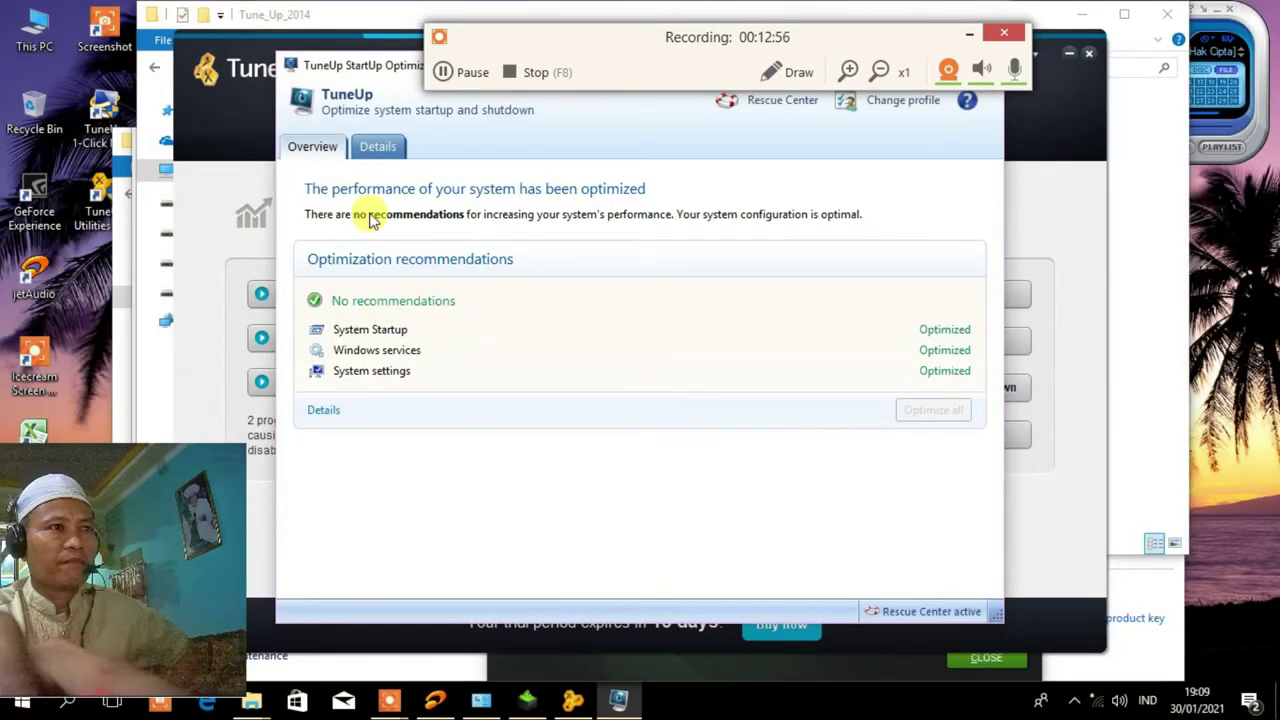
left_click(377, 147)
left_click(322, 147)
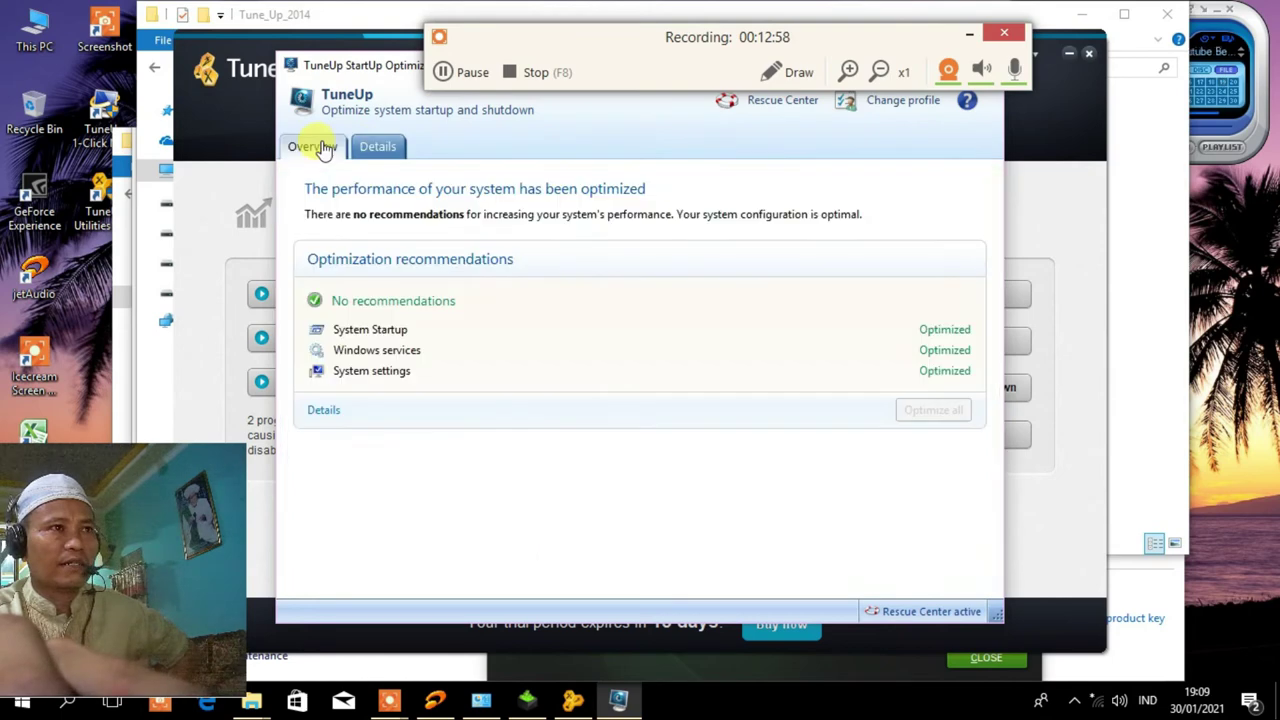
left_click_drag(338, 64, 338, 151)
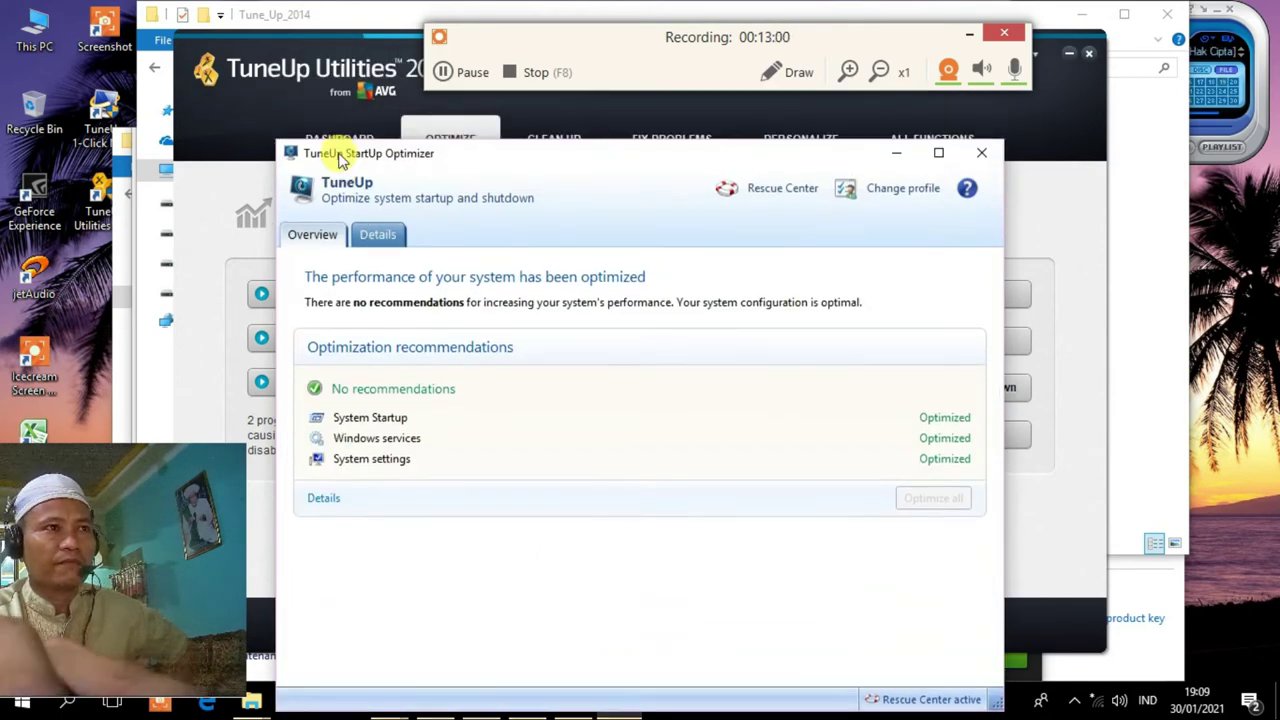
left_click(980, 155)
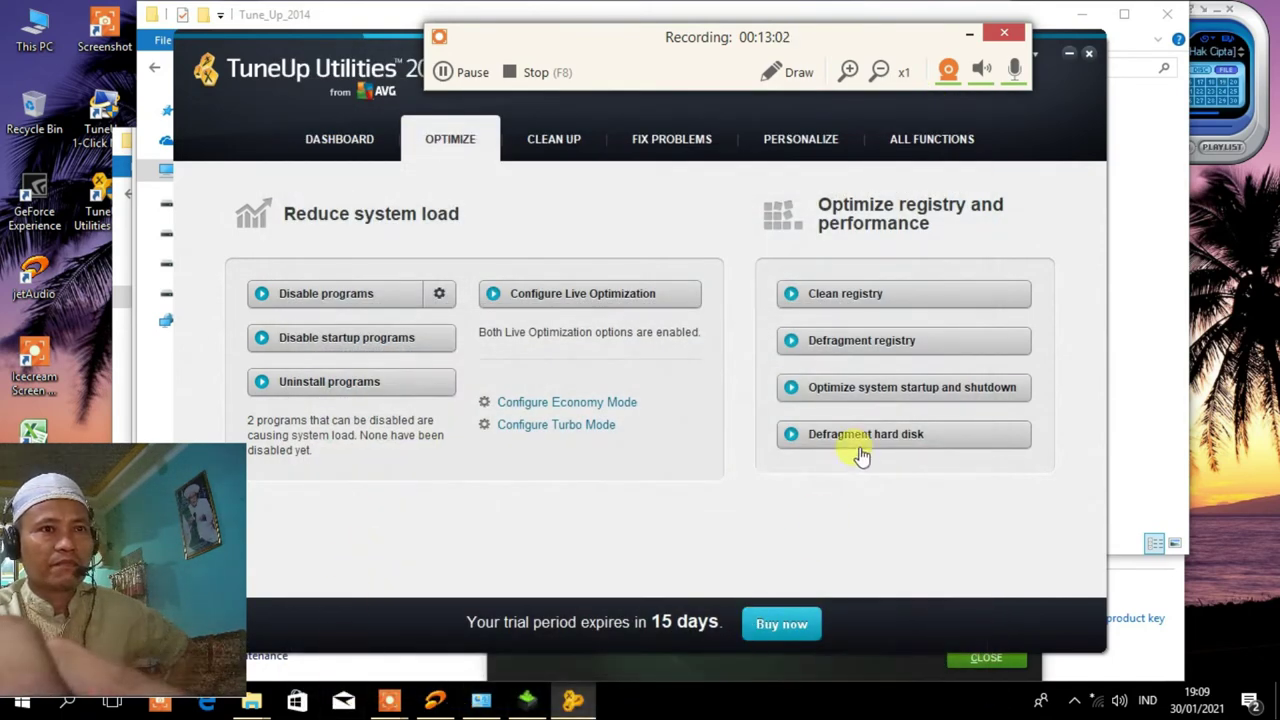
left_click(893, 443)
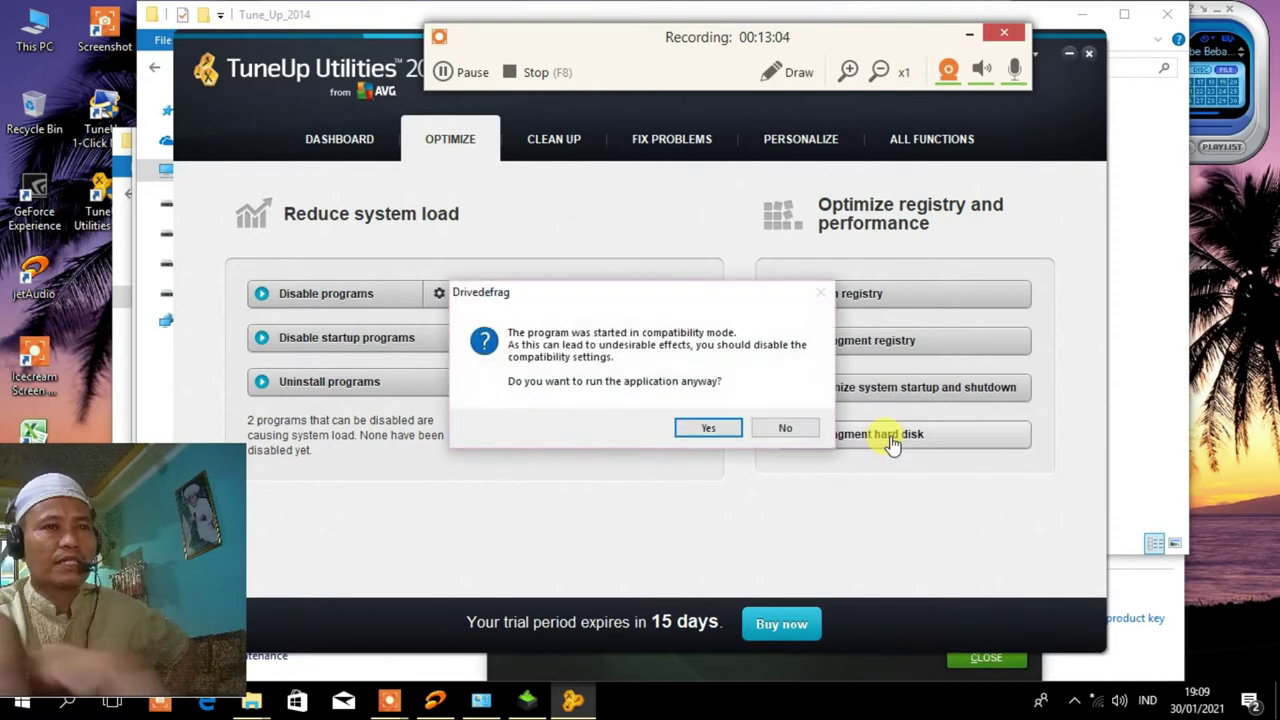
left_click(709, 428)
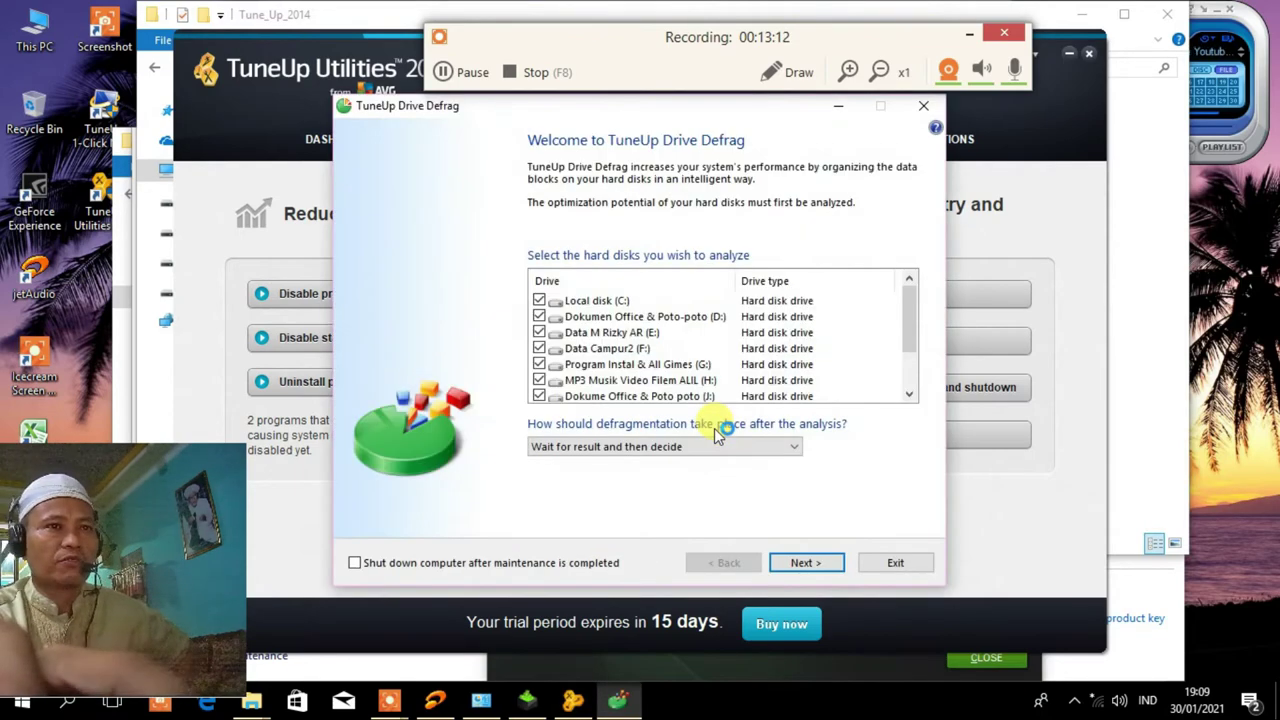
left_click_drag(910, 305, 922, 274)
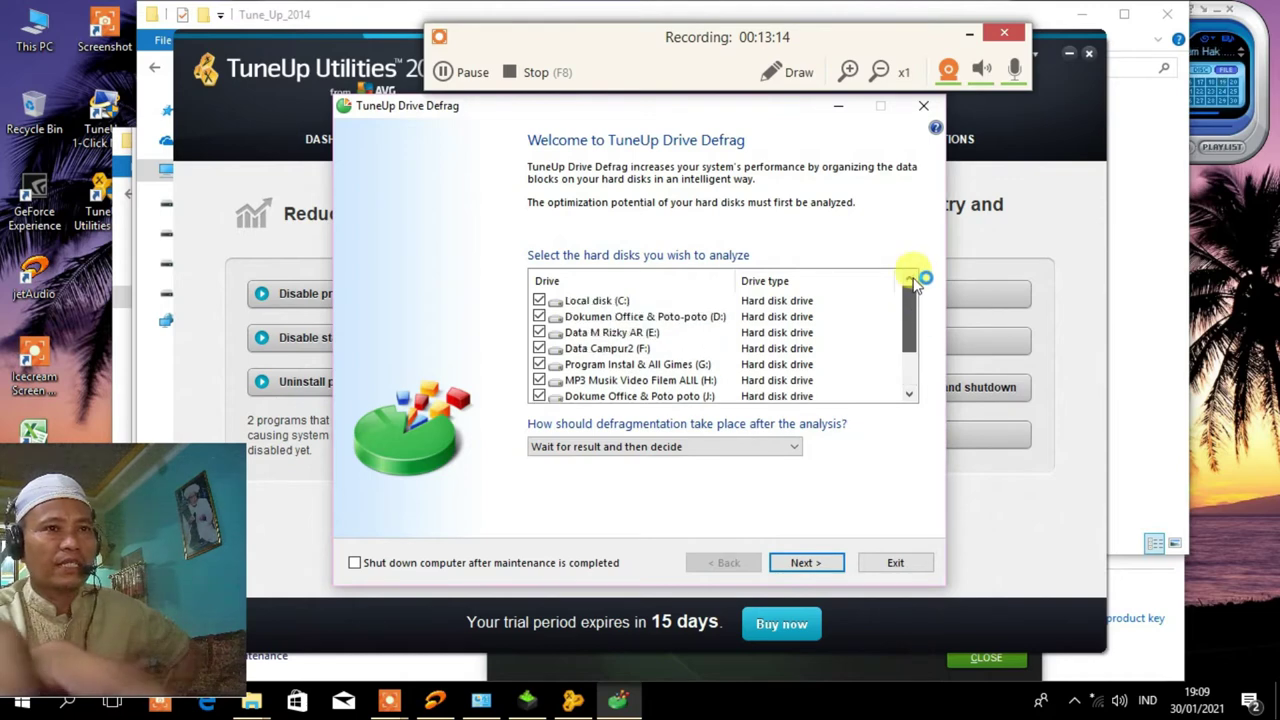
left_click(796, 447)
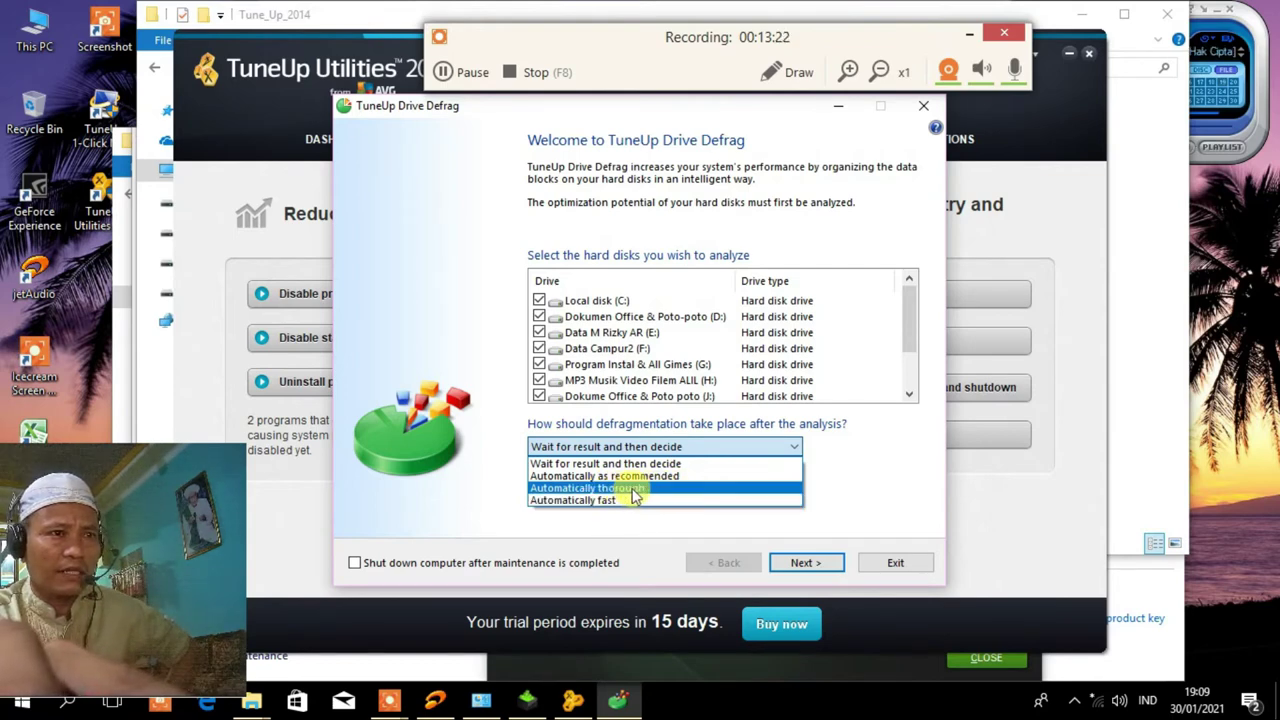
left_click(665, 489)
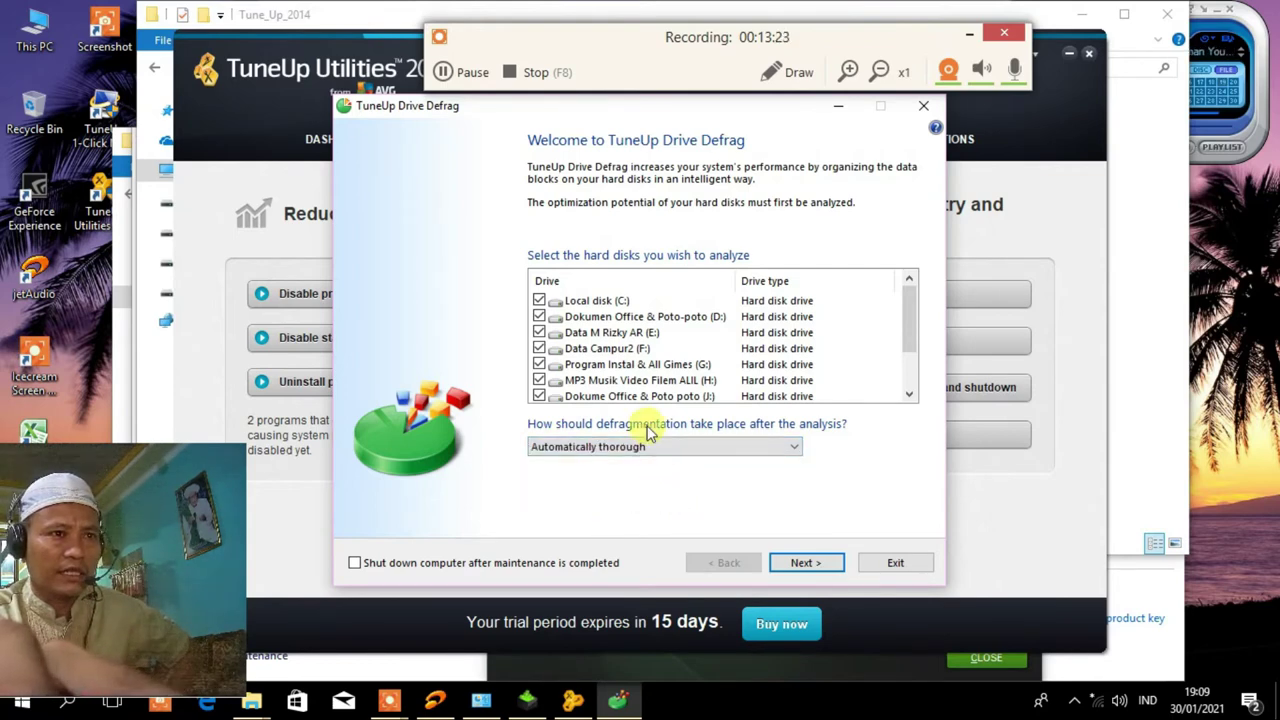
left_click(804, 564)
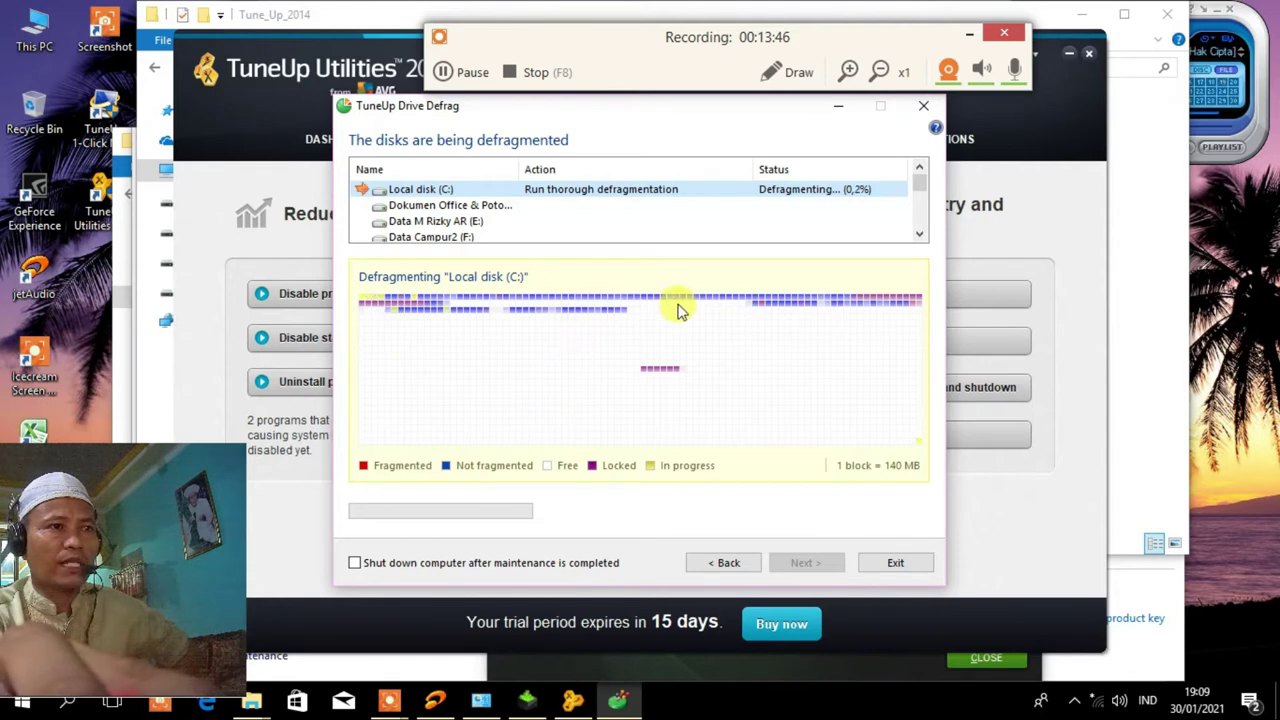
left_click(500, 204)
left_click(507, 190)
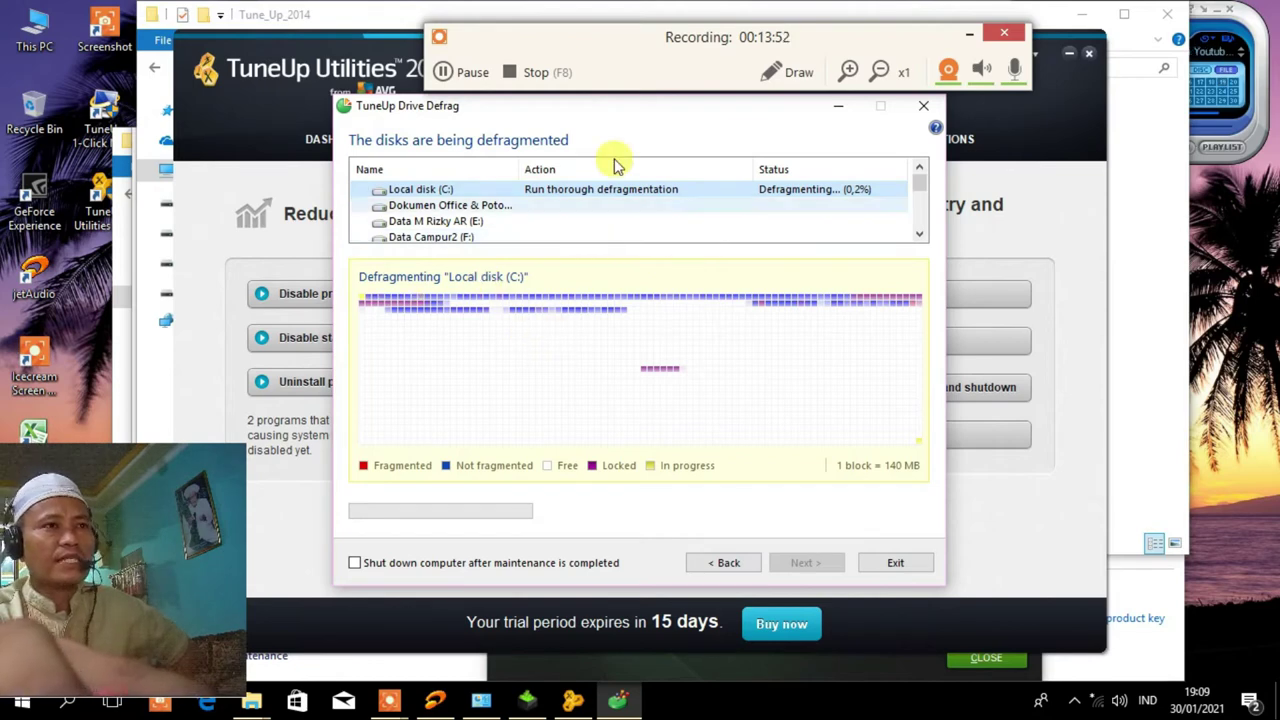
left_click(458, 72)
key("F7")
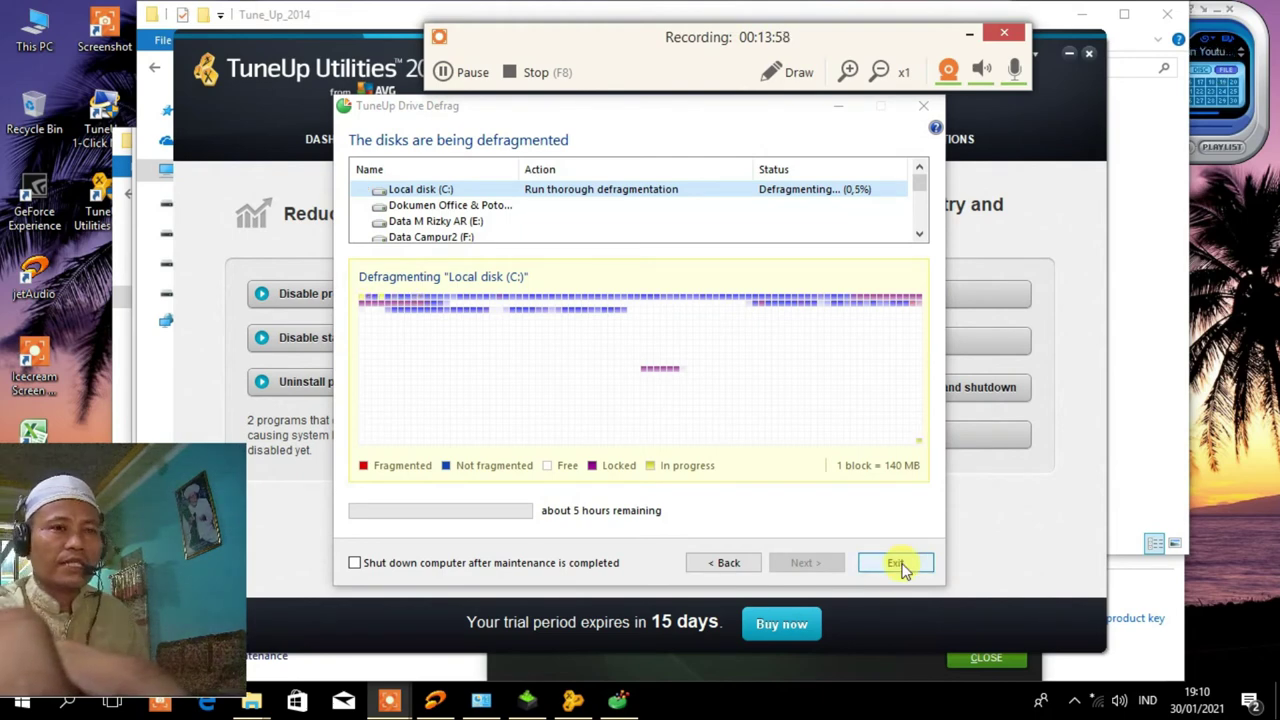
left_click(896, 563)
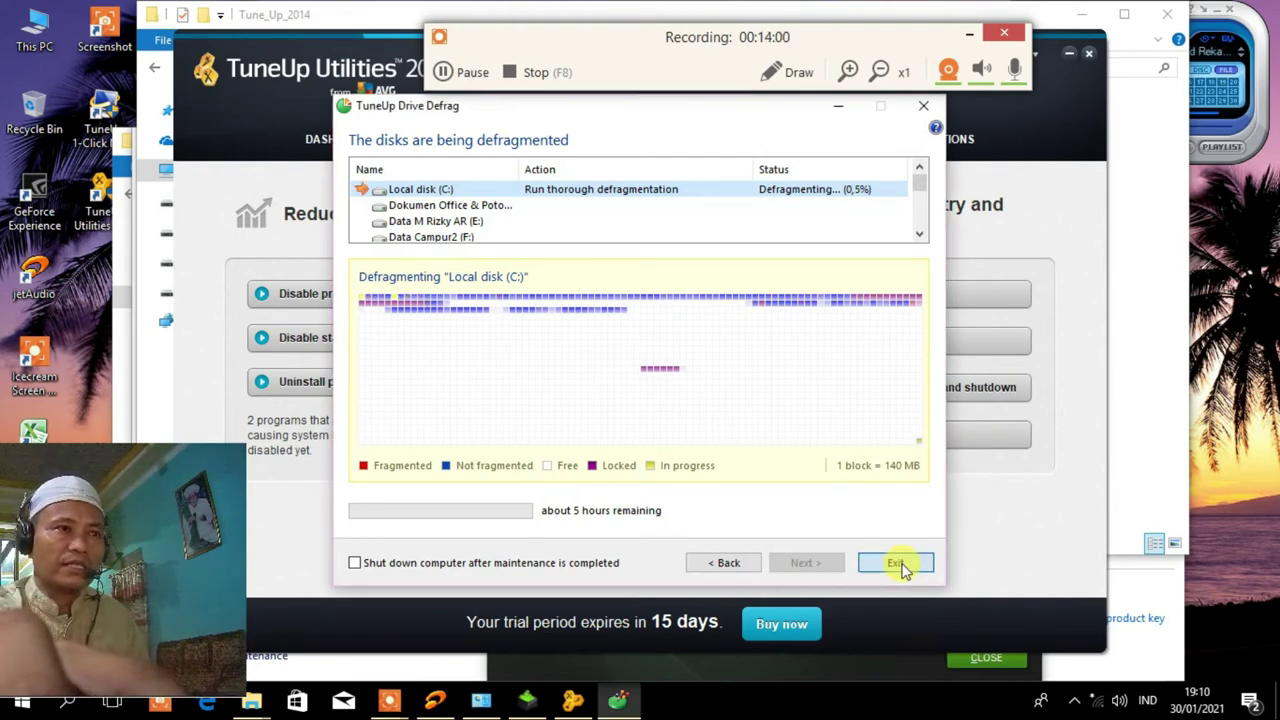
left_click(712, 428)
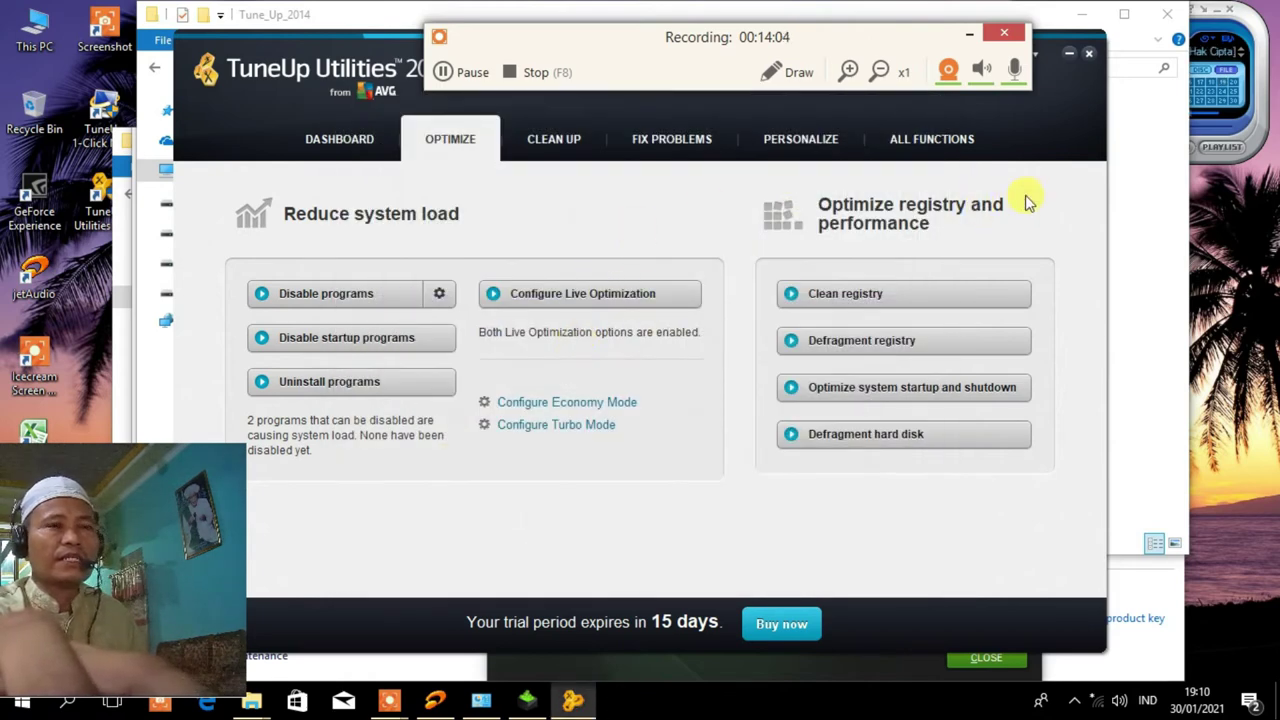
From Fix Problems, open the hard disk error check listing all drives, then cancel without checking.
left_click(1260, 140)
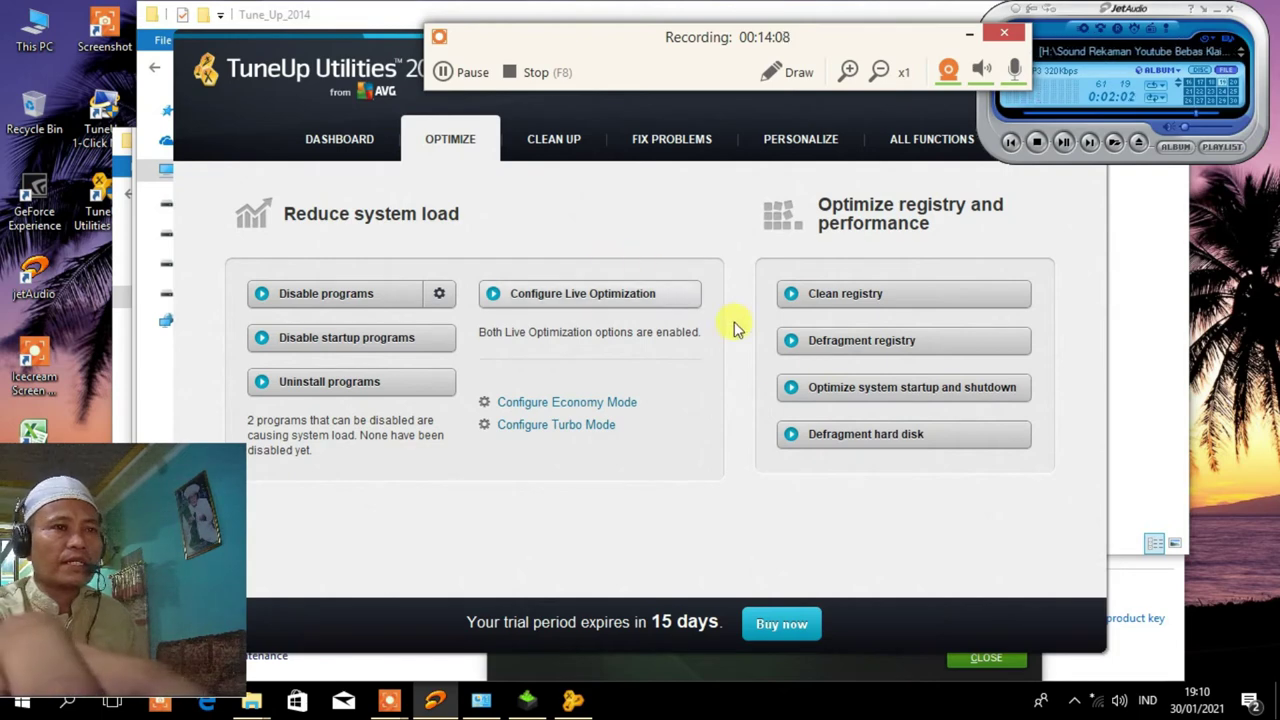
left_click(558, 149)
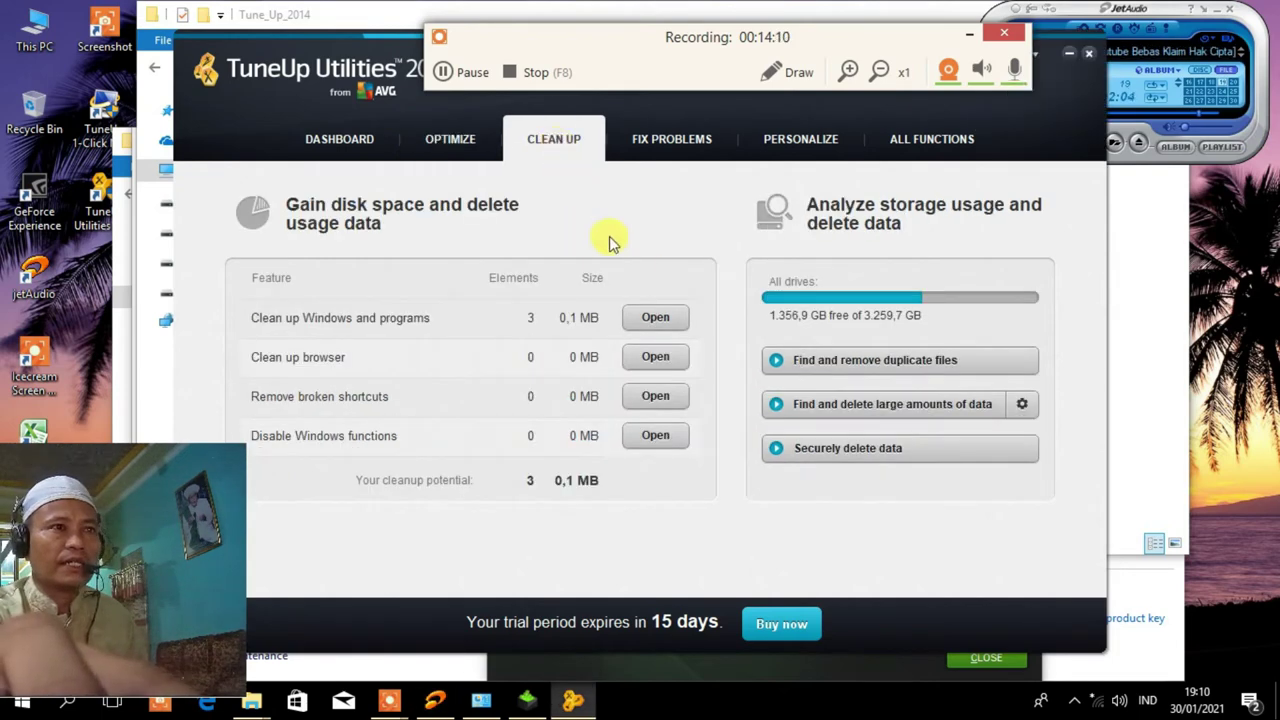
left_click(651, 147)
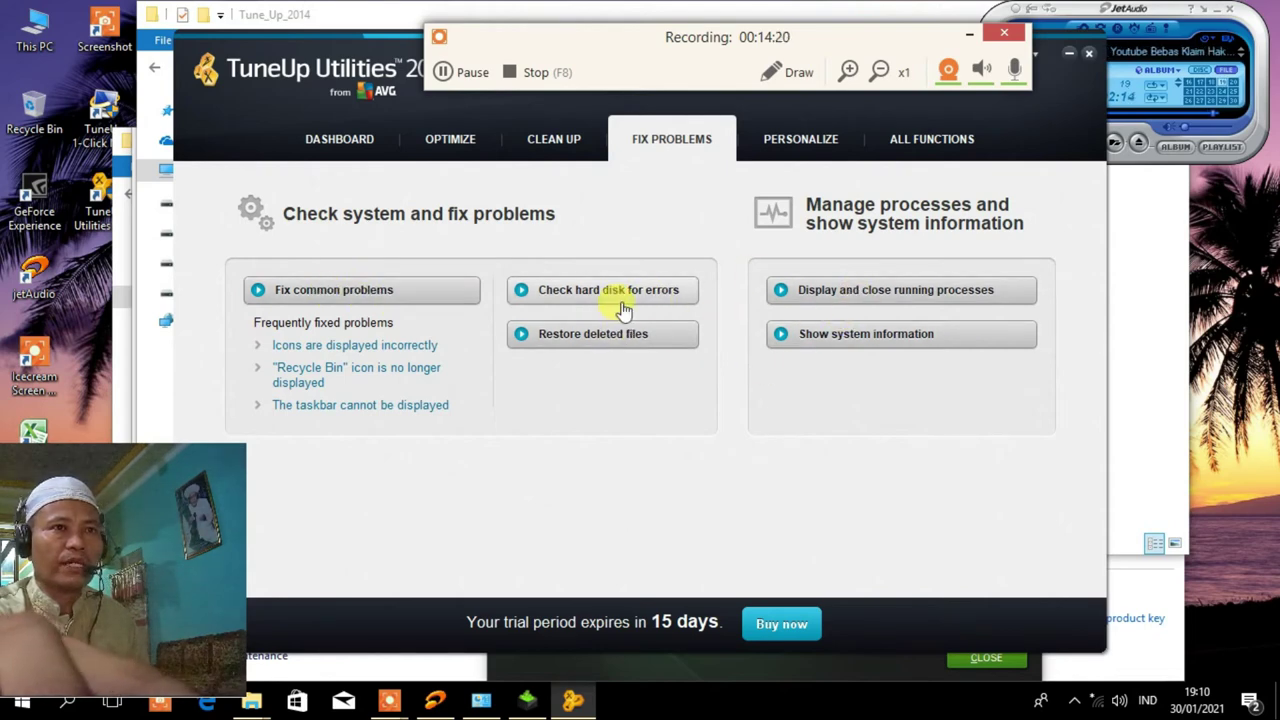
left_click(660, 297)
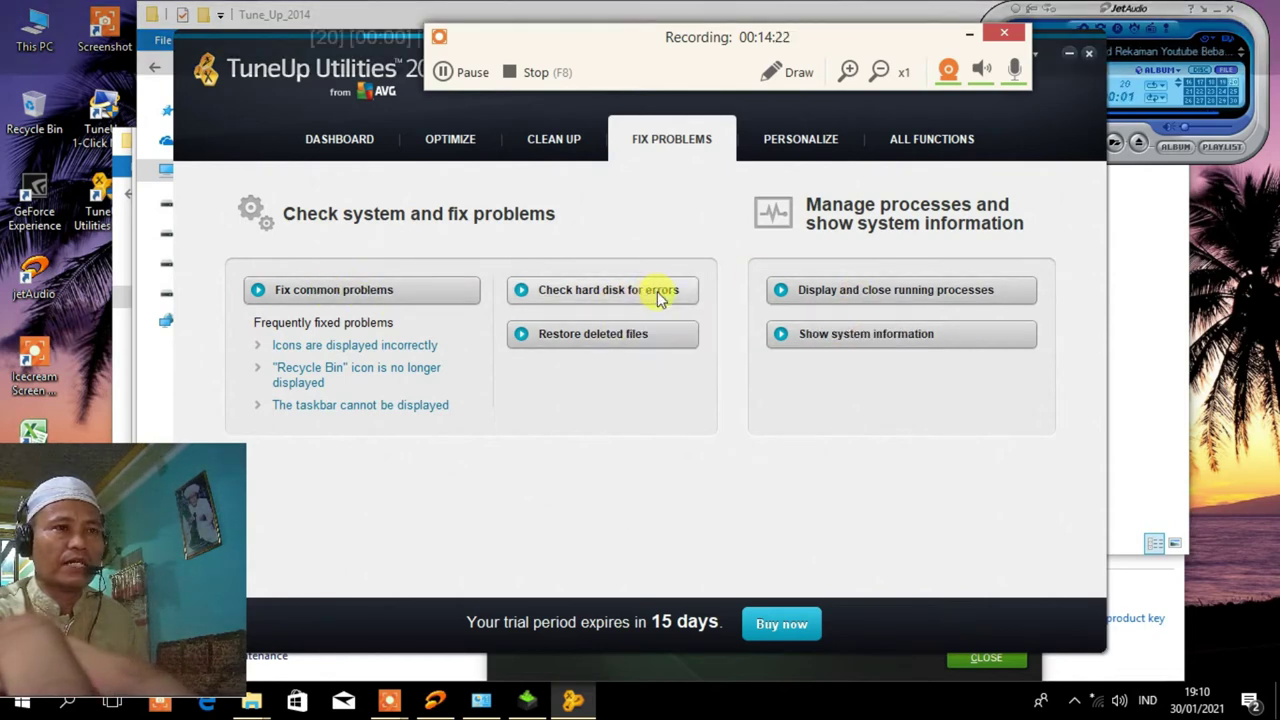
left_click(708, 430)
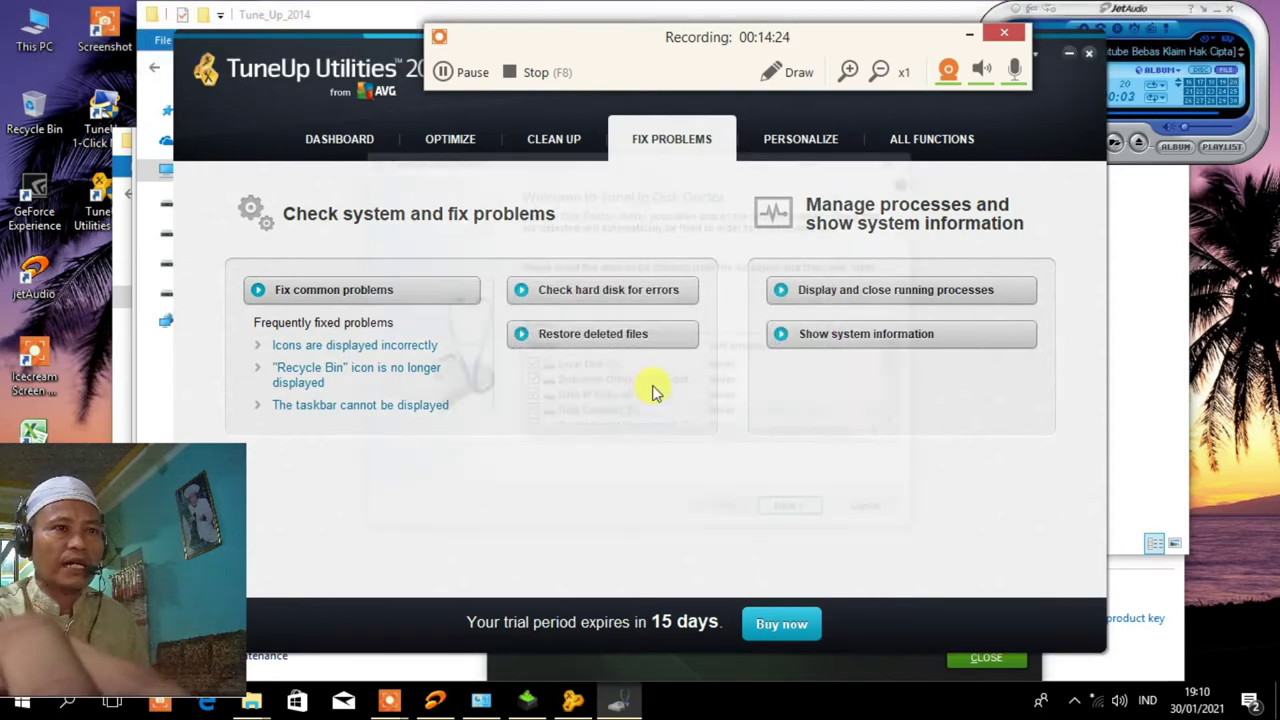
left_click_drag(903, 362, 899, 408)
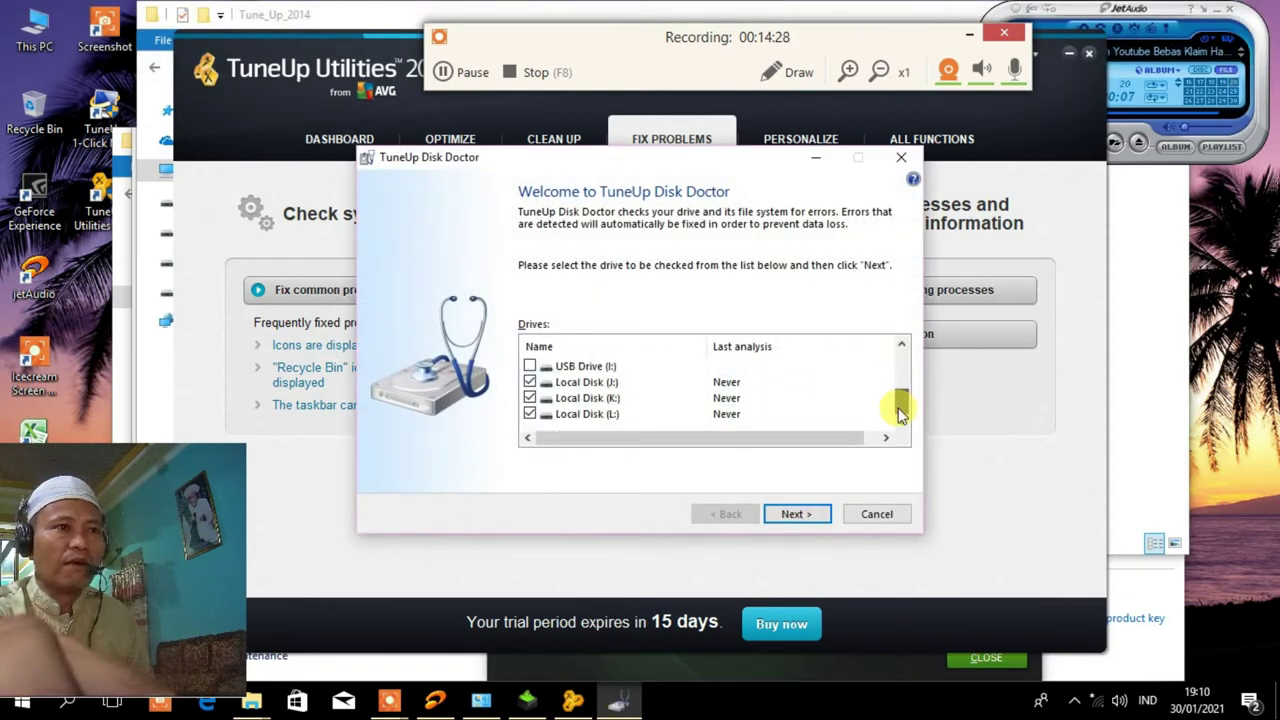
left_click_drag(899, 412, 907, 325)
left_click(871, 514)
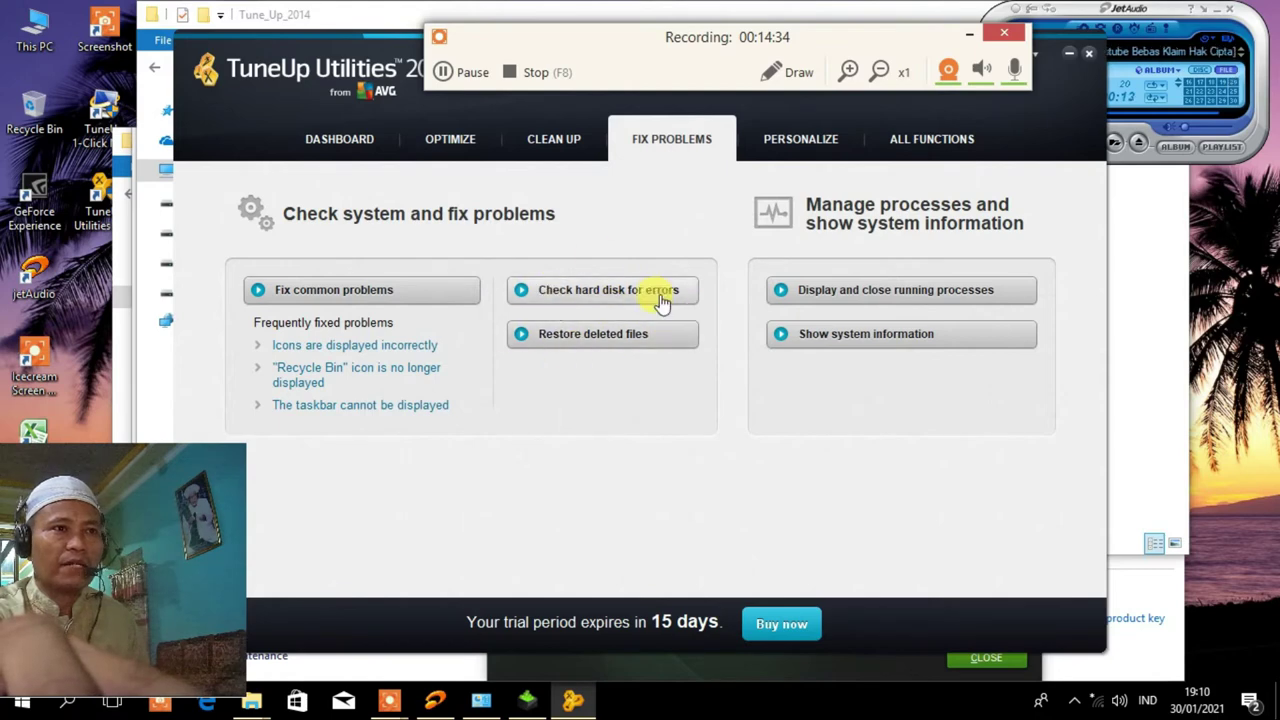
Browse Personalize, All Functions, Fix Problems, Clean Up and Optimize, ending on the Dashboard.
left_click(800, 152)
left_click(908, 143)
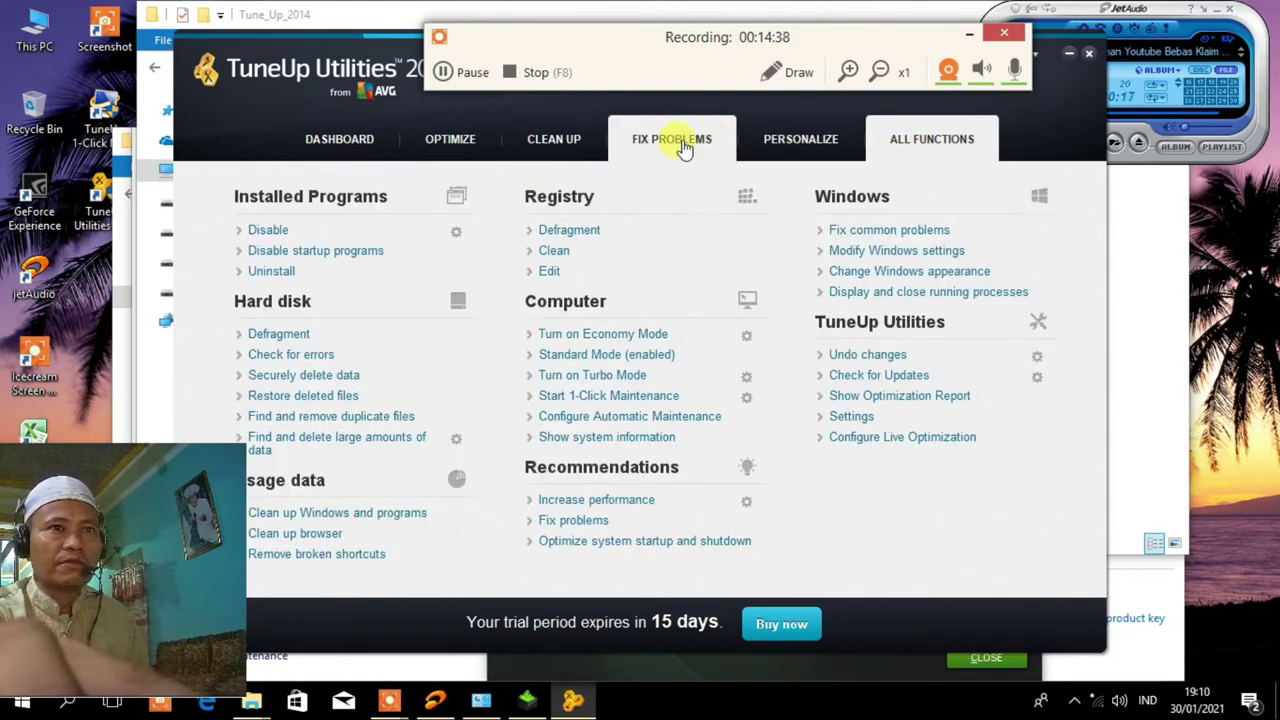
left_click(680, 143)
left_click(562, 145)
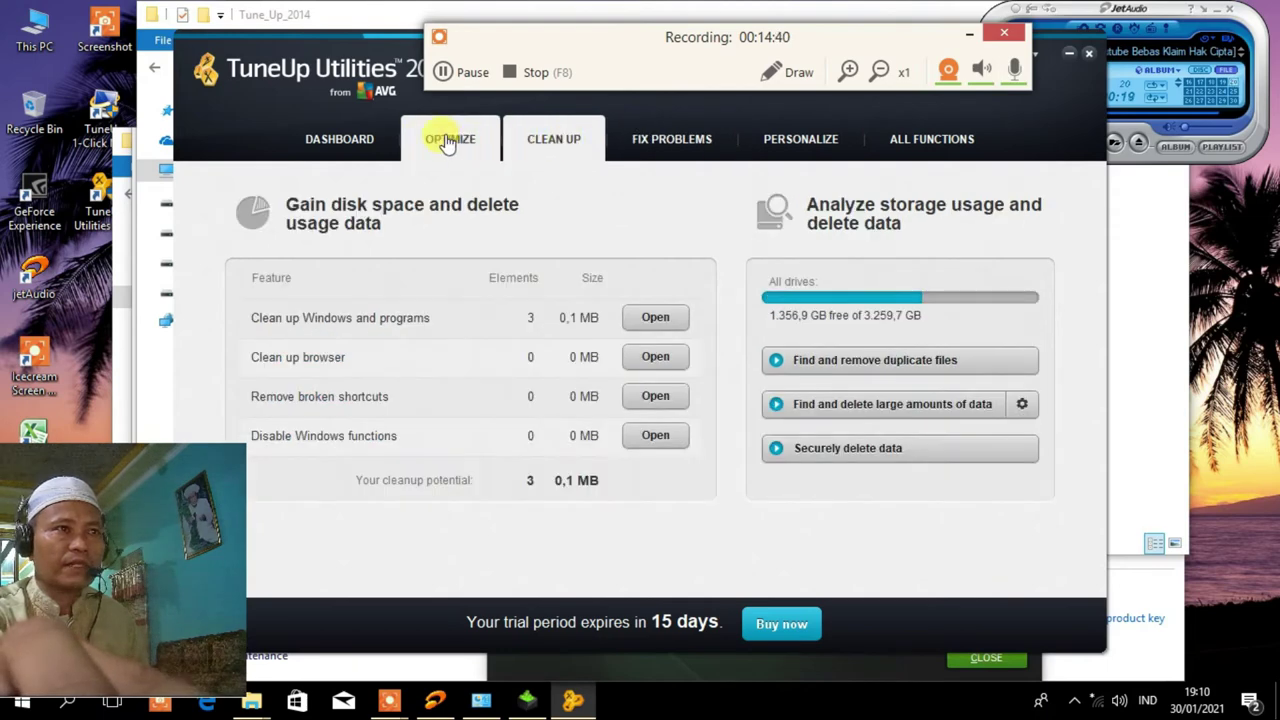
left_click(447, 141)
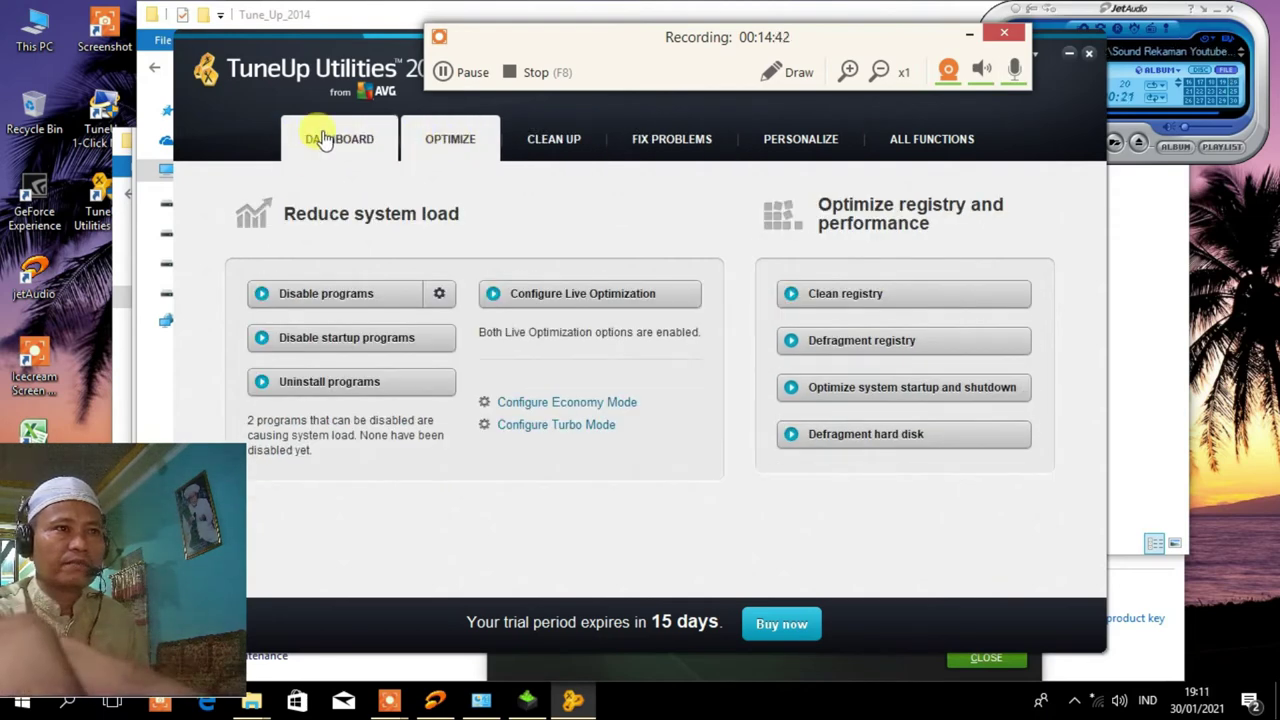
left_click(325, 139)
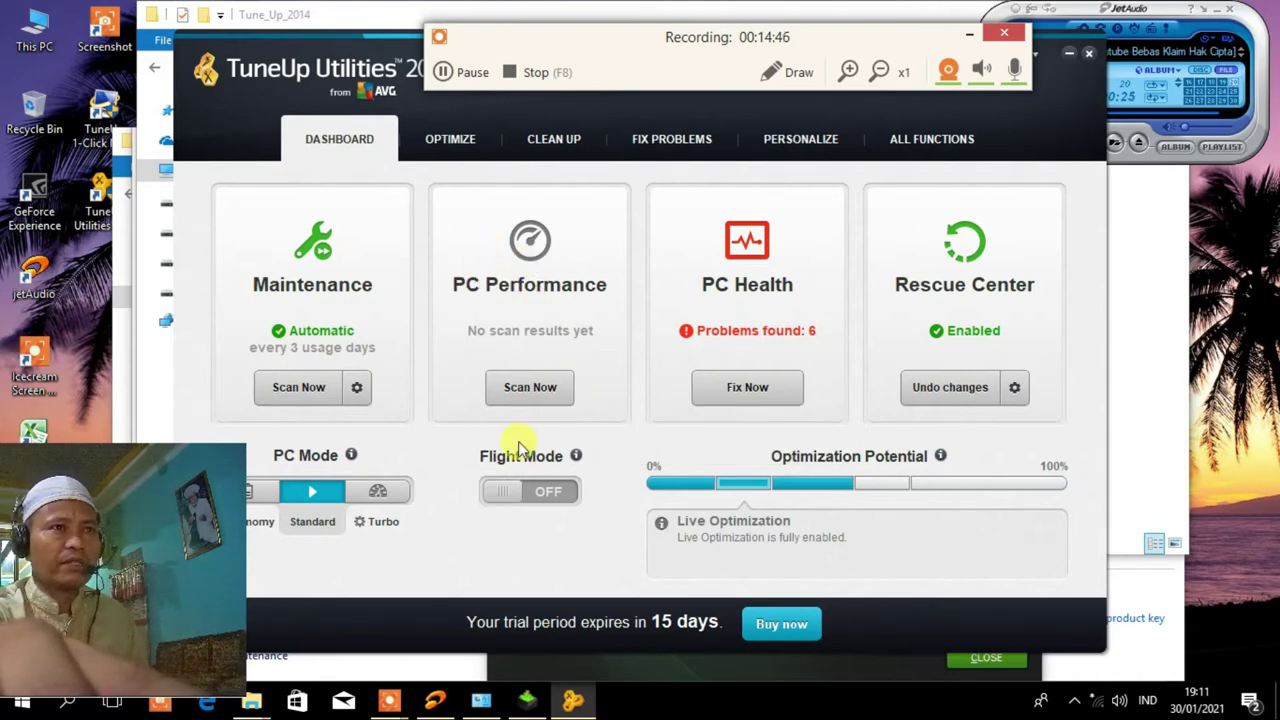
Start a PC performance scan, answering never online, no visual-effect optimization, never remove unused programs.
left_click(531, 390)
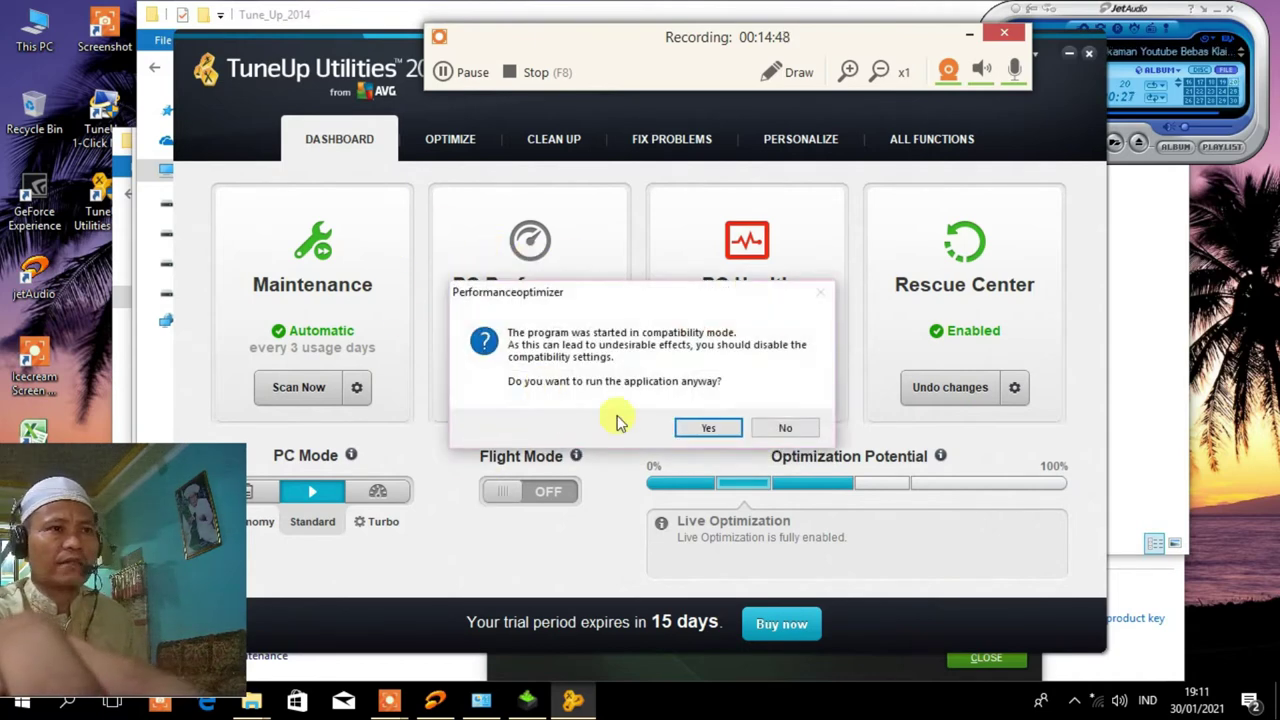
left_click(703, 428)
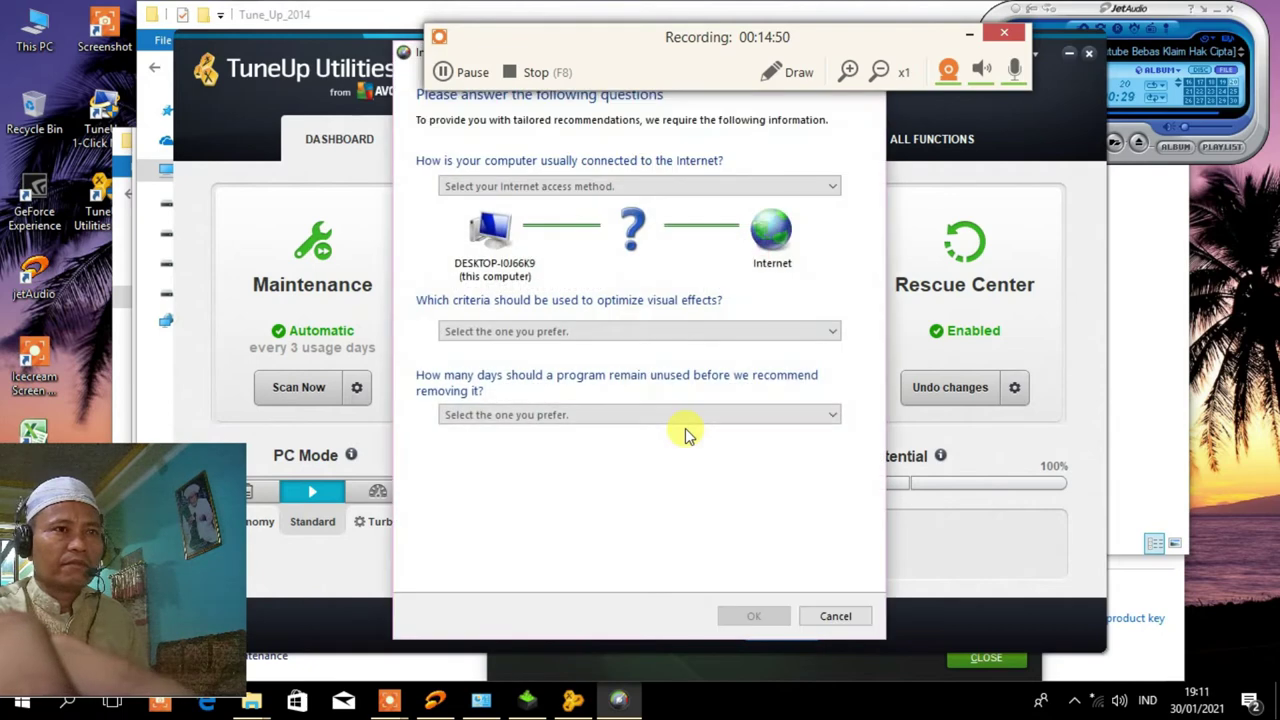
left_click(835, 189)
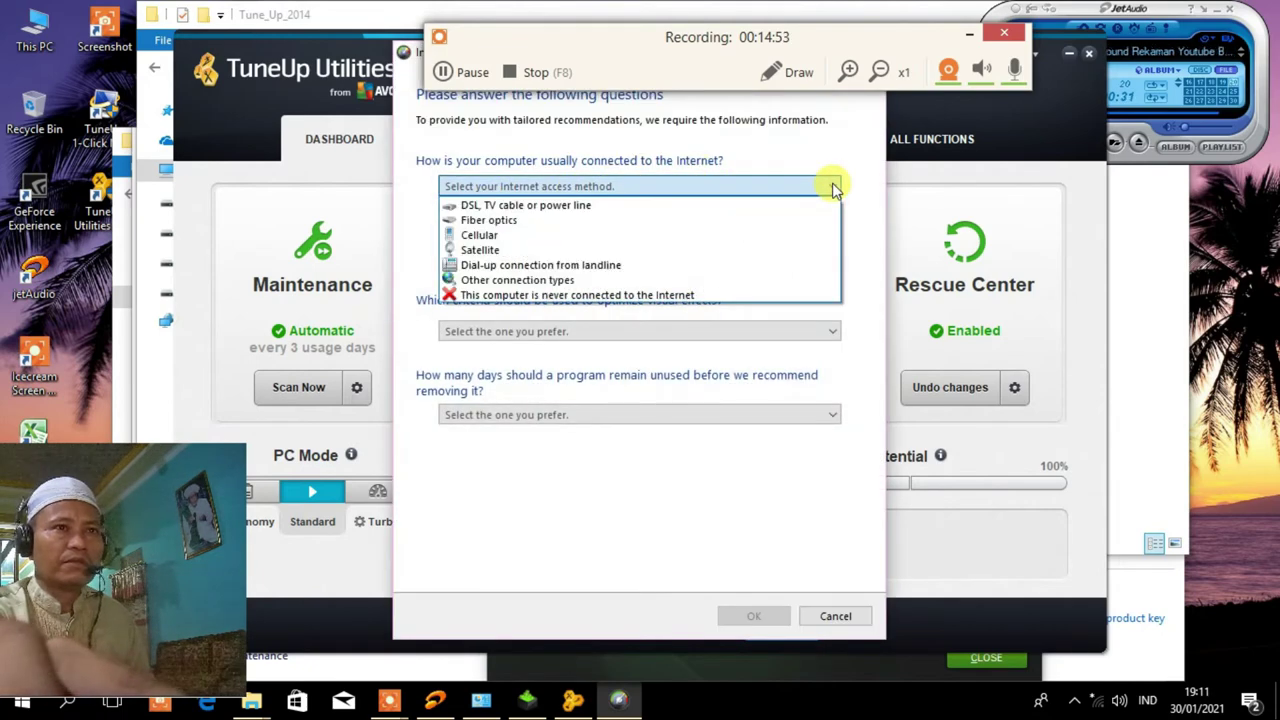
left_click(573, 296)
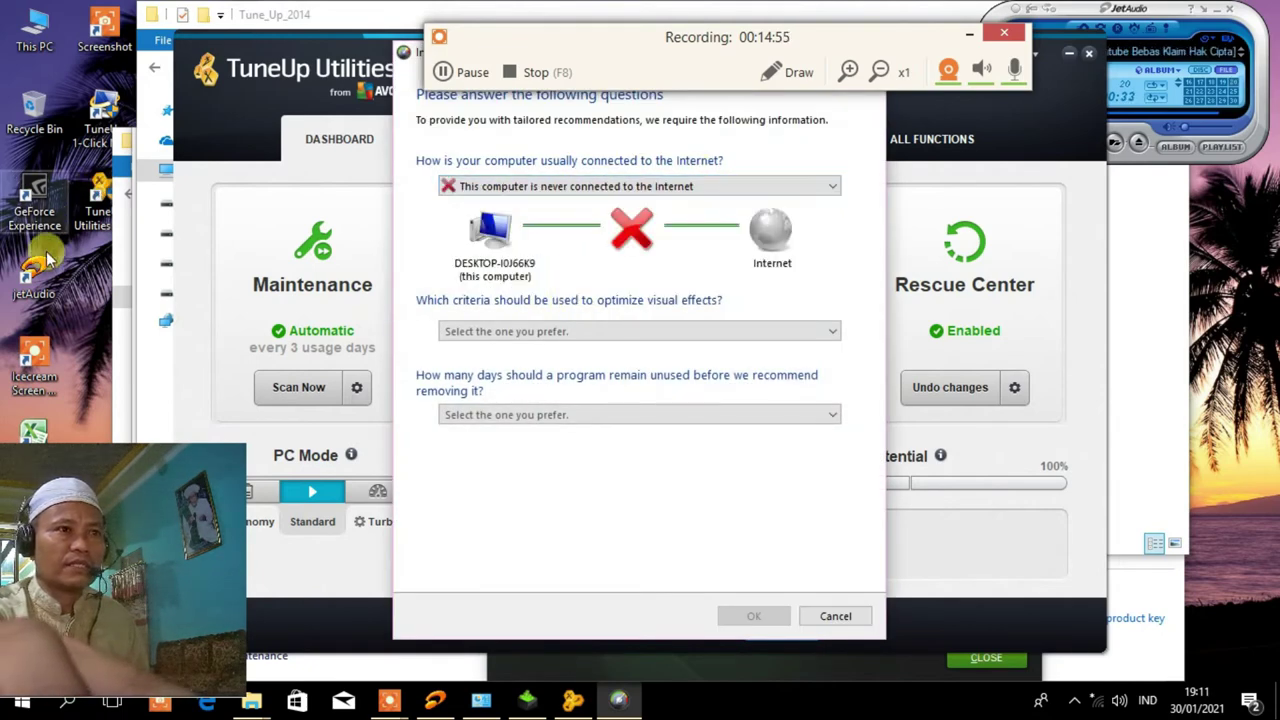
left_click(835, 333)
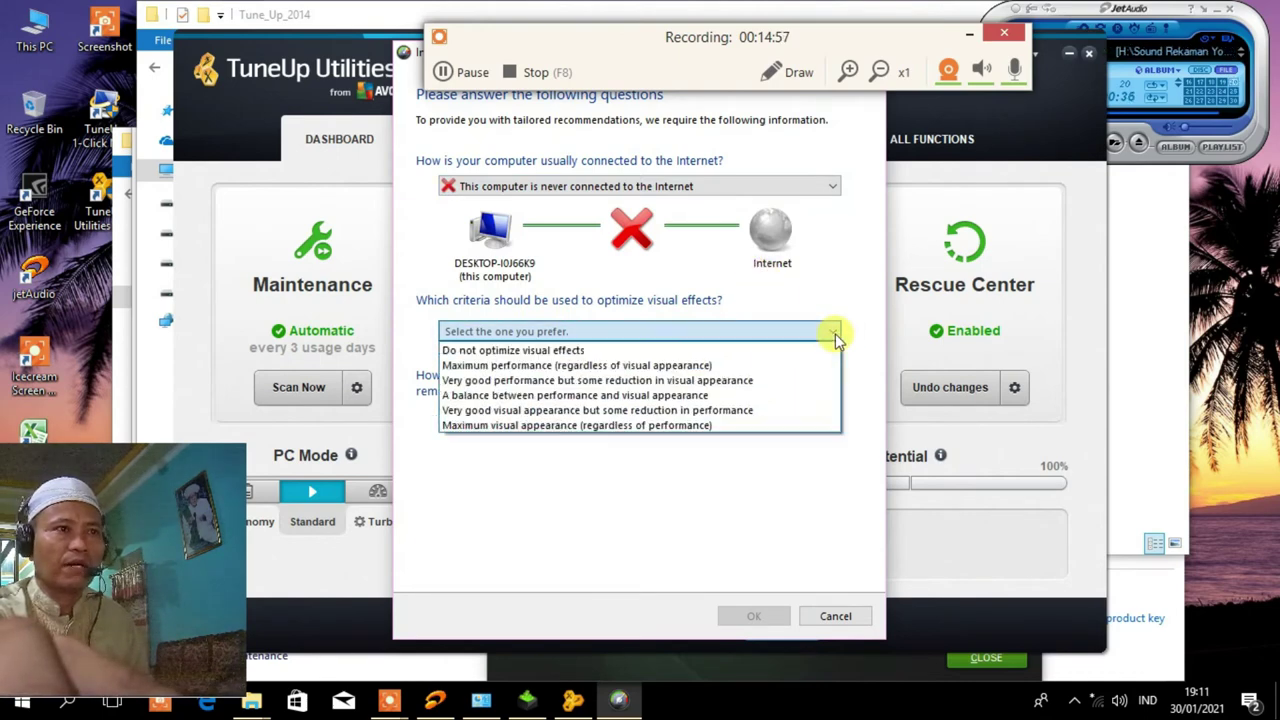
left_click(564, 351)
left_click(834, 415)
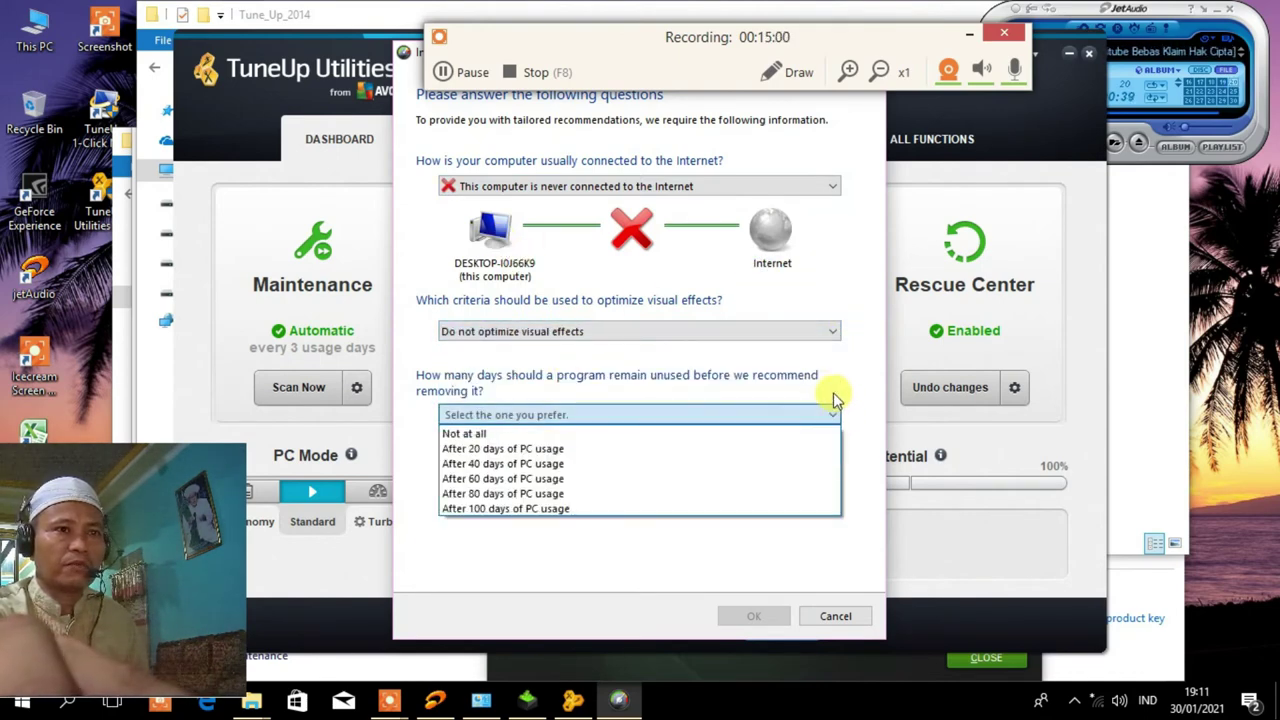
left_click(546, 437)
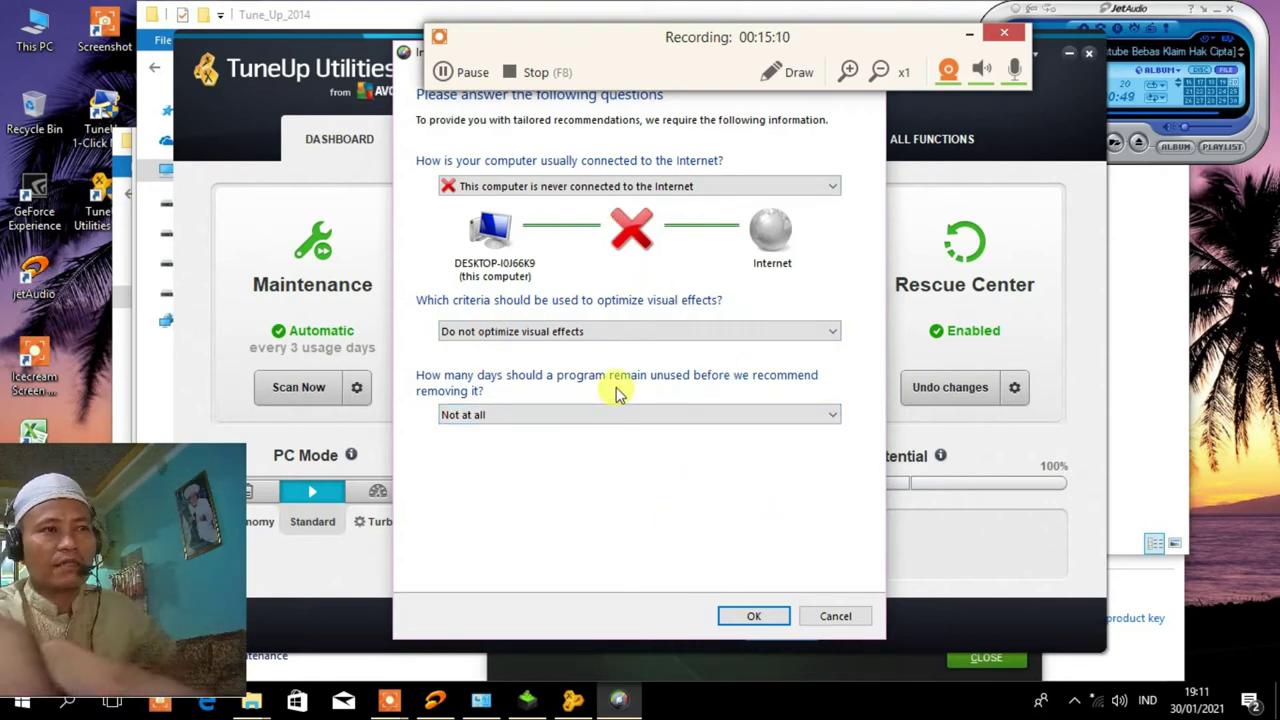
left_click(756, 616)
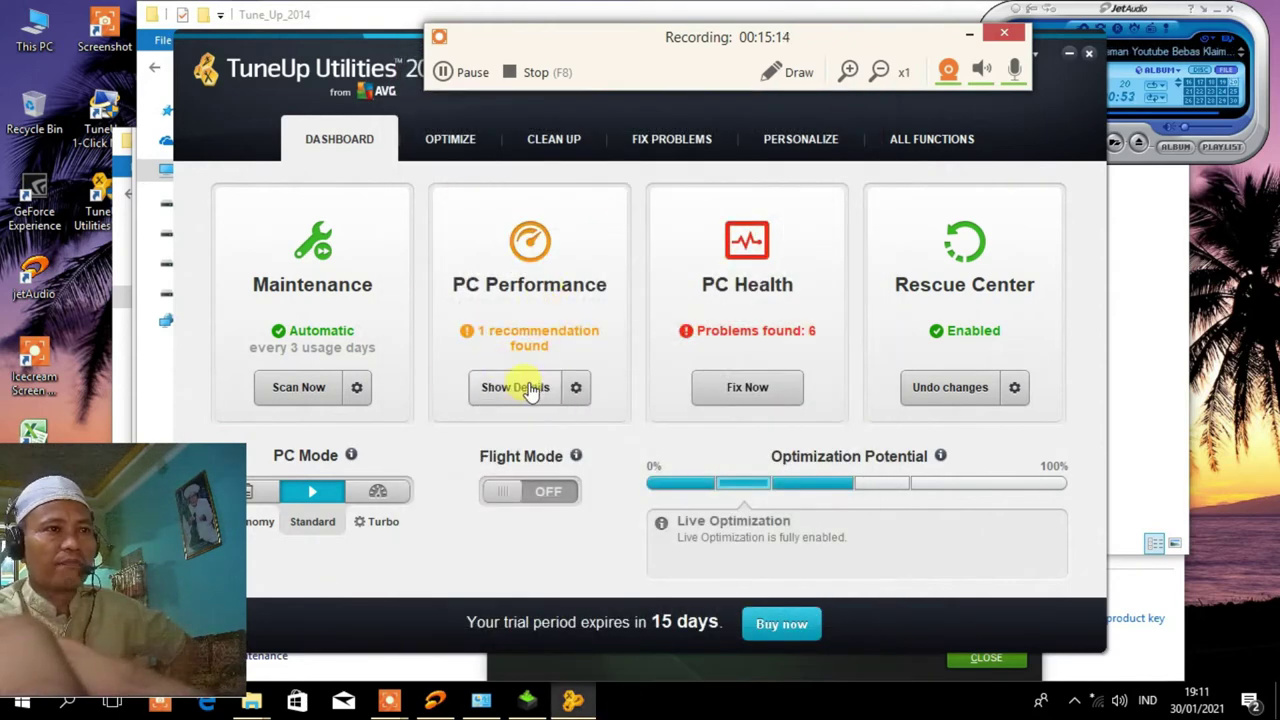
Open the PC Performance details and hide the Power plan recommendation permanently.
left_click(515, 387)
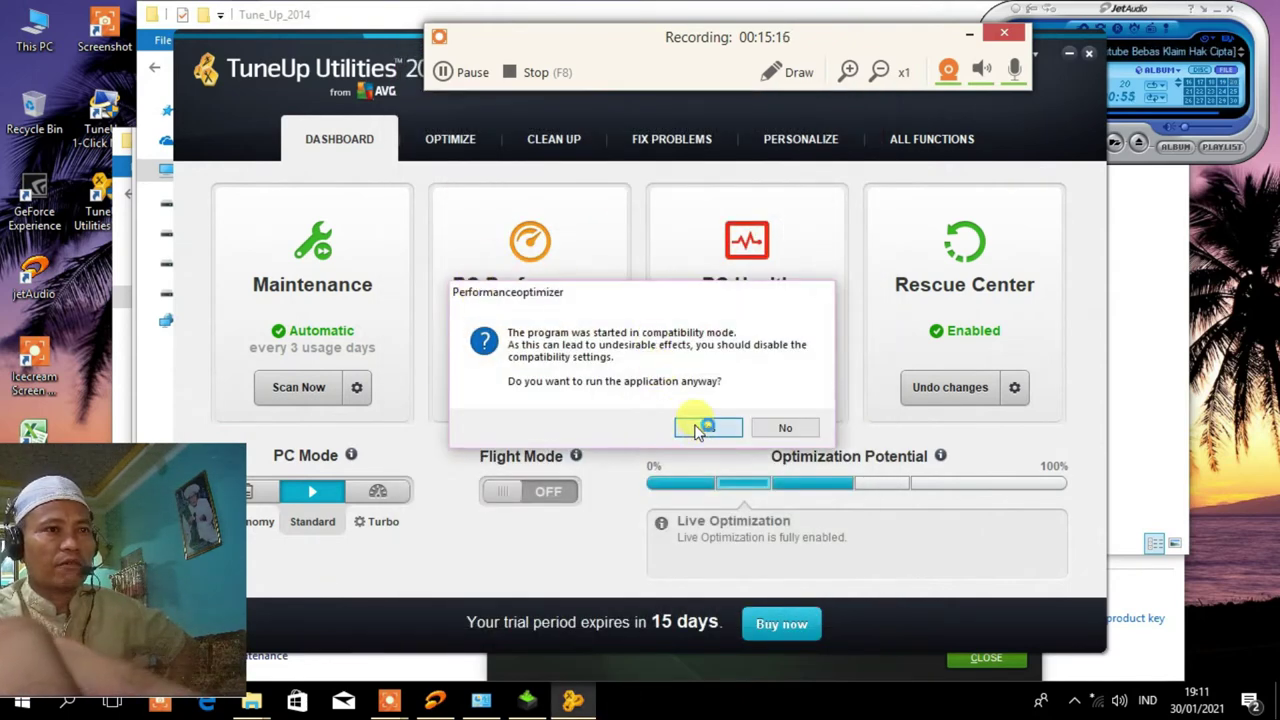
left_click(698, 429)
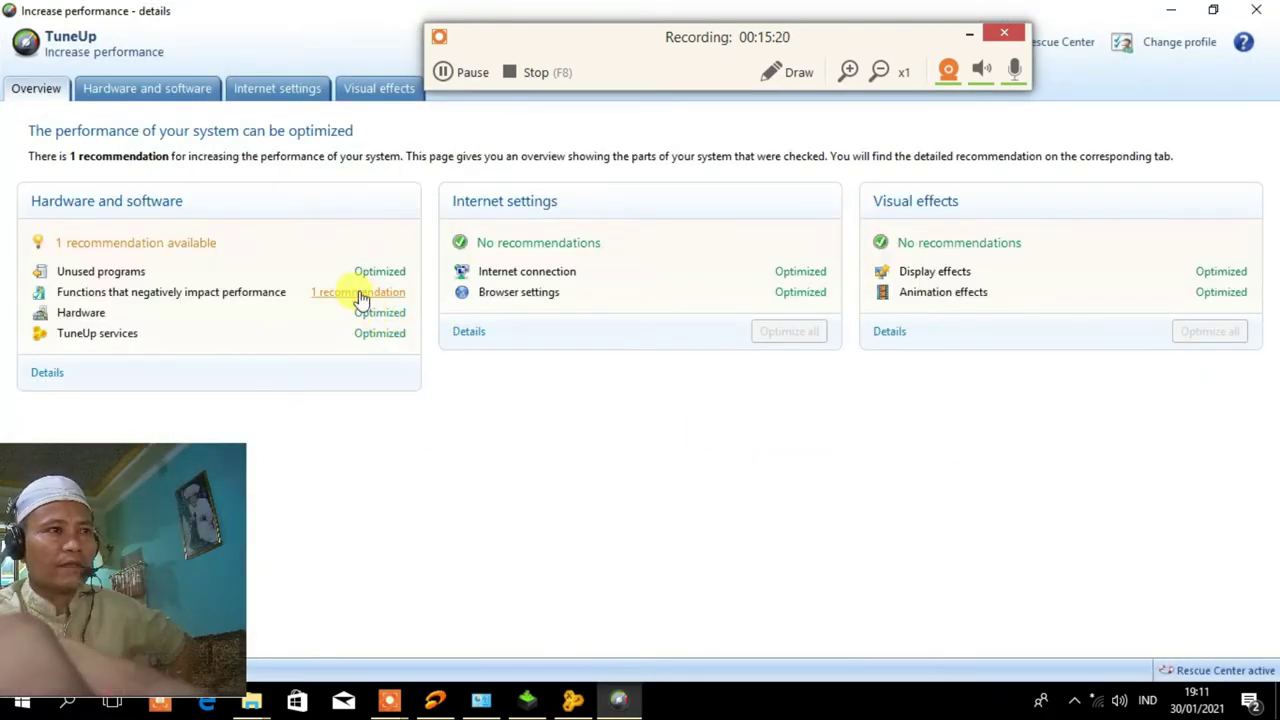
left_click(362, 296)
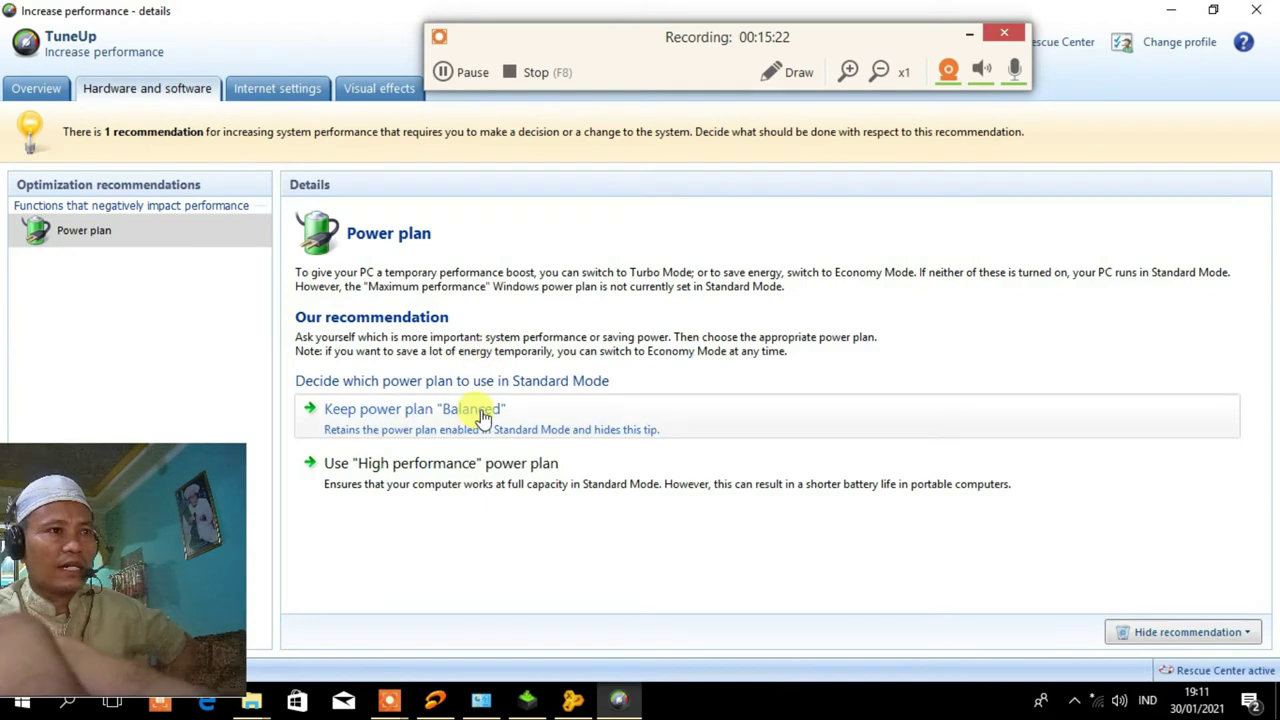
left_click(1250, 635)
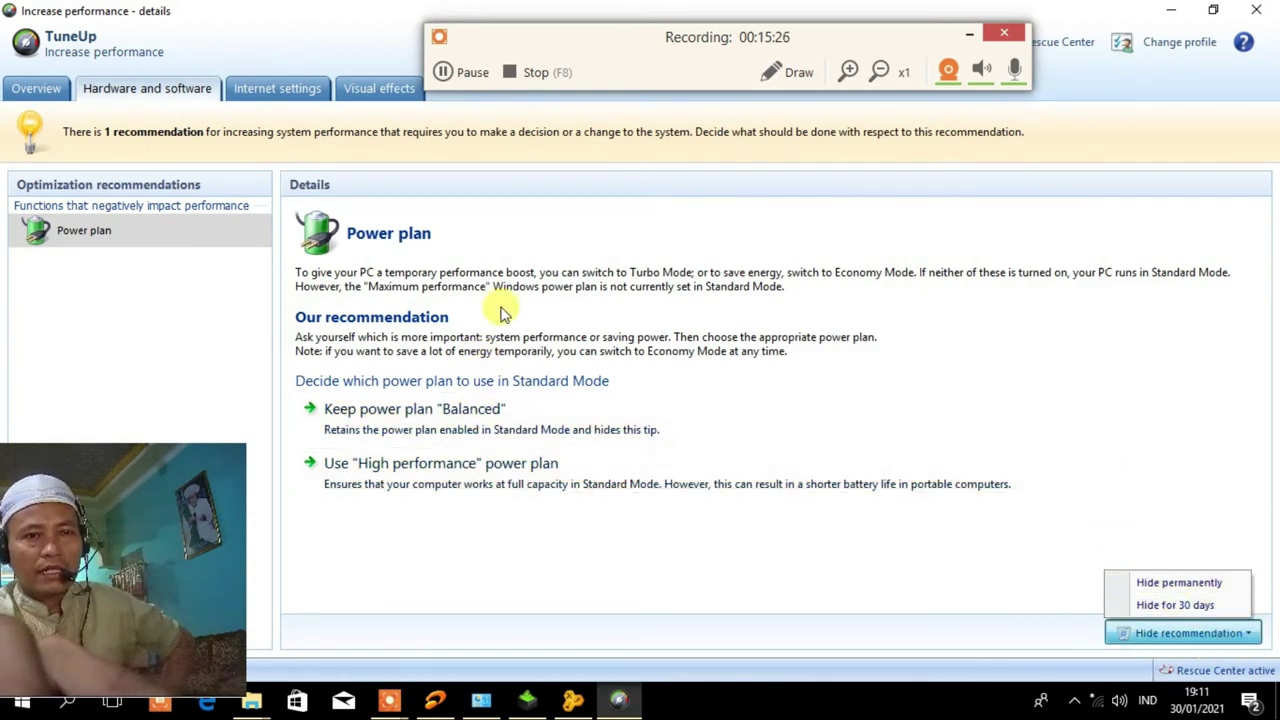
left_click(1198, 588)
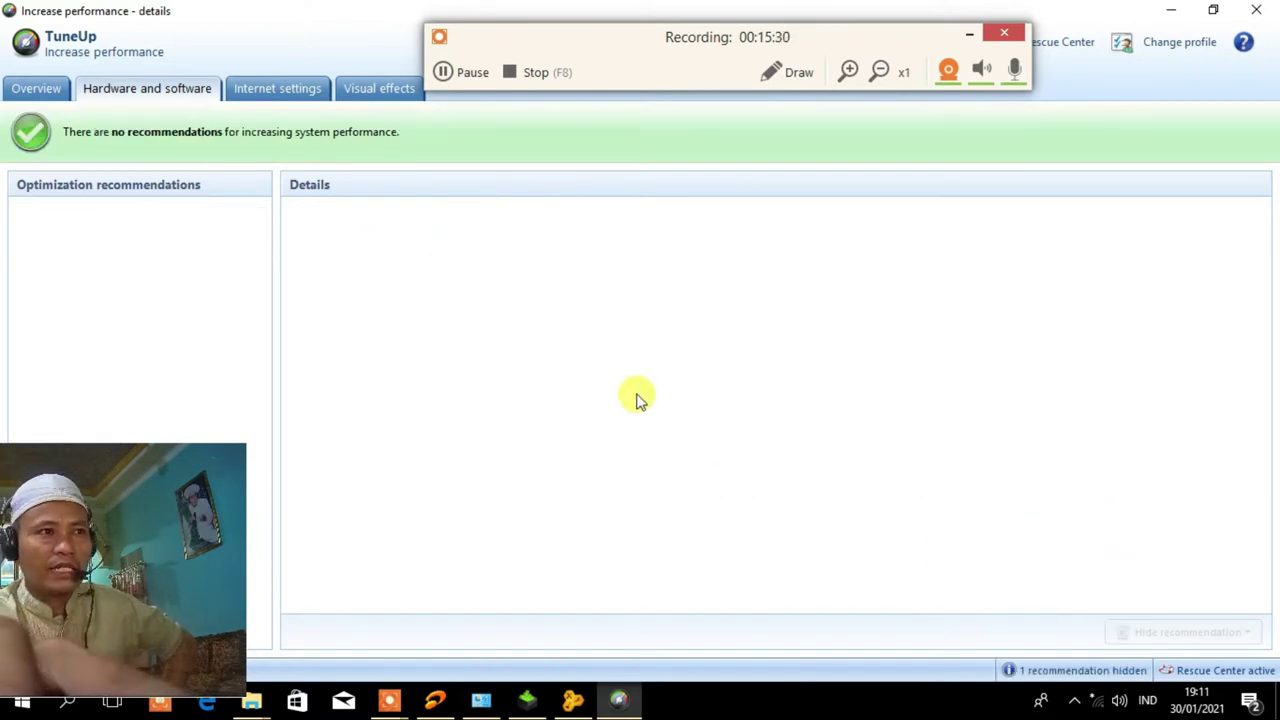
Check the Internet settings and Visual effects recommendations, then close the details window.
left_click(272, 95)
left_click(355, 90)
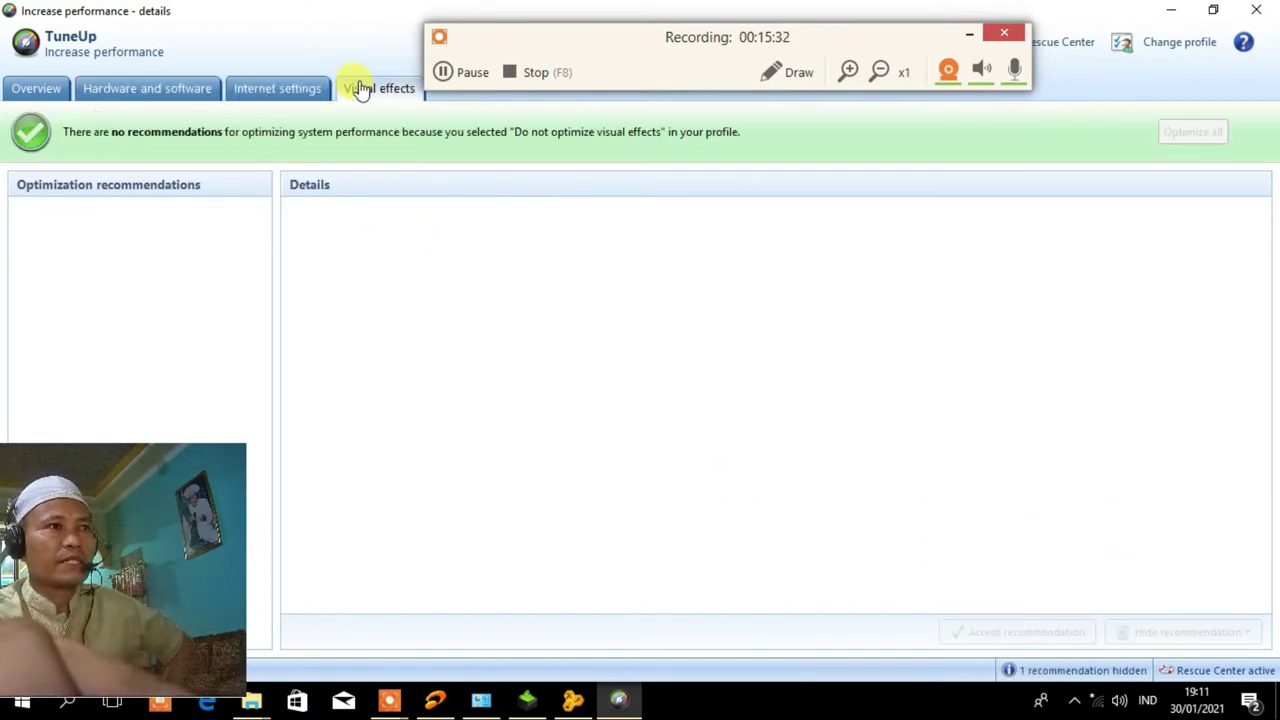
left_click(1262, 12)
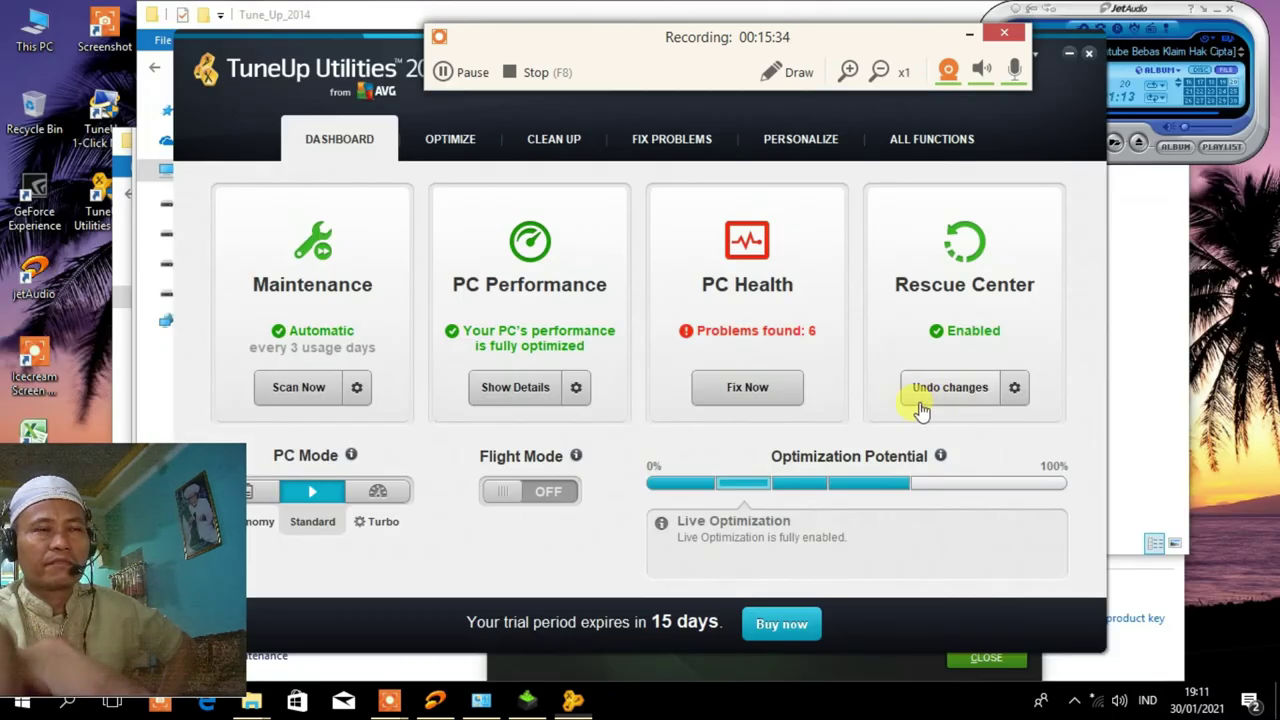
Permanently hide the firewall, User Account Control and administrative shares problems.
left_click(747, 389)
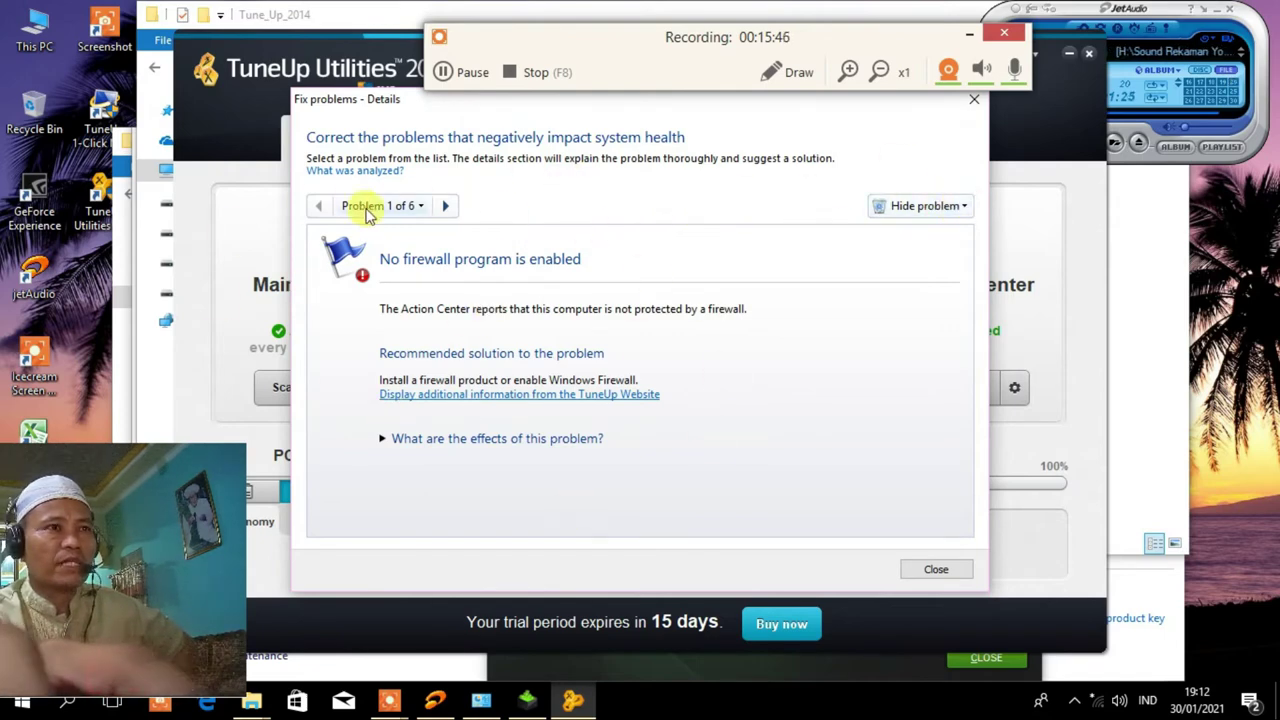
left_click(965, 209)
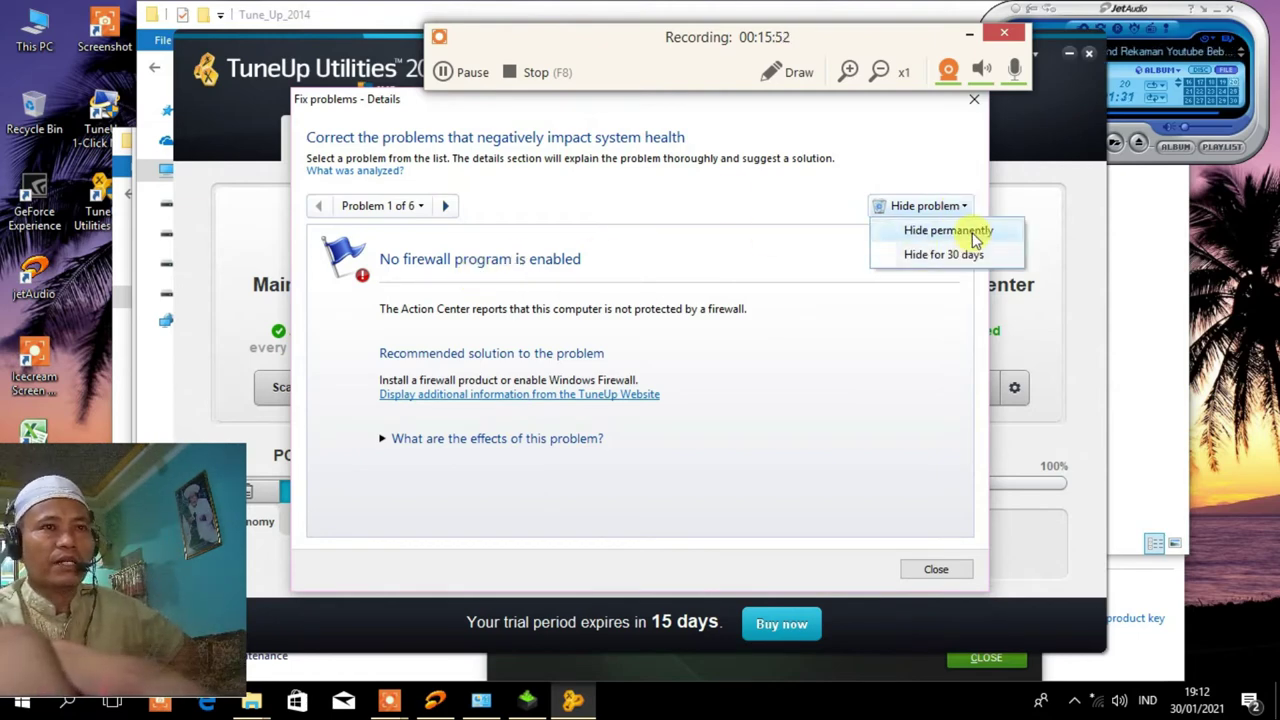
left_click(948, 232)
left_click(958, 208)
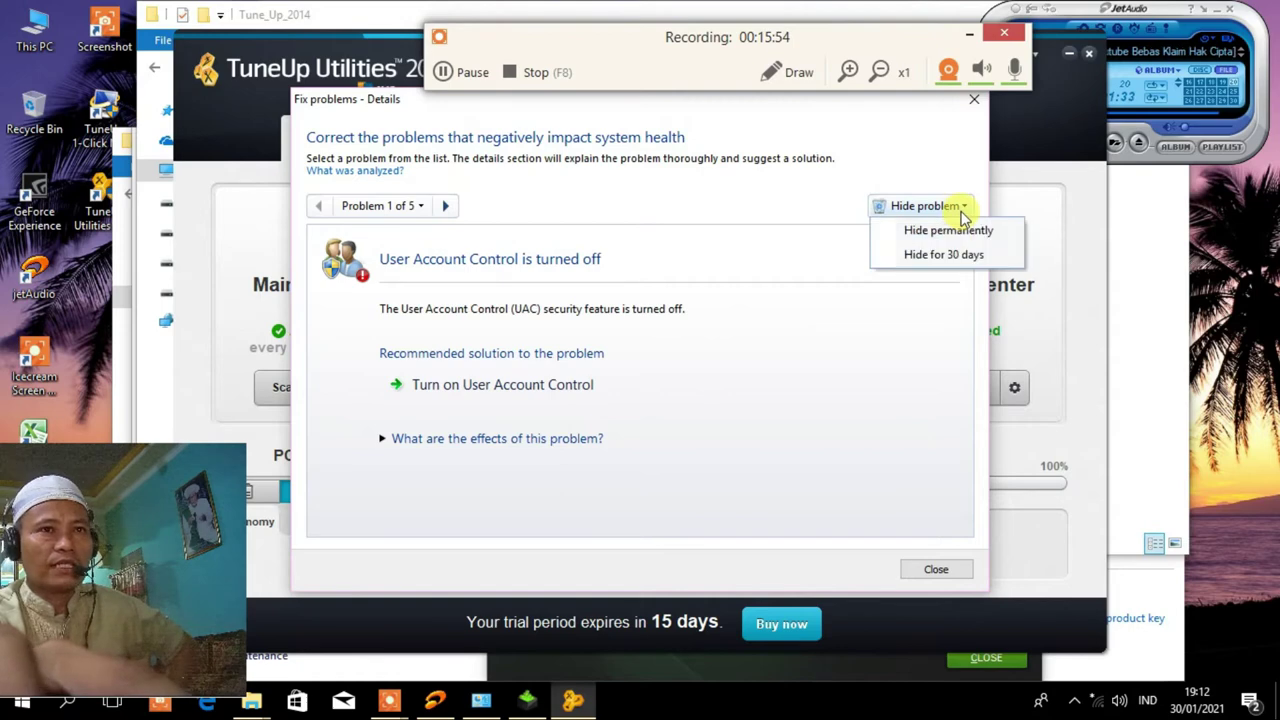
left_click(948, 232)
left_click(955, 206)
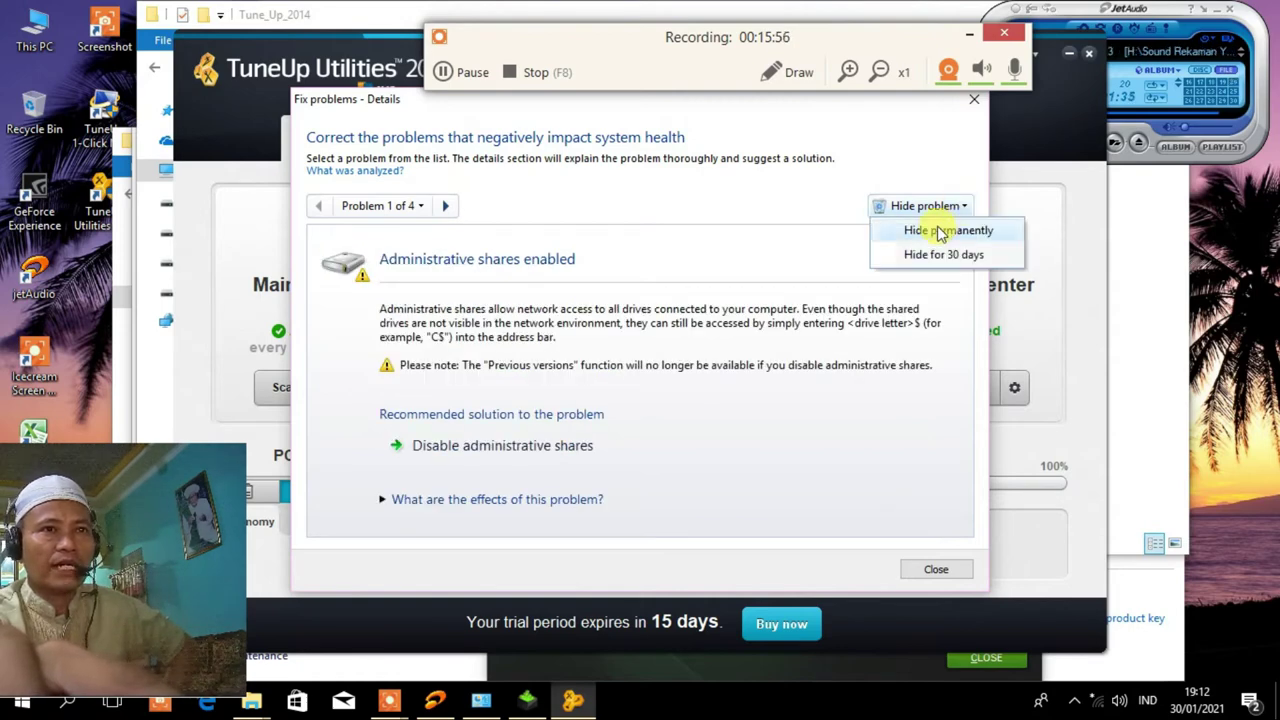
left_click(943, 230)
Permanently hide the Windows updates, drive-check and unique identification problems, then close the list.
left_click(966, 208)
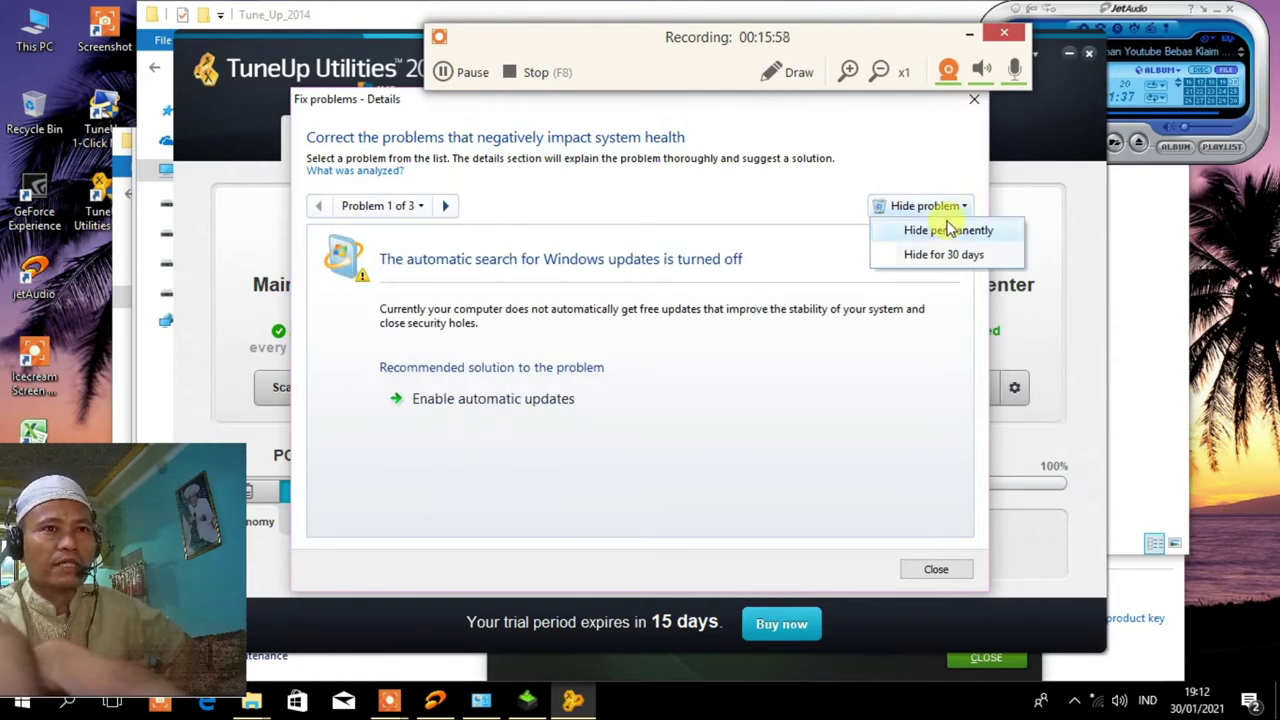
left_click(945, 230)
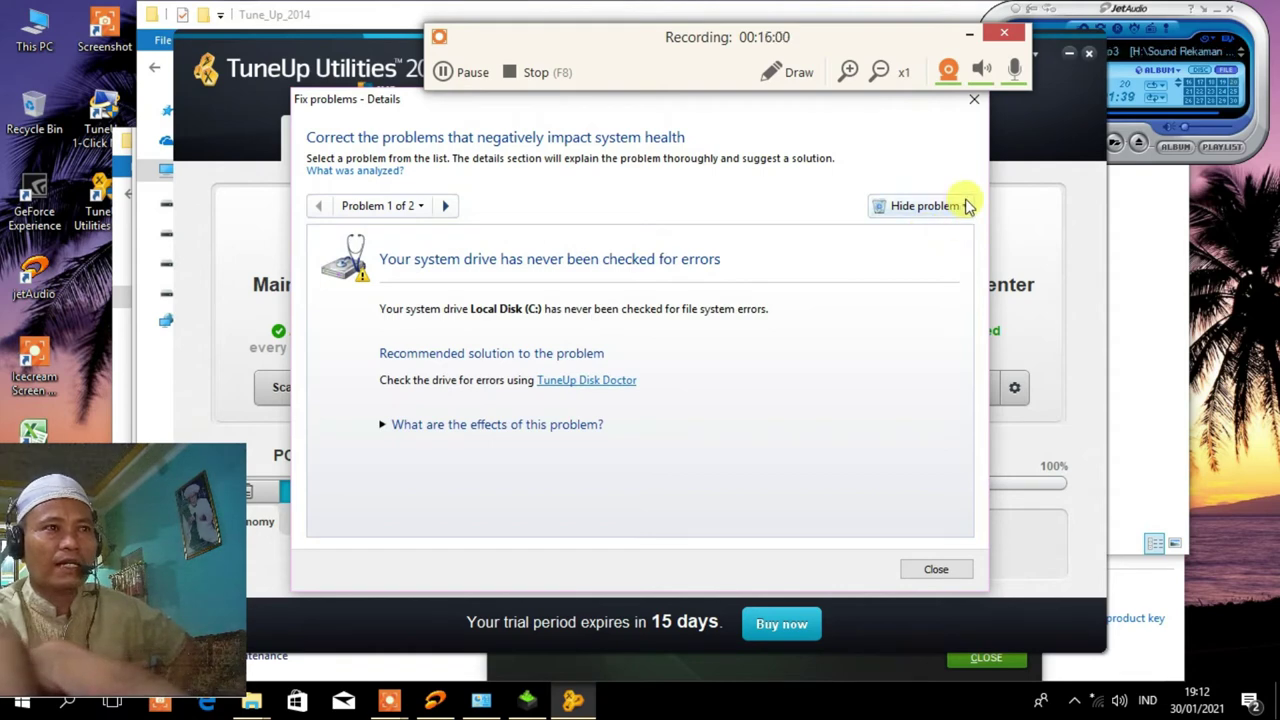
left_click(966, 207)
left_click(947, 231)
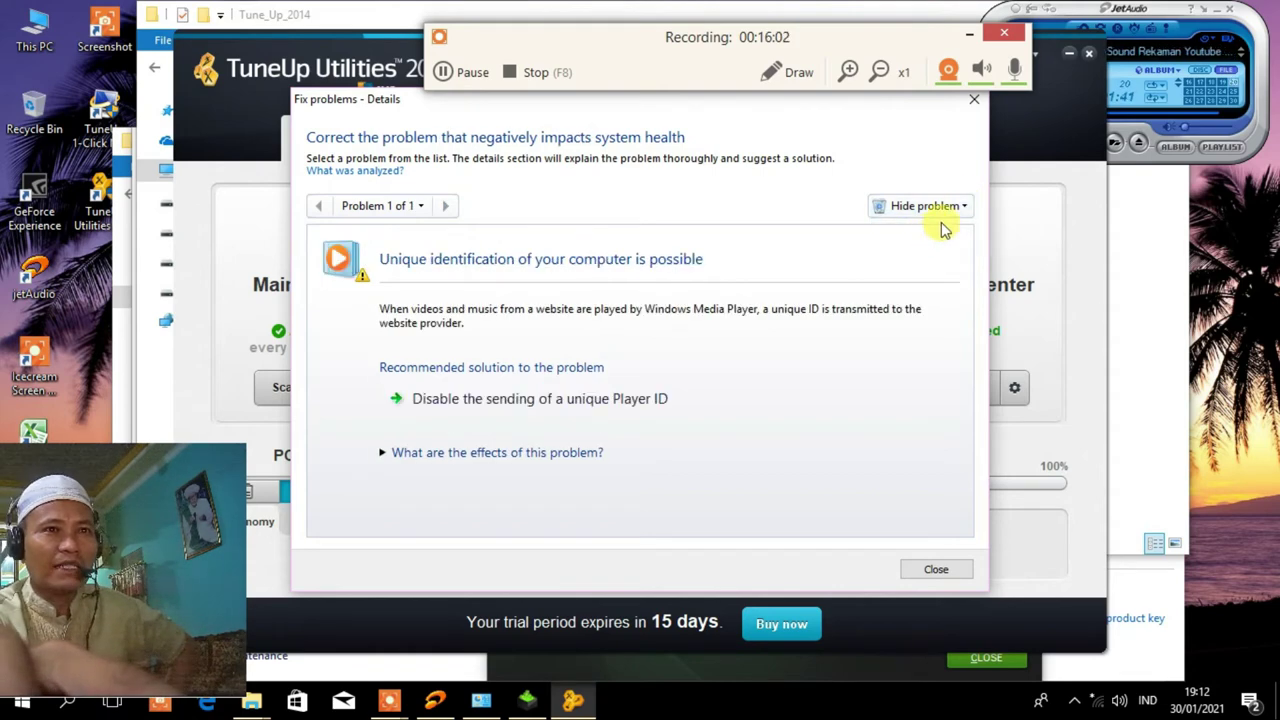
left_click(966, 209)
left_click(954, 232)
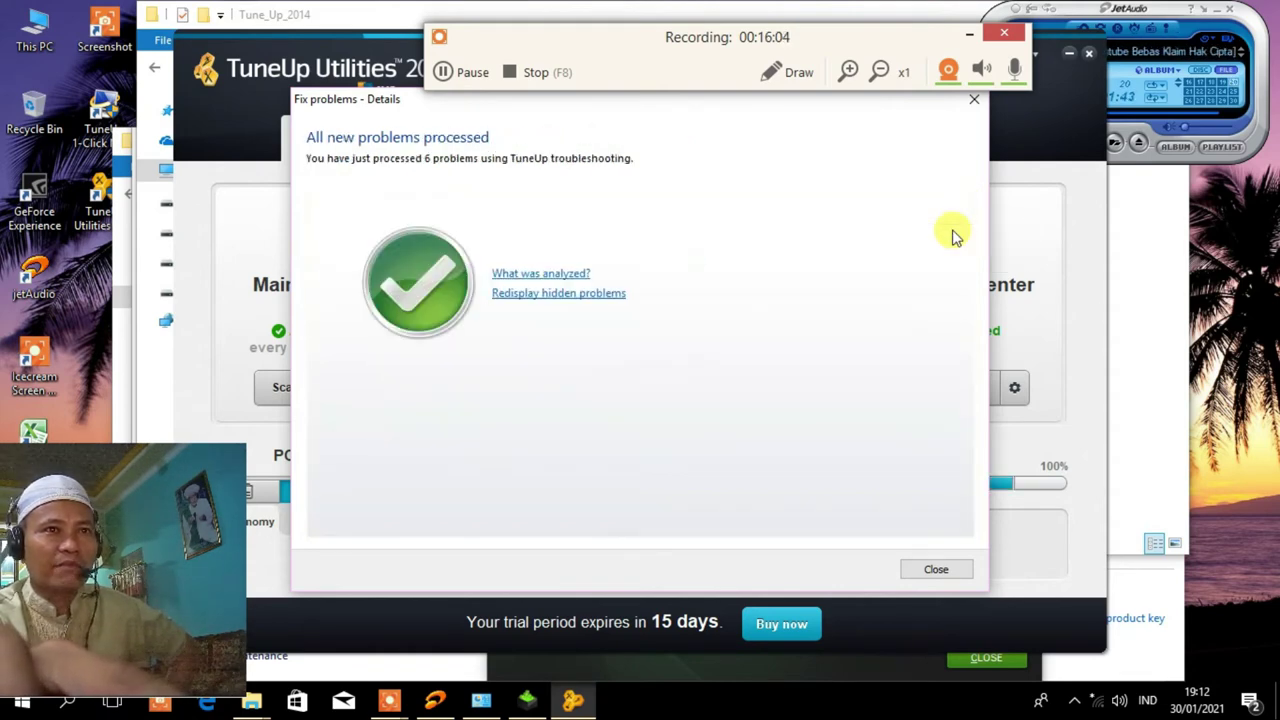
left_click(935, 570)
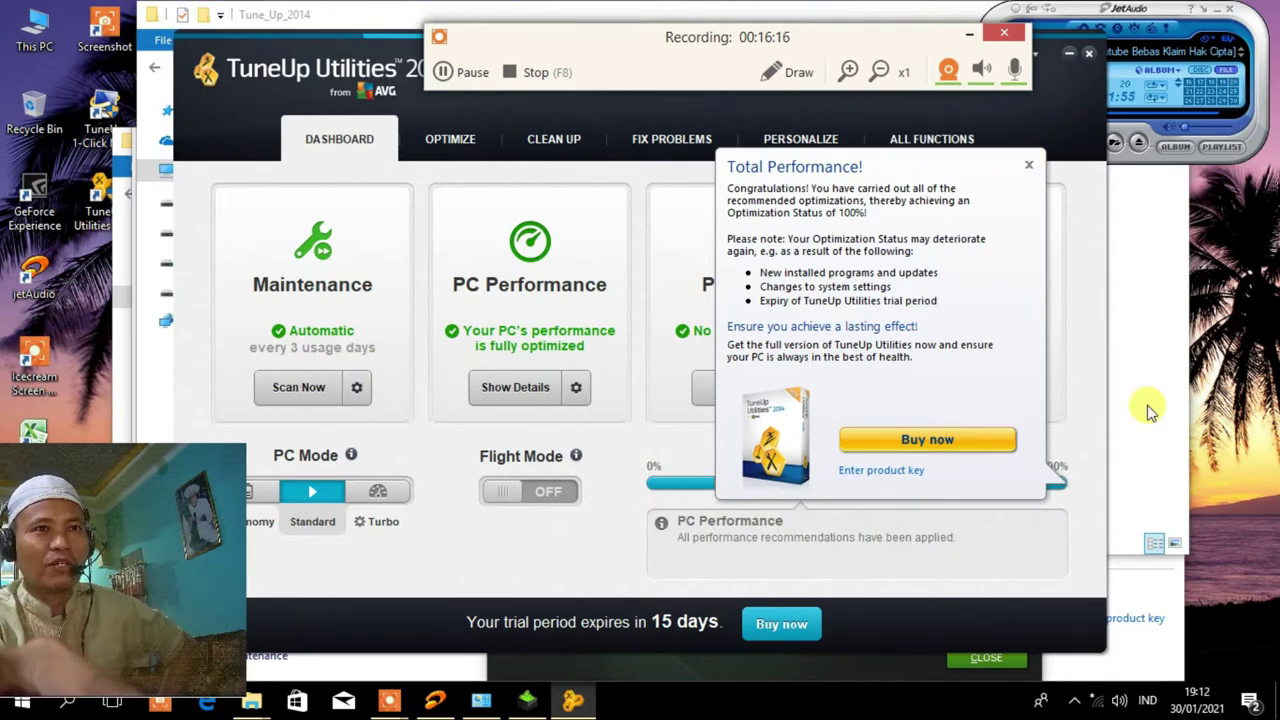
Dismiss the Total Performance popup and browse Clean Up, Fix Problems, Personalize, All Functions, ending on Optimize.
left_click(1032, 166)
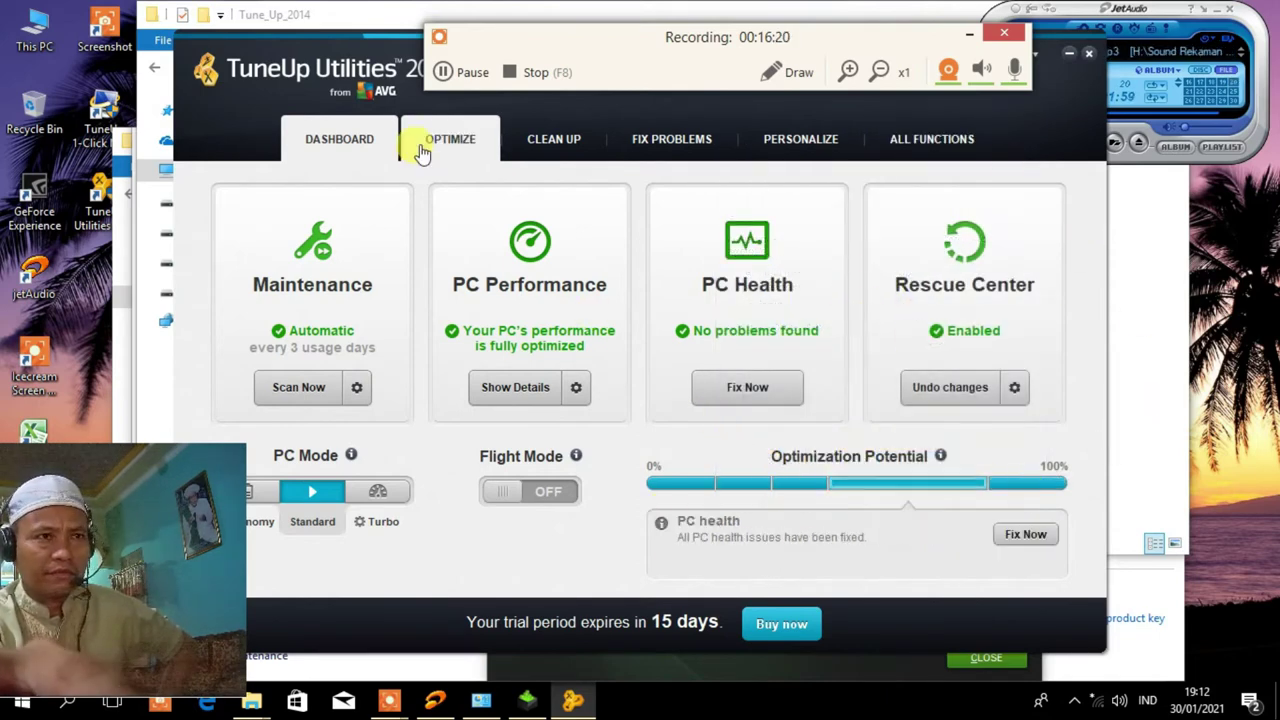
left_click(455, 150)
left_click(566, 145)
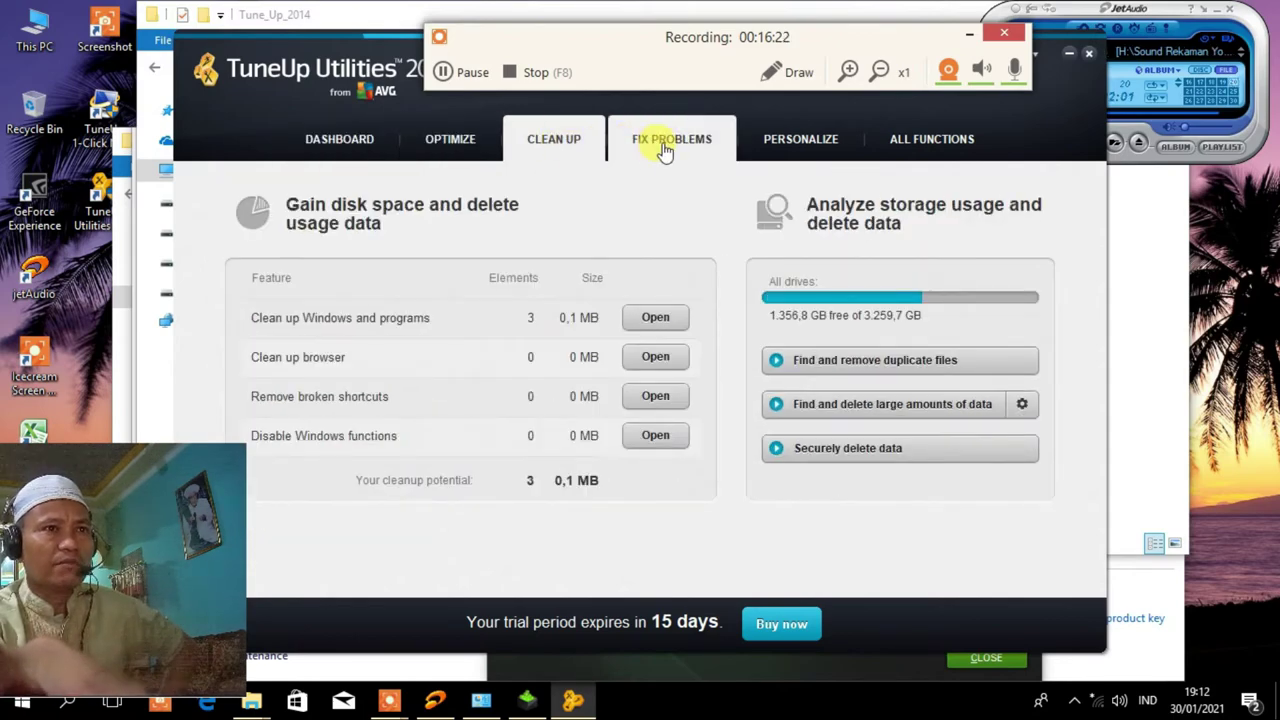
left_click(665, 145)
left_click(771, 138)
left_click(923, 143)
left_click(560, 160)
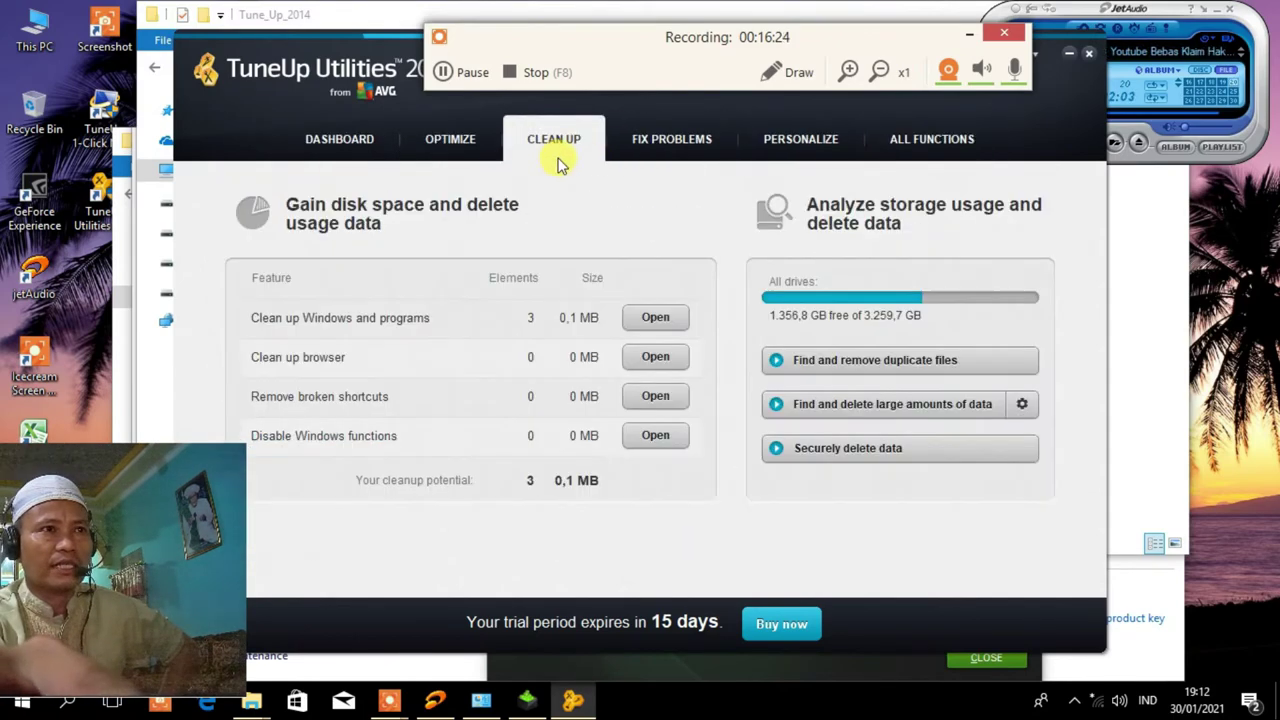
left_click(673, 137)
left_click(770, 138)
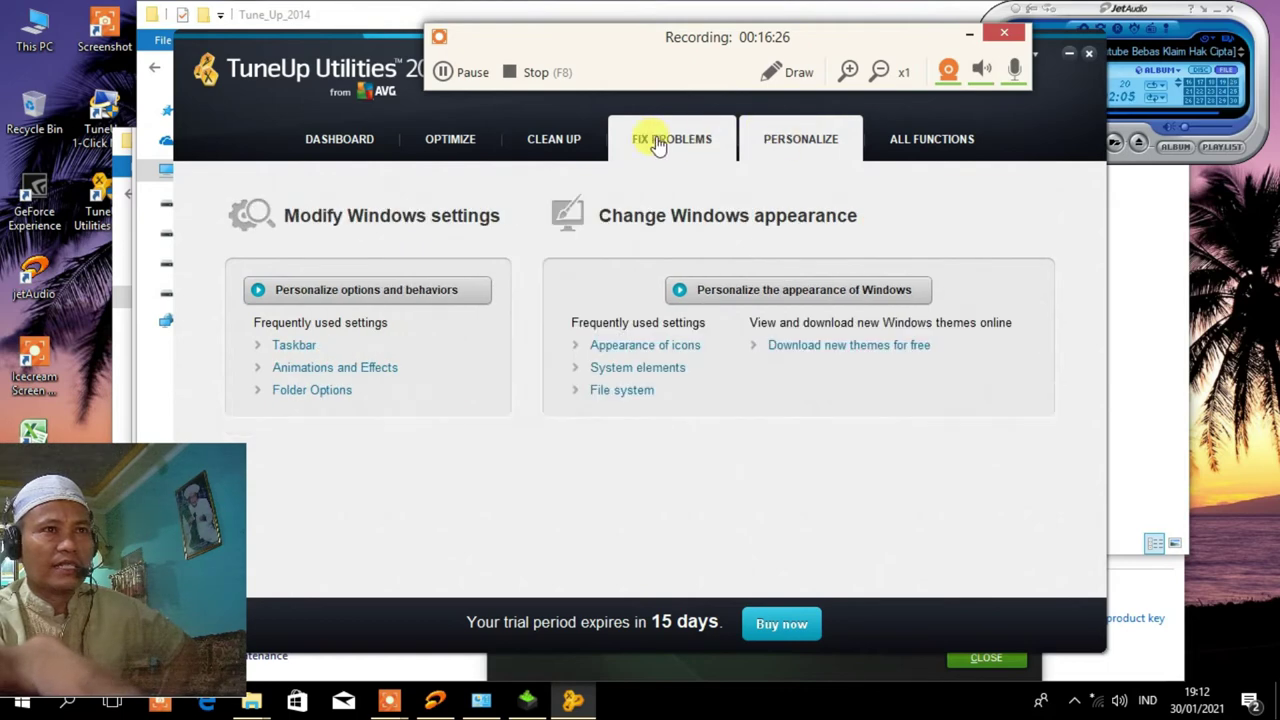
left_click(569, 137)
left_click(449, 134)
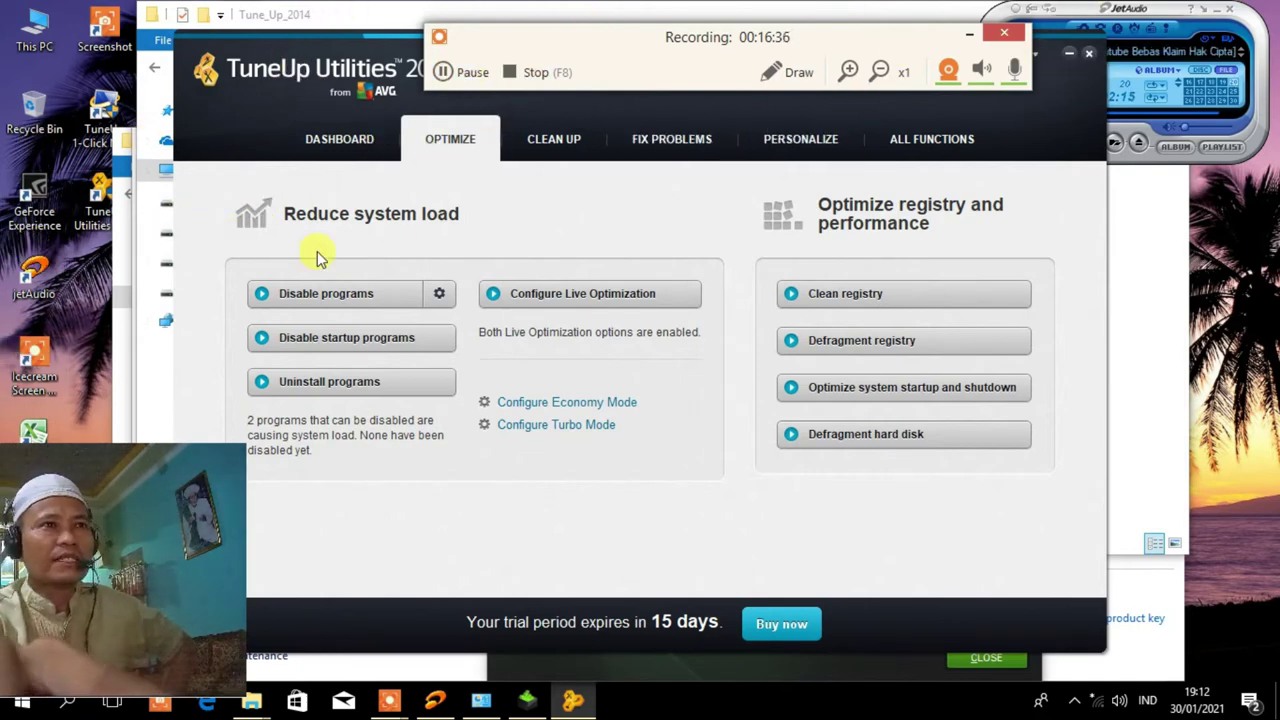
Close TuneUp Utilities and the finished NVIDIA 382.33 installer, returning to the Drivers folder.
left_click(1089, 56)
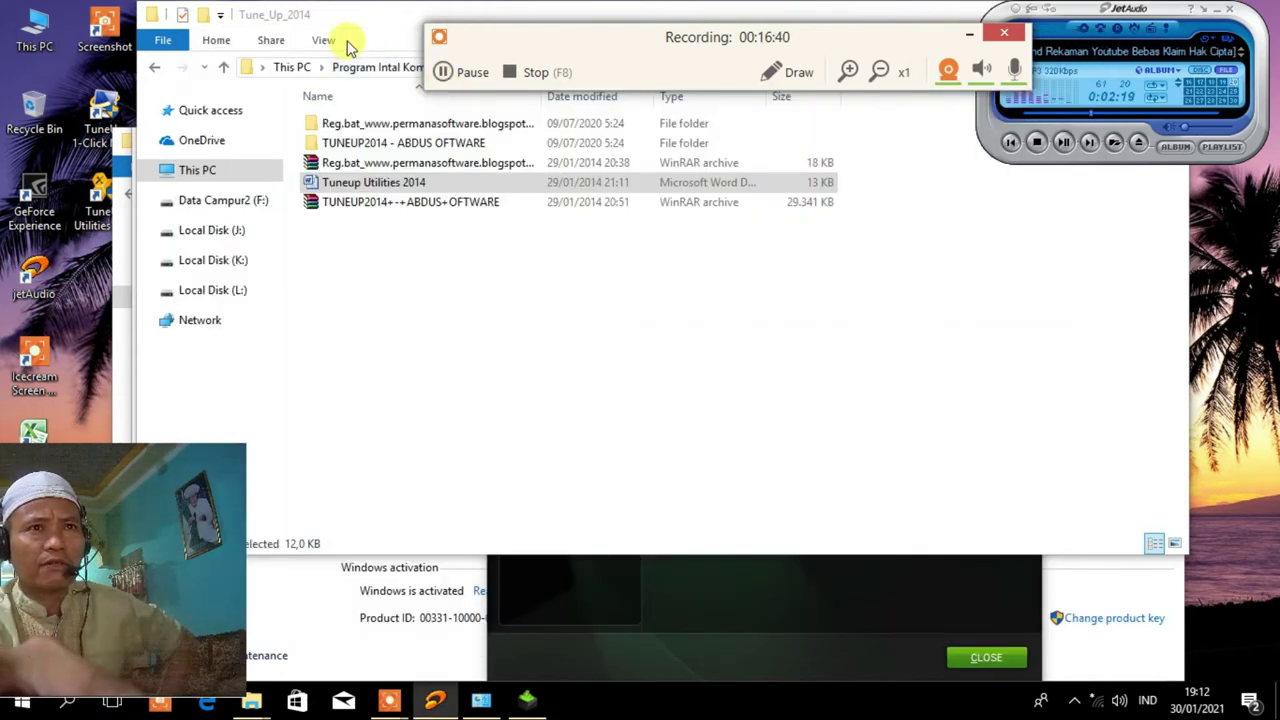
left_click(119, 190)
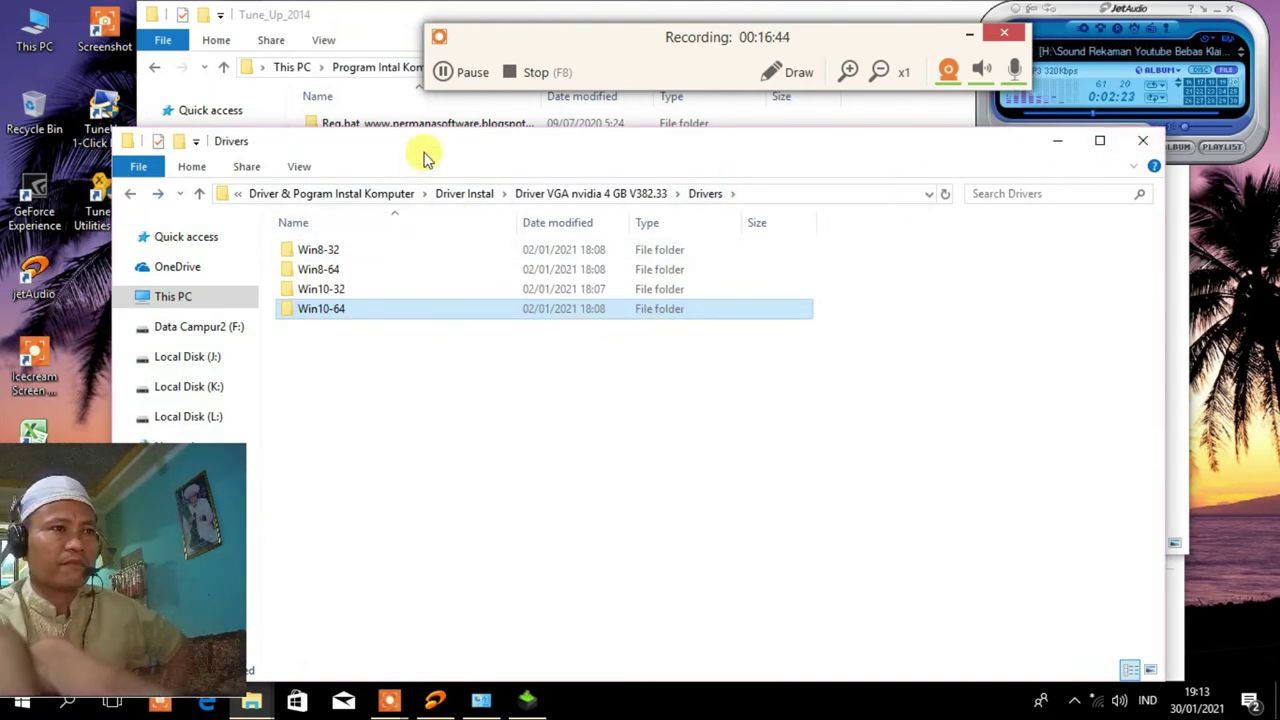
left_click(527, 700)
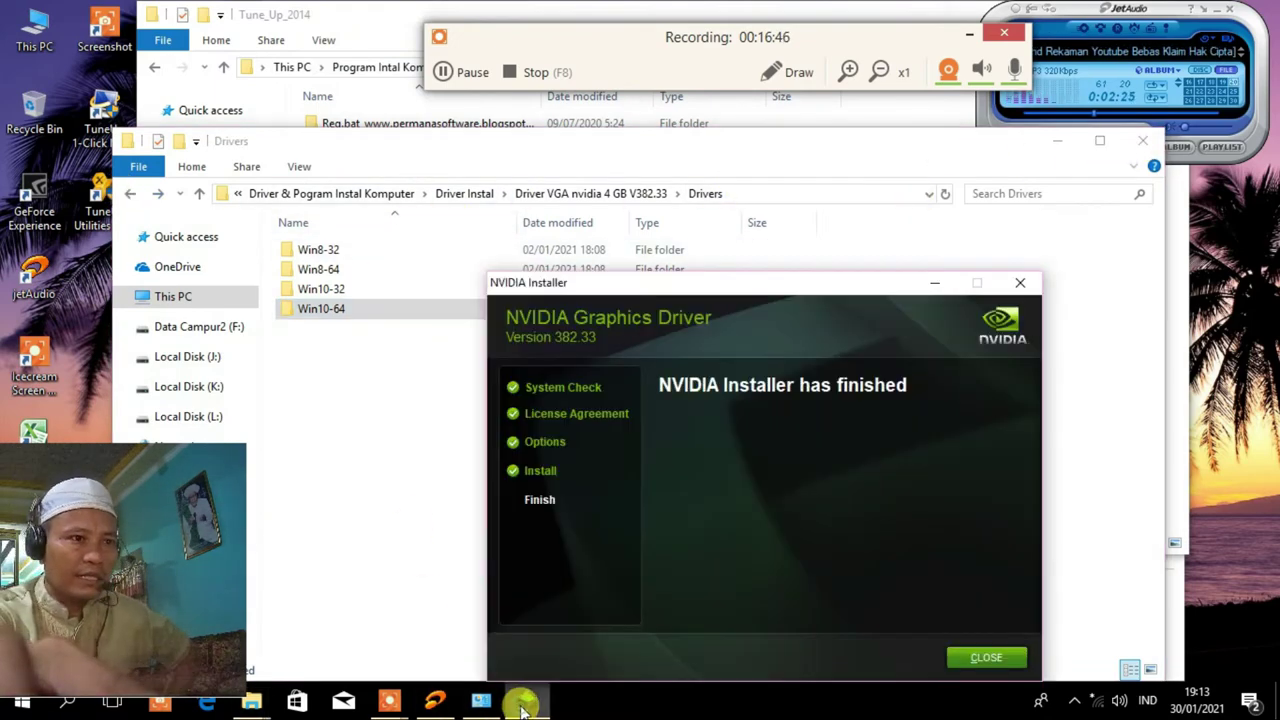
left_click(987, 658)
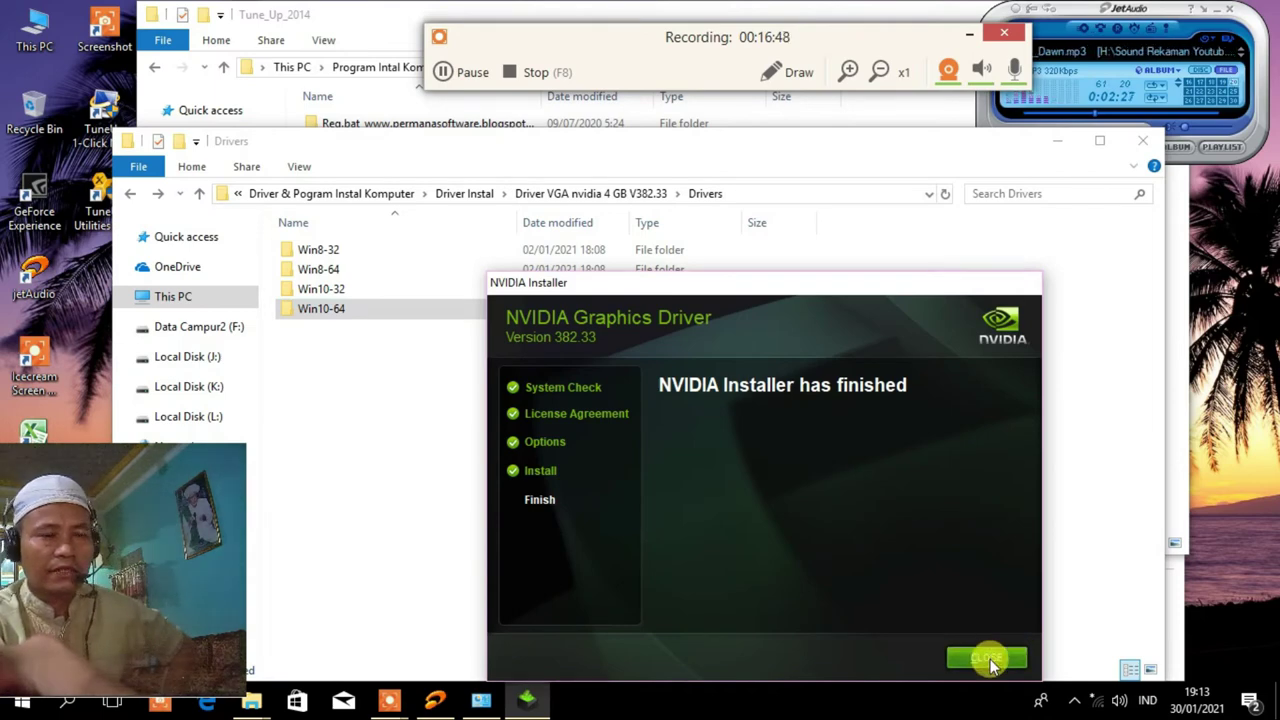
right_click(40, 42)
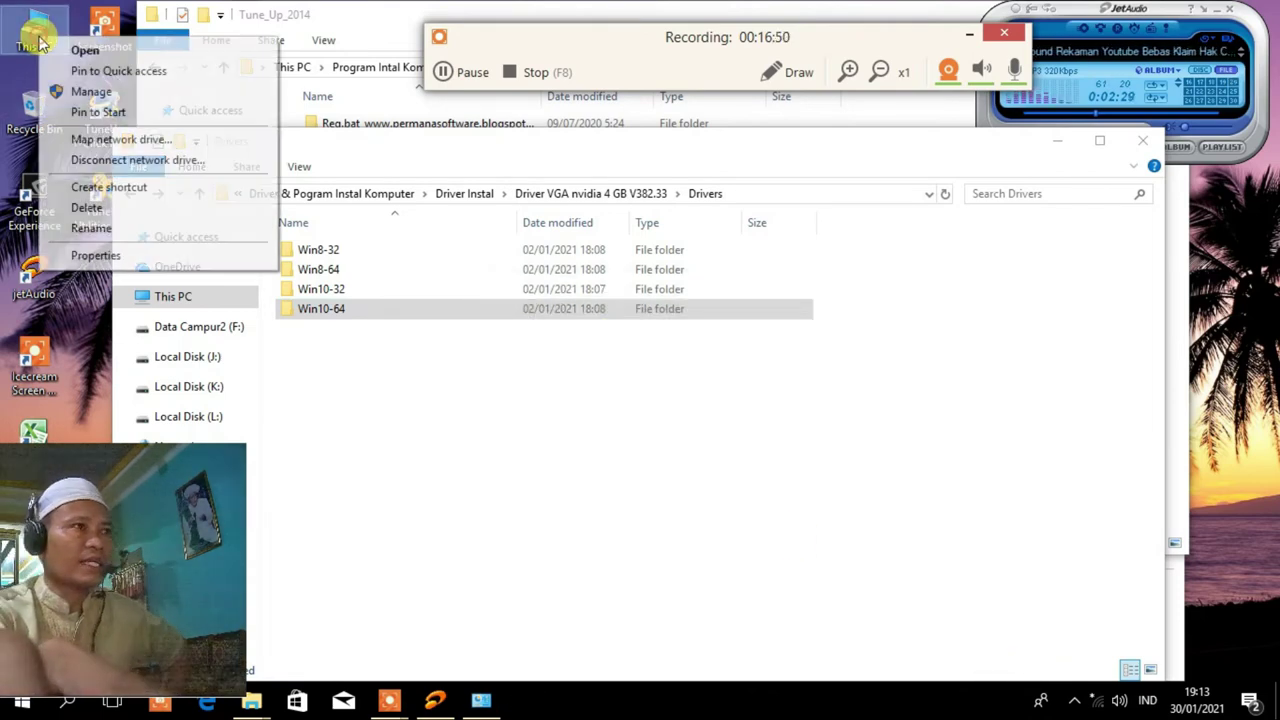
Open This PC's System properties and Device Manager, then close both windows.
left_click(88, 256)
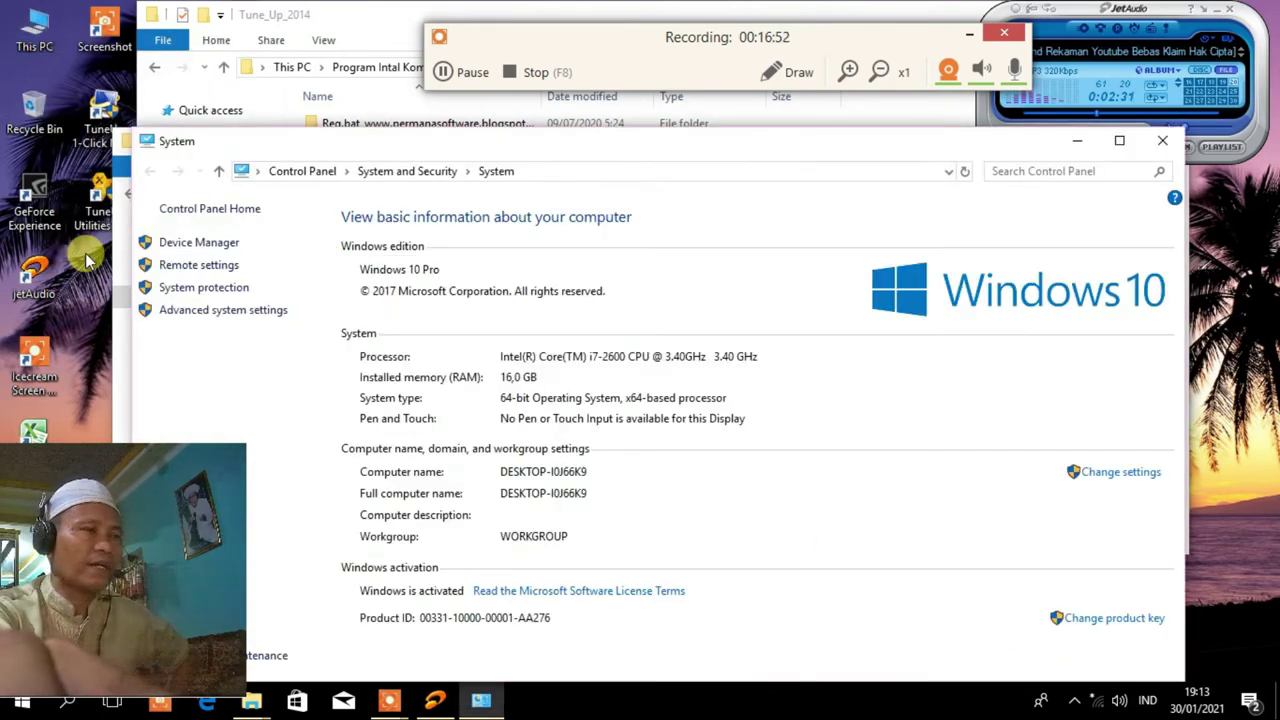
left_click(210, 243)
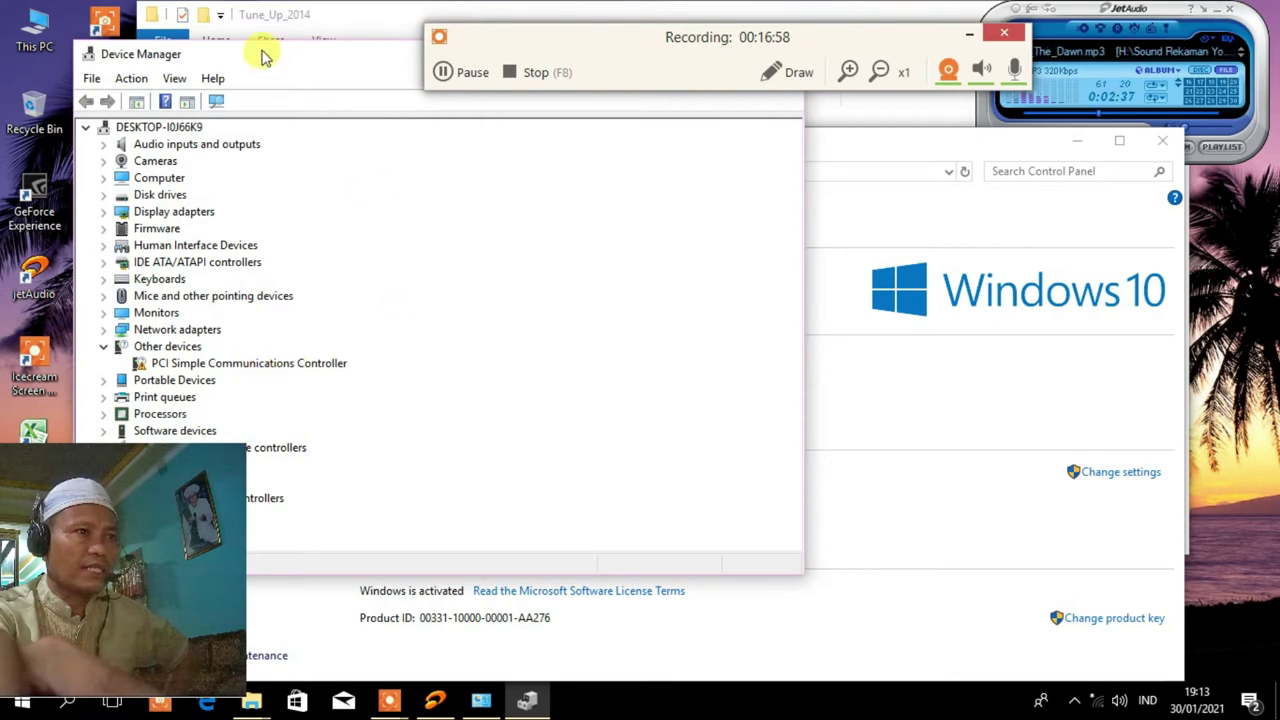
left_click_drag(280, 62, 298, 128)
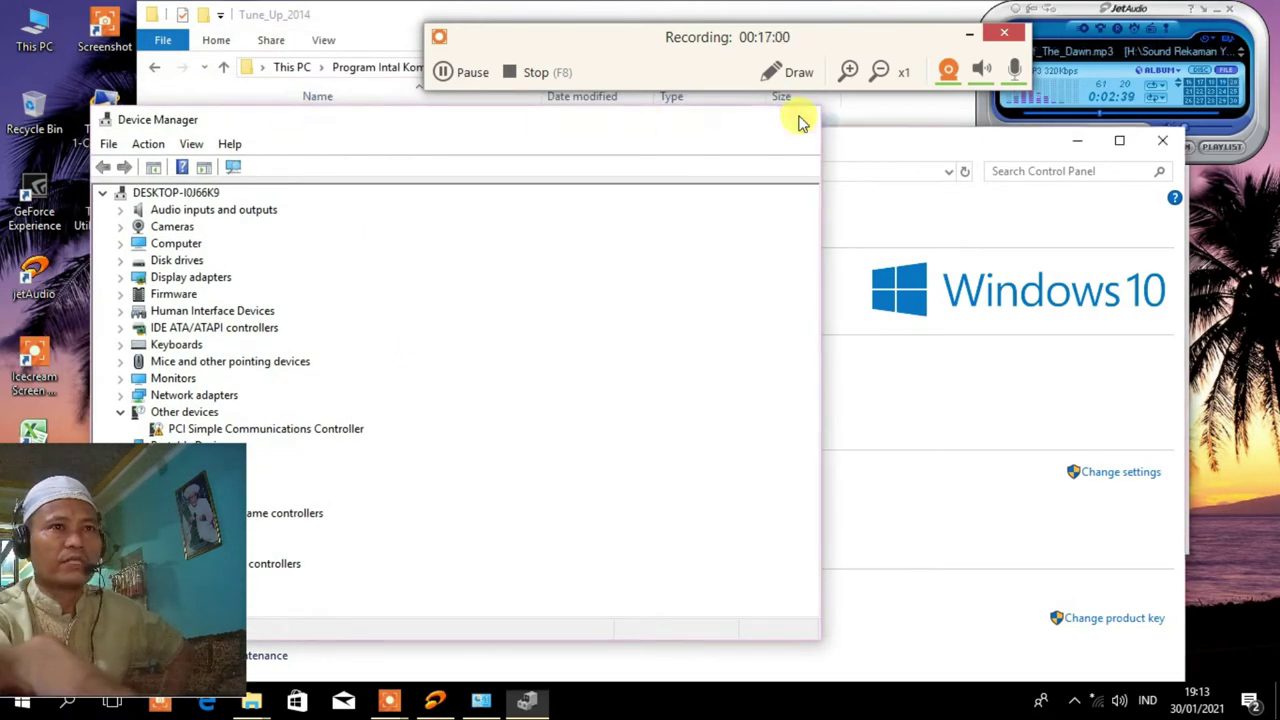
left_click(803, 117)
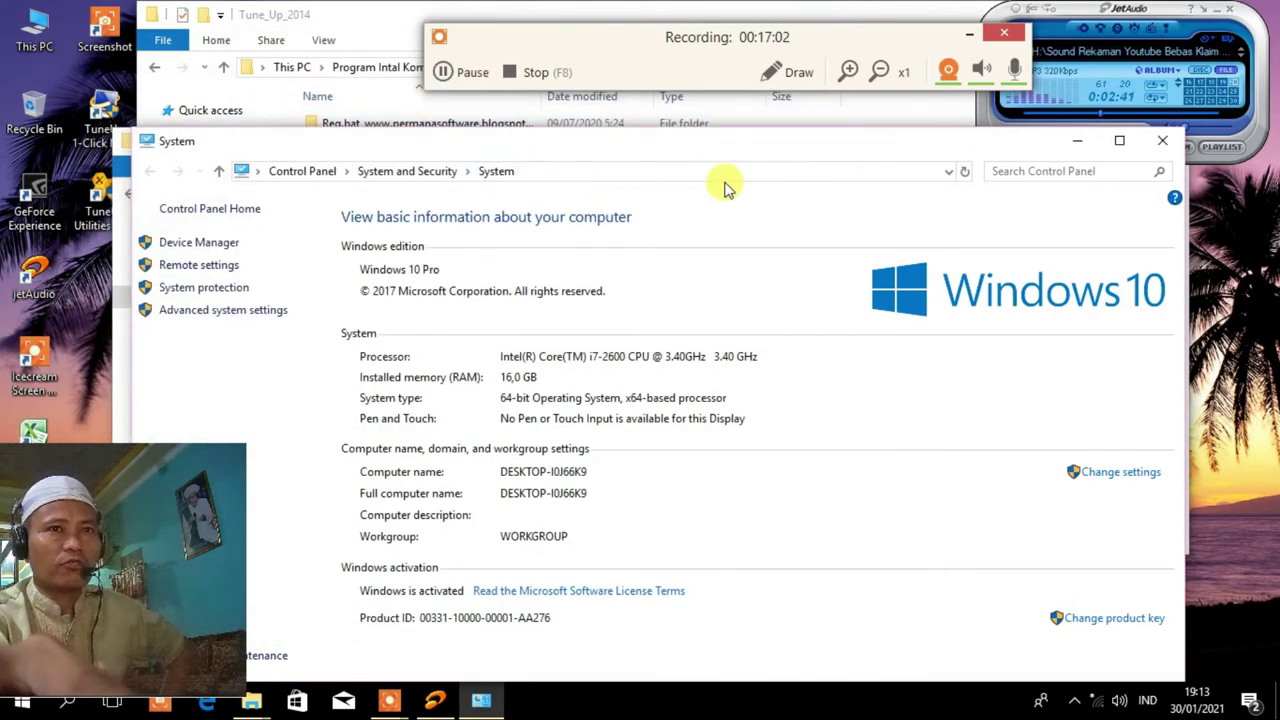
left_click(1162, 140)
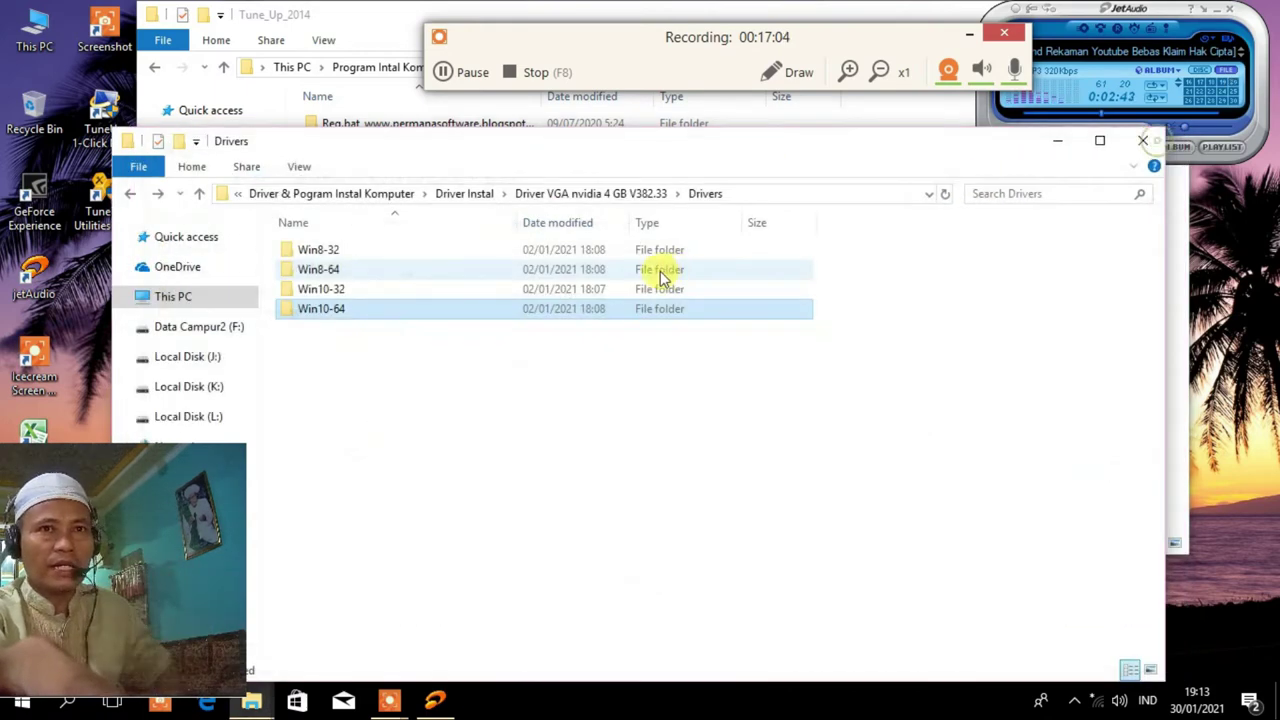
Go up to Driver Instal and run setup from the Driver Mainboard LGA H61V12 Core17 folder.
left_click(198, 194)
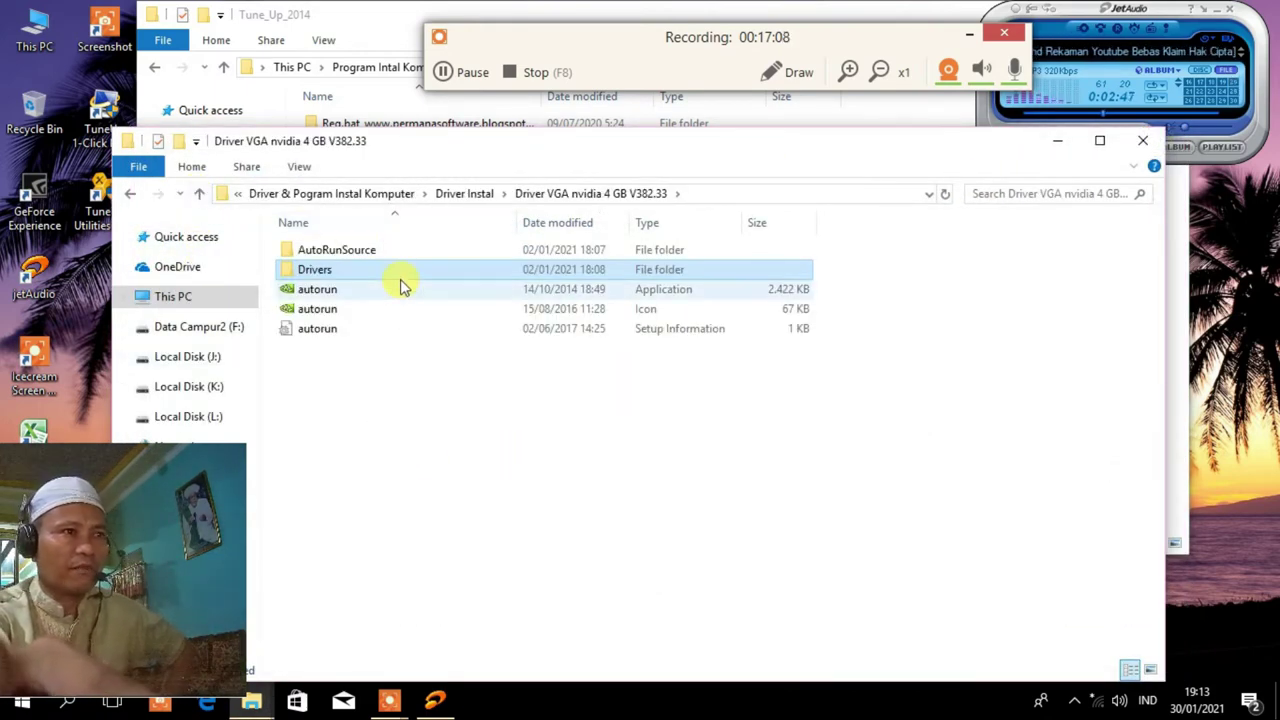
left_click(200, 194)
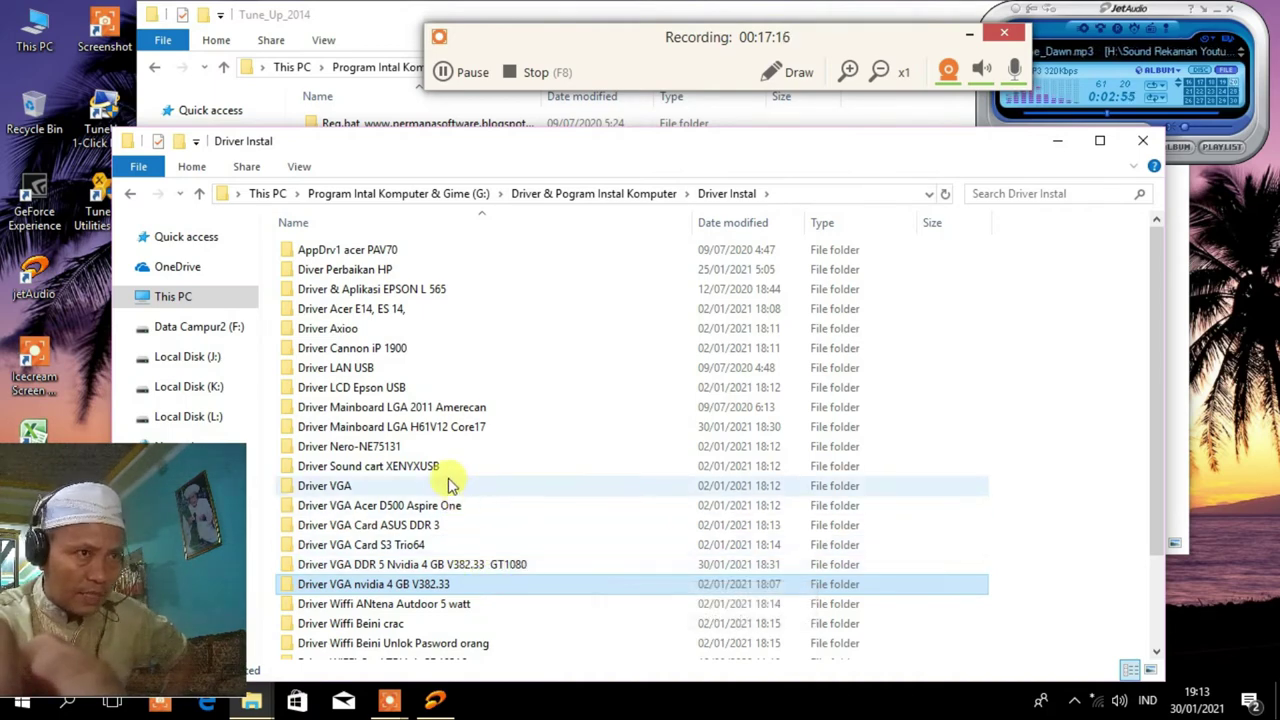
double_click(421, 425)
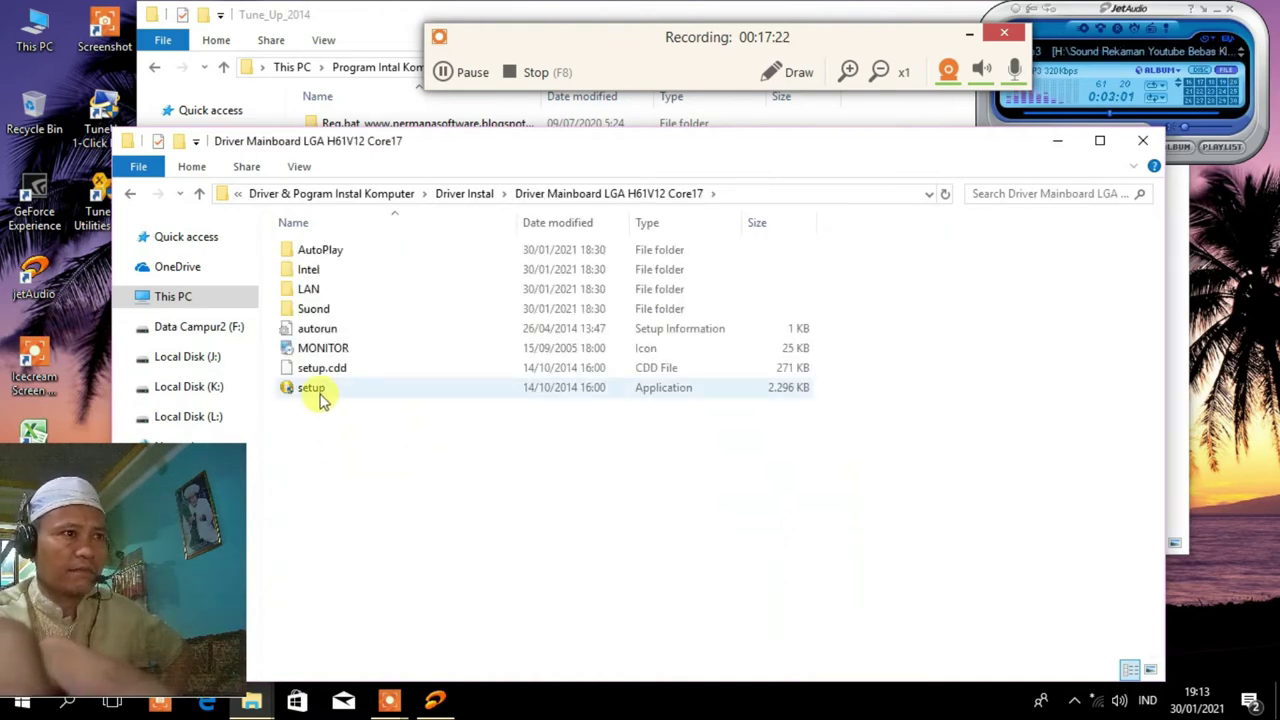
left_click(320, 396)
double_click(320, 396)
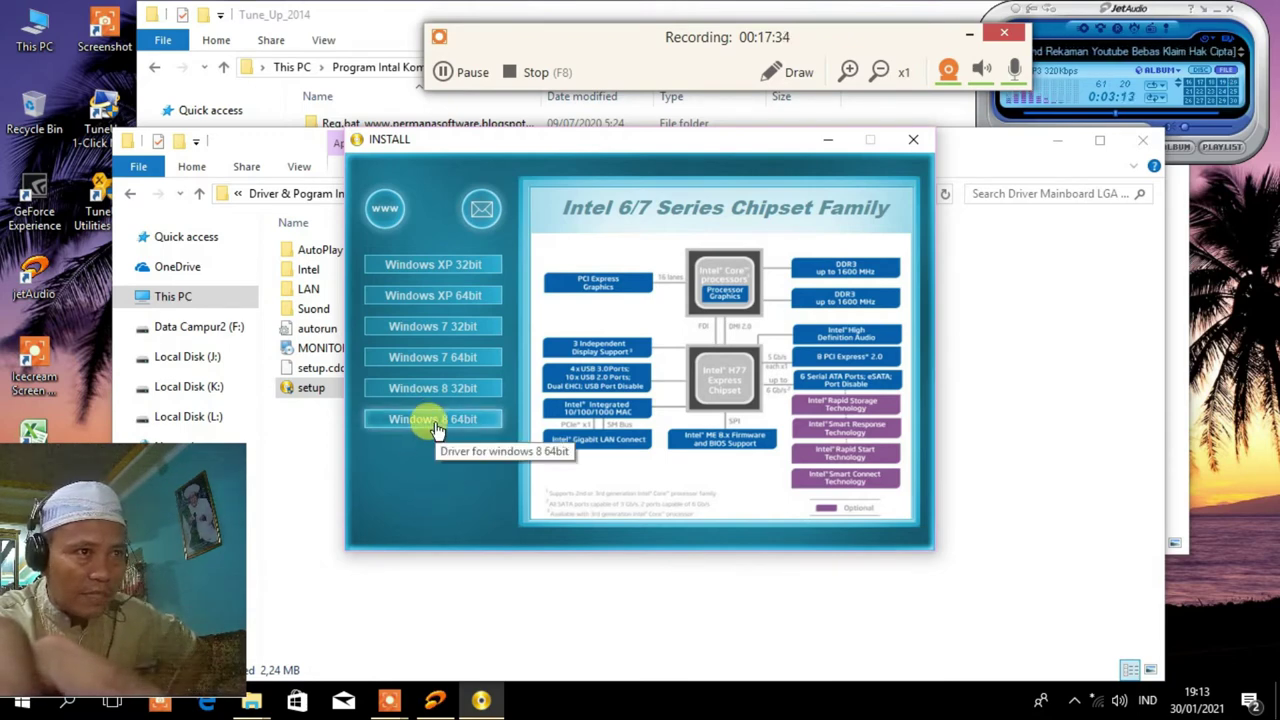
Choose Windows 8 64bit and launch the Chipset Driver installer.
left_click(435, 420)
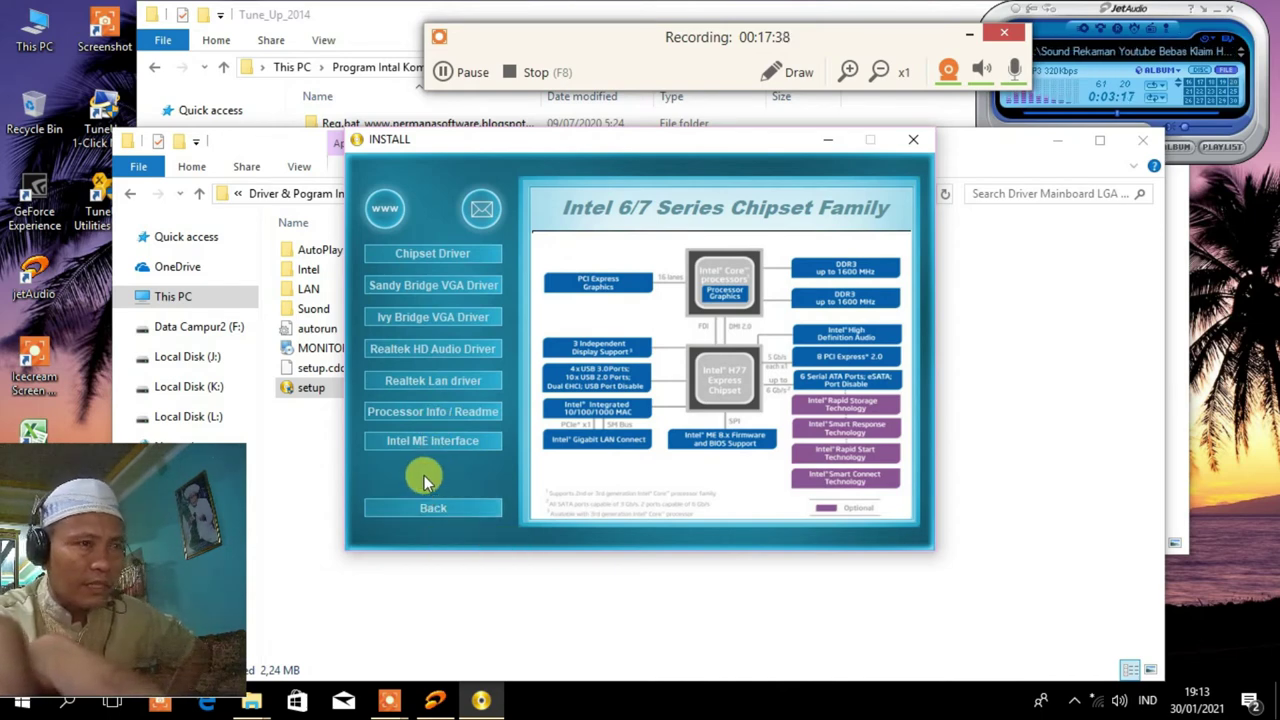
left_click(440, 253)
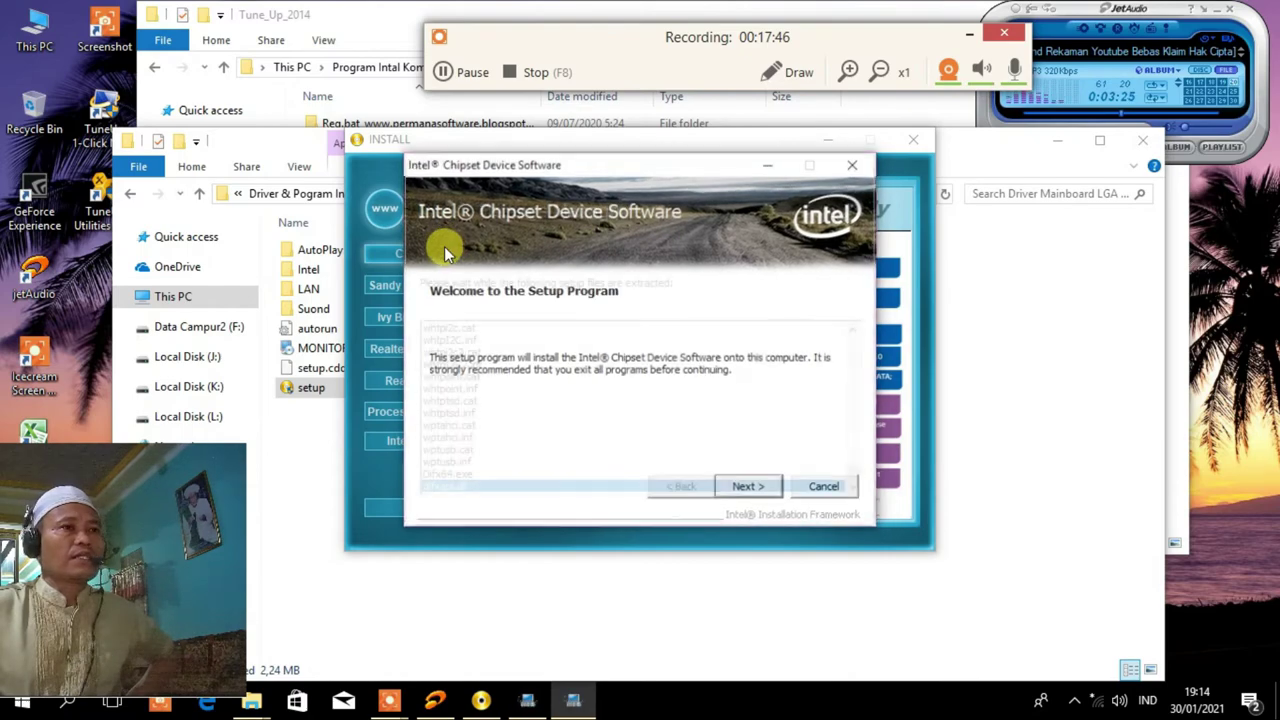
Install the Intel chipset driver through the wizard, choosing 'No, I will restart later', and finish.
left_click(748, 488)
left_click(748, 490)
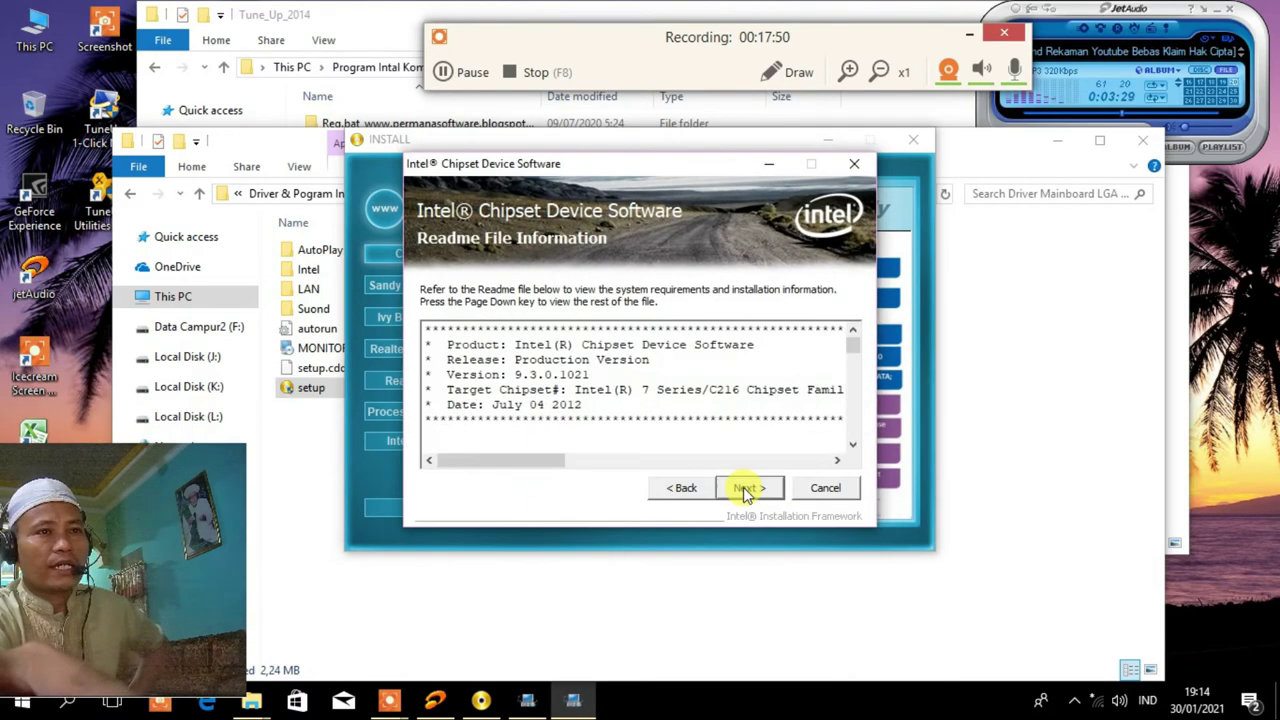
left_click(745, 490)
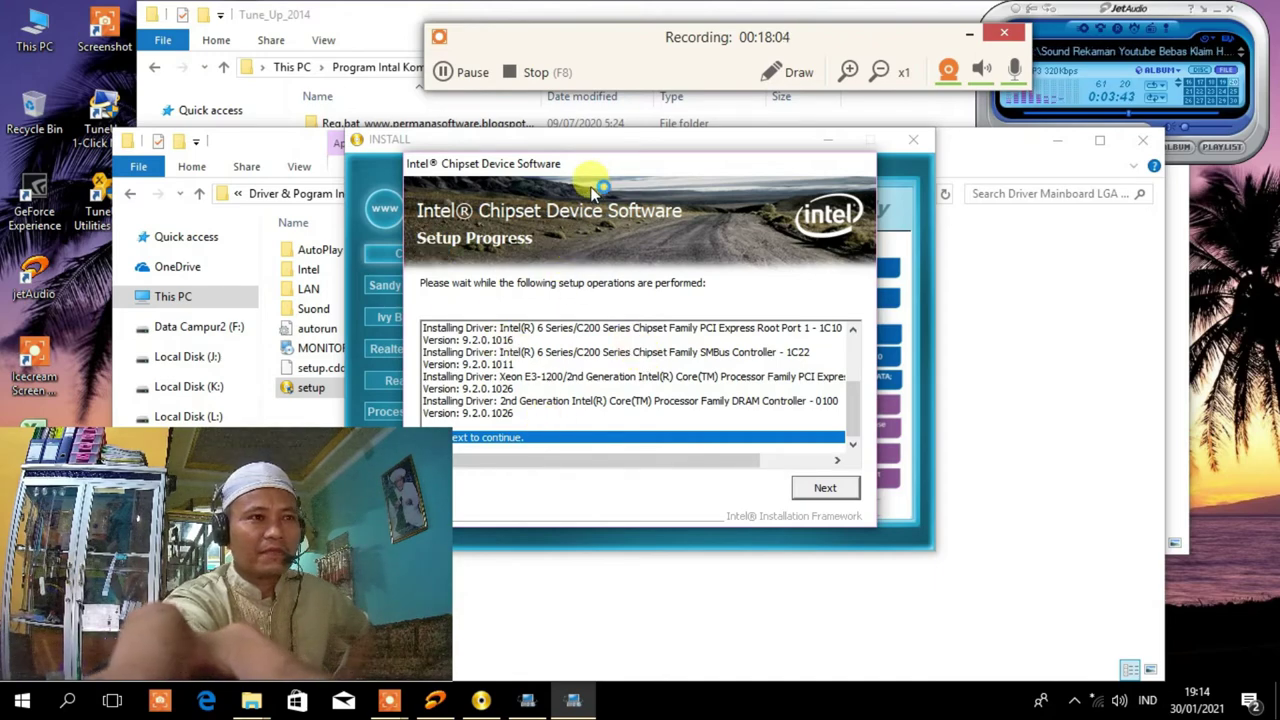
left_click(822, 489)
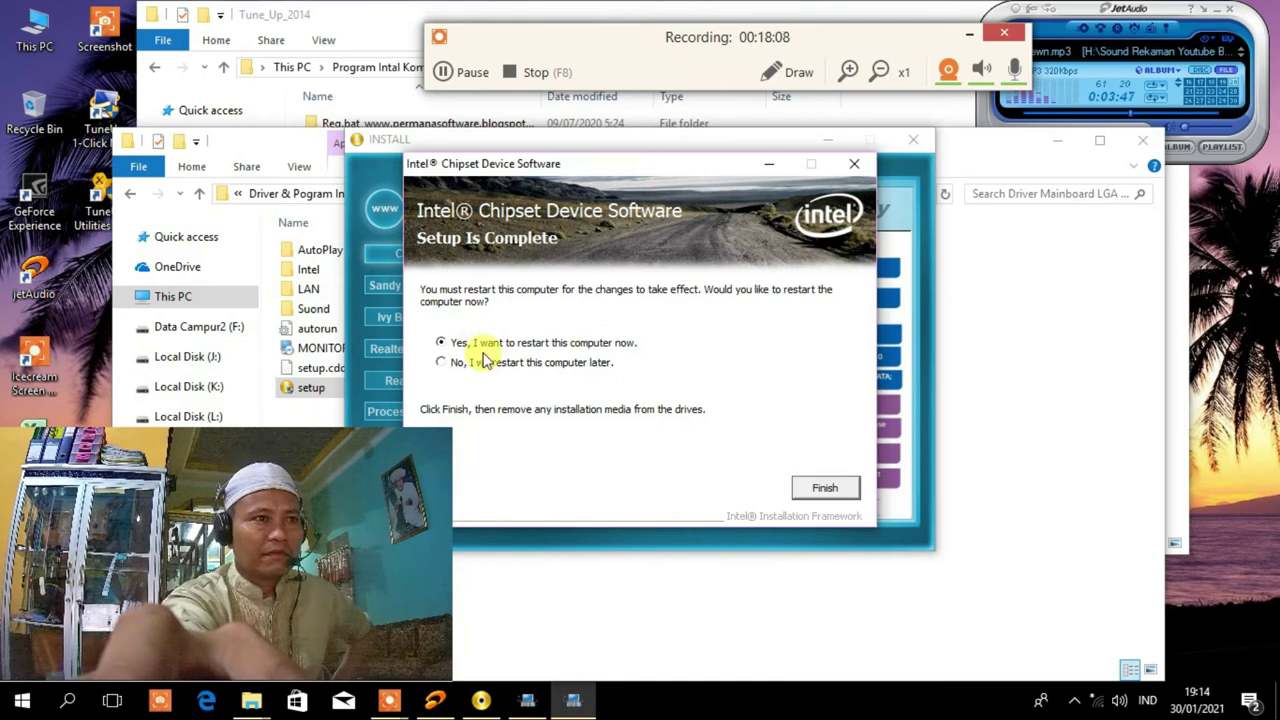
left_click(443, 363)
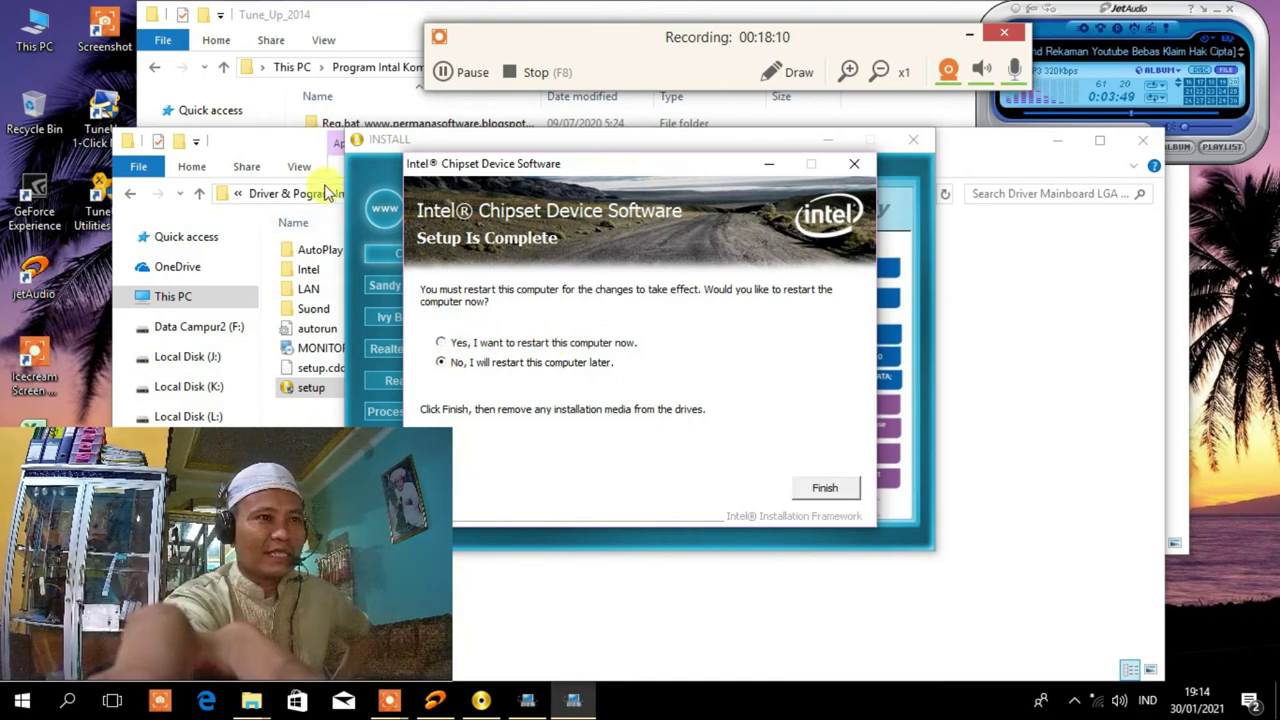
left_click(827, 489)
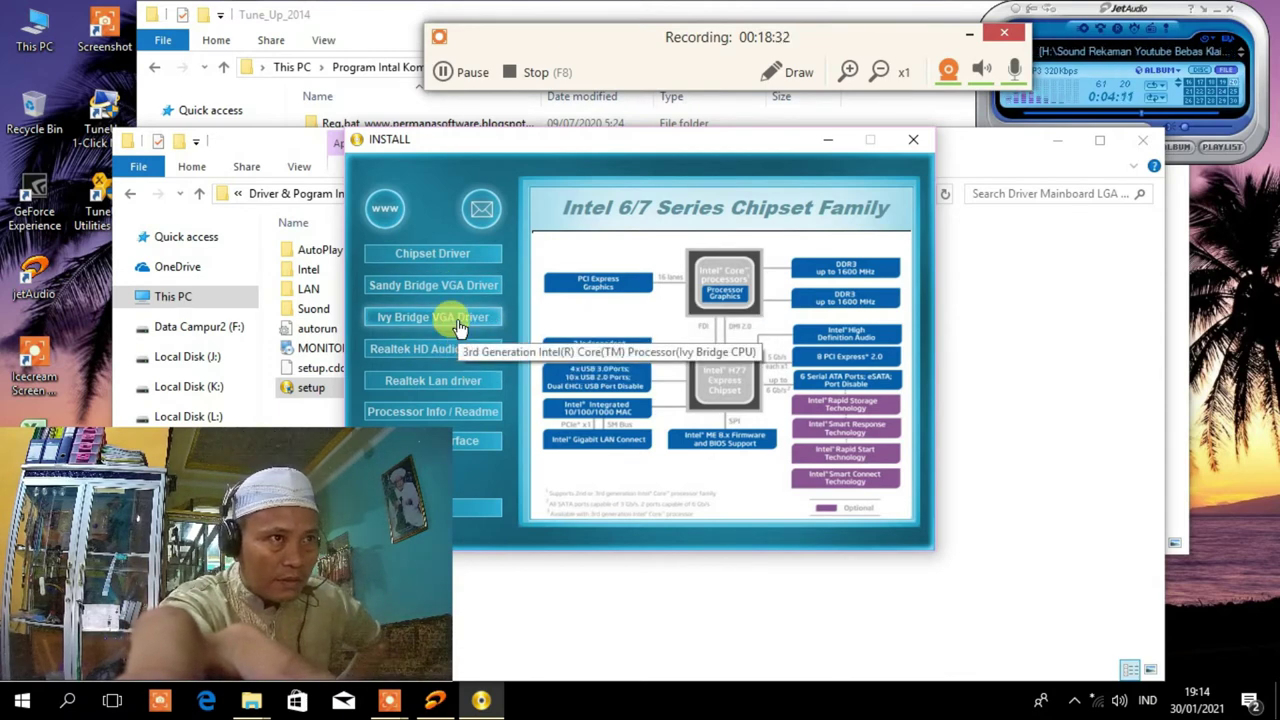
View and close the Processor Info readme, then launch the Sandy Bridge VGA driver installer.
left_click(450, 413)
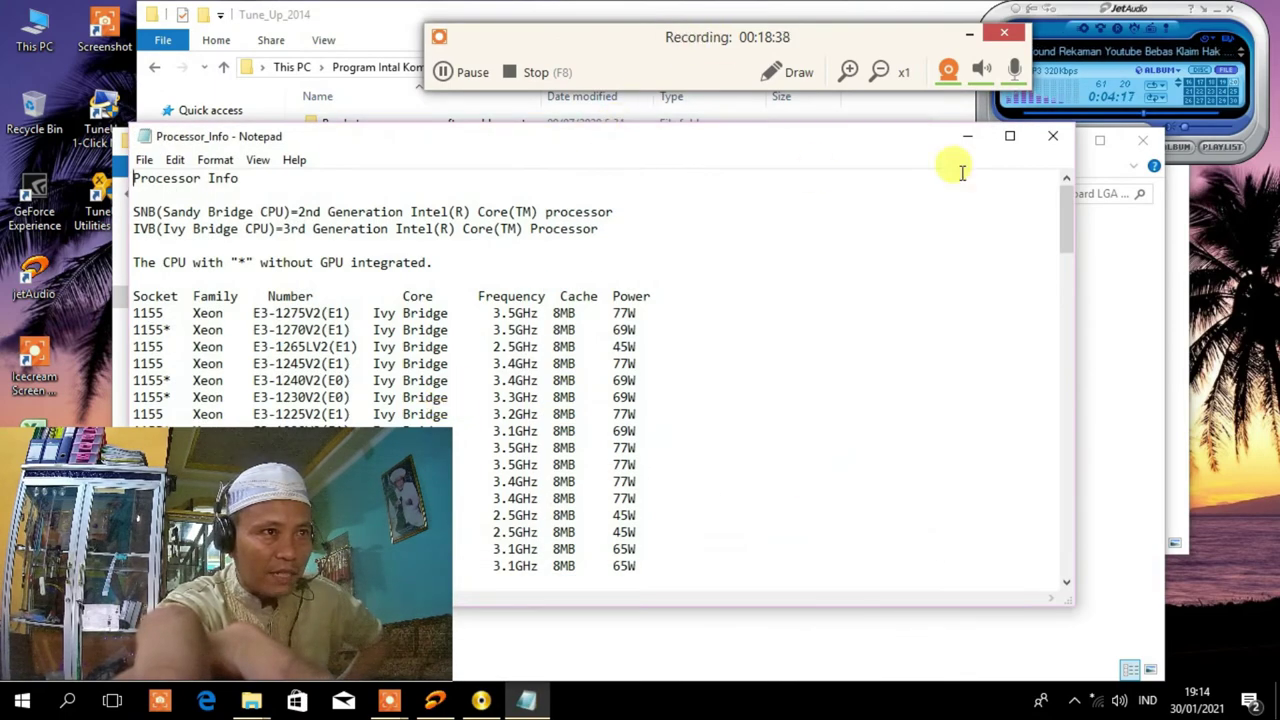
left_click(1052, 136)
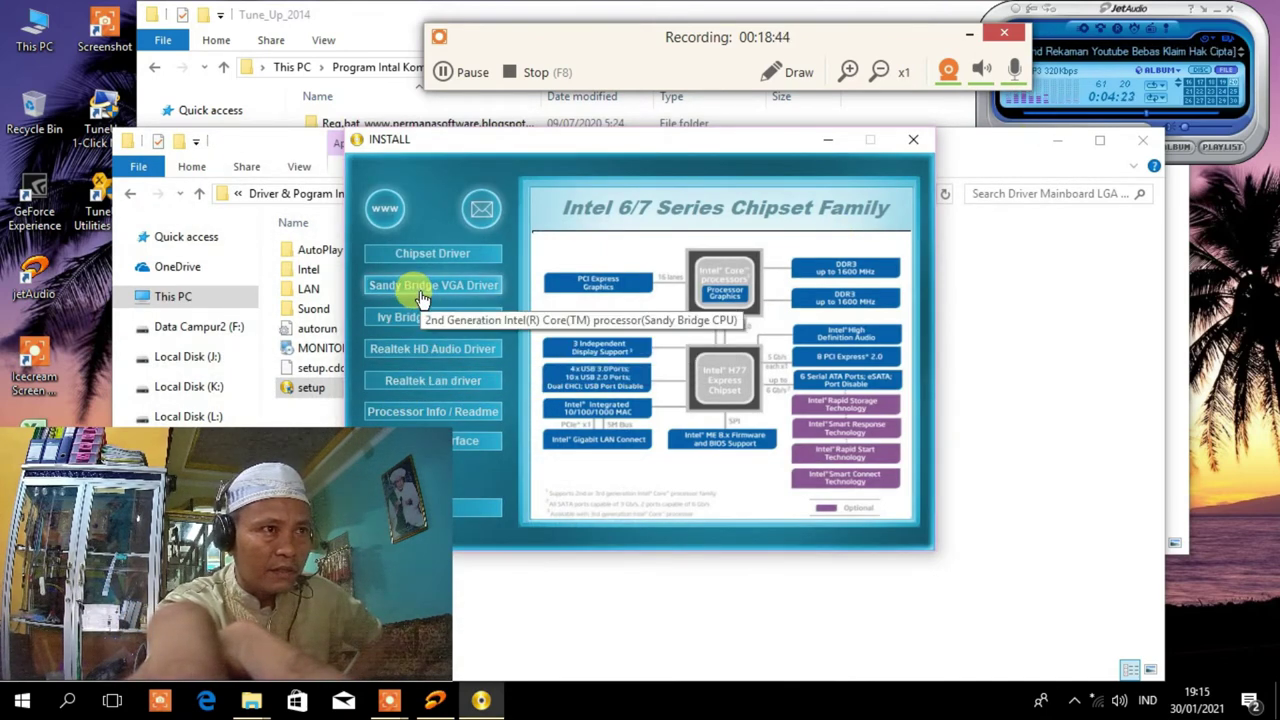
left_click(422, 290)
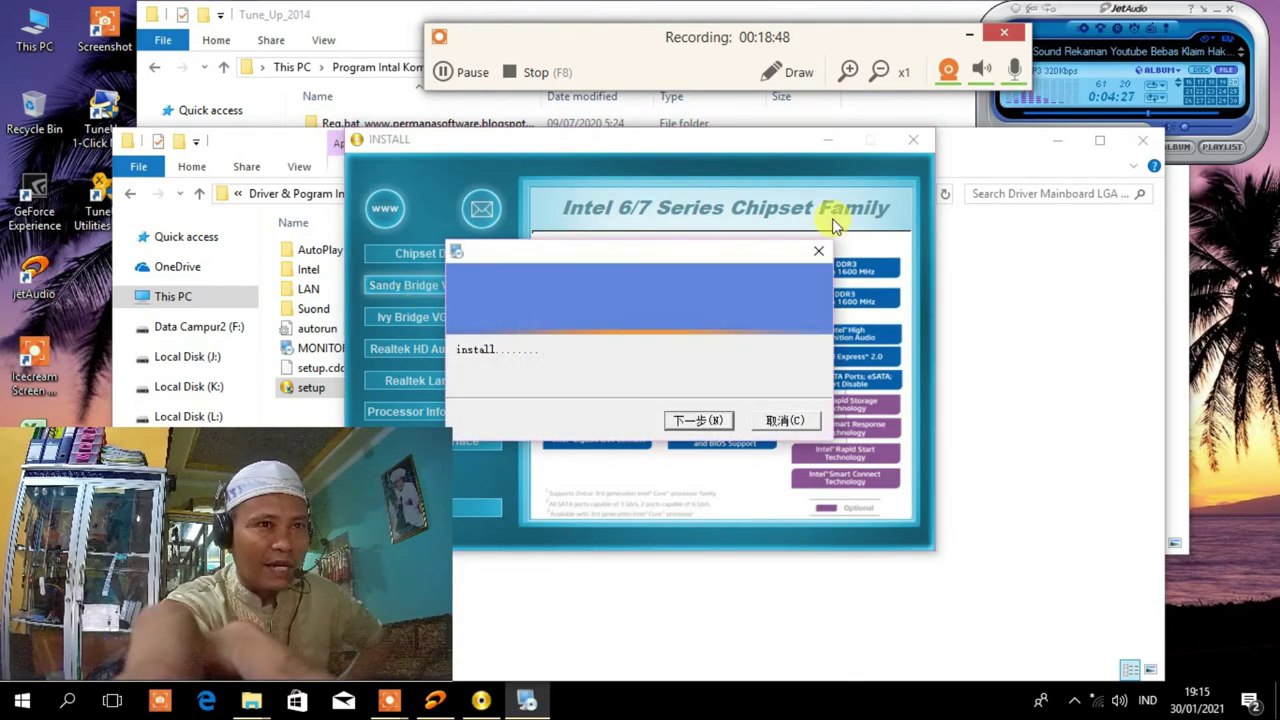
Proceed through the Intel graphics InstallShield prompts and dismiss the minimum-requirements error.
left_click(816, 254)
left_click(420, 319)
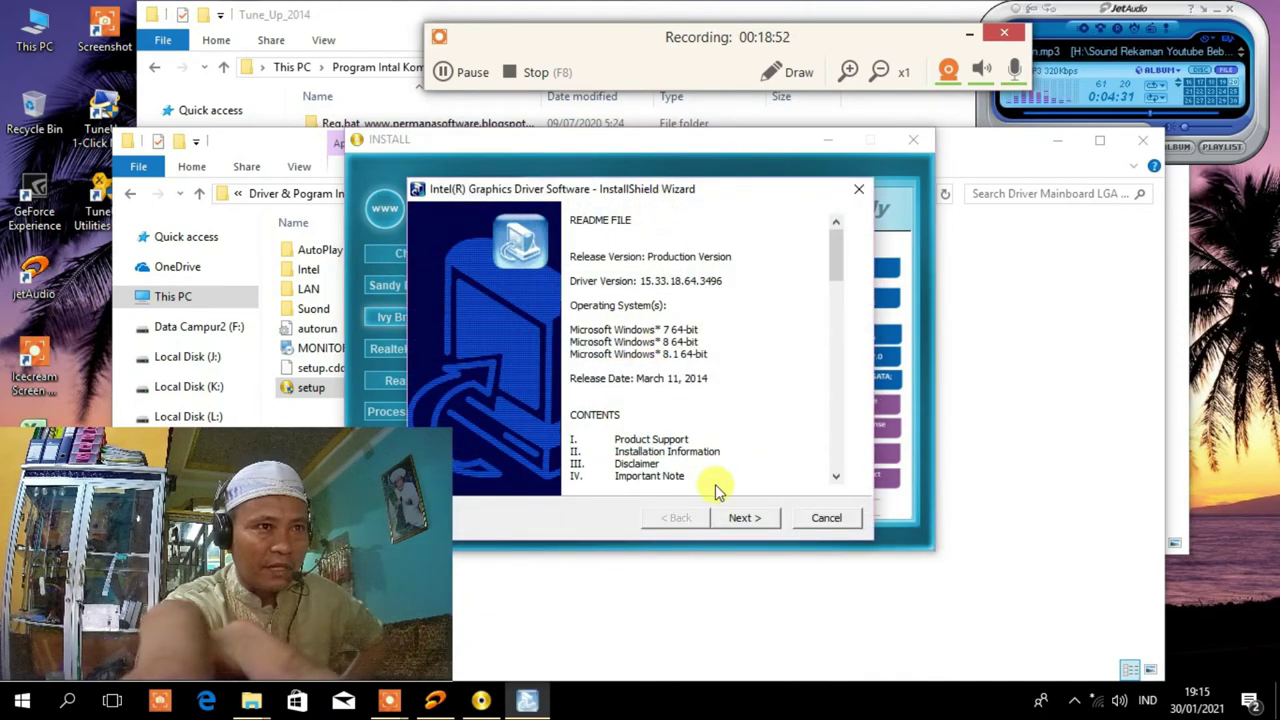
left_click(741, 518)
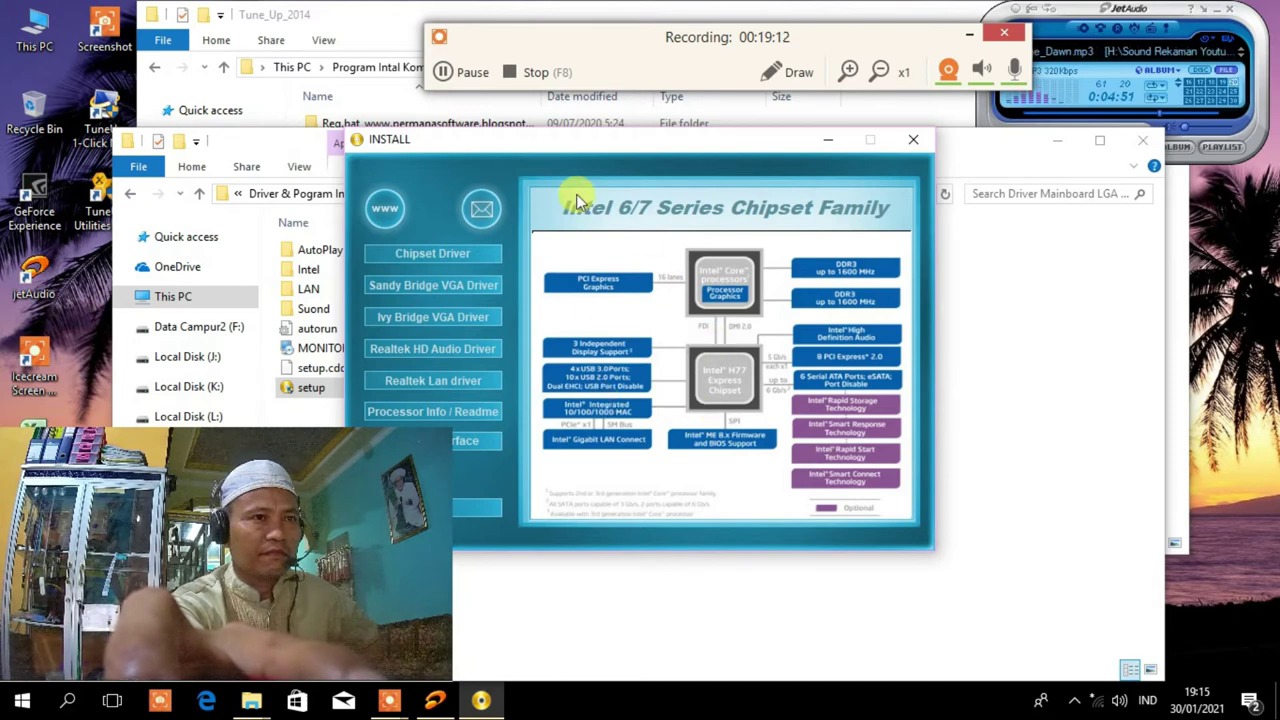
left_click(912, 140)
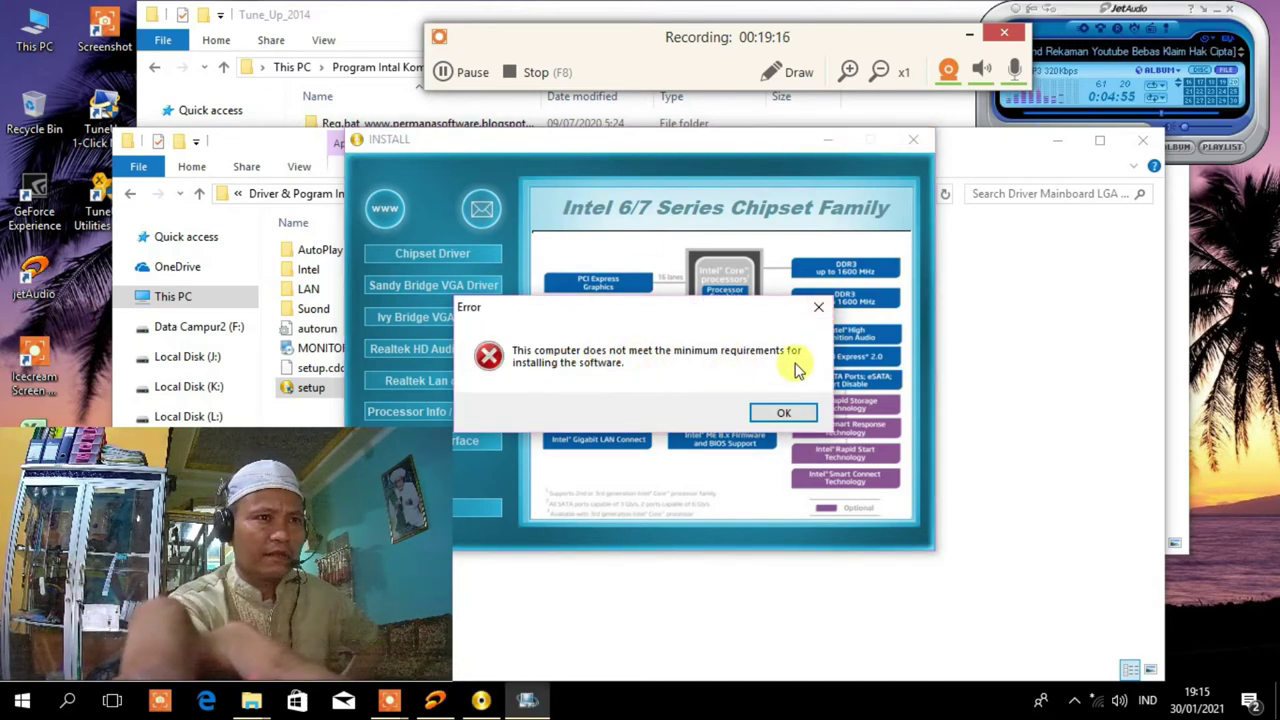
left_click(784, 413)
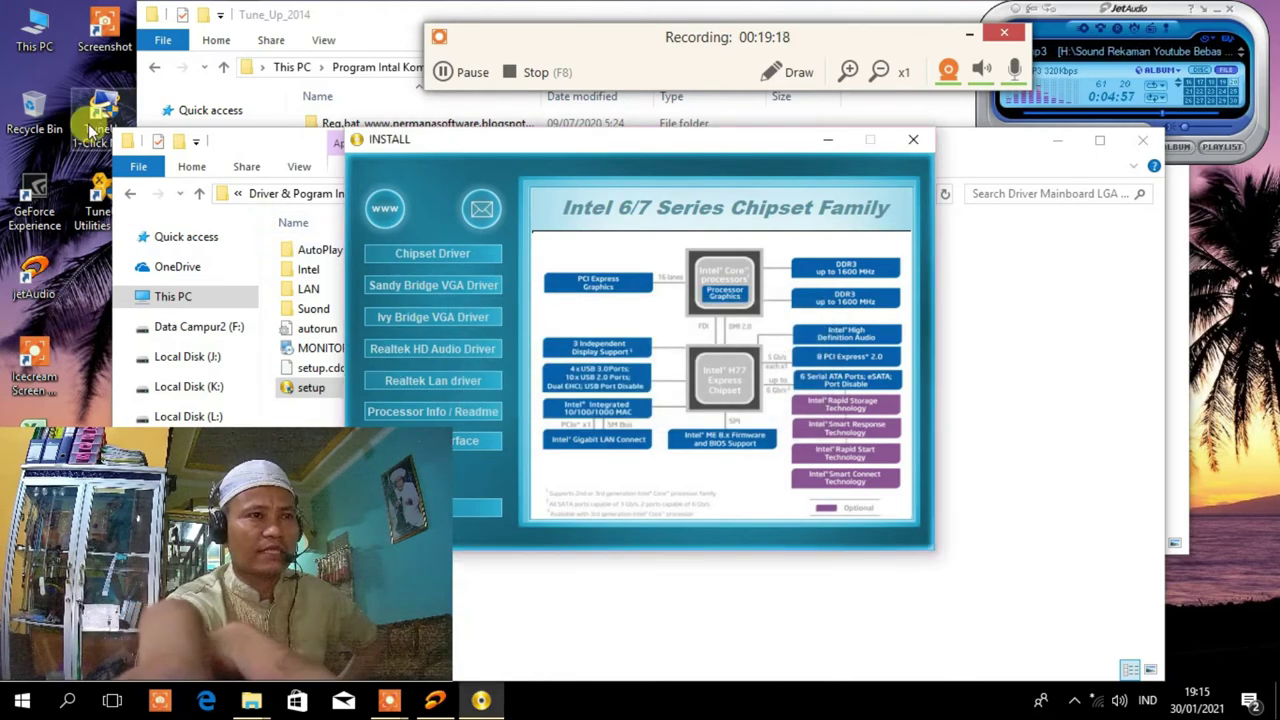
Close the chipset installer and mainboard driver folder, then dismiss the Start power options menu.
left_click(914, 146)
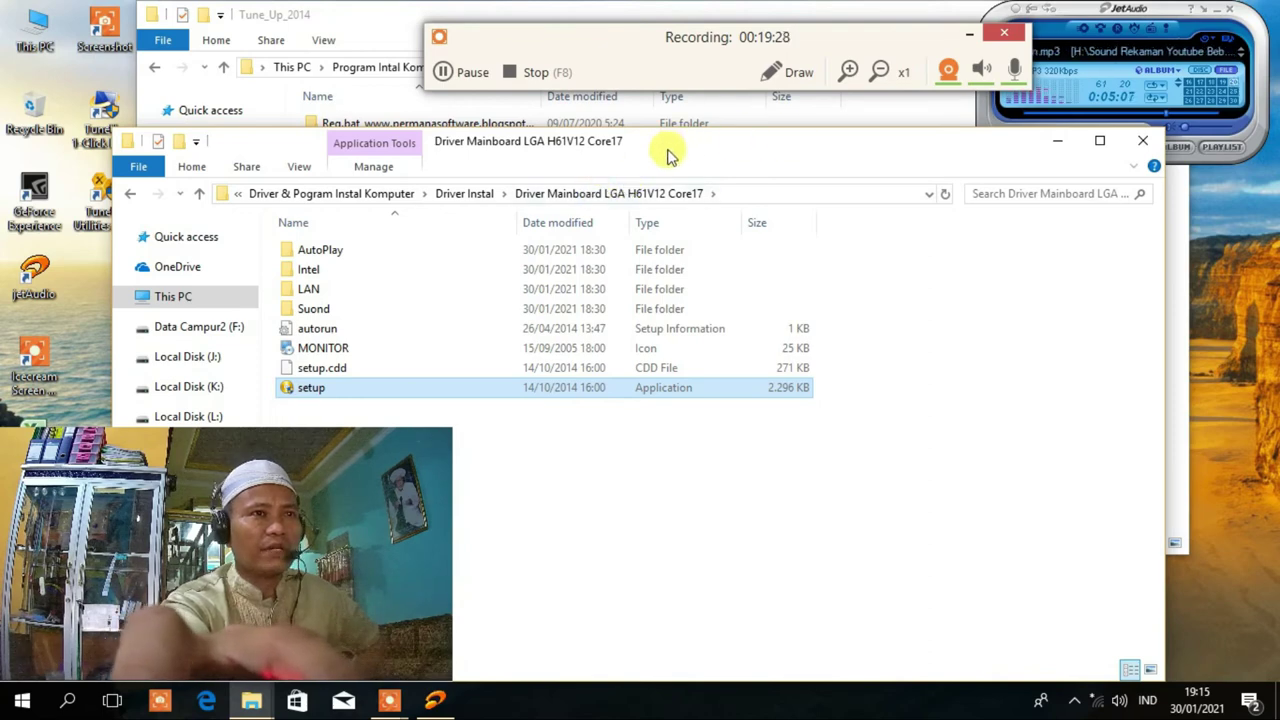
left_click(1143, 140)
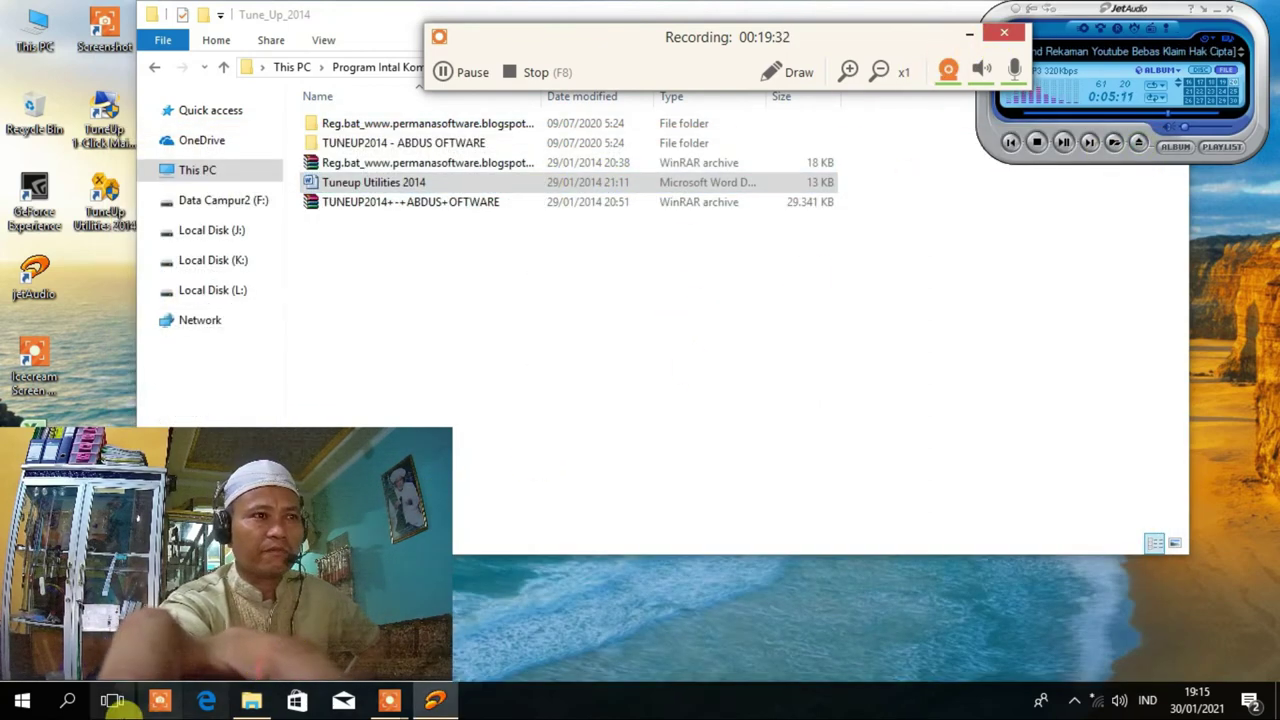
right_click(22, 700)
mouse_move(143, 677)
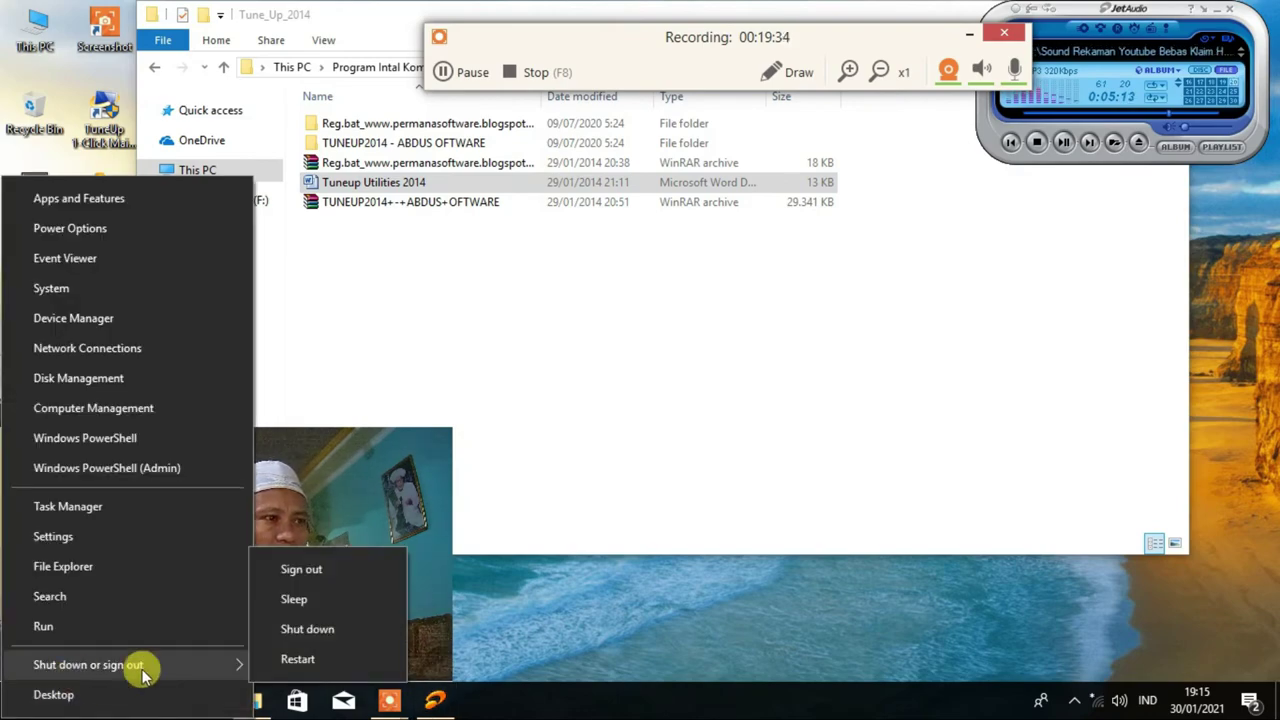
left_click(755, 463)
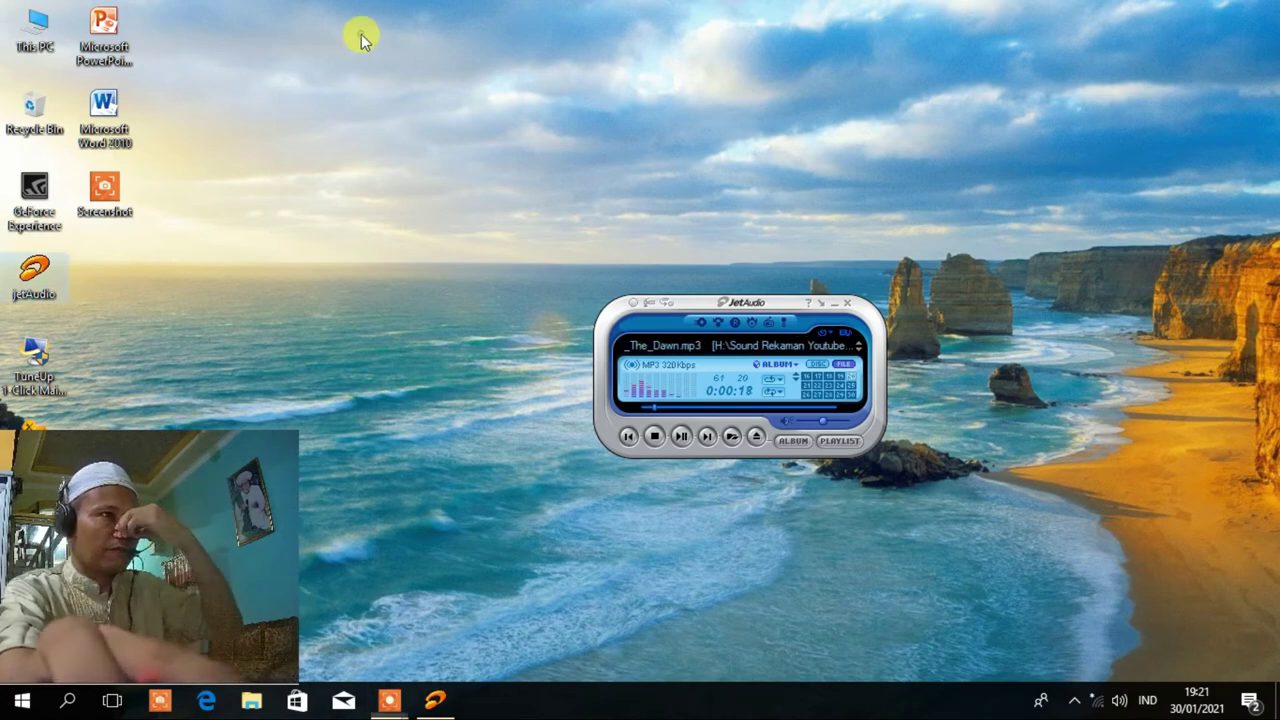
Open the This PC System properties page and launch Device Manager from it.
right_click(35, 22)
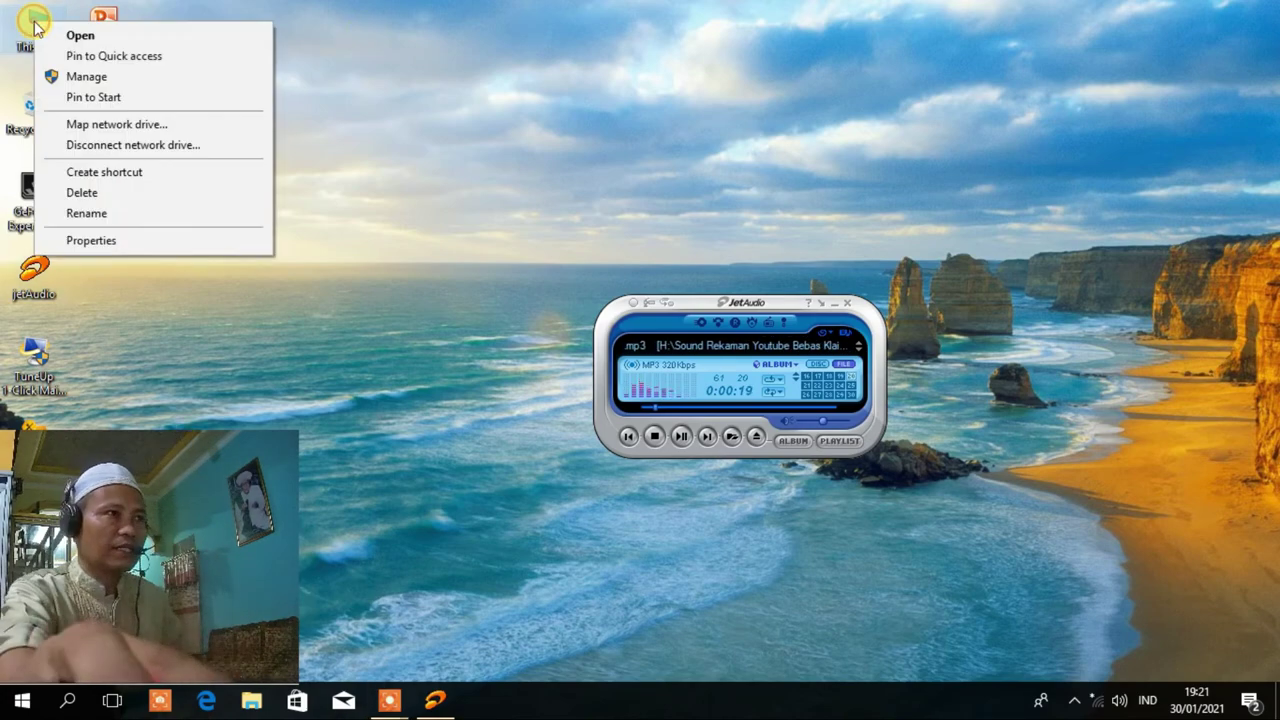
left_click(124, 241)
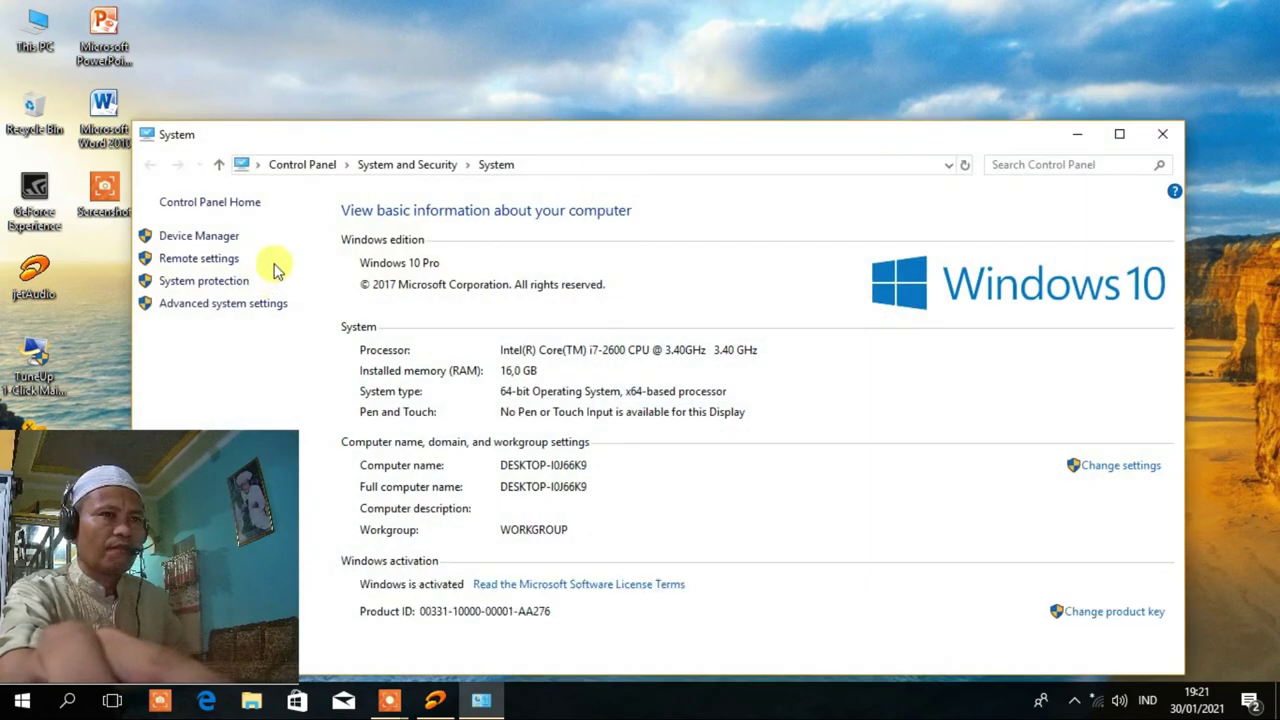
left_click(221, 244)
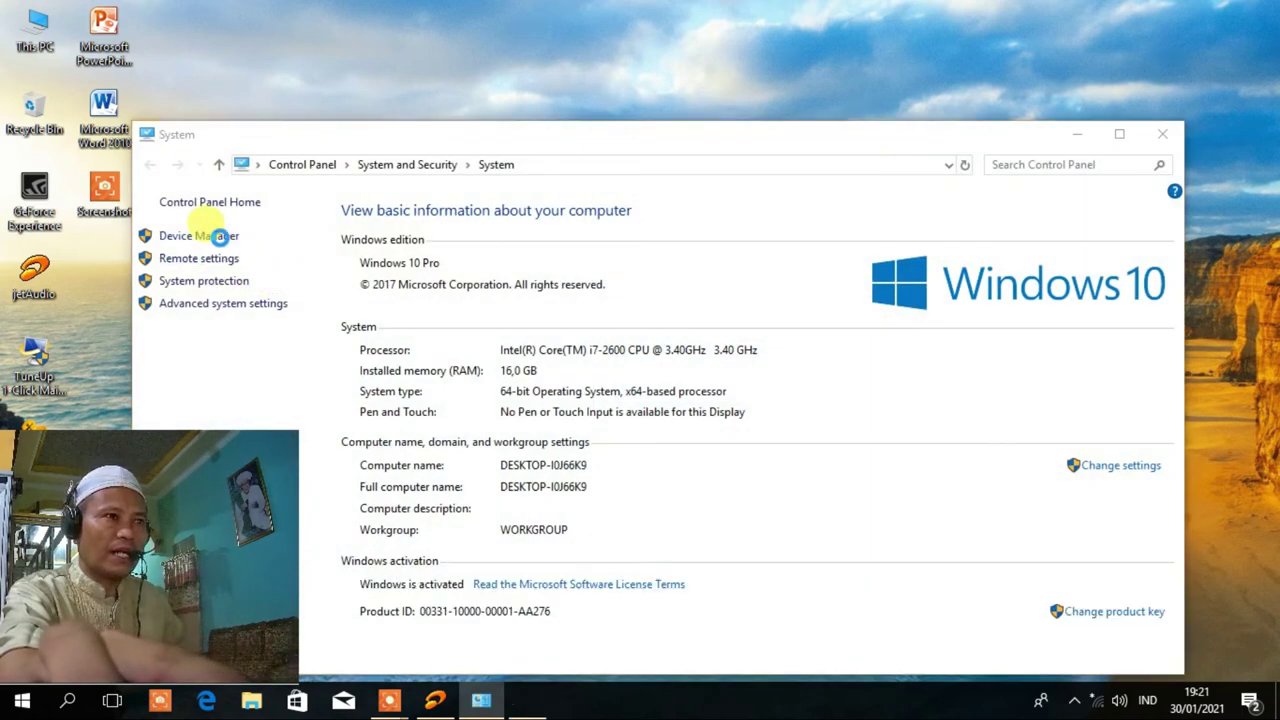
Inspect the PCI Simple Communications Controller and Display adapters entries, then close Device Manager.
left_click_drag(315, 67, 534, 37)
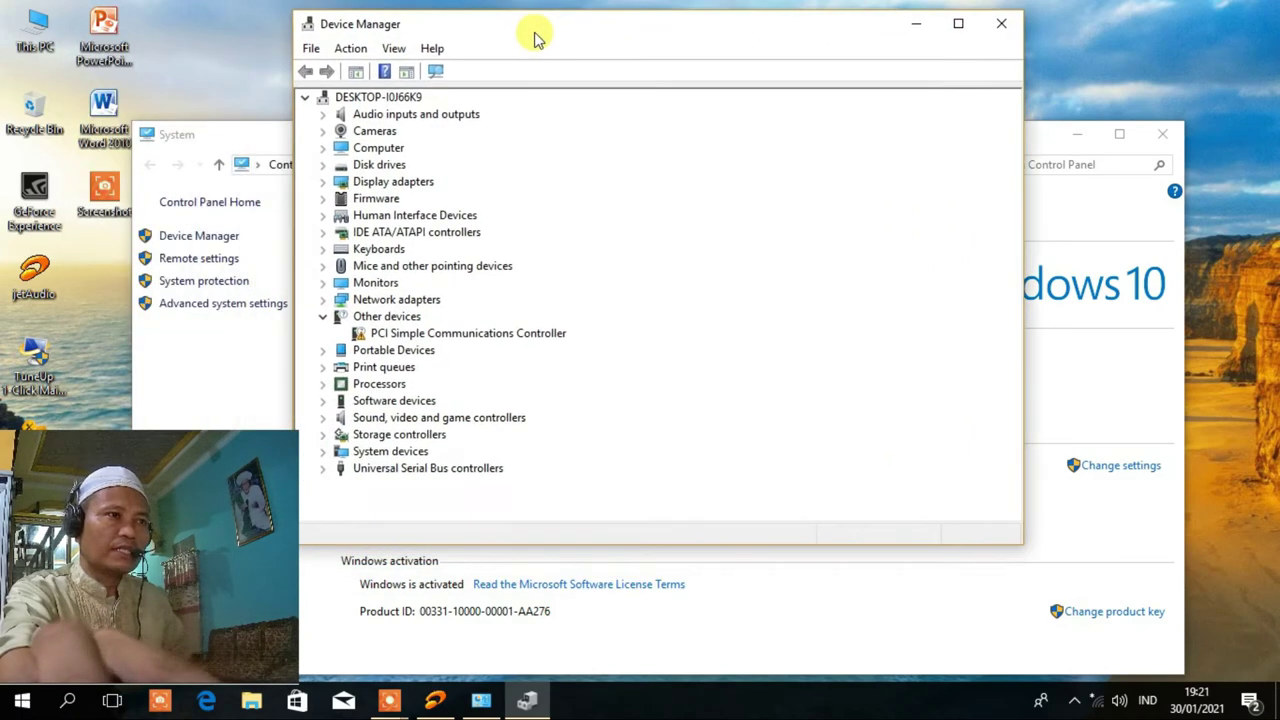
left_click(500, 339)
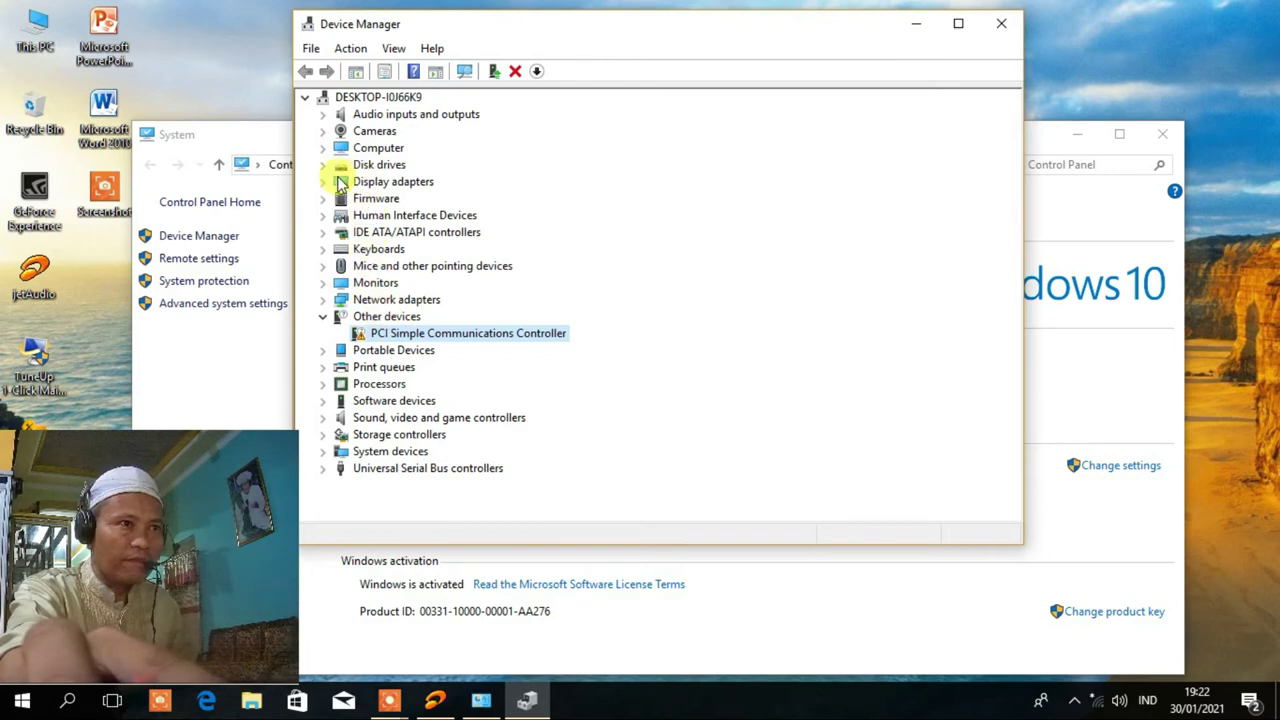
left_click(321, 183)
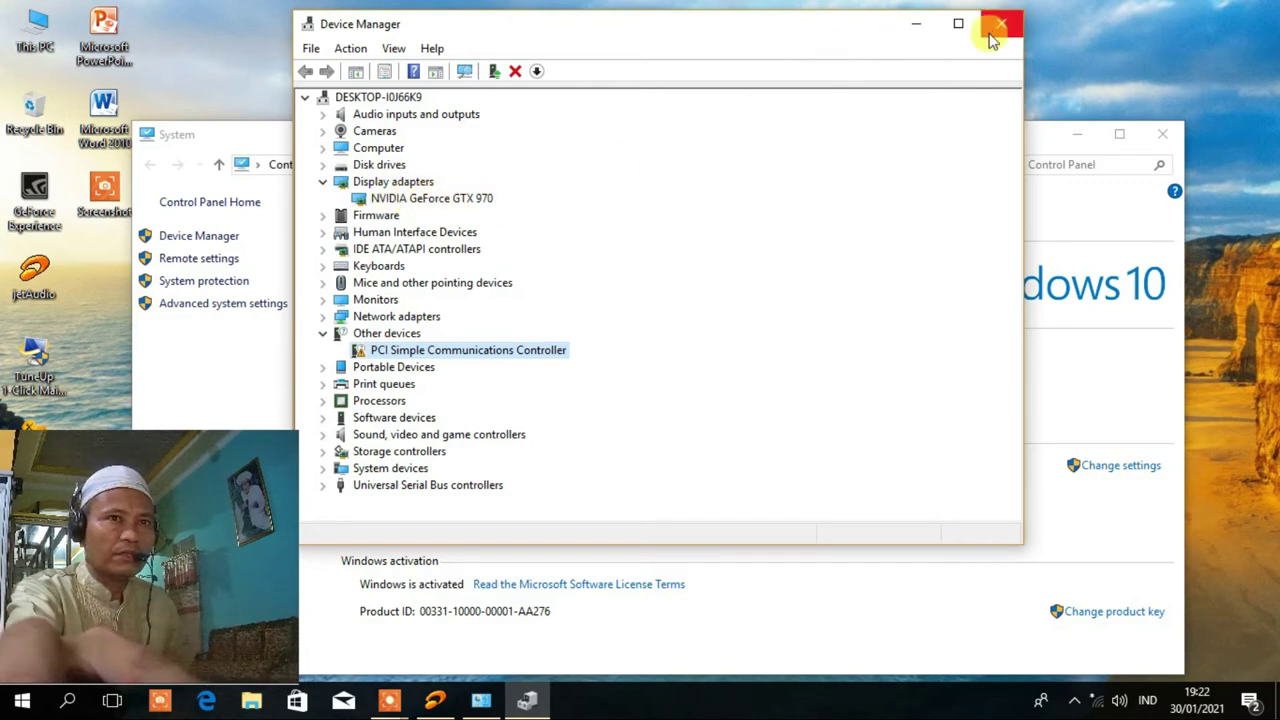
left_click(417, 334)
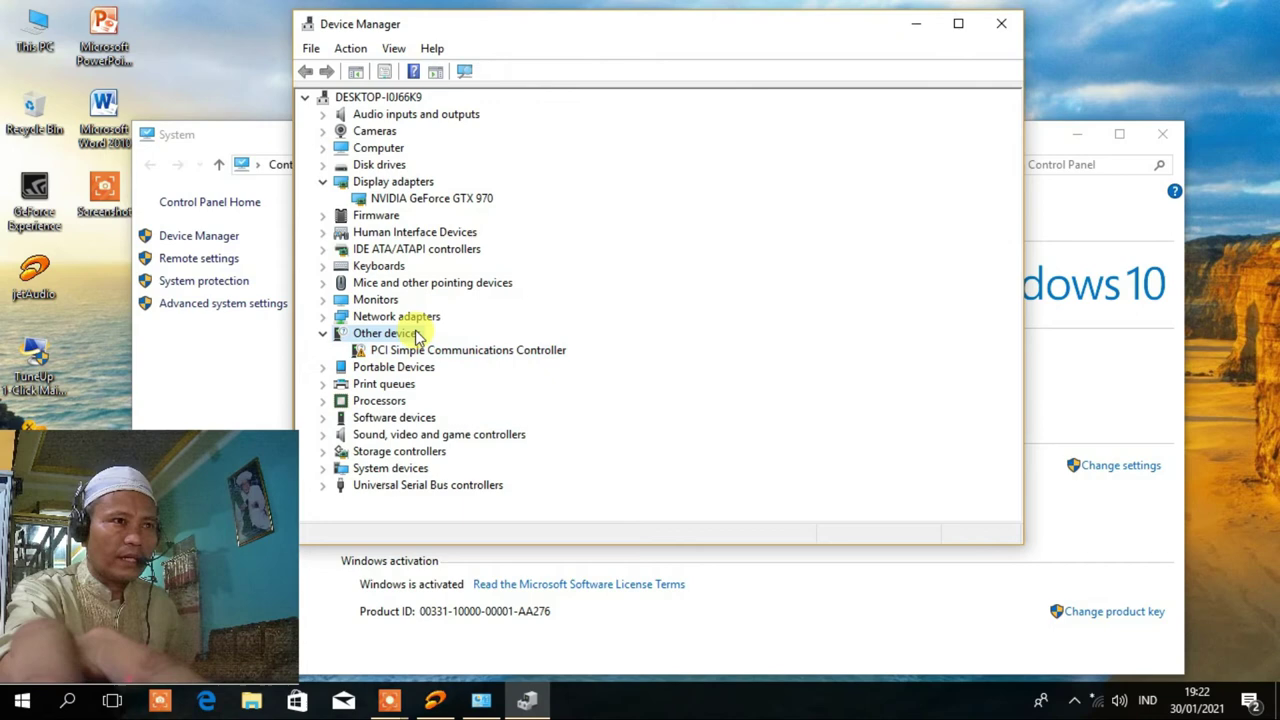
left_click(505, 350)
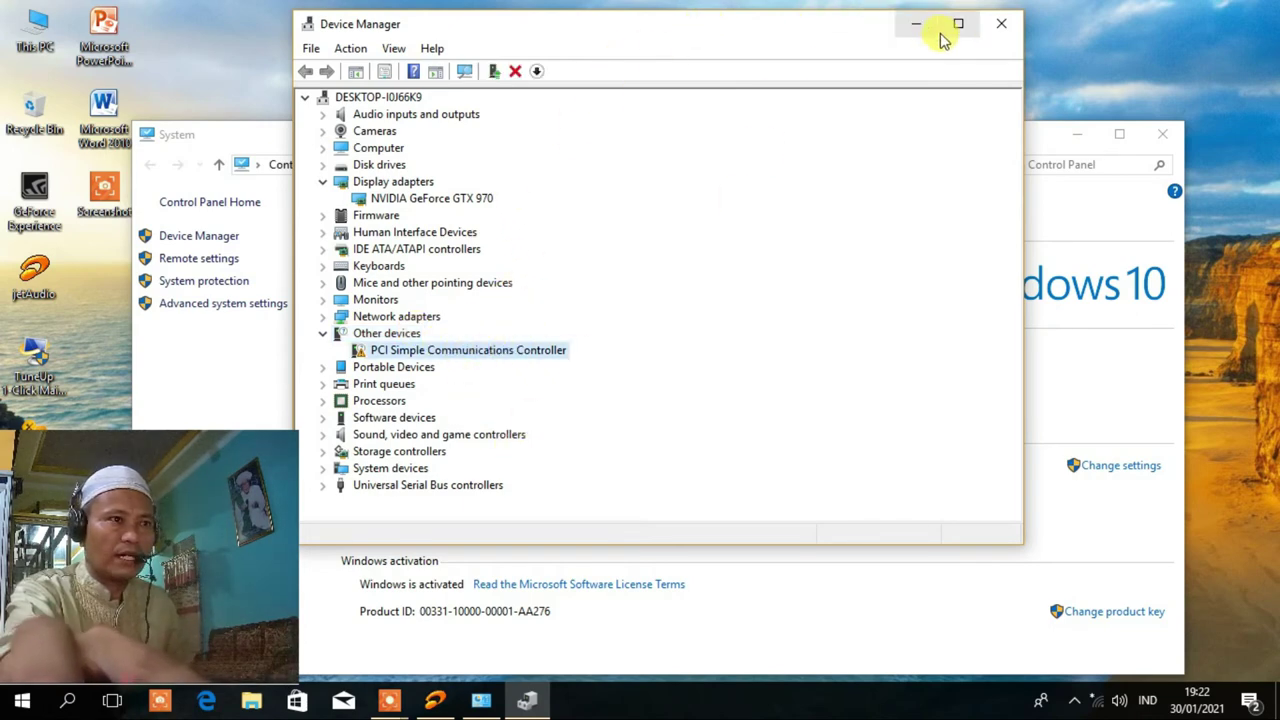
left_click(1001, 25)
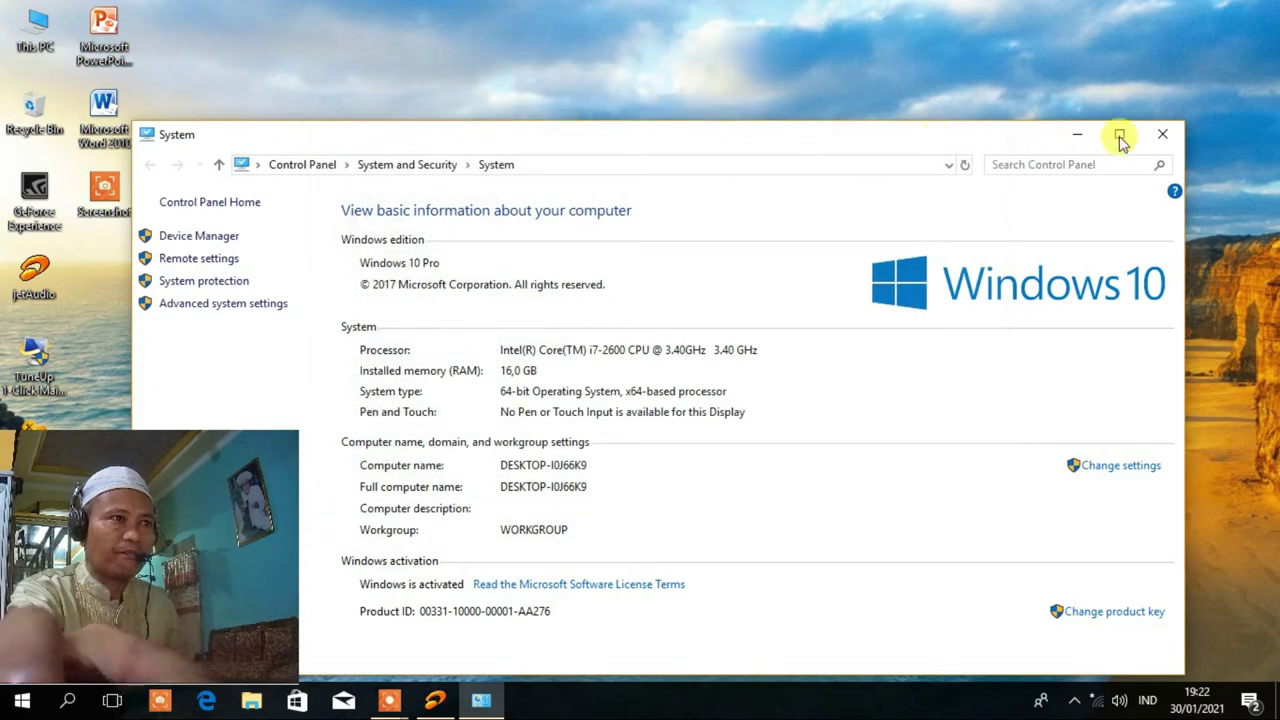
Close the System window and refresh the desktop twice.
left_click(1163, 135)
right_click(445, 55)
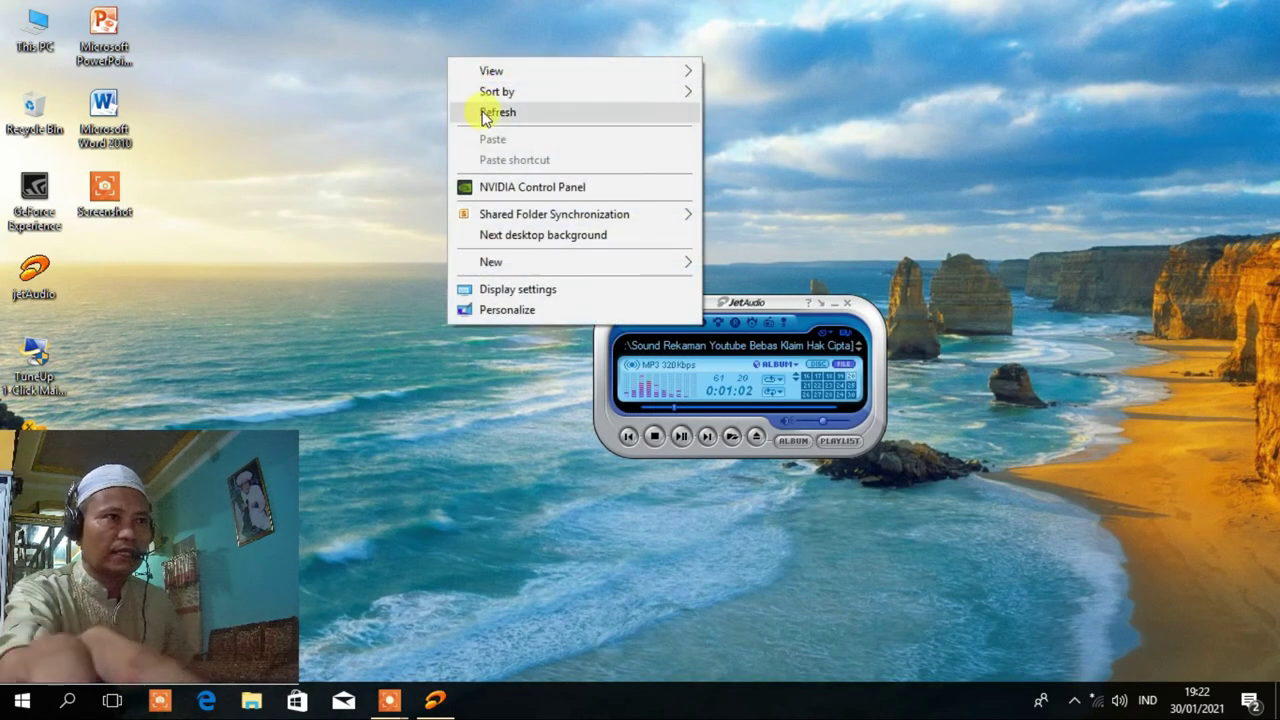
left_click(476, 110)
right_click(372, 44)
left_click(420, 97)
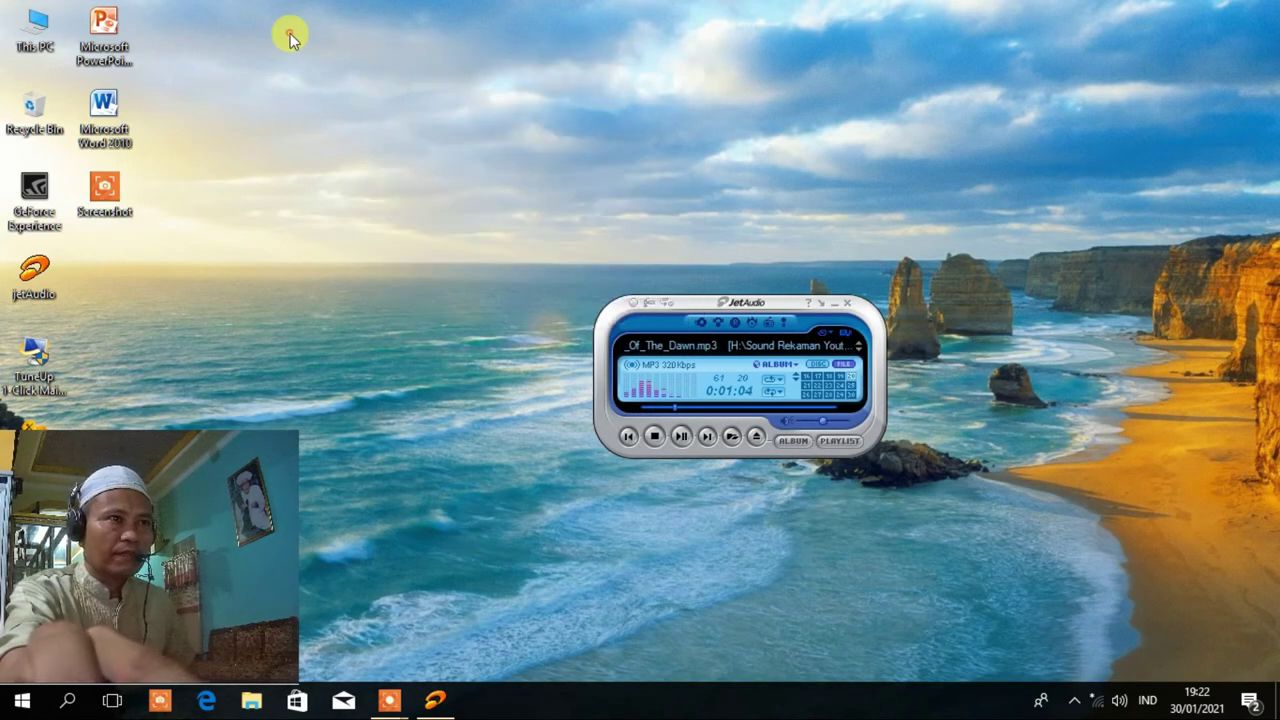
Open Display settings from the desktop menu and scroll down to Multiple displays.
right_click(284, 38)
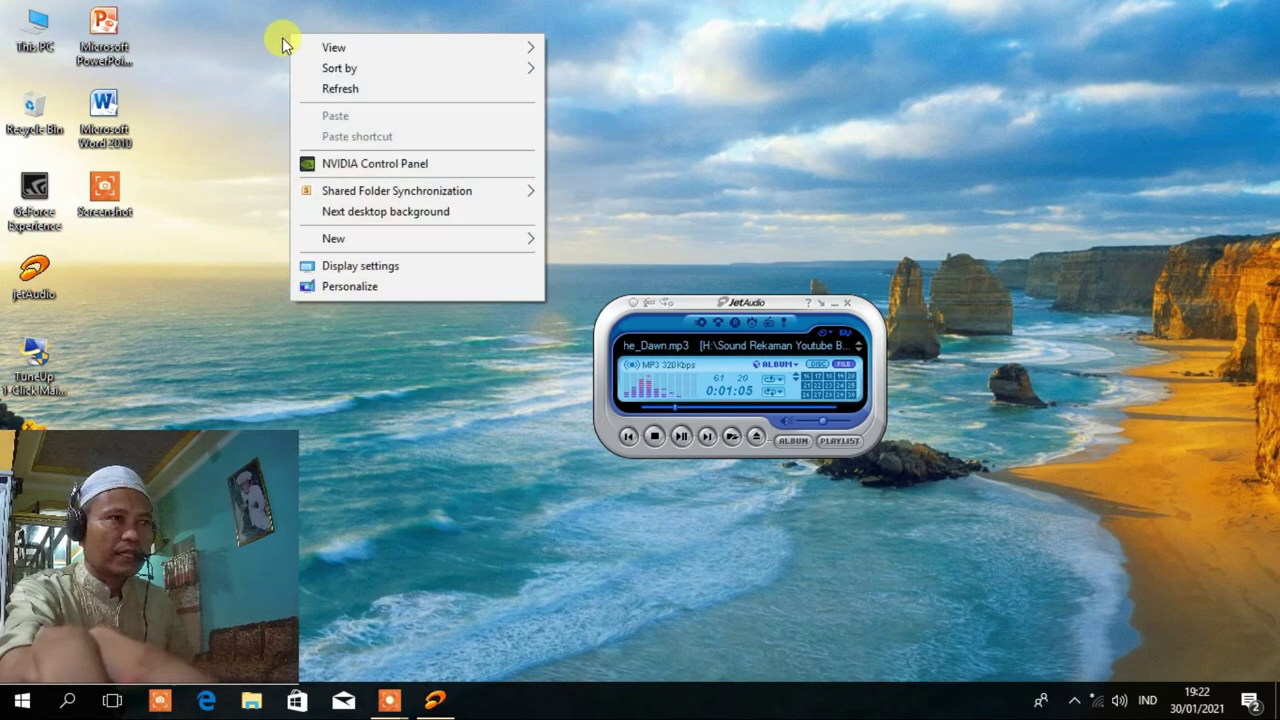
left_click(372, 266)
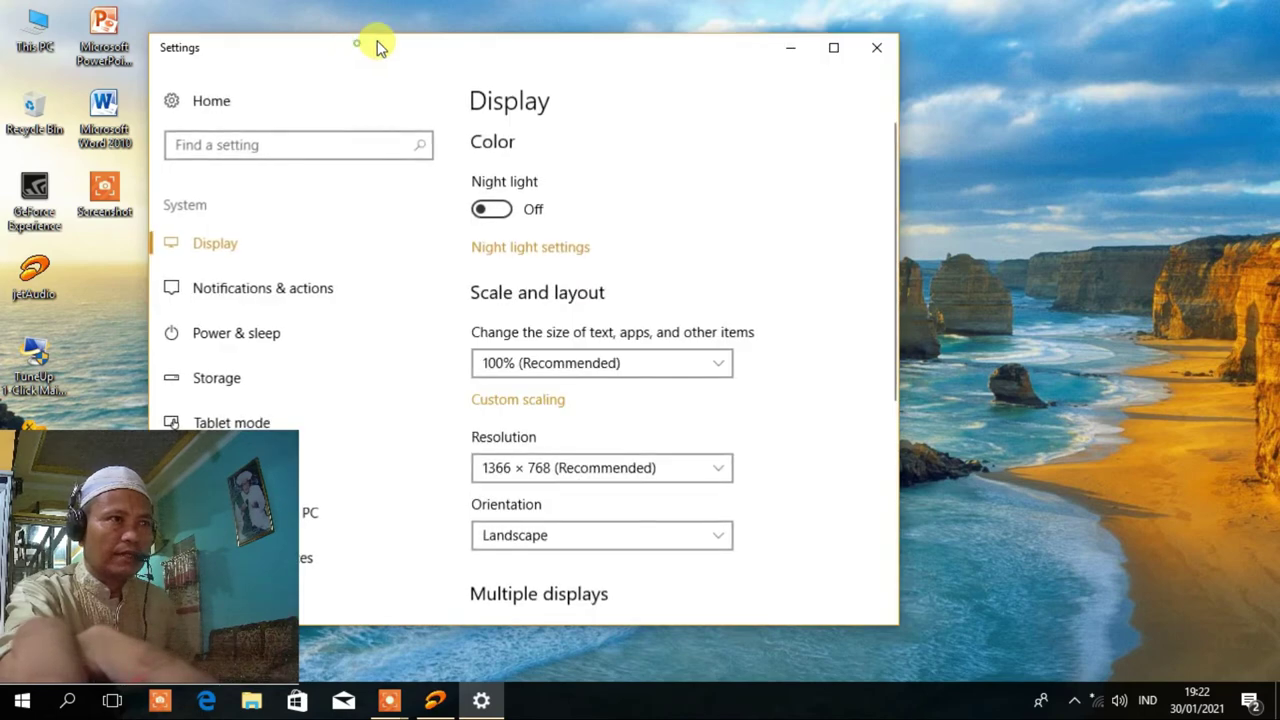
left_click_drag(374, 43, 509, 26)
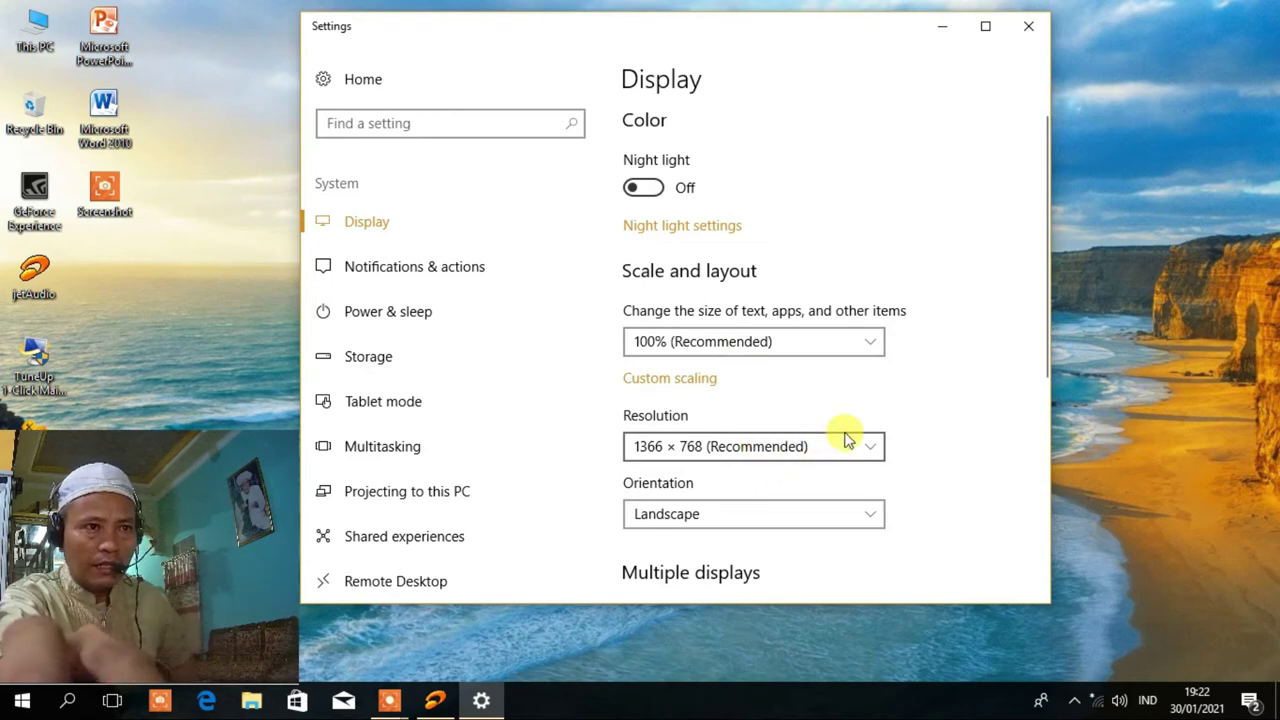
scroll(820, 451, "down", 3)
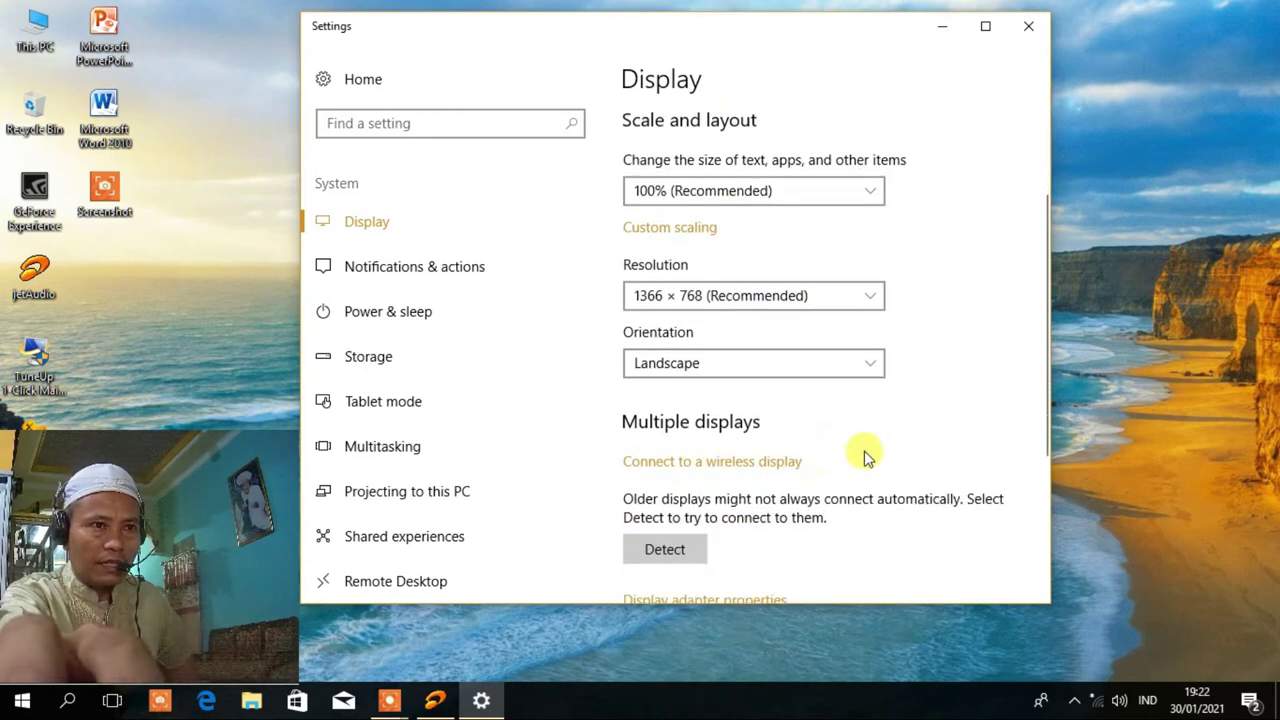
scroll(830, 468, "down", 1)
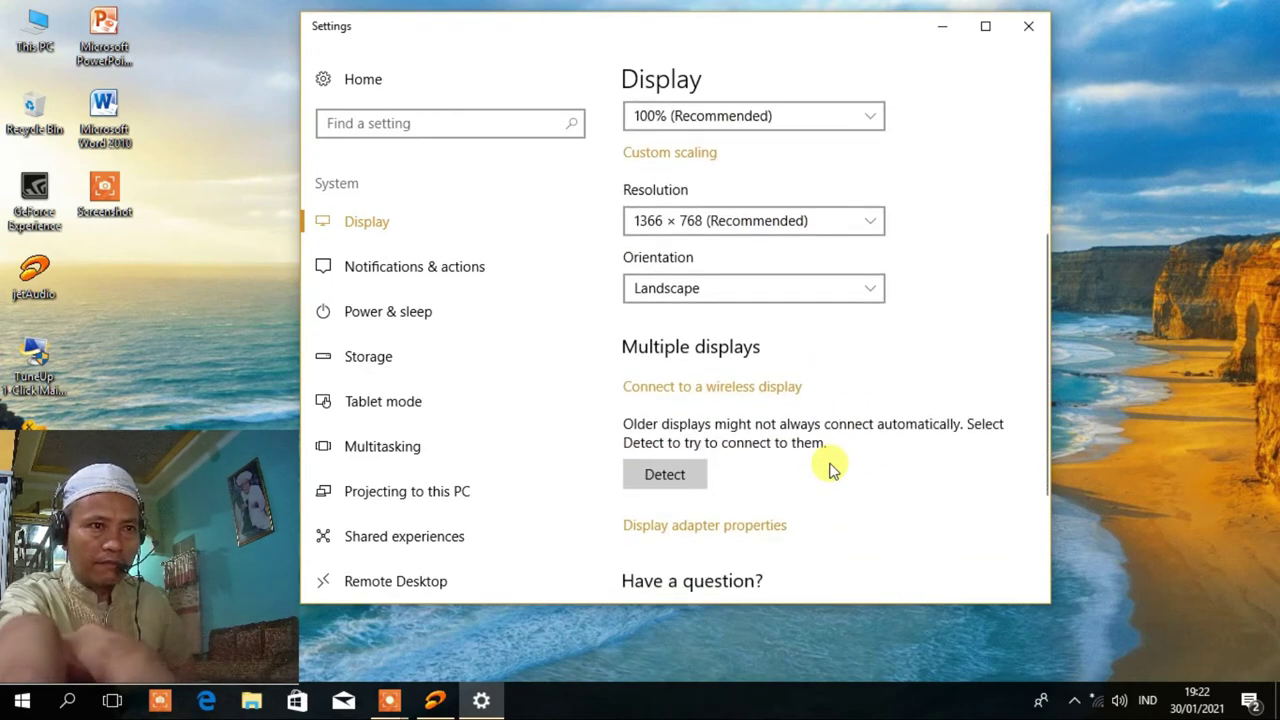
Open the GeForce GTX 970 adapter properties and reopen This PC's System window alongside.
left_click(738, 532)
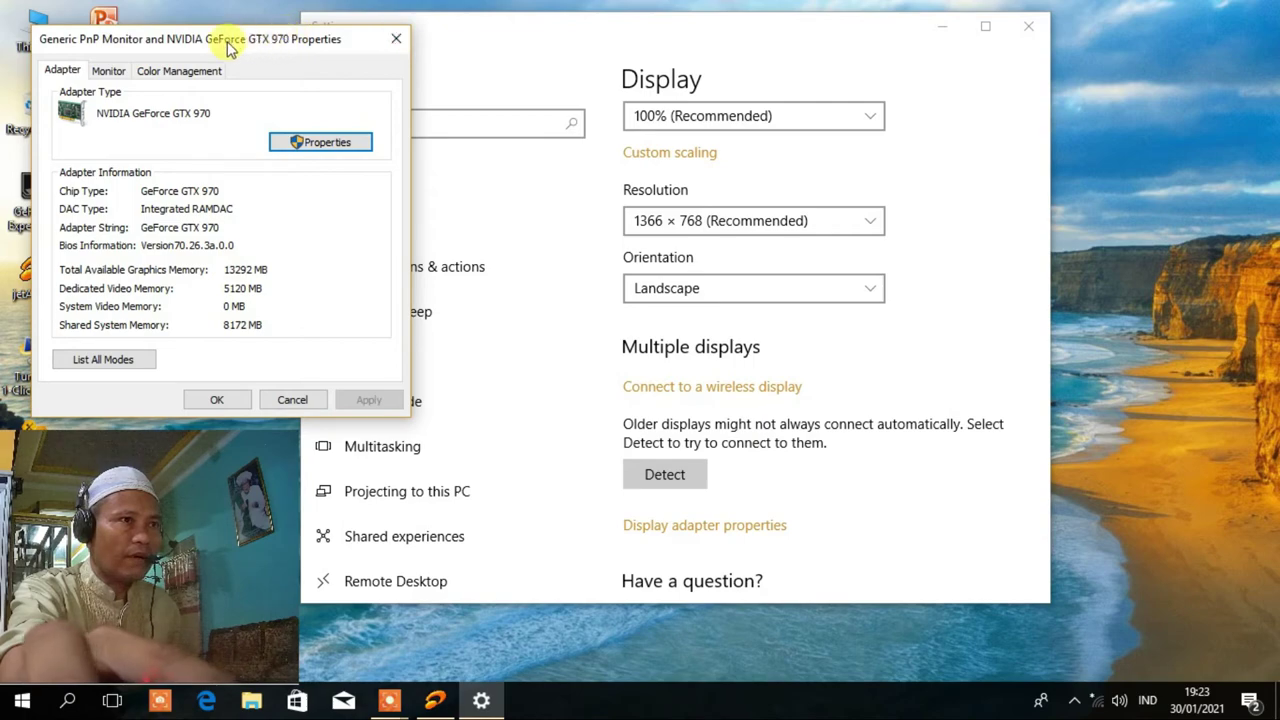
left_click_drag(229, 45, 510, 220)
right_click(38, 36)
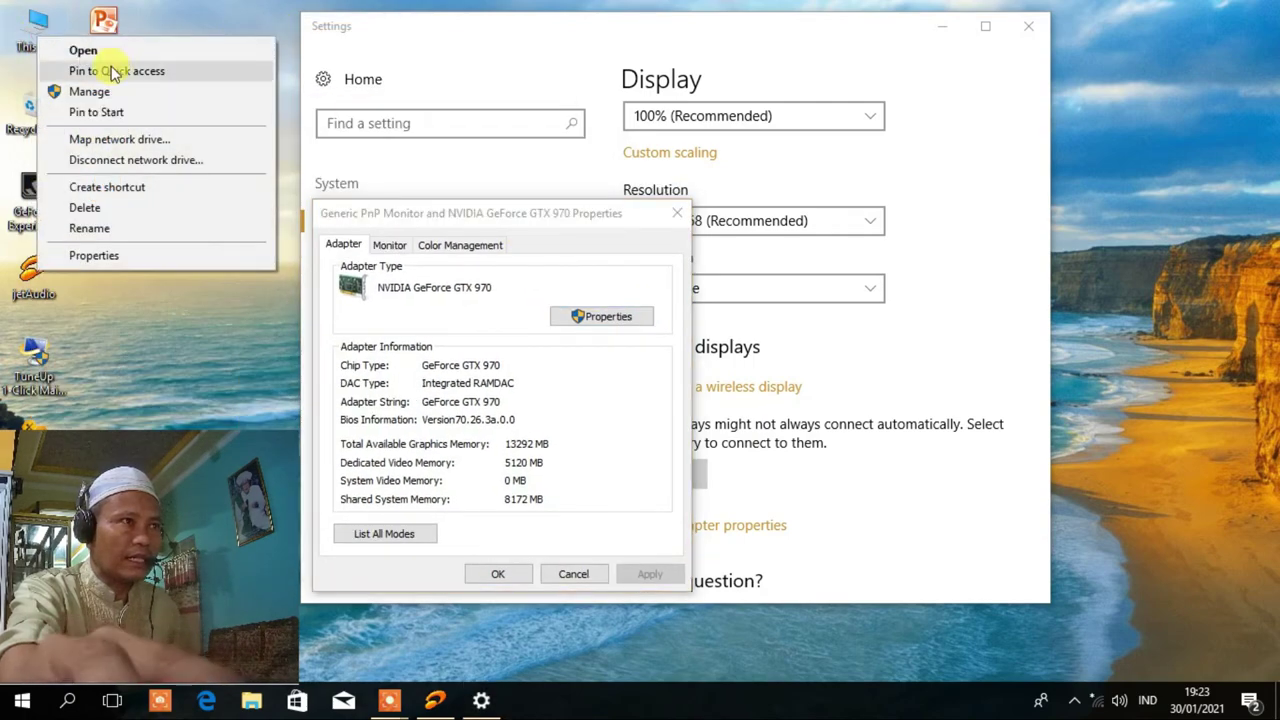
left_click(125, 254)
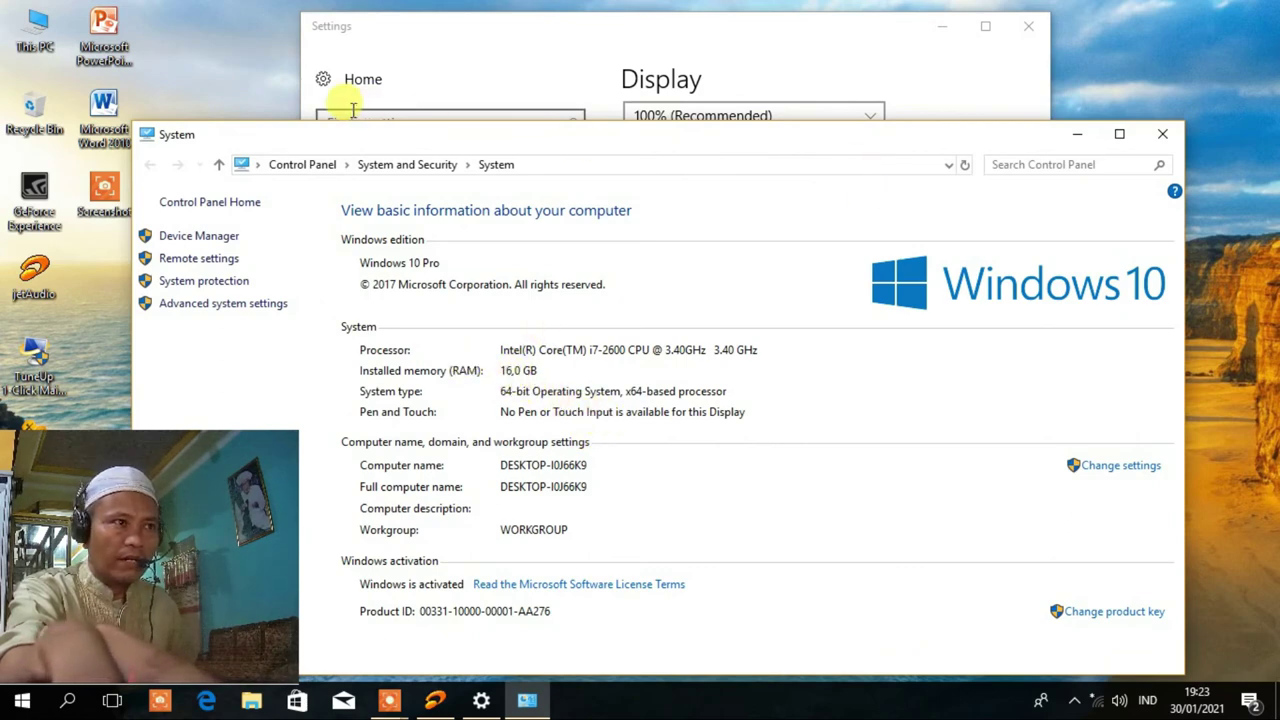
left_click_drag(400, 140, 613, 635)
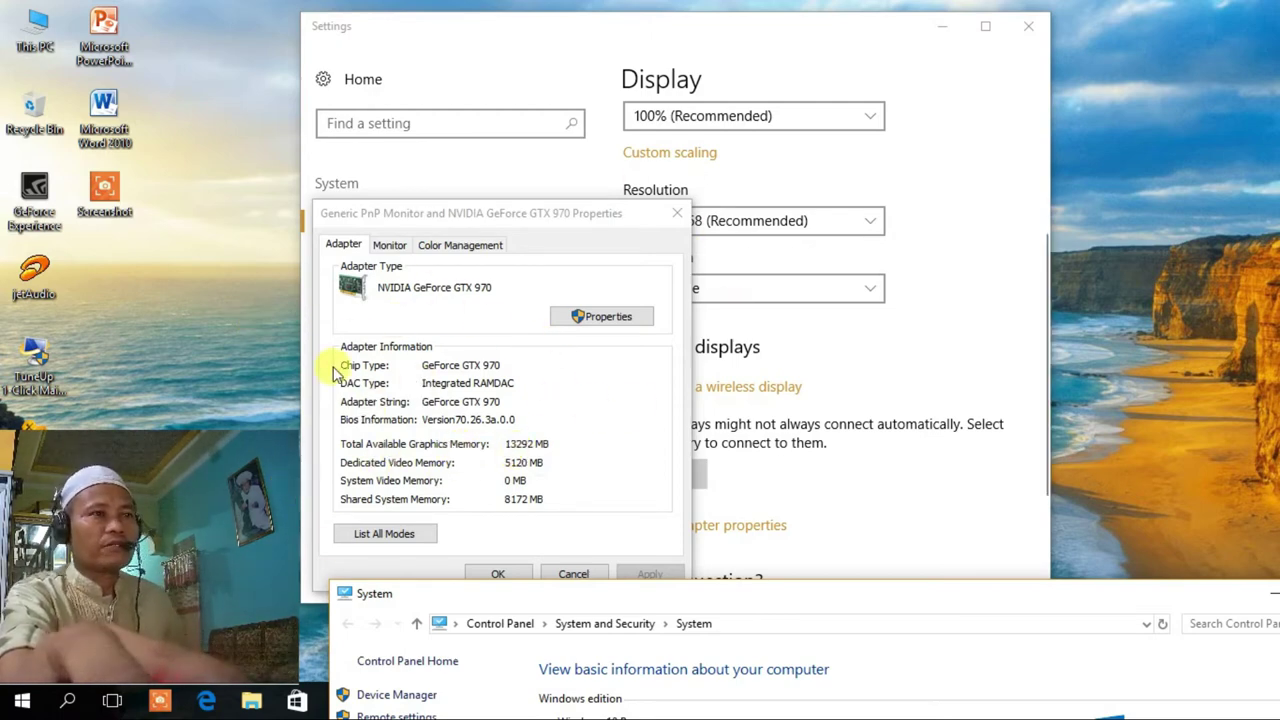
Confirm the monitor refresh rate stays at 60 Hertz, then close the adapter properties and Settings.
left_click(389, 246)
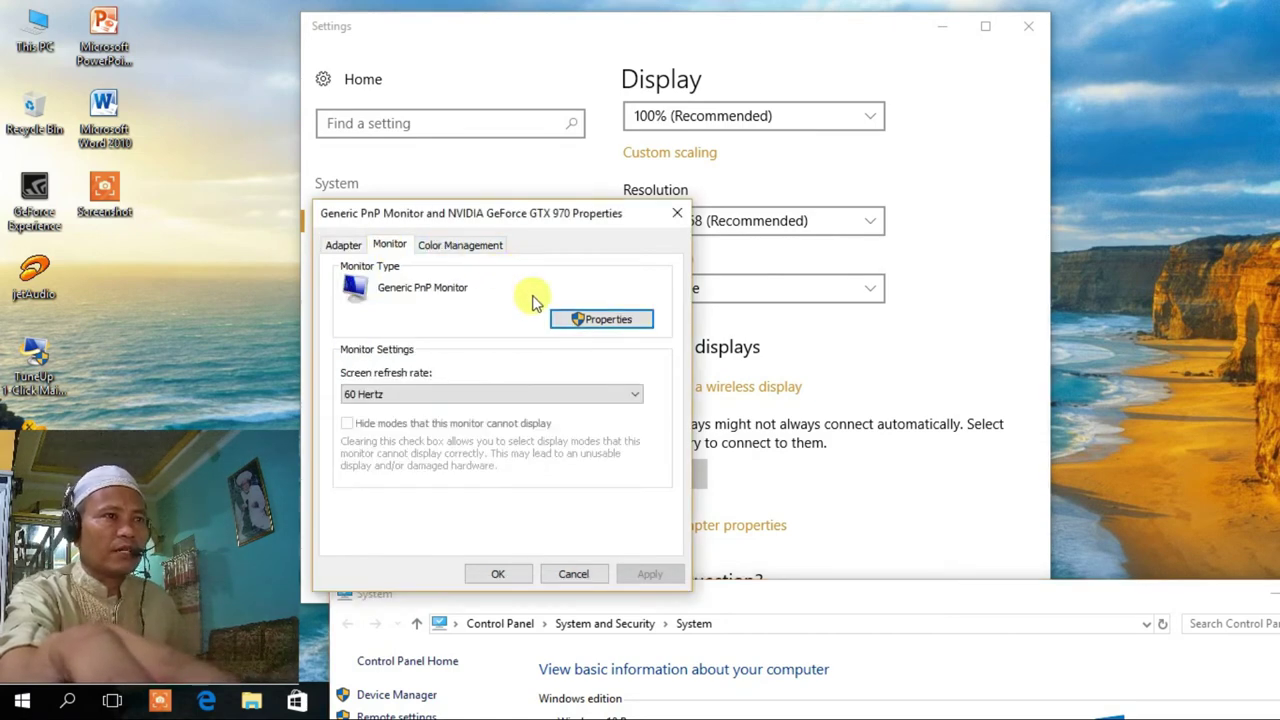
left_click(636, 395)
left_click(636, 395)
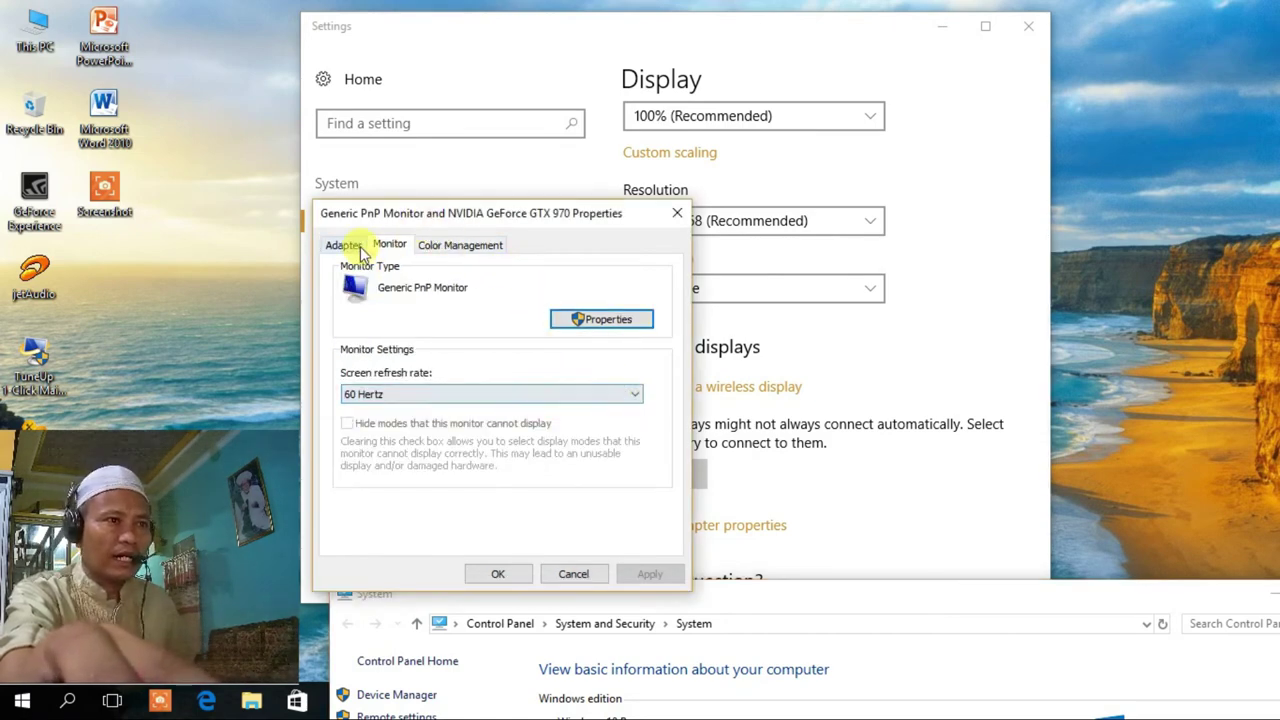
left_click(343, 245)
left_click(678, 215)
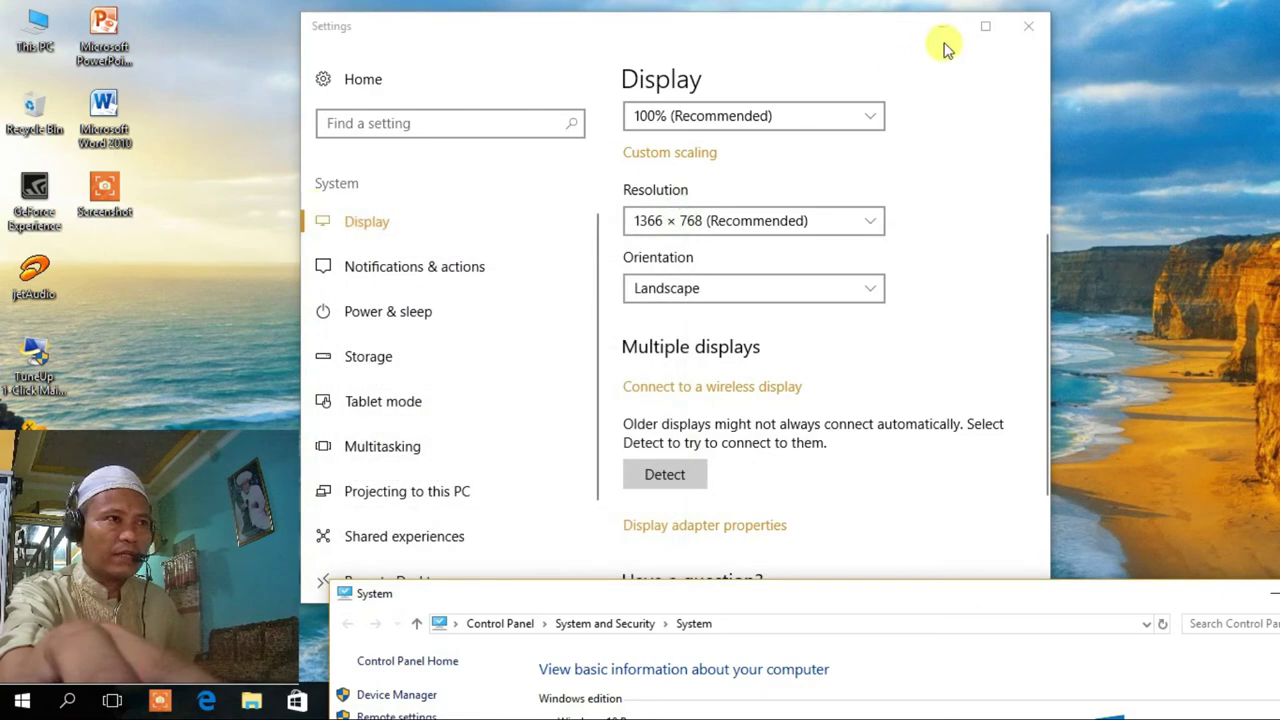
left_click(1030, 32)
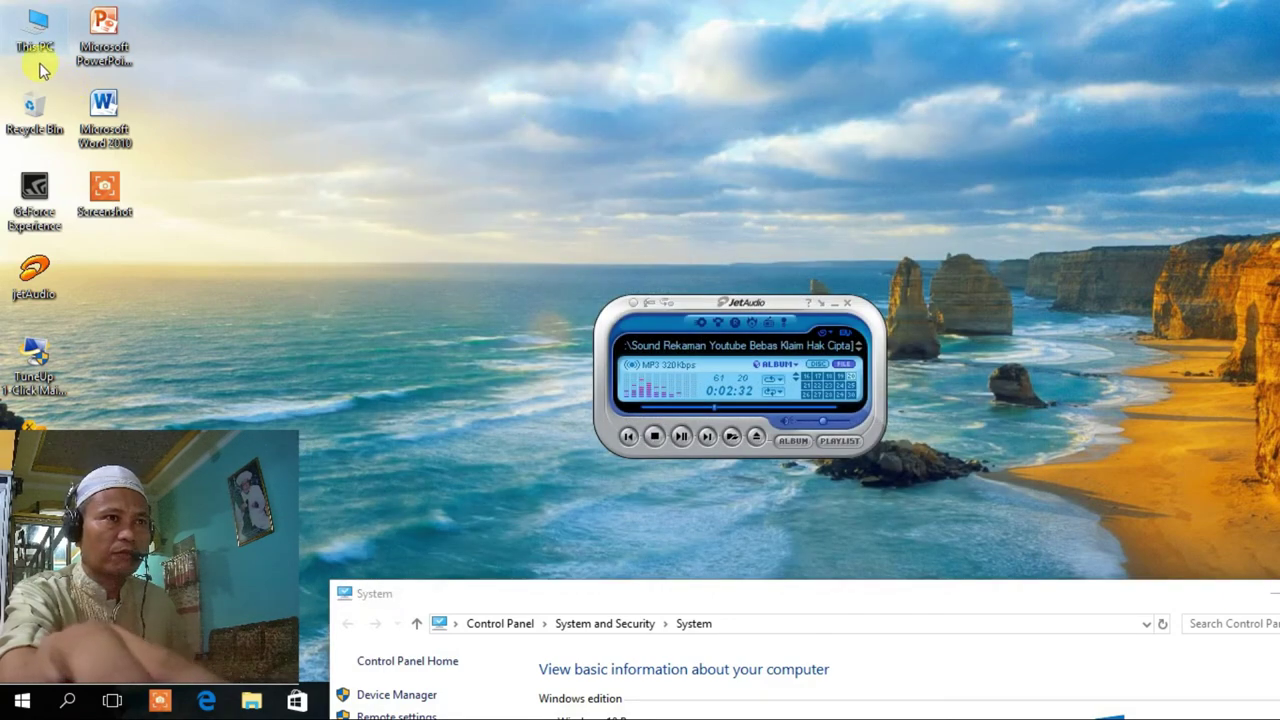
Open This PC, then Local Disk (K:) and its Driver & Pogram Instal folder.
double_click(20, 28)
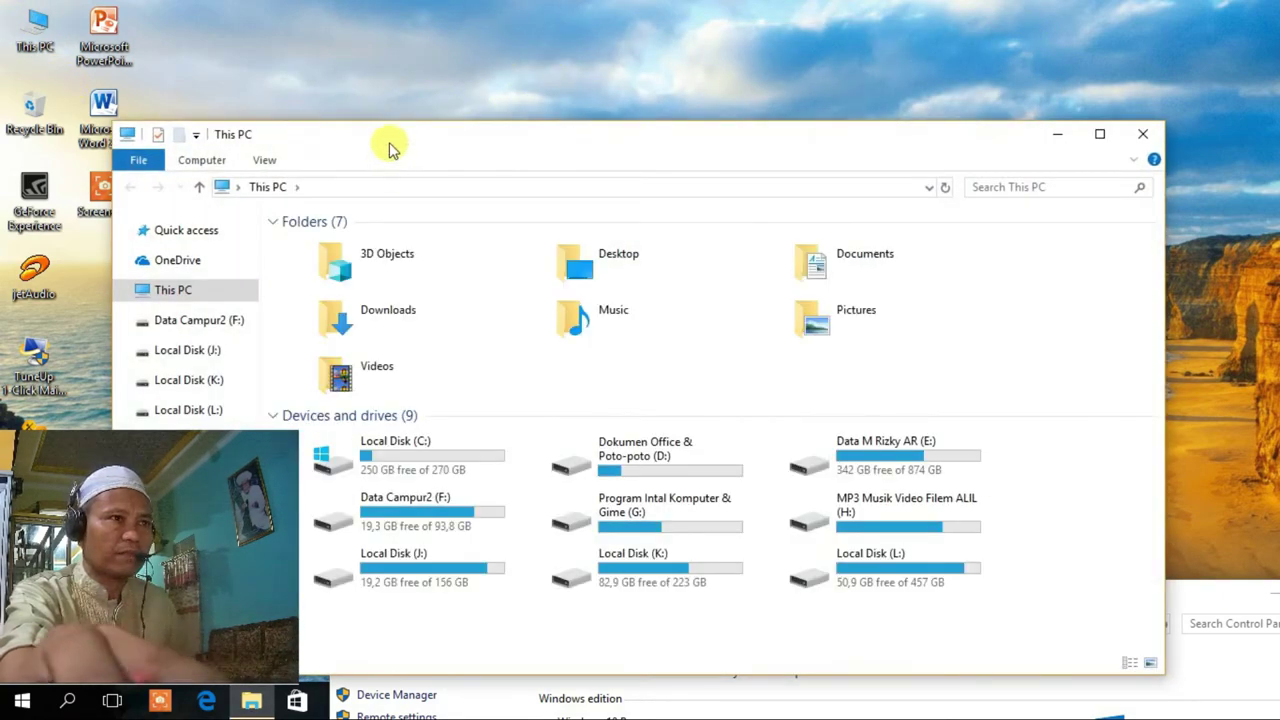
left_click_drag(391, 143, 540, 60)
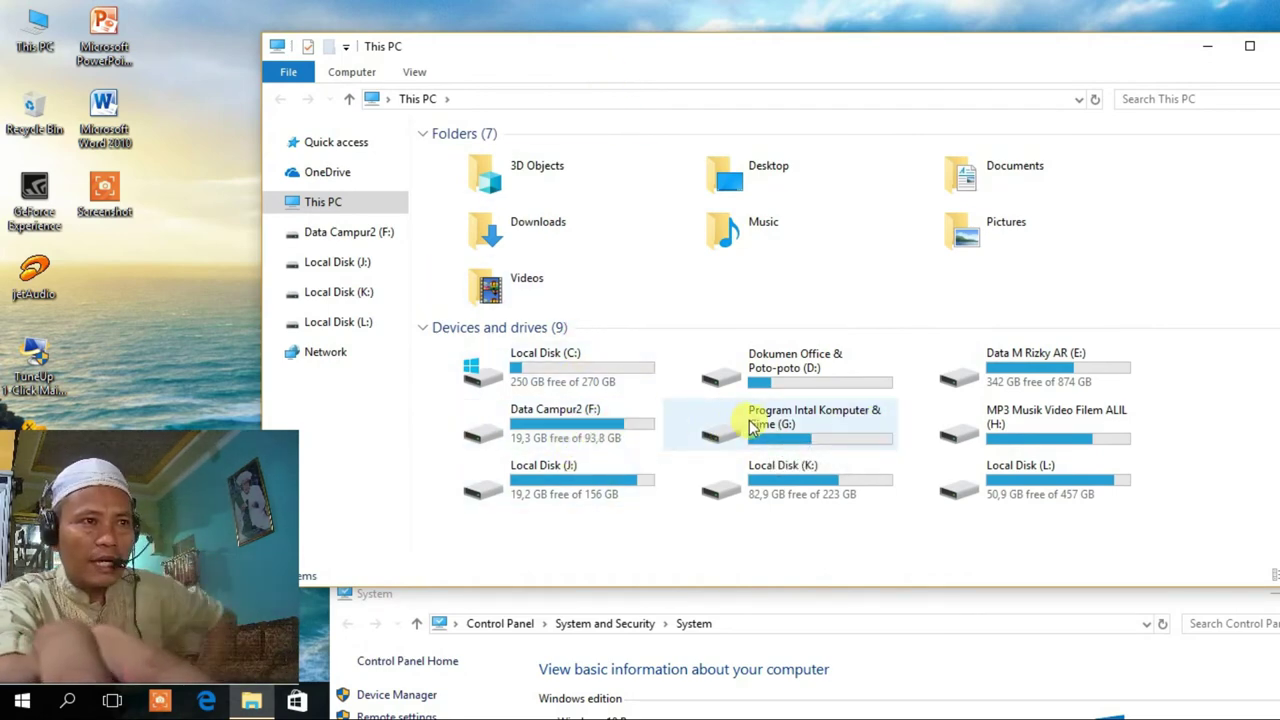
left_click(808, 427)
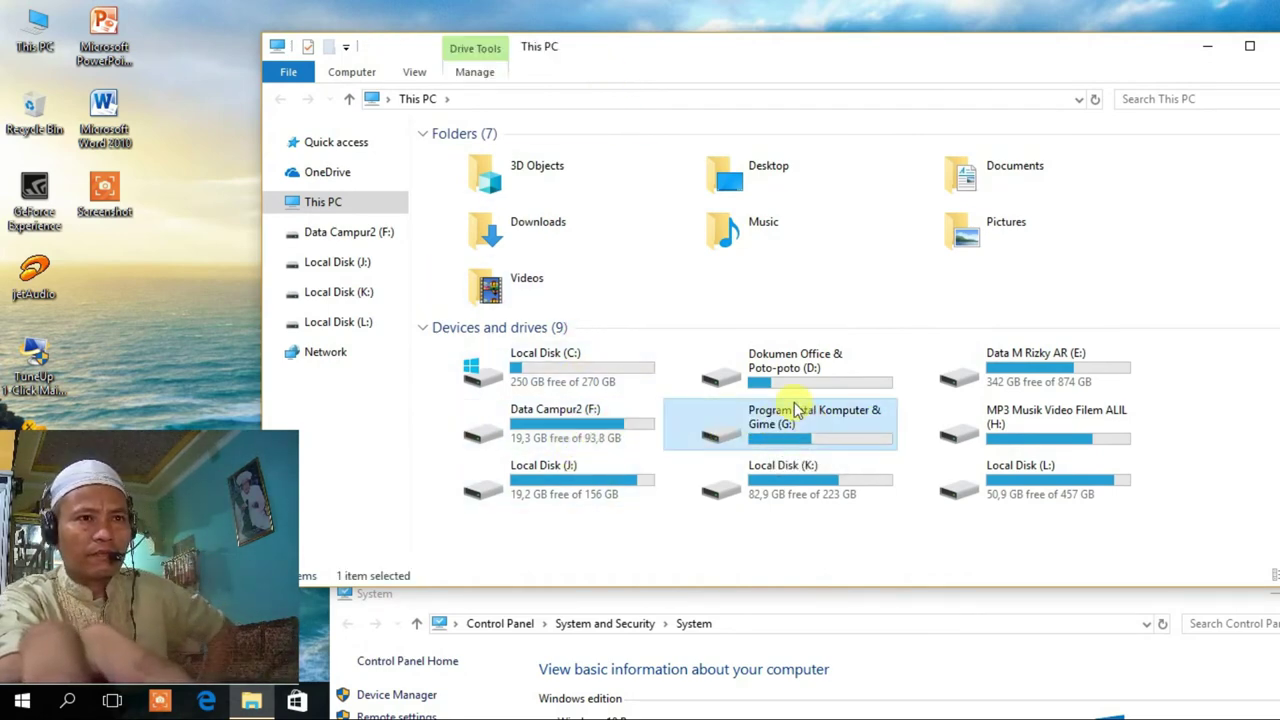
double_click(766, 474)
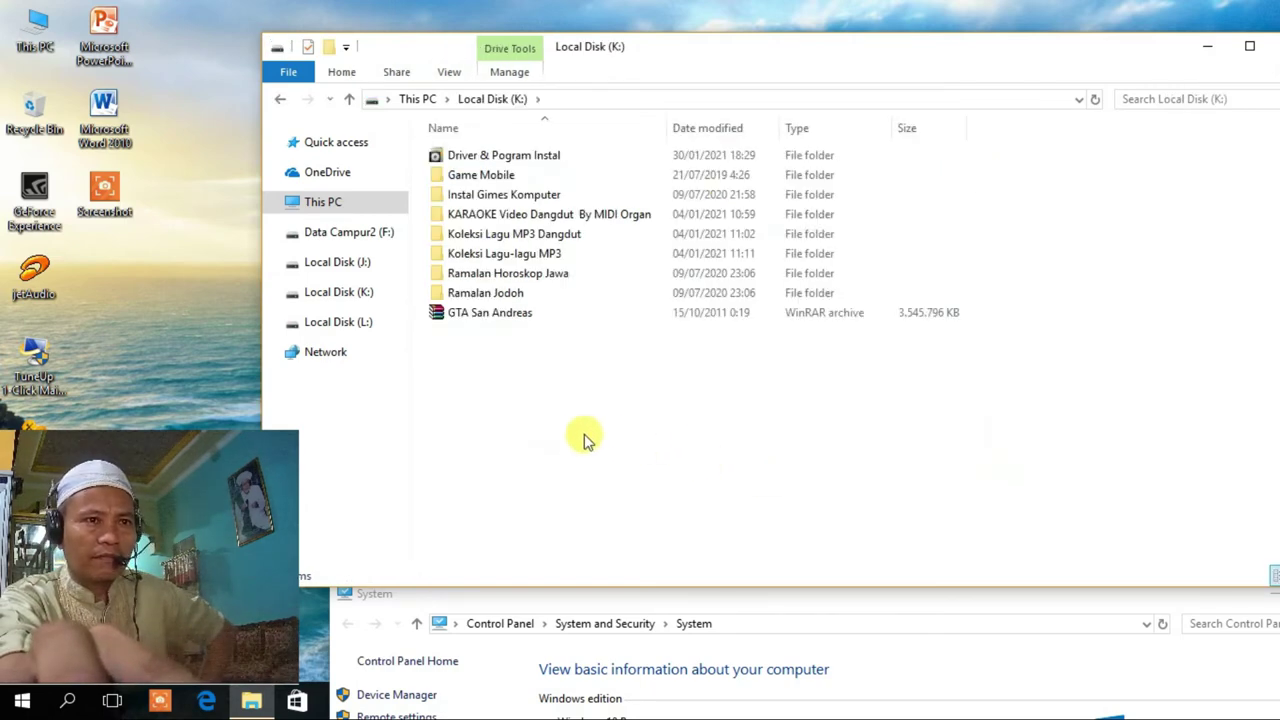
double_click(491, 157)
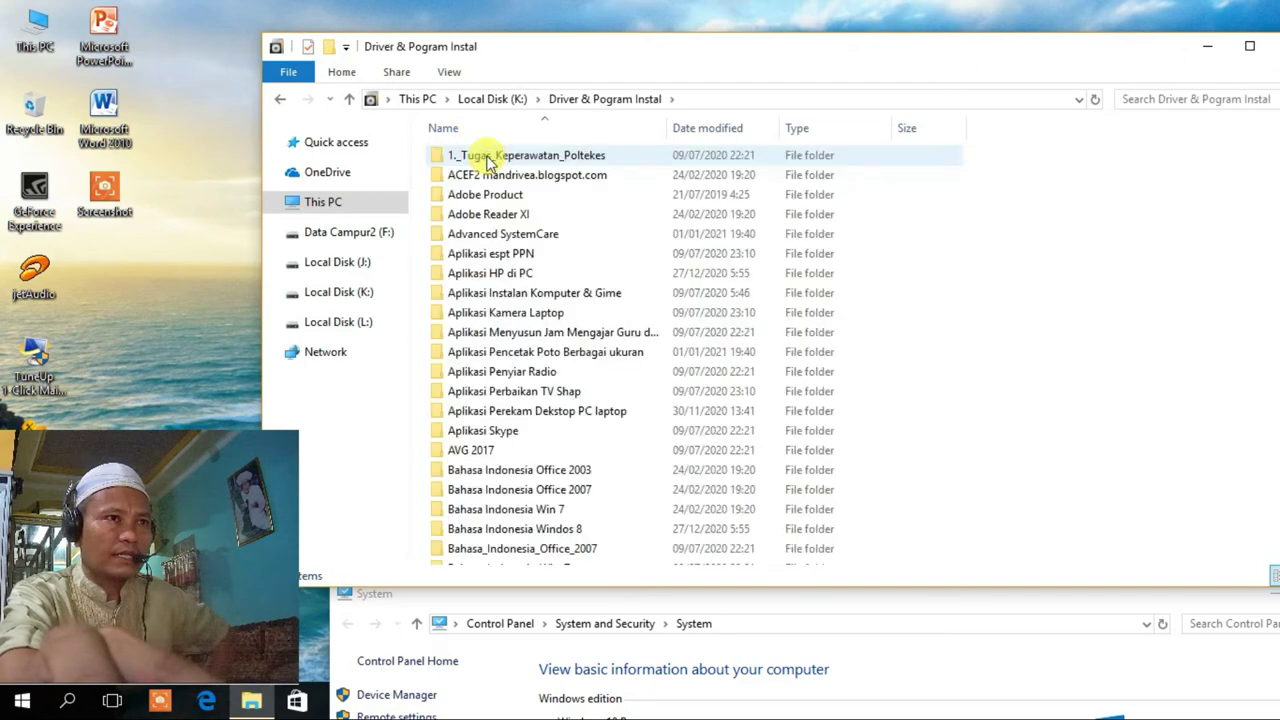
Go through Driver Instal > Driver Mainboard LGA H61V12 Core17 > LAN and open Win10_10028_07252018.zip.
scroll(495, 380, "down", 3)
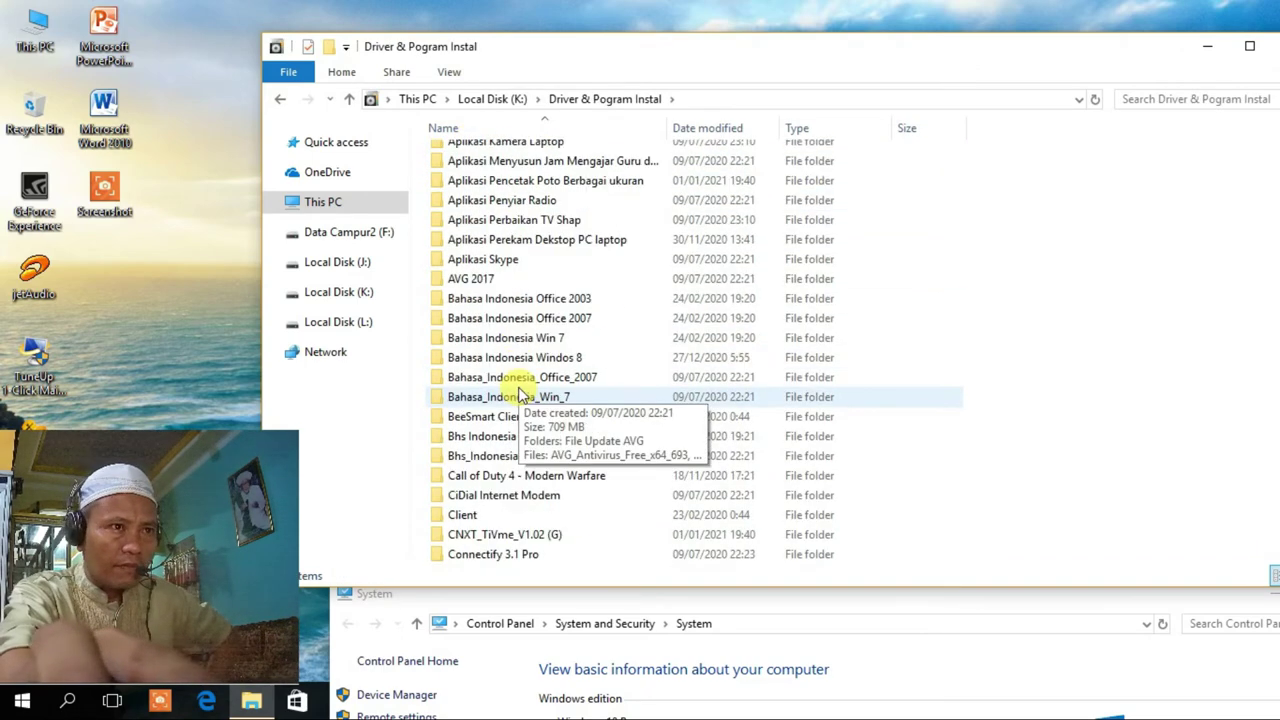
scroll(473, 387, "down", 3)
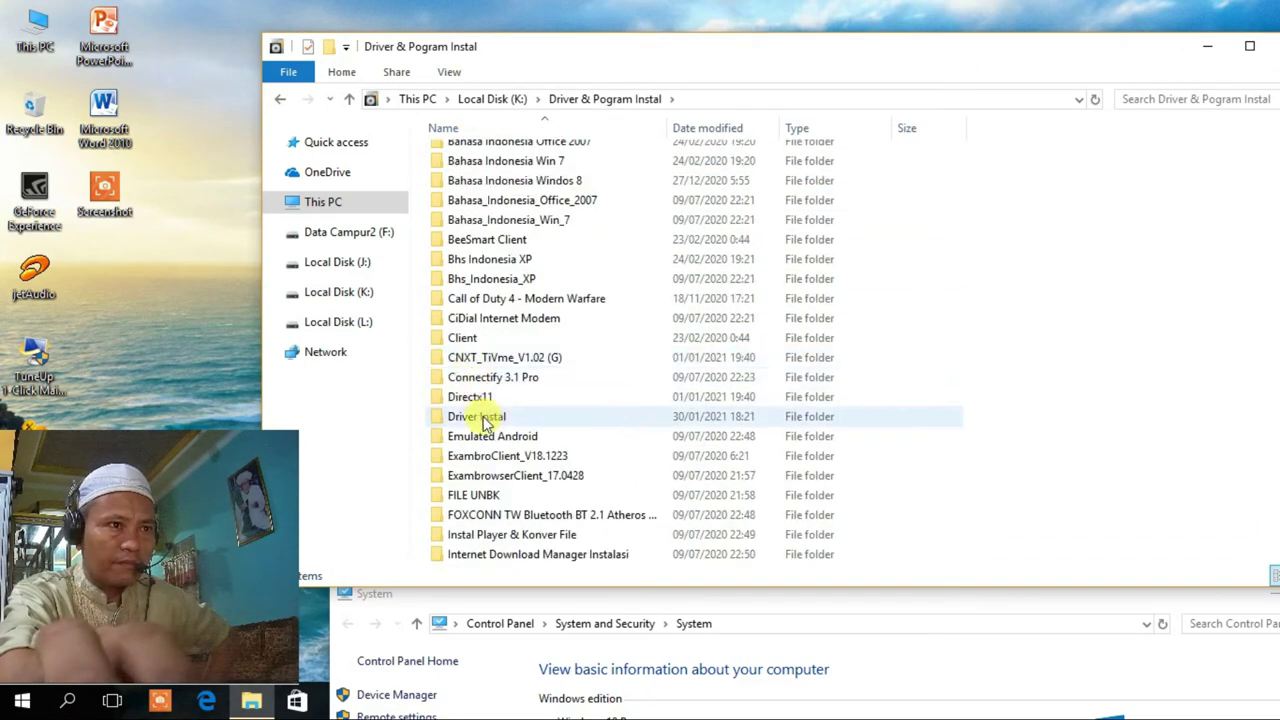
left_click(490, 418)
double_click(490, 418)
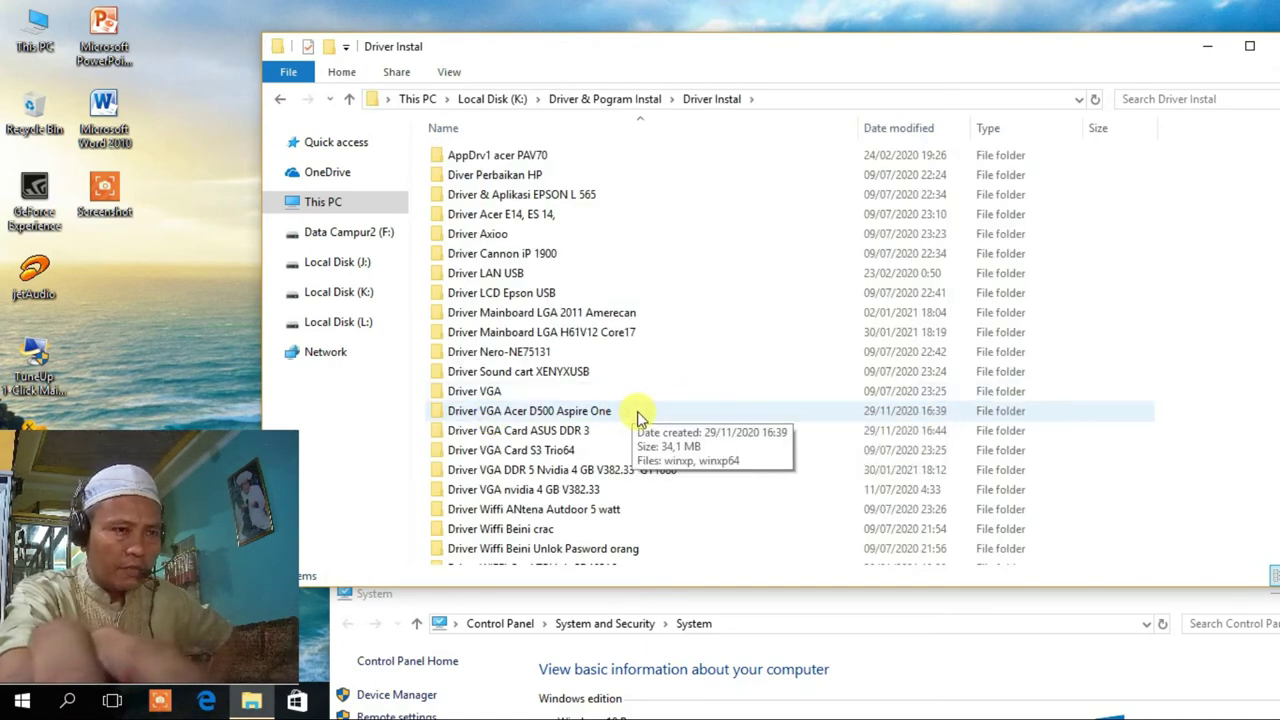
double_click(533, 335)
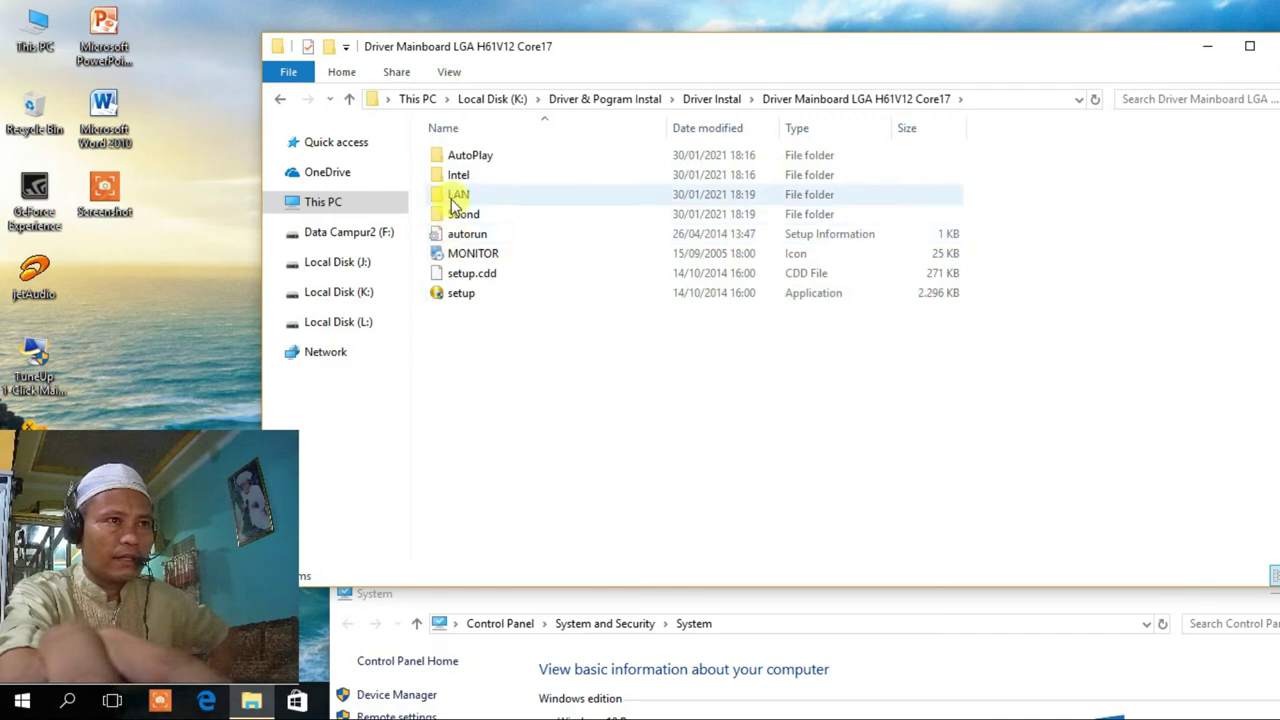
double_click(489, 196)
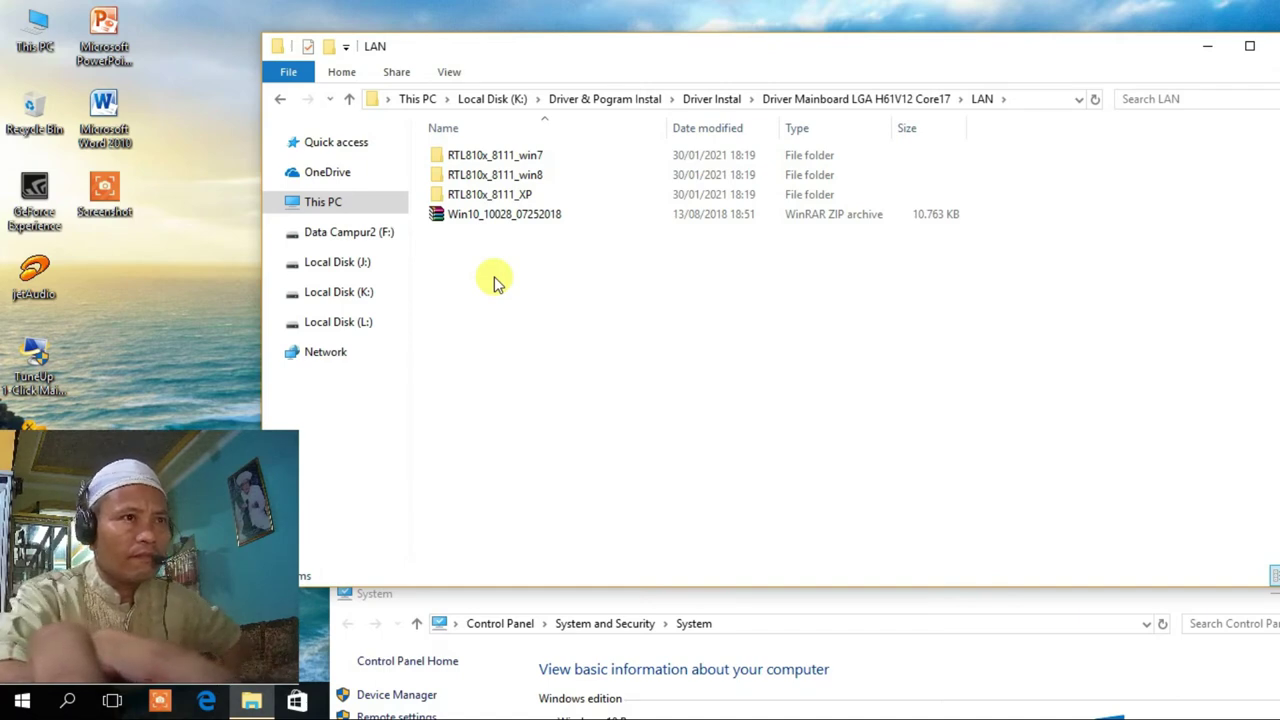
left_click(497, 216)
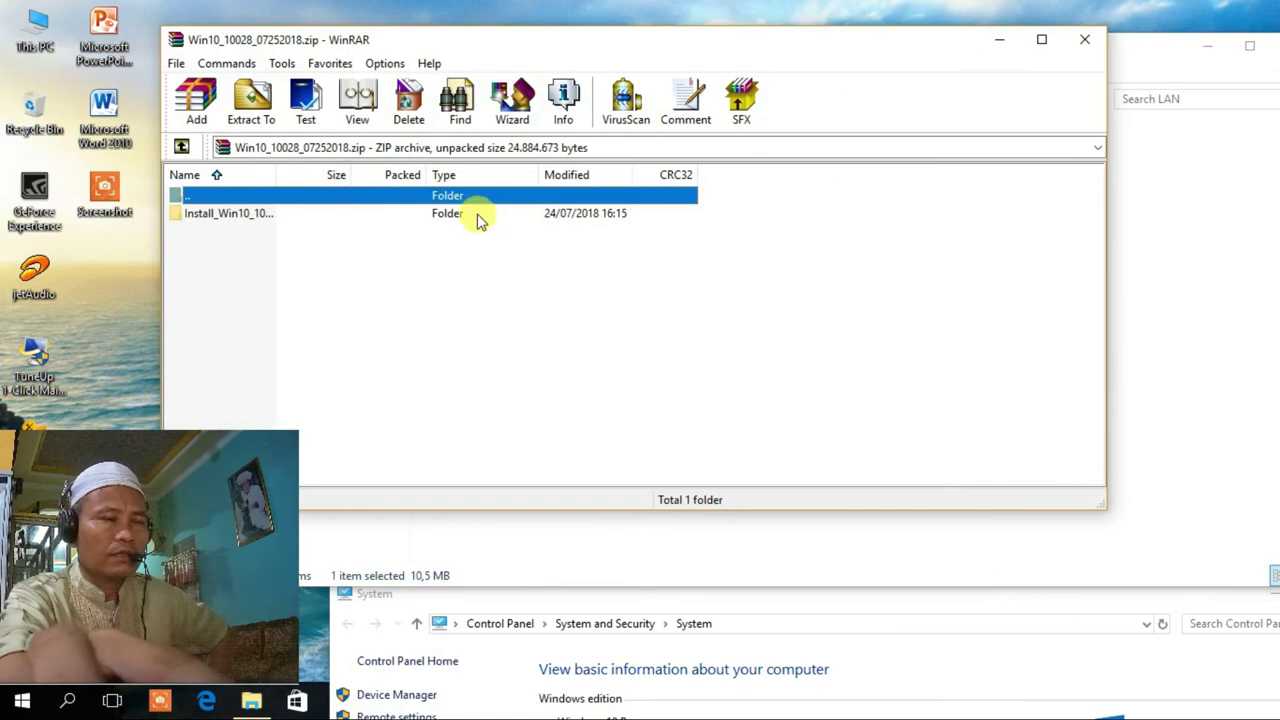
Run setup.exe from the archive's Install folder and advance the Realtek wizard to Install.
left_click(227, 221)
double_click(227, 221)
scroll(497, 300, "down", 15)
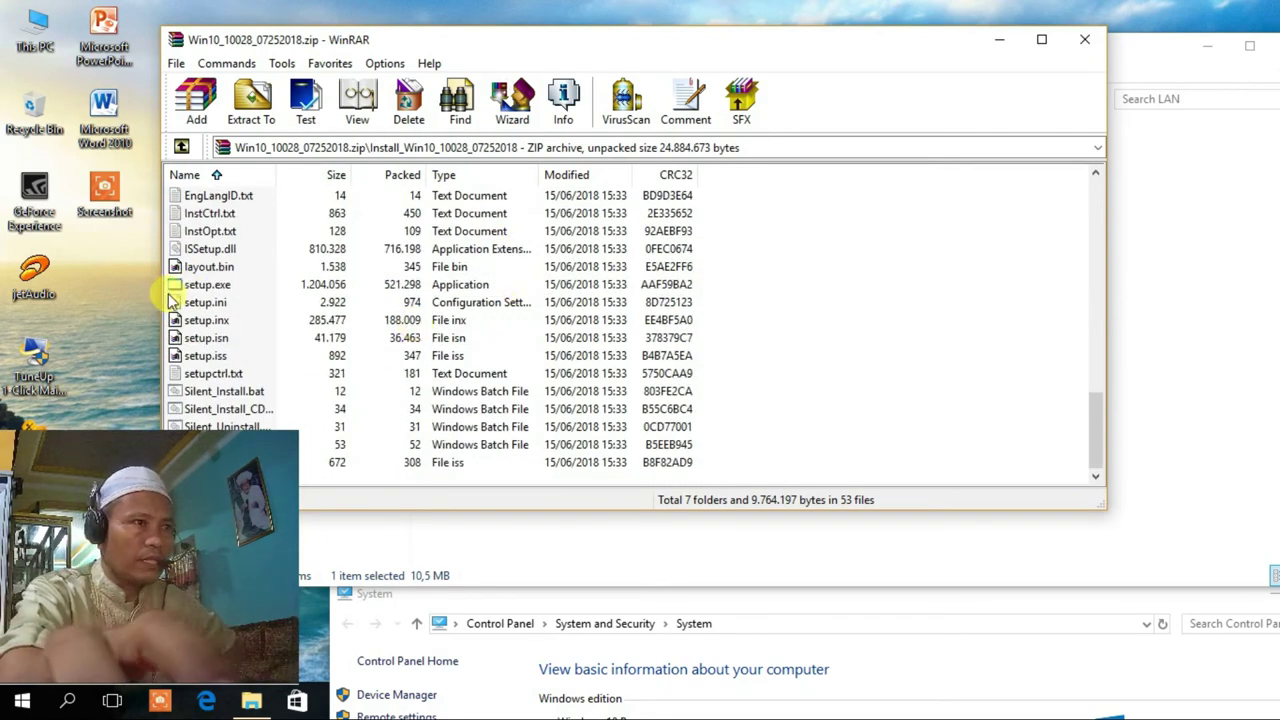
double_click(203, 286)
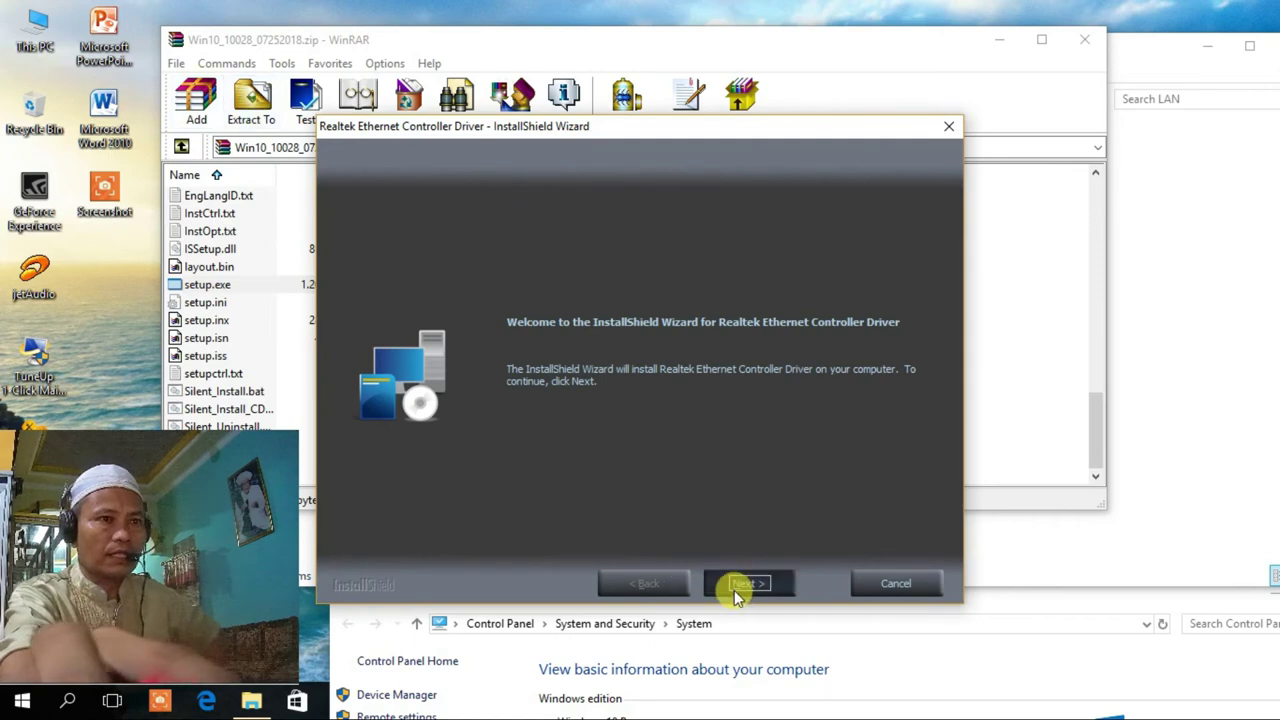
left_click(738, 590)
left_click(745, 588)
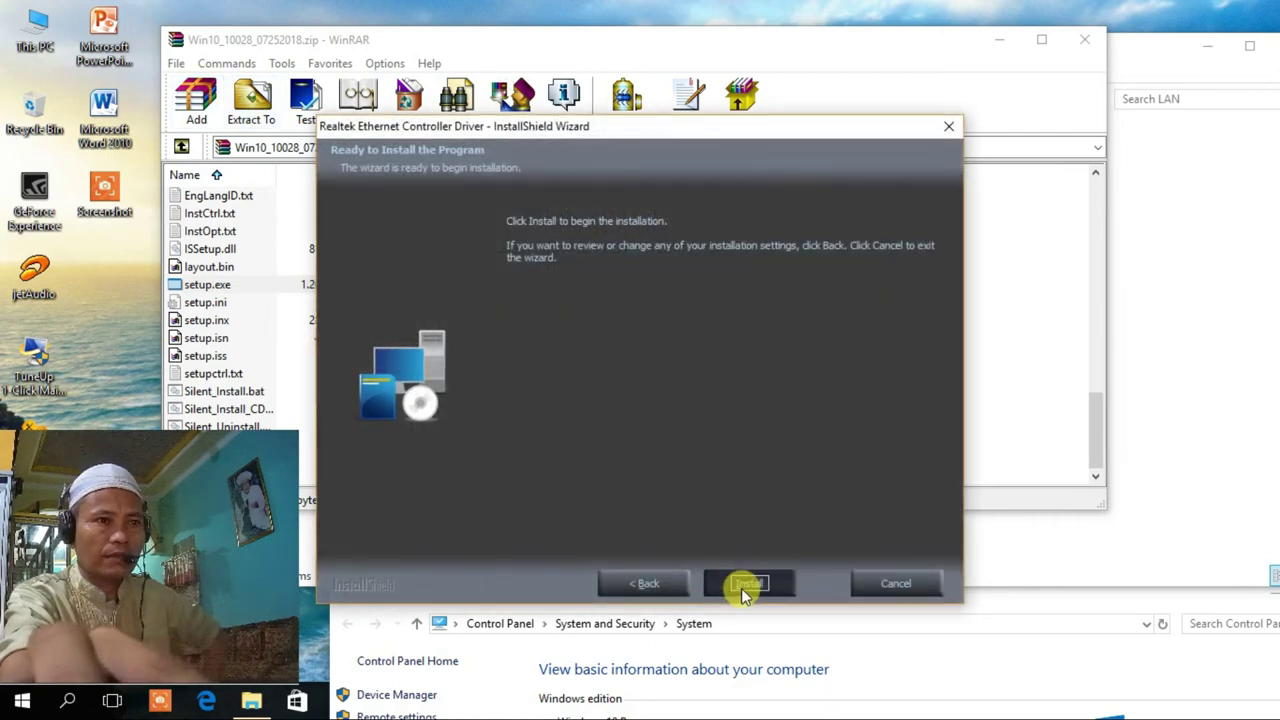
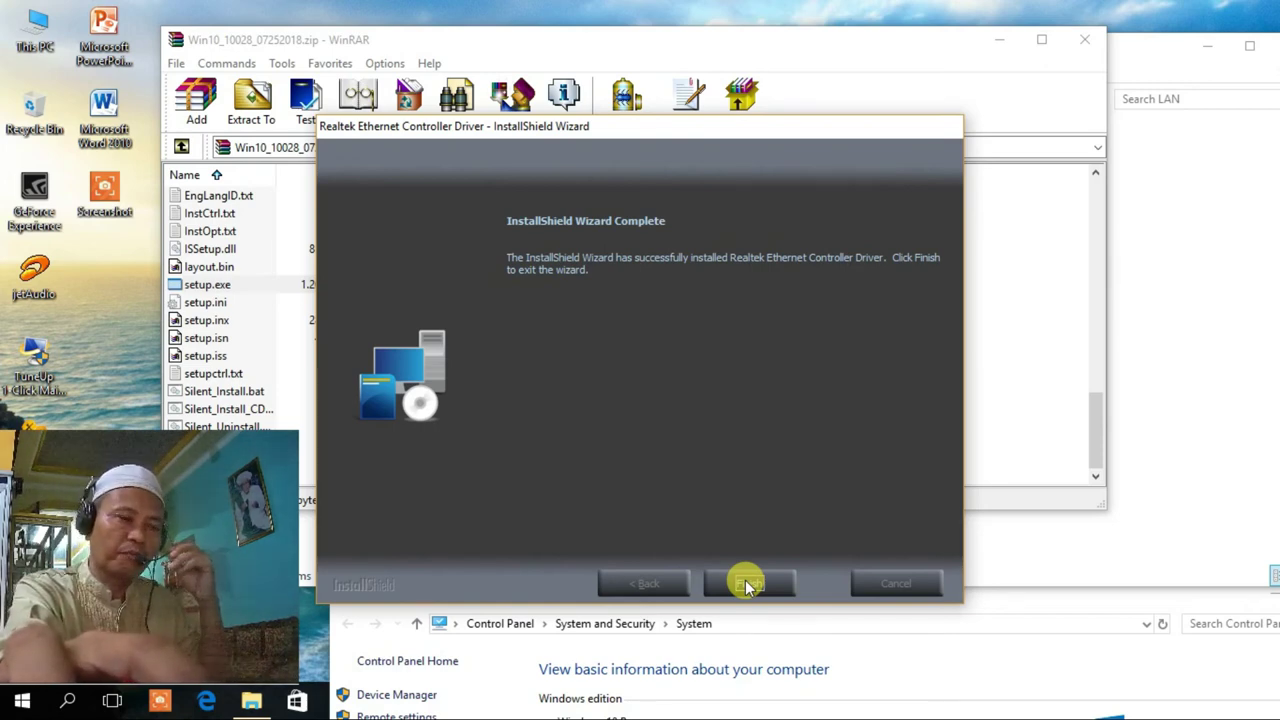
Finish the Realtek Ethernet driver install and close the LAN driver archive.
left_click(748, 584)
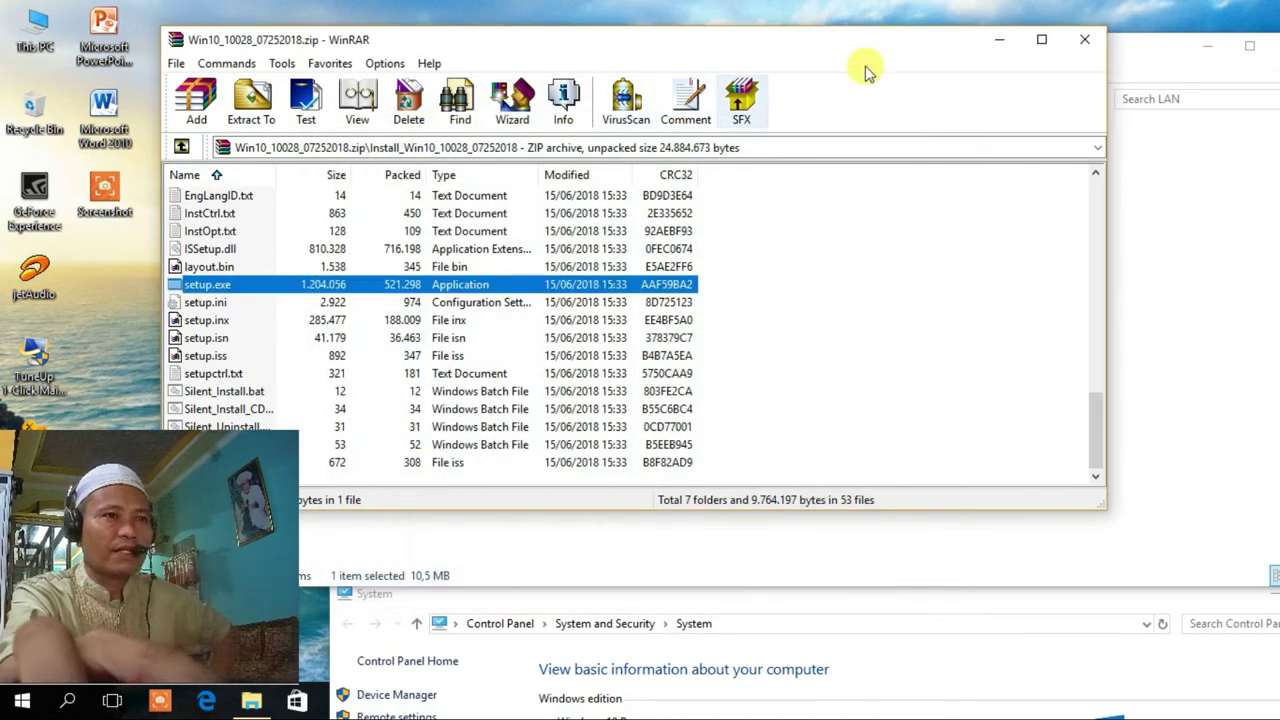
left_click(1084, 39)
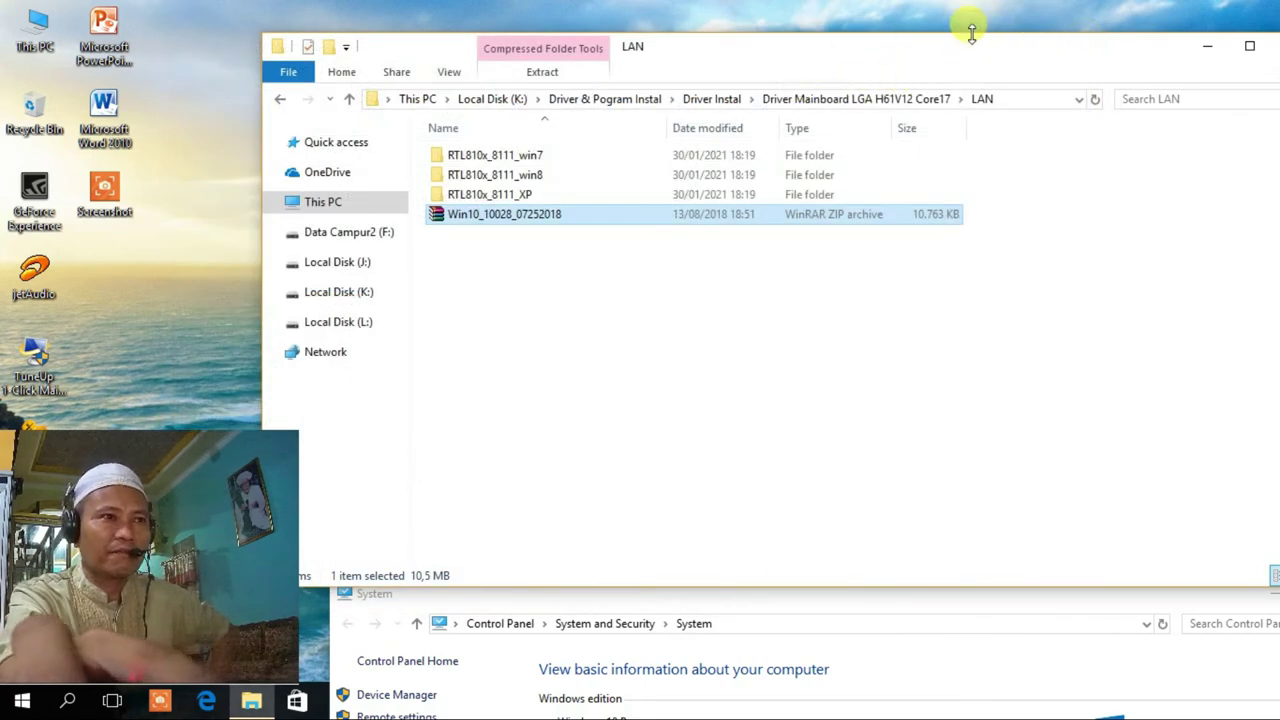
left_click_drag(1022, 55, 820, 68)
Open This PC's System properties and bring the System window to the front.
right_click(35, 17)
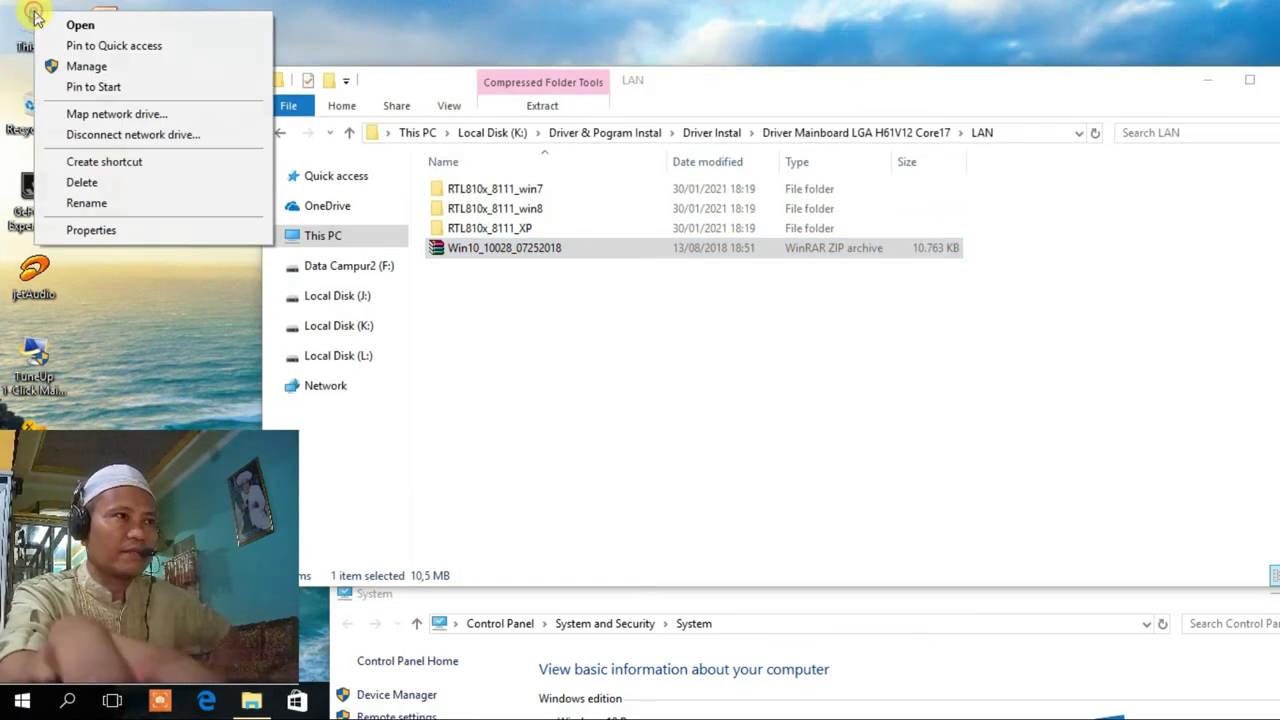
left_click(70, 230)
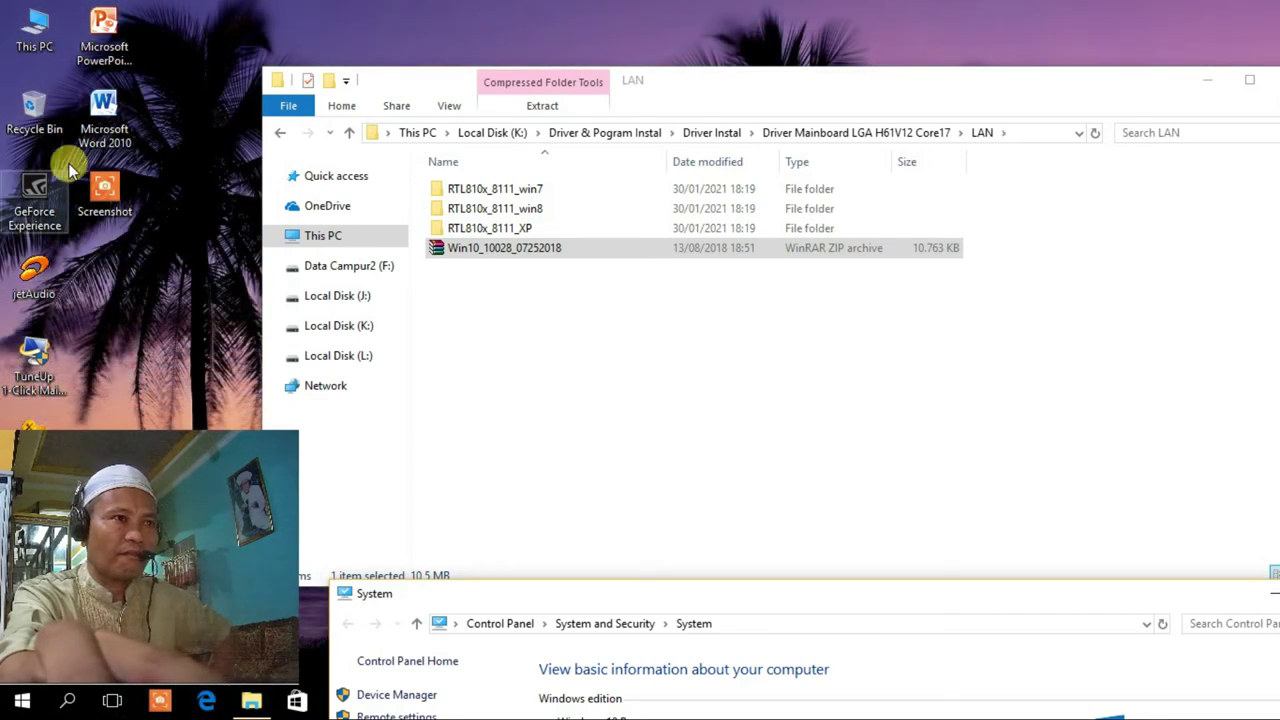
right_click(35, 45)
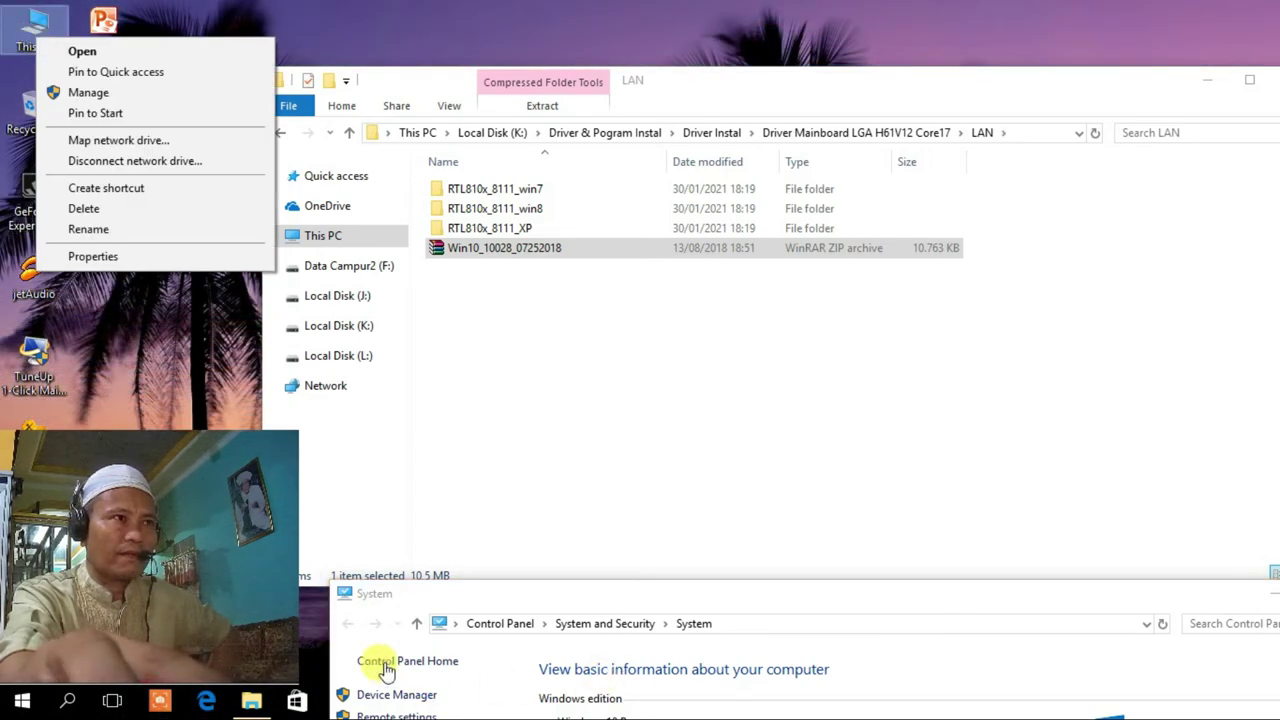
left_click(360, 638)
left_click_drag(760, 82, 822, 3)
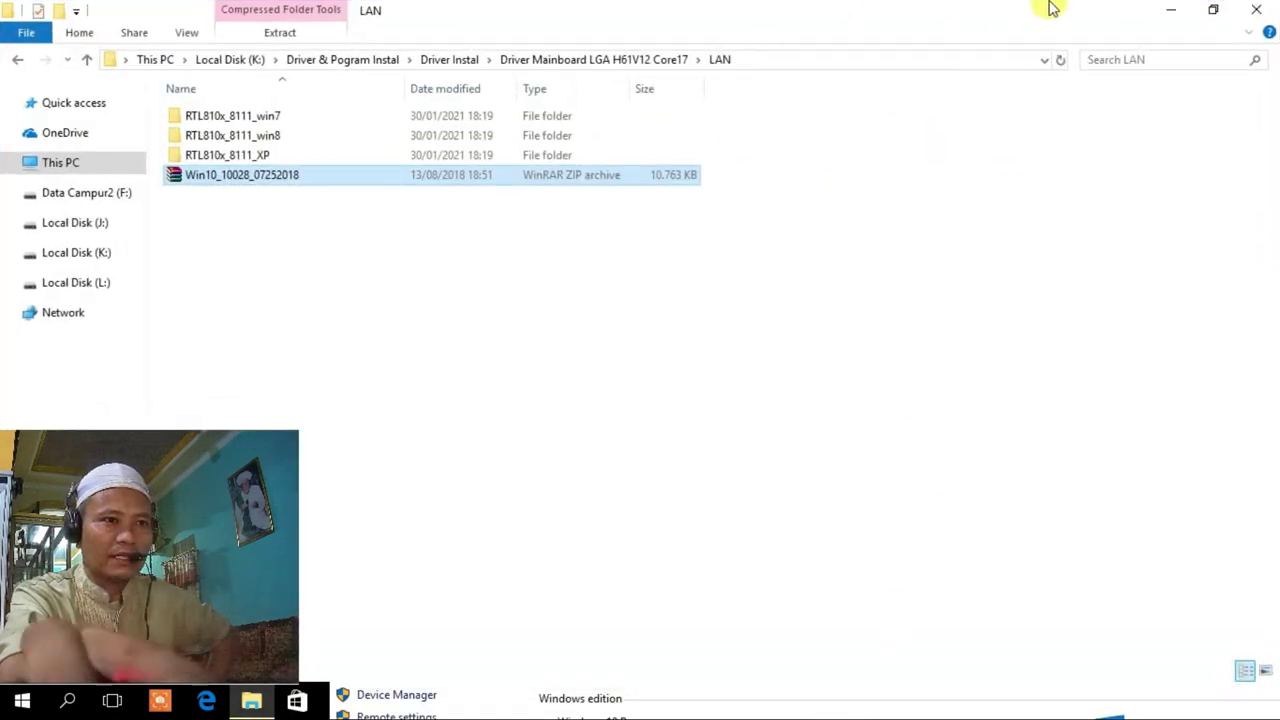
left_click(1213, 12)
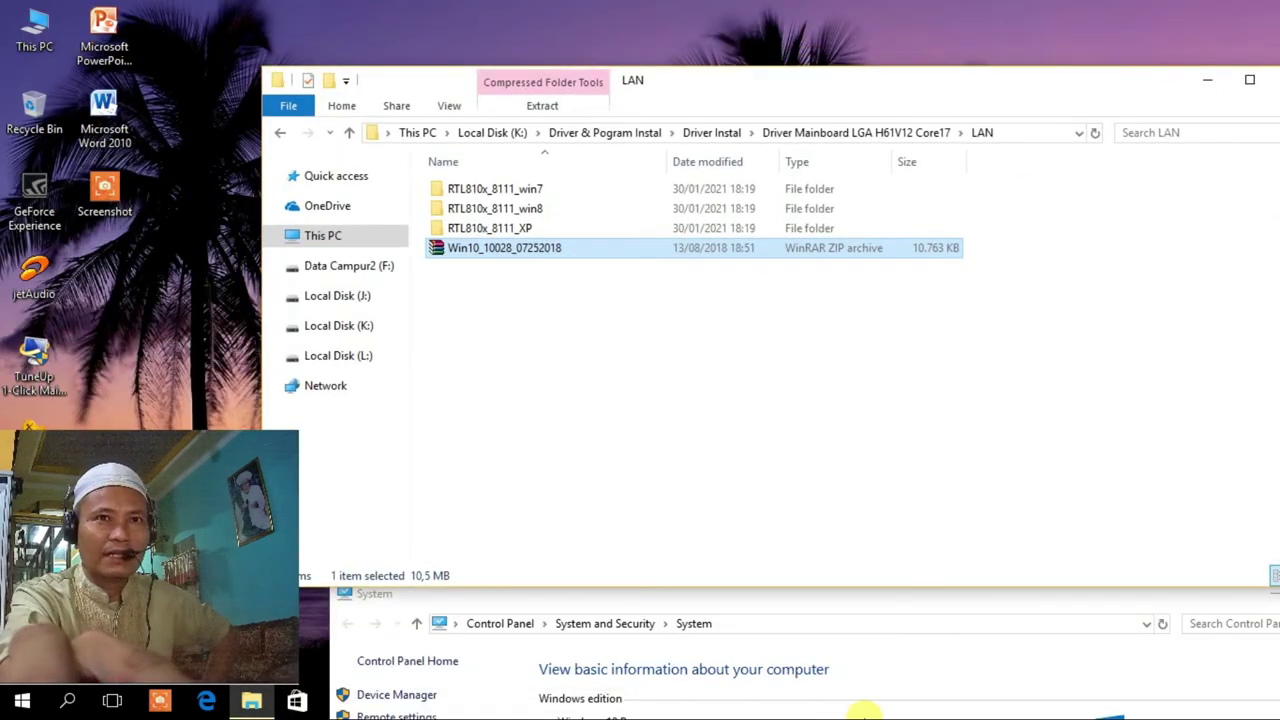
left_click(894, 607)
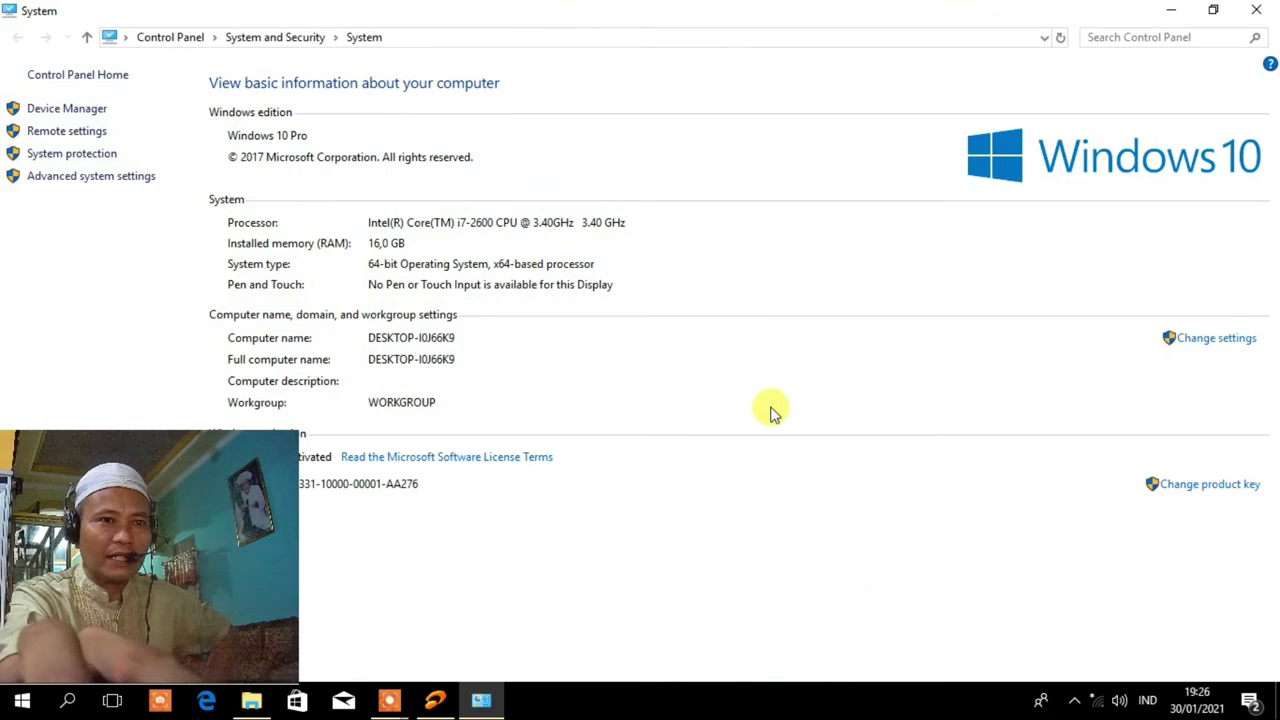
Uninstall the unrecognised PCI Simple Communications Controller in Device Manager.
left_click(62, 112)
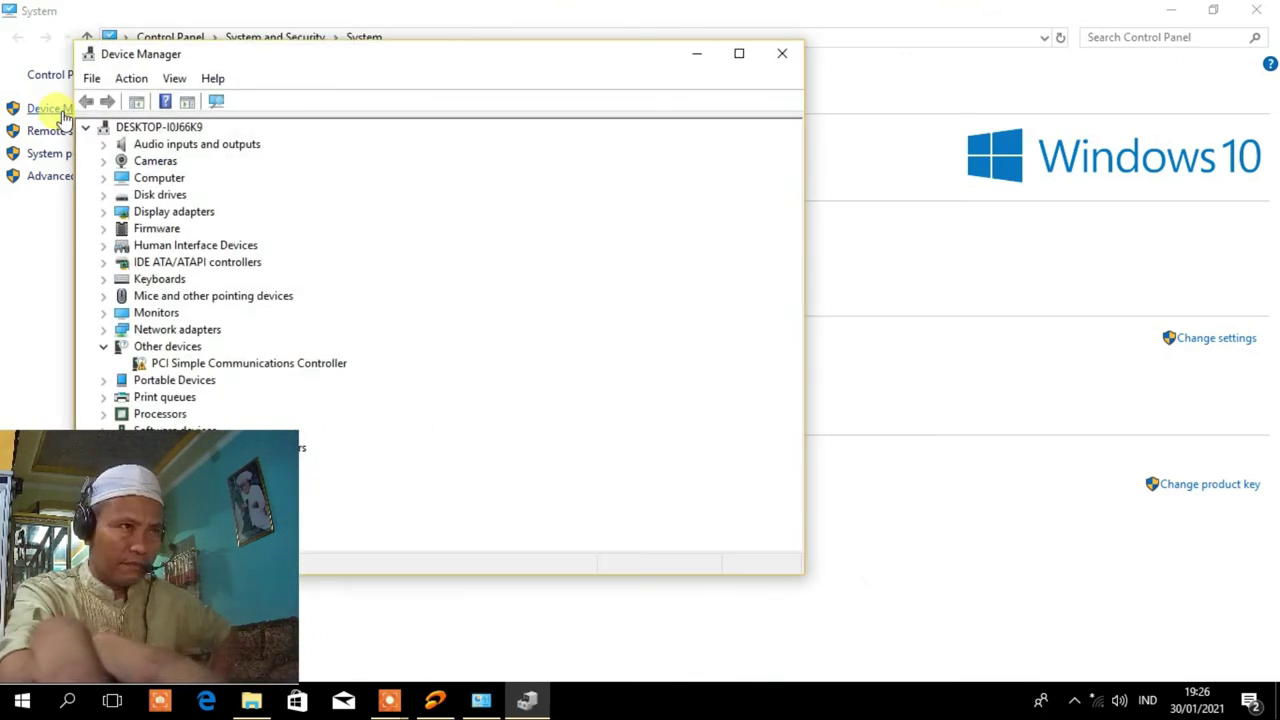
left_click(300, 363)
right_click(300, 364)
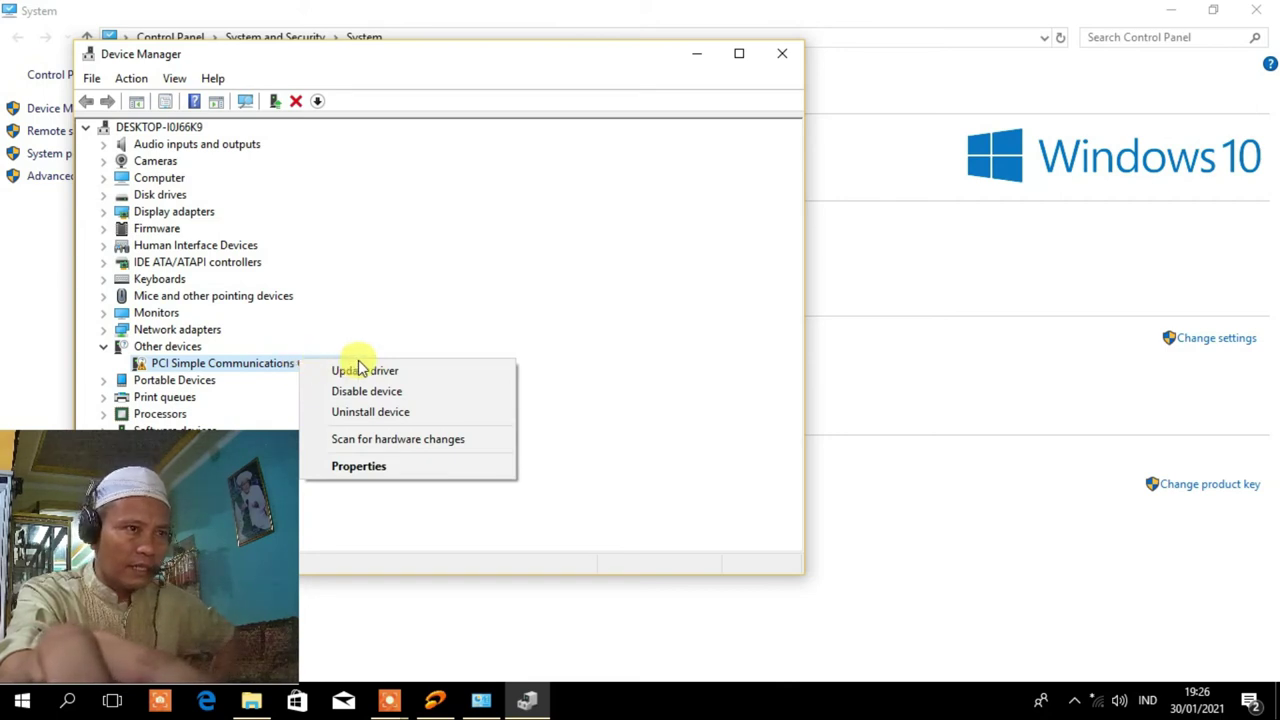
left_click(371, 413)
left_click(666, 423)
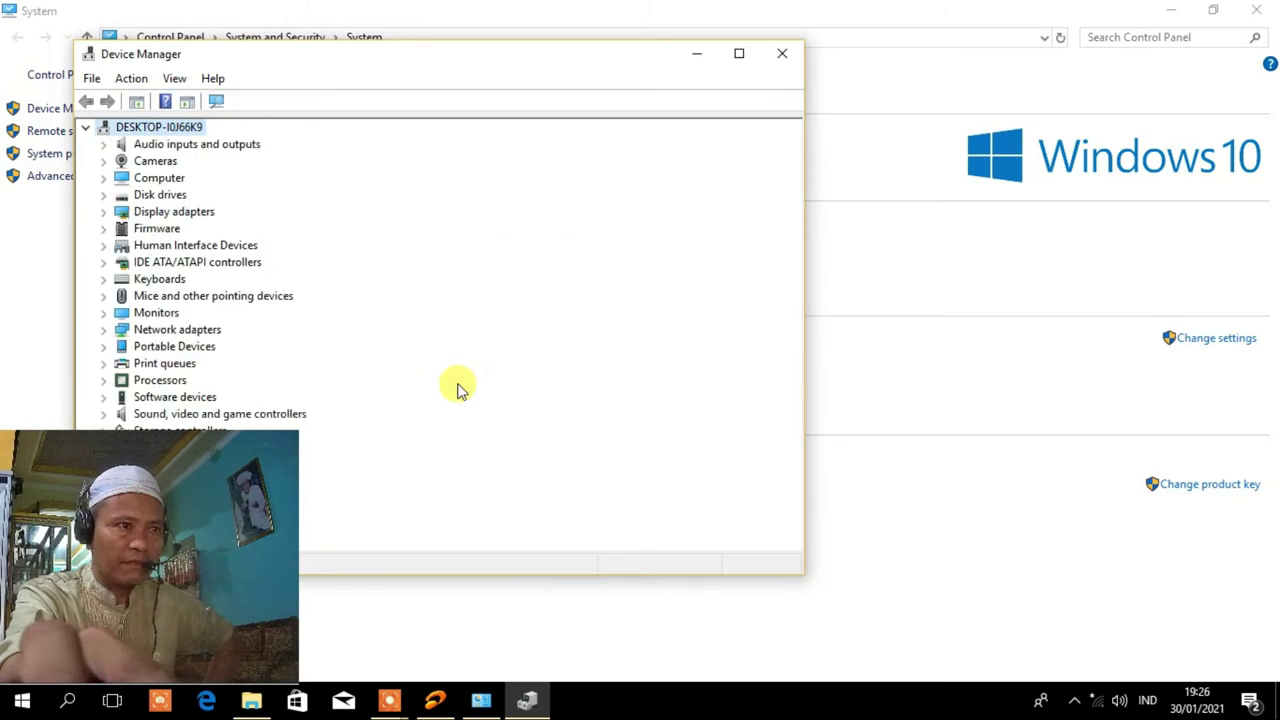
Close Device Manager and the System information window.
left_click_drag(517, 63, 811, 1)
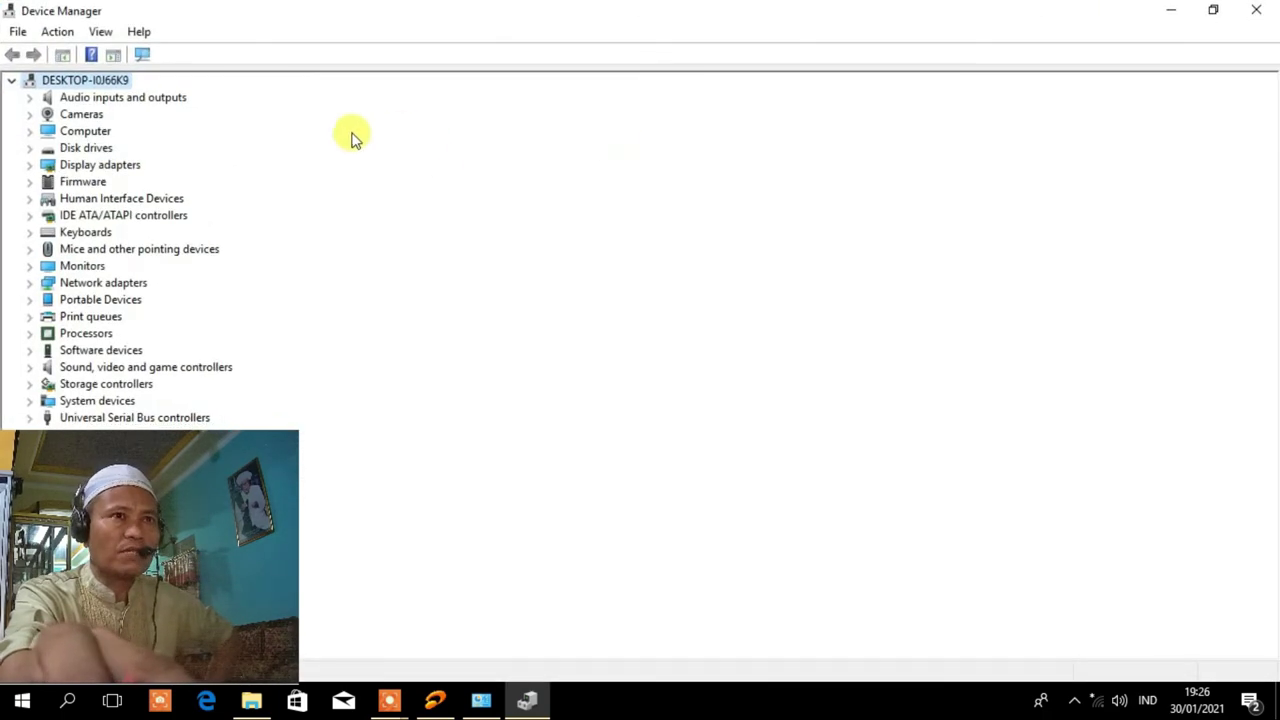
double_click(549, 24)
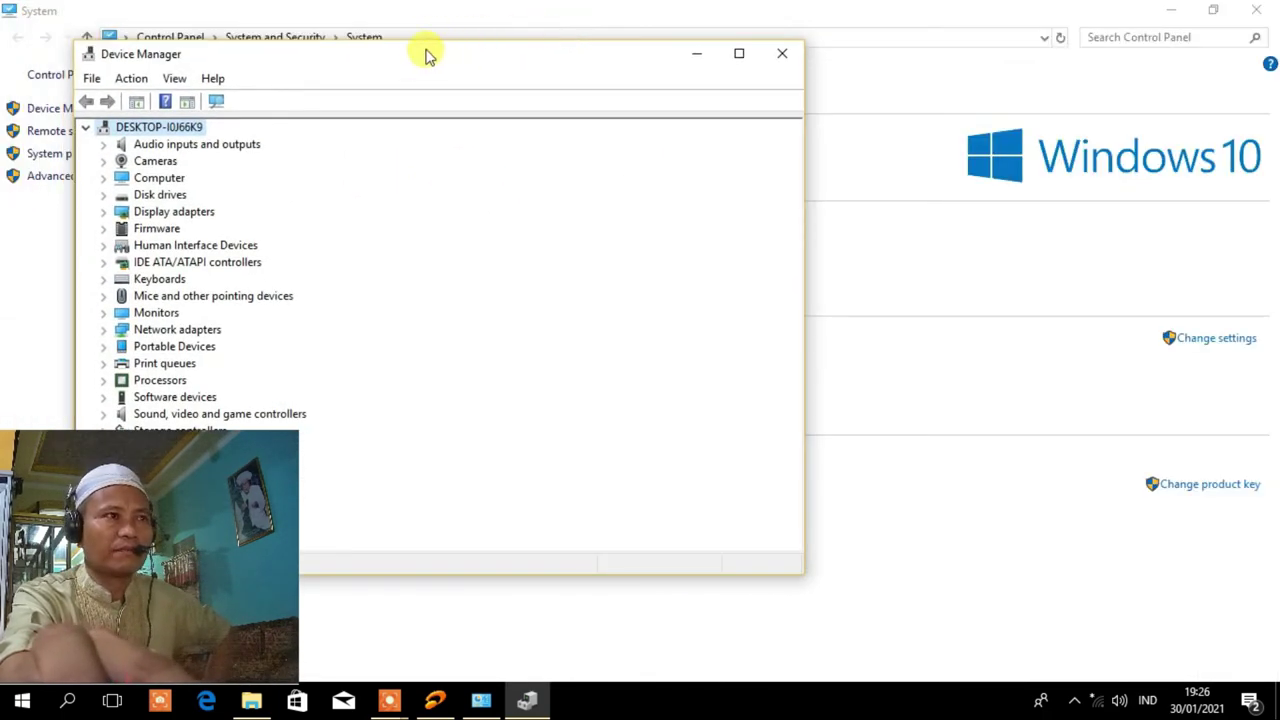
left_click_drag(423, 51, 697, 44)
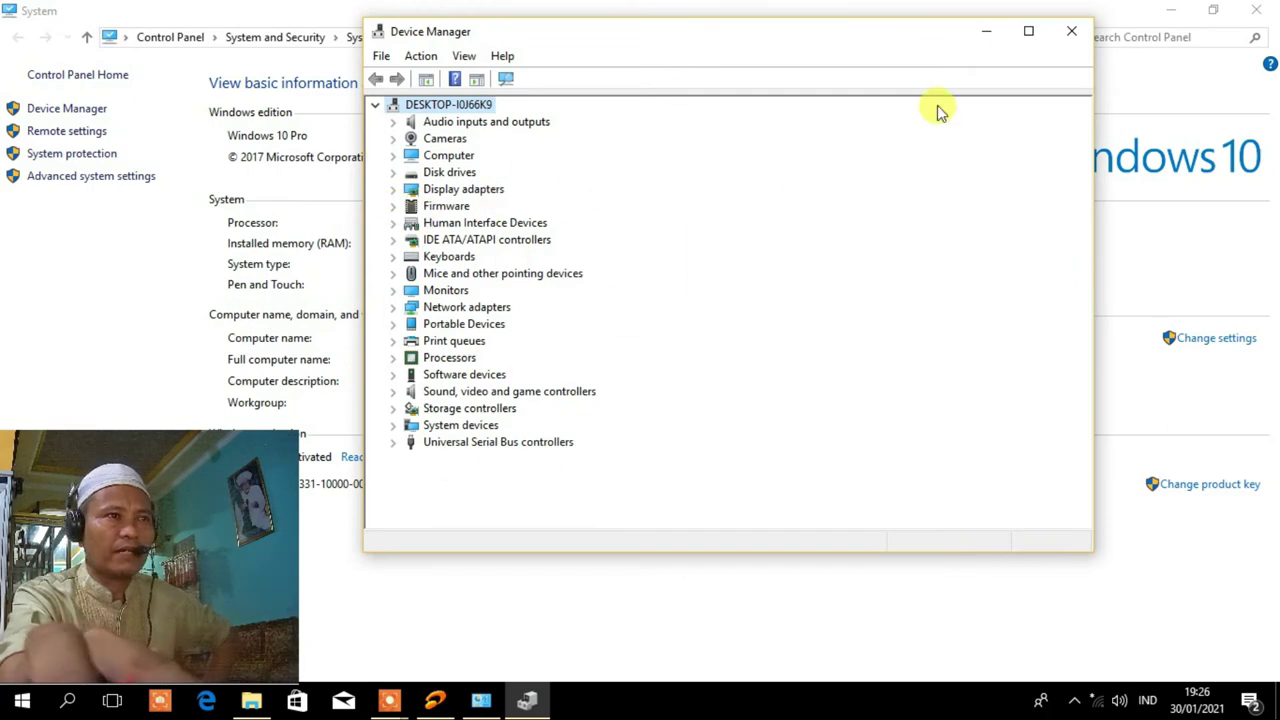
left_click(1072, 33)
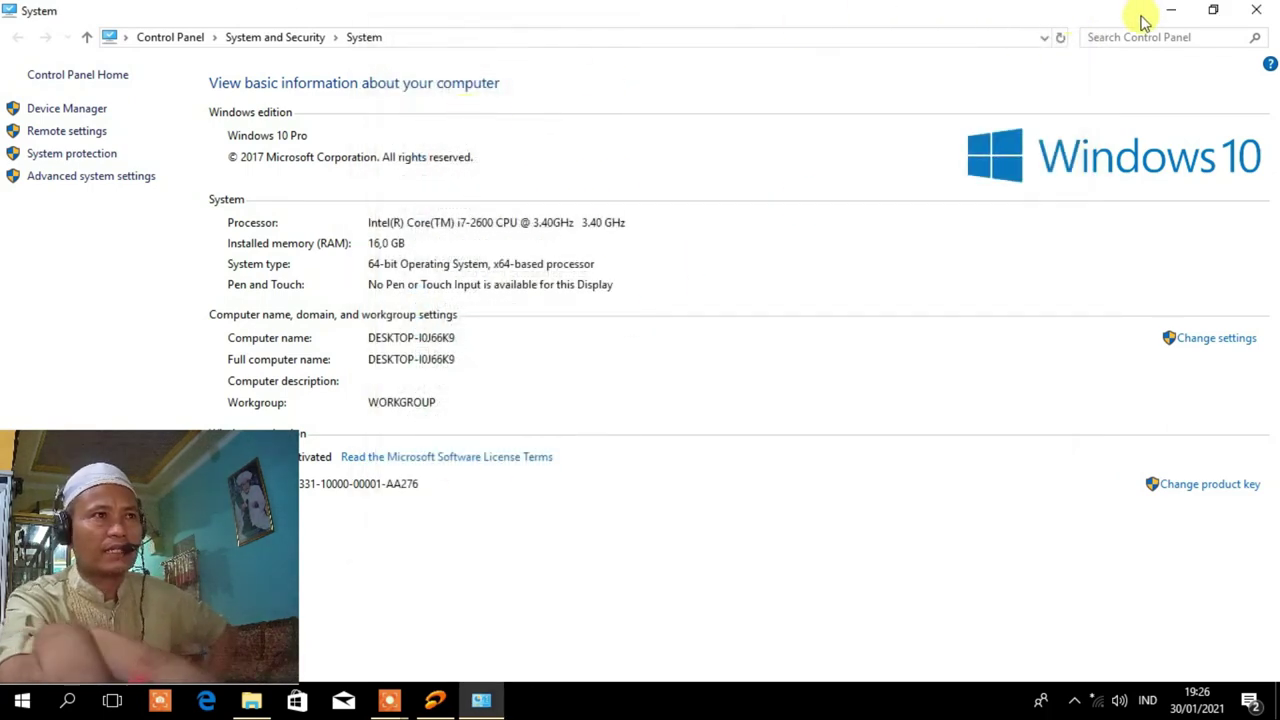
left_click(1255, 18)
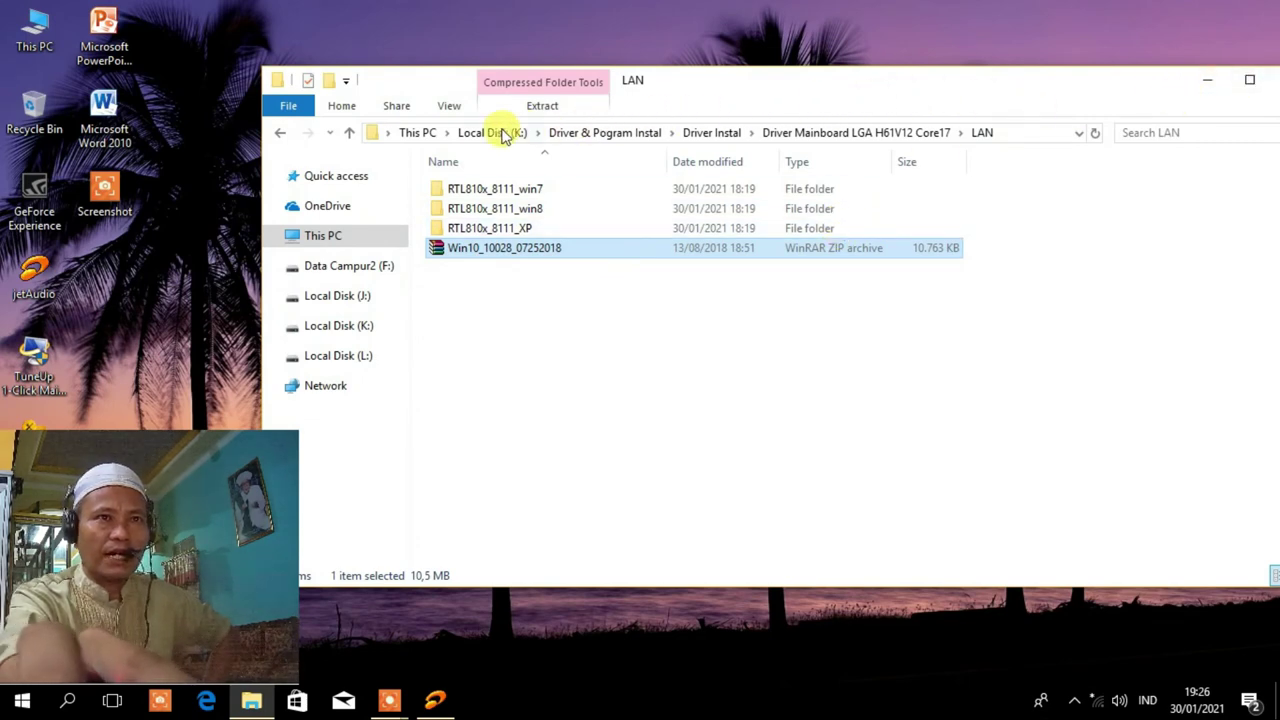
Launch the mainboard setup from Driver Mainboard LGA H61V12 Core17 and pick a Windows 8 64bit driver.
left_click(349, 132)
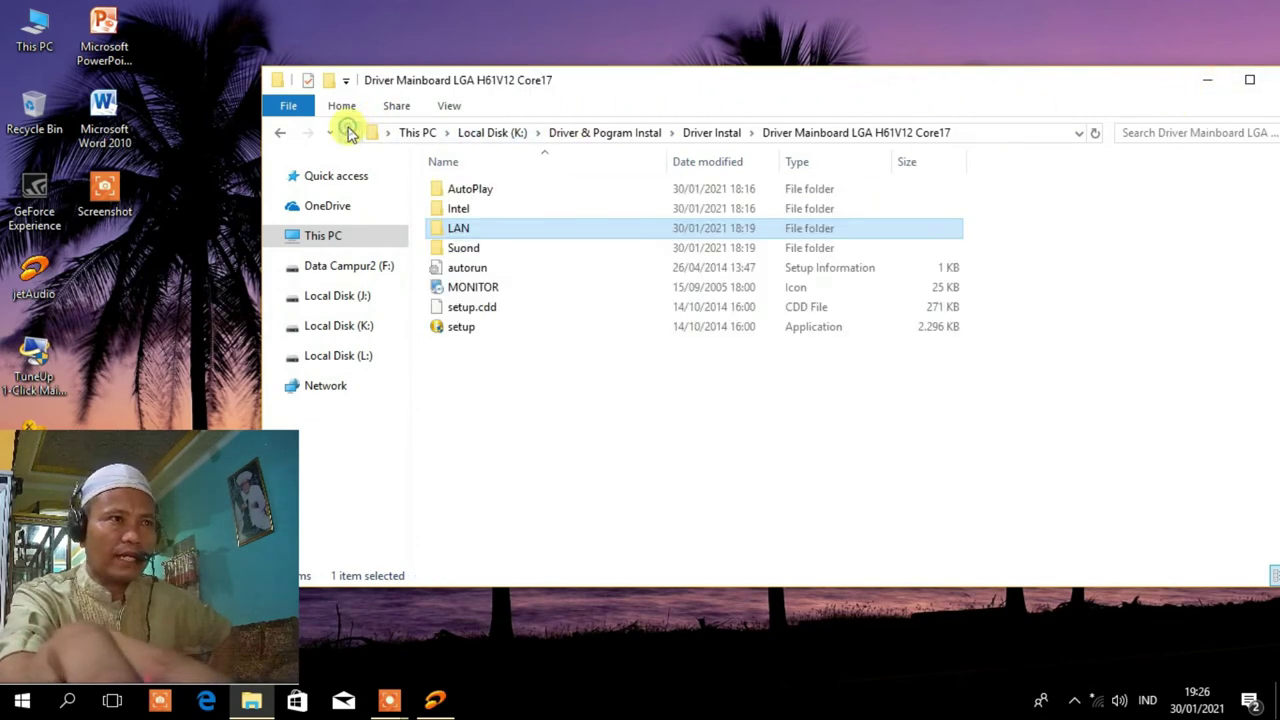
left_click(455, 330)
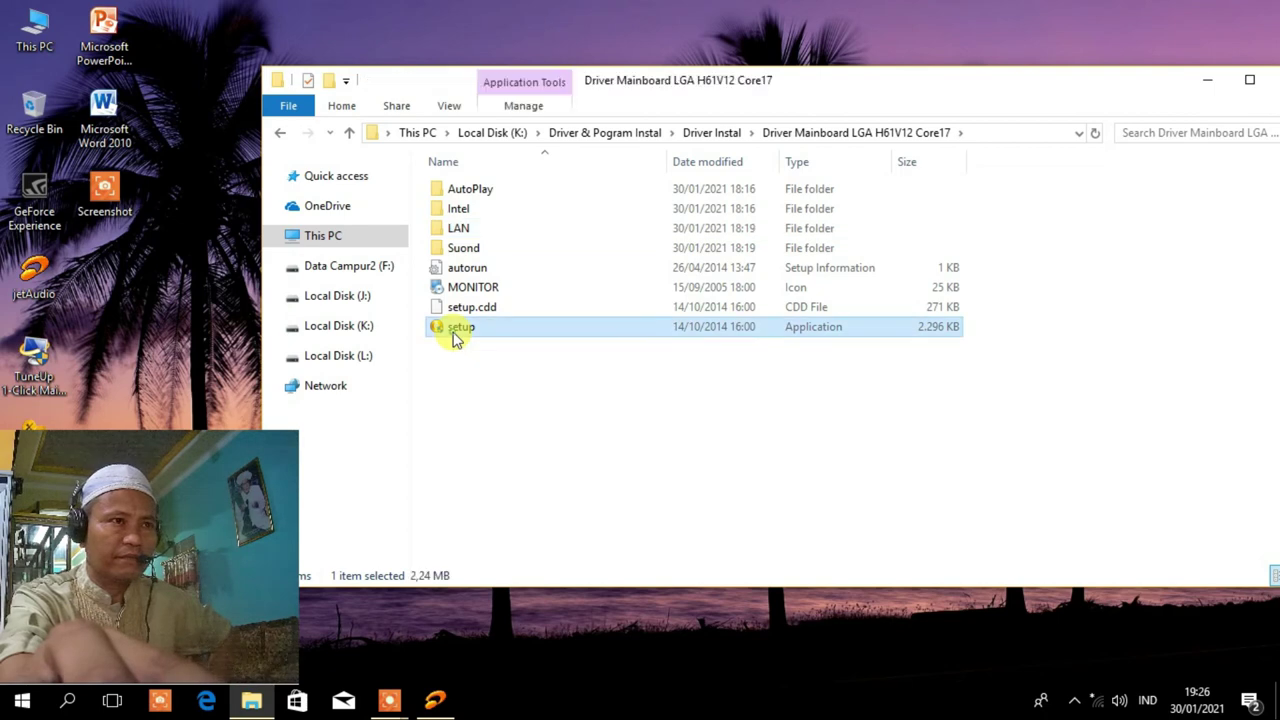
double_click(455, 330)
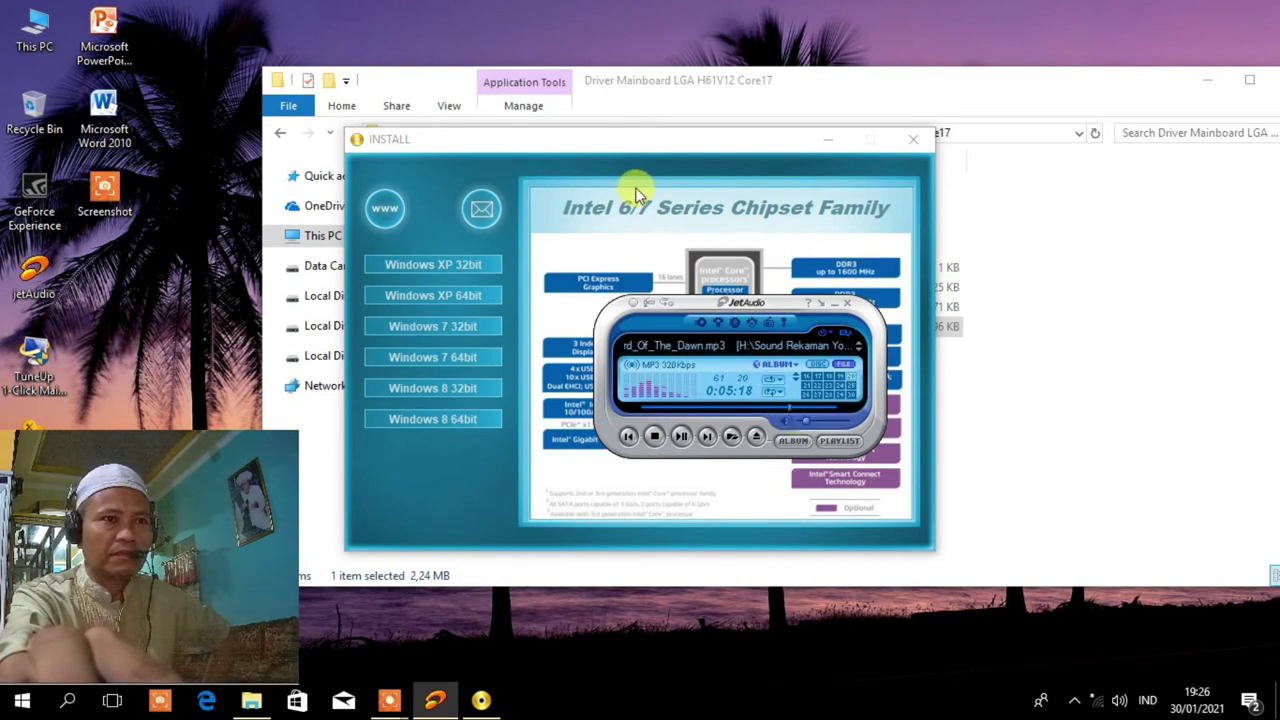
left_click(512, 146)
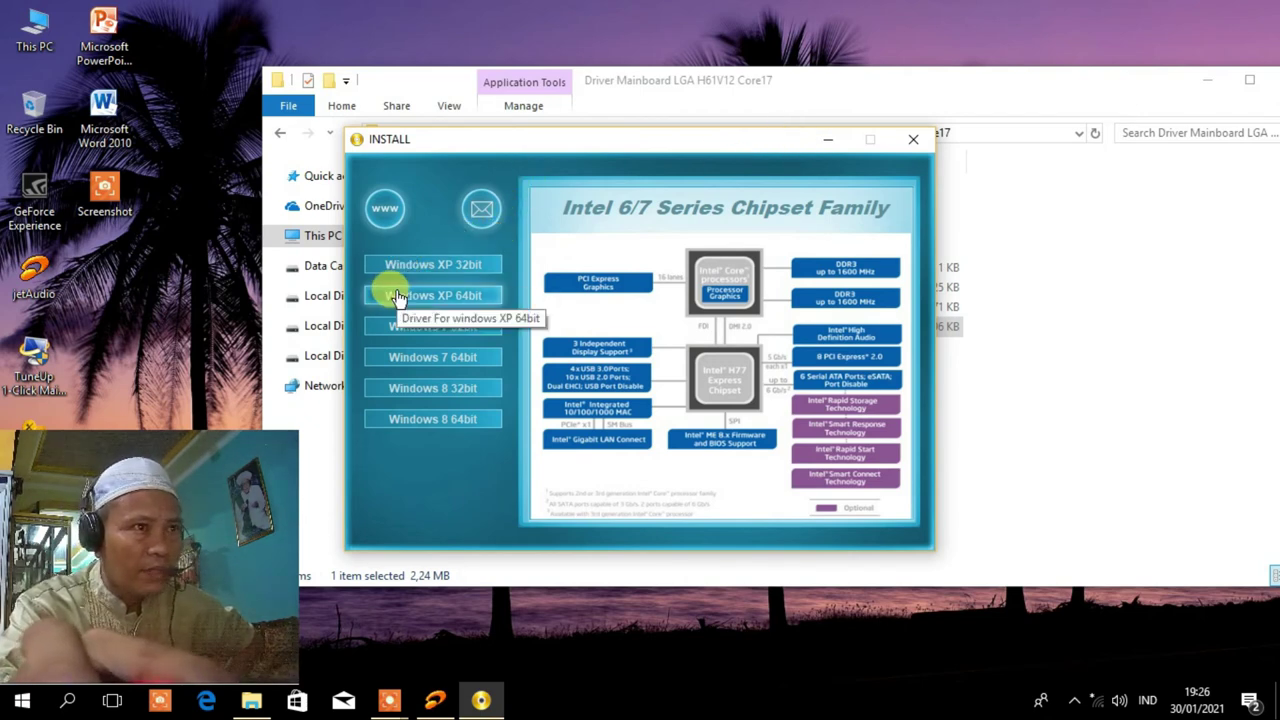
left_click(418, 424)
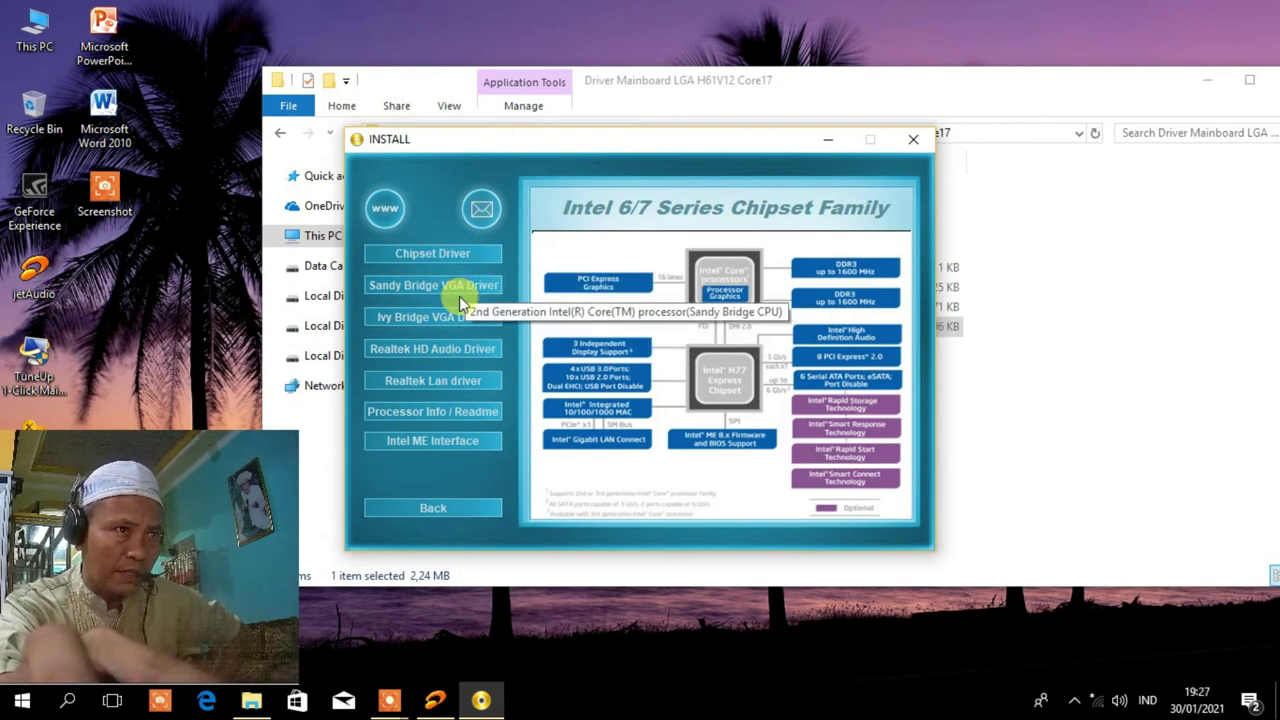
left_click(451, 355)
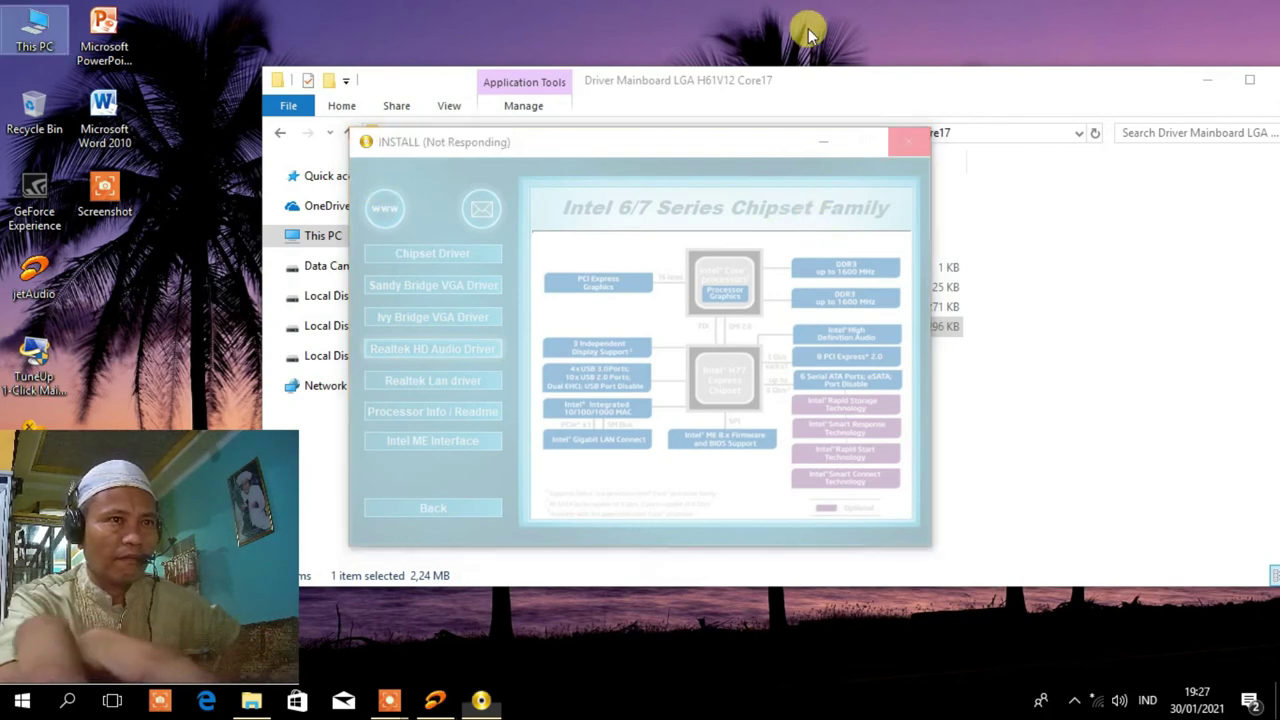
Refresh the desktop and bring up the screen recorder's controls.
right_click(910, 12)
right_click(866, 23)
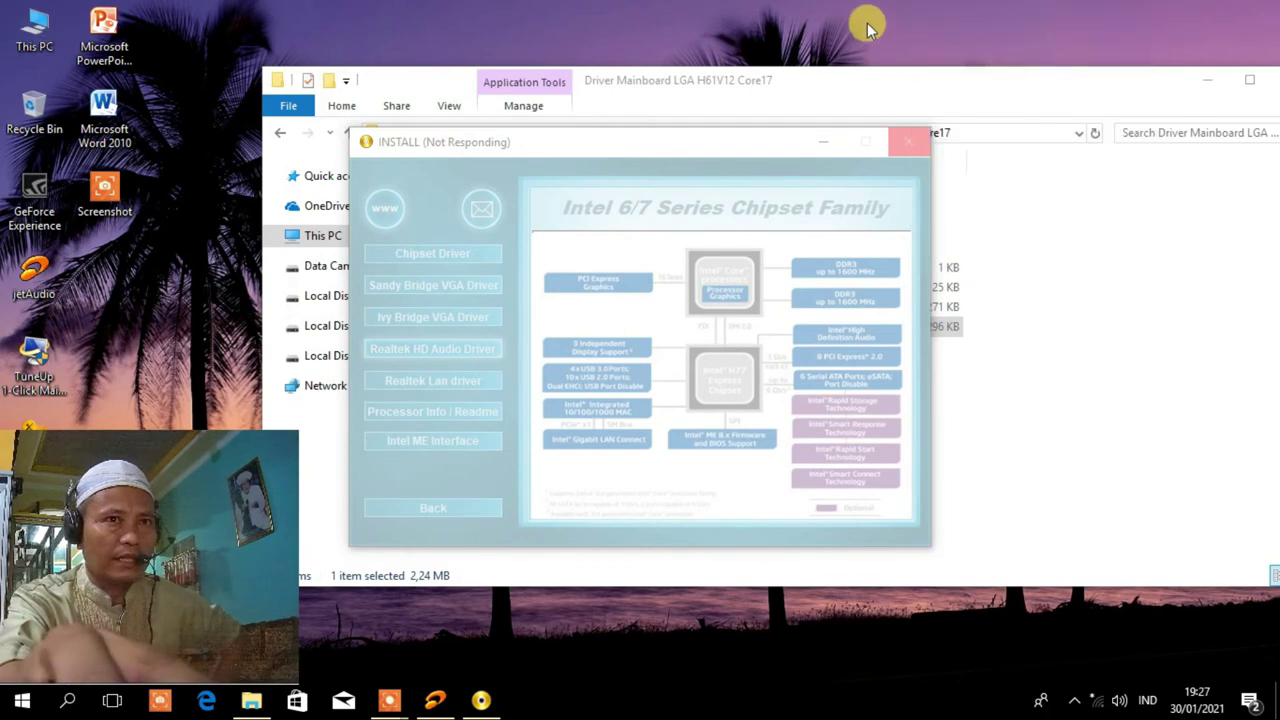
right_click(866, 23)
left_click(906, 88)
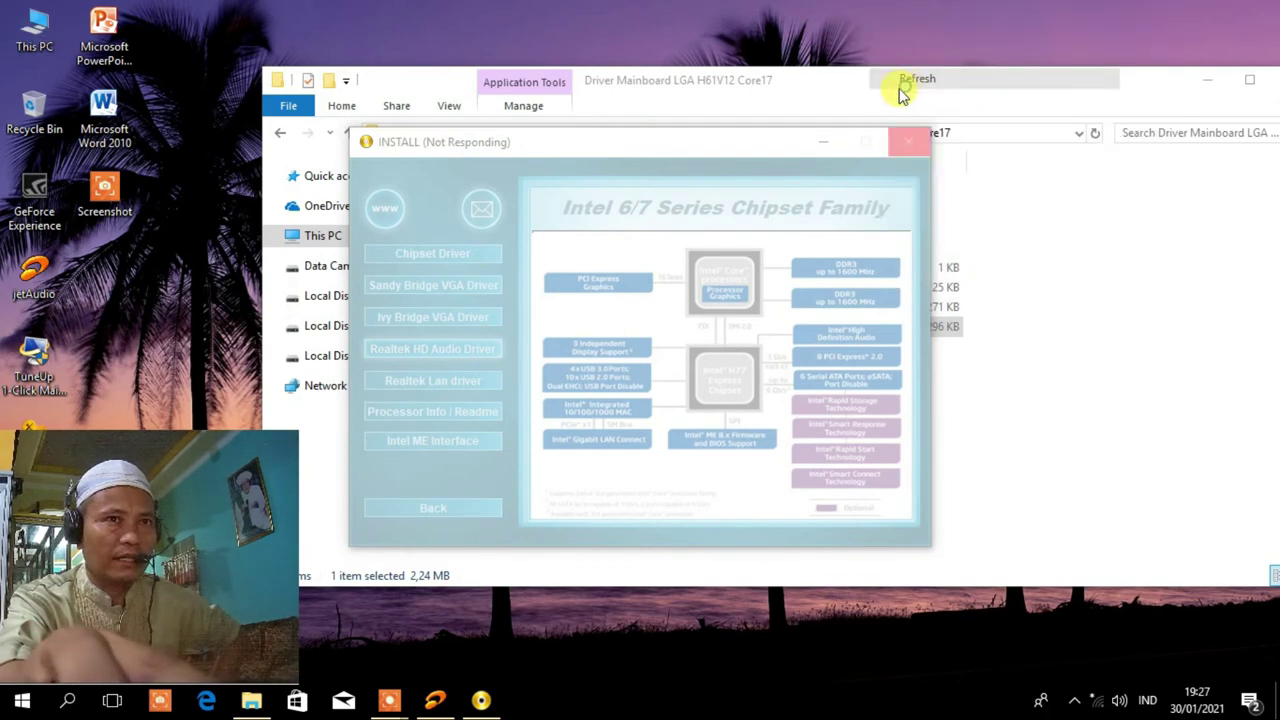
left_click(391, 701)
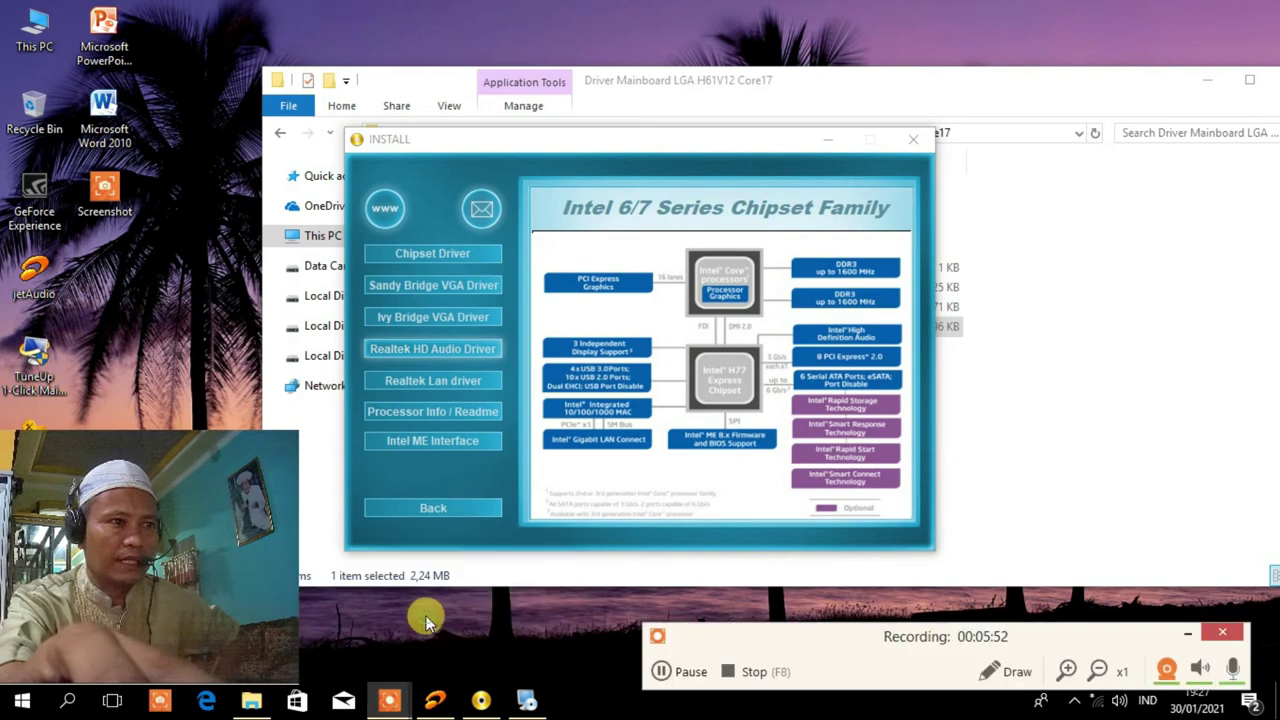
Close the completed Realtek maintenance wizard and open This PC's System properties.
left_click(670, 676)
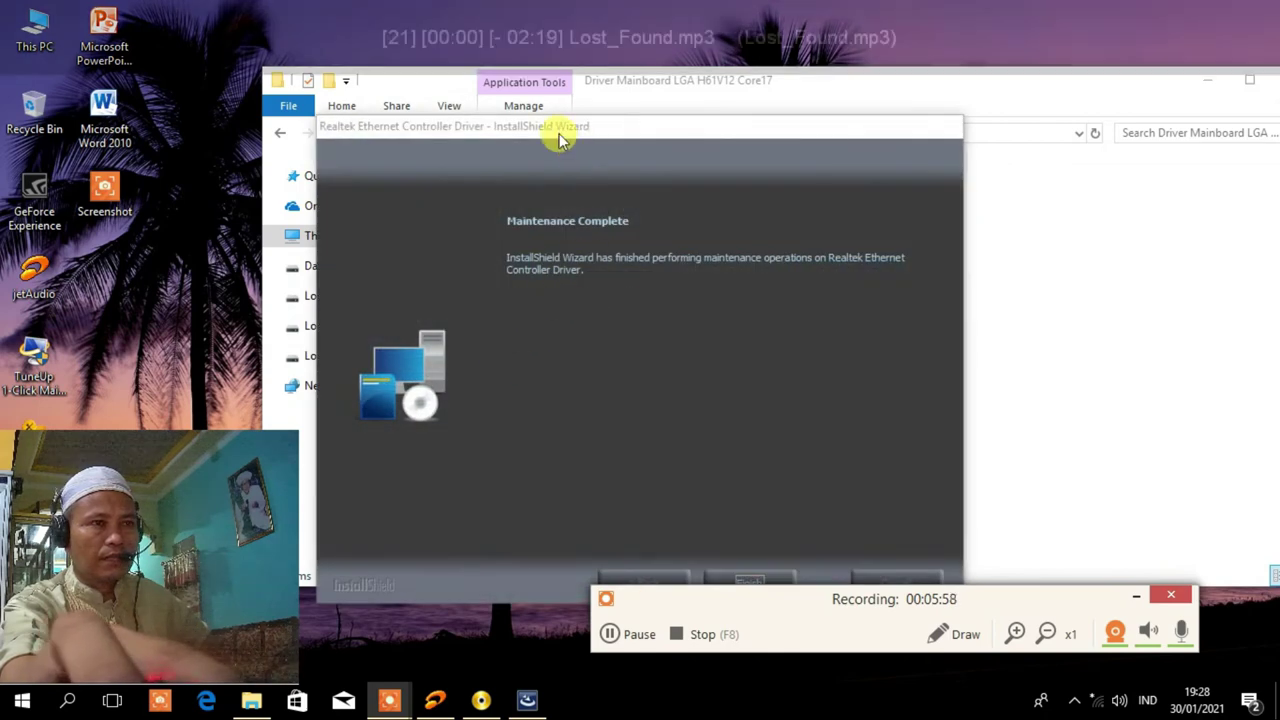
left_click_drag(560, 138, 551, 73)
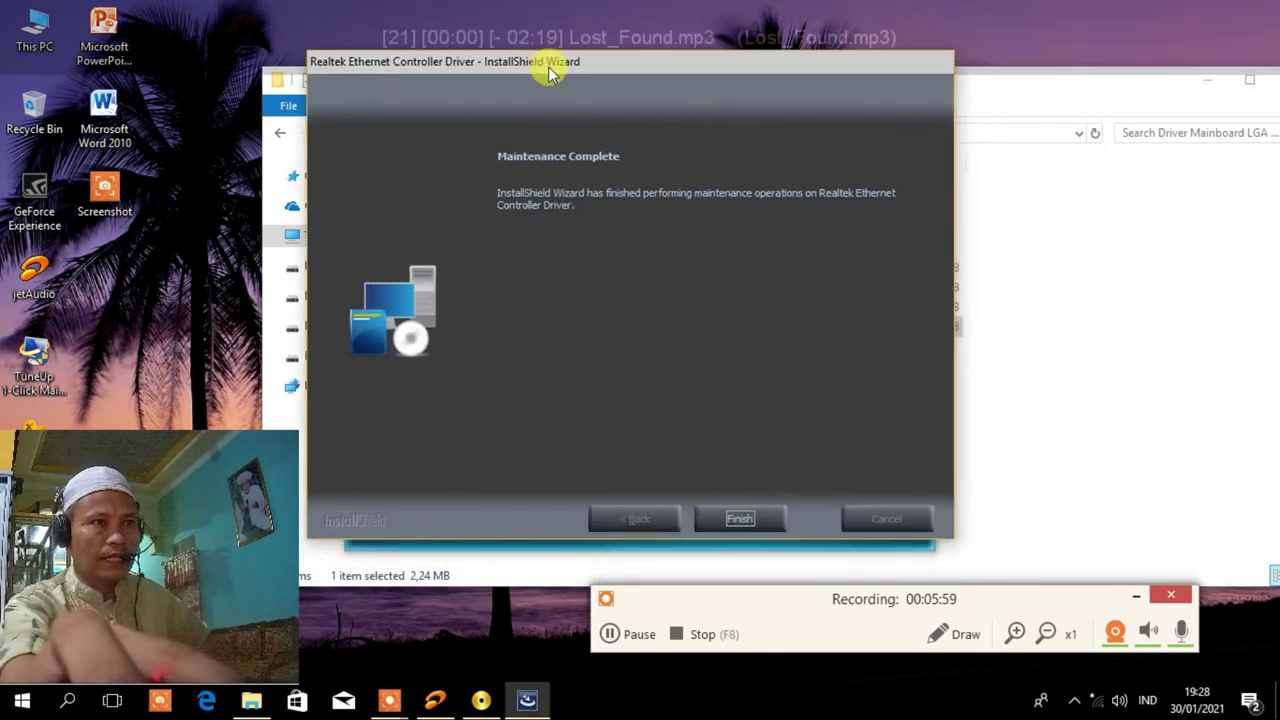
left_click(741, 519)
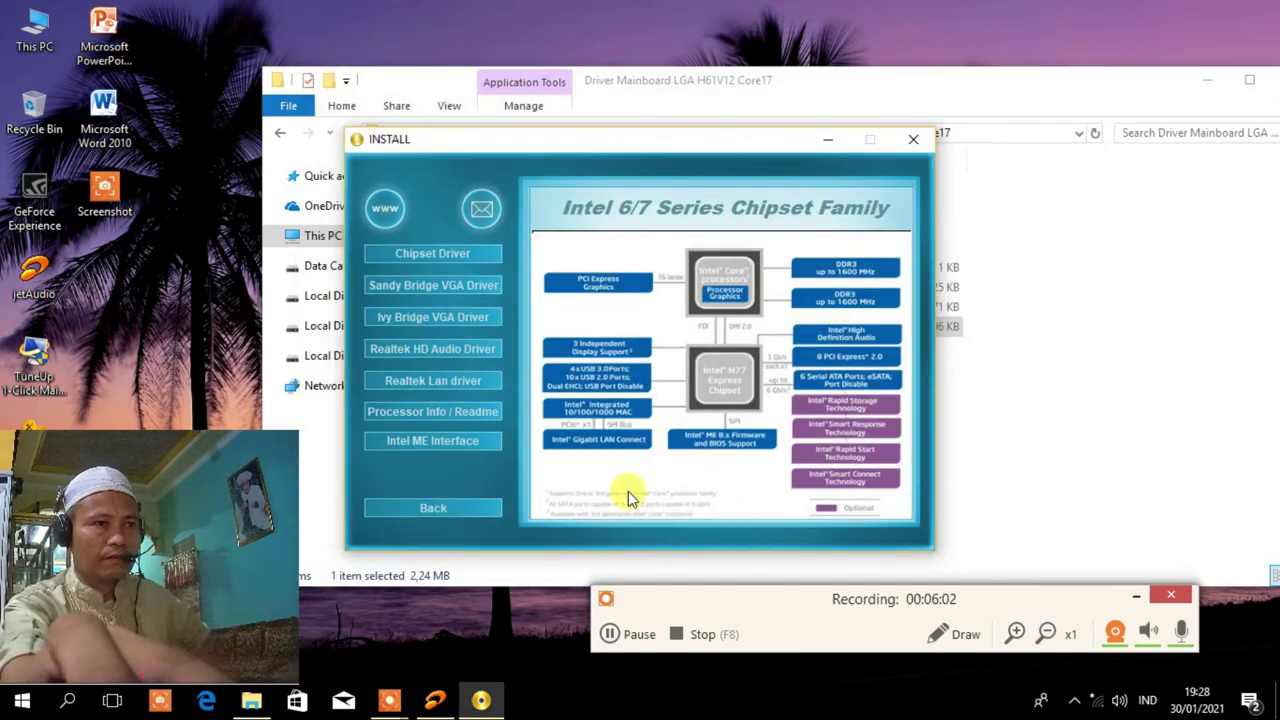
right_click(31, 29)
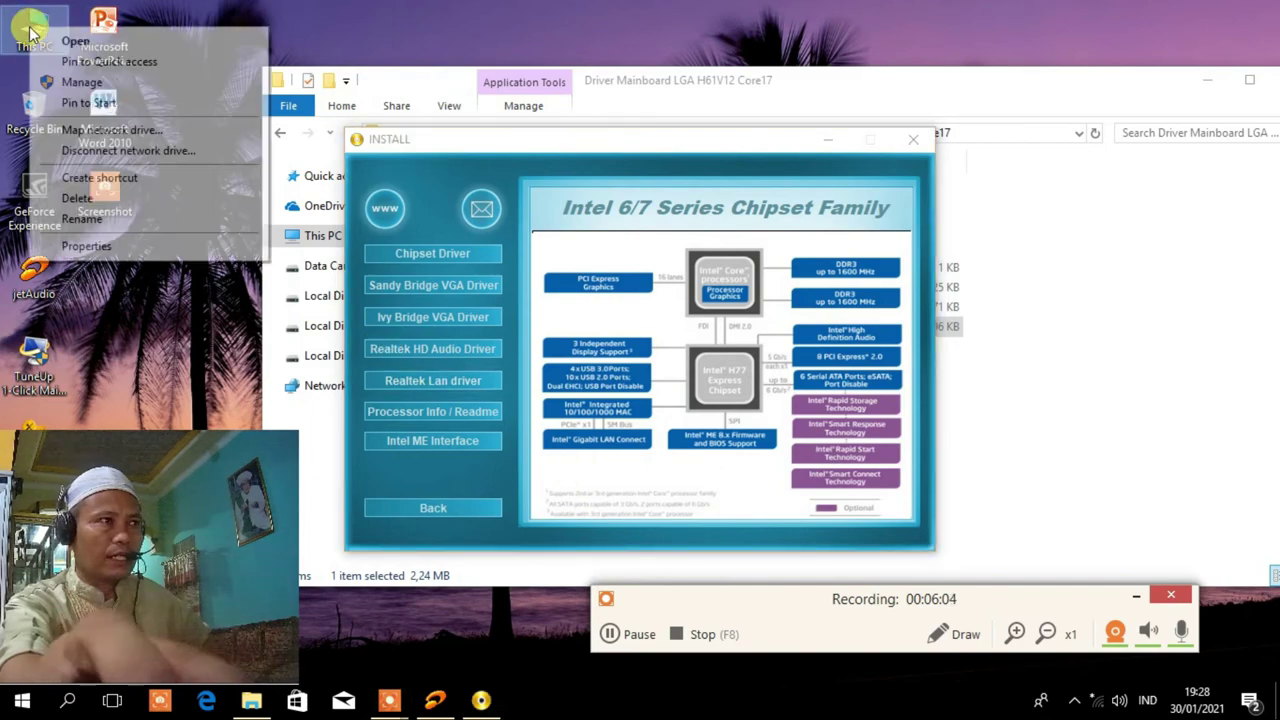
left_click(84, 245)
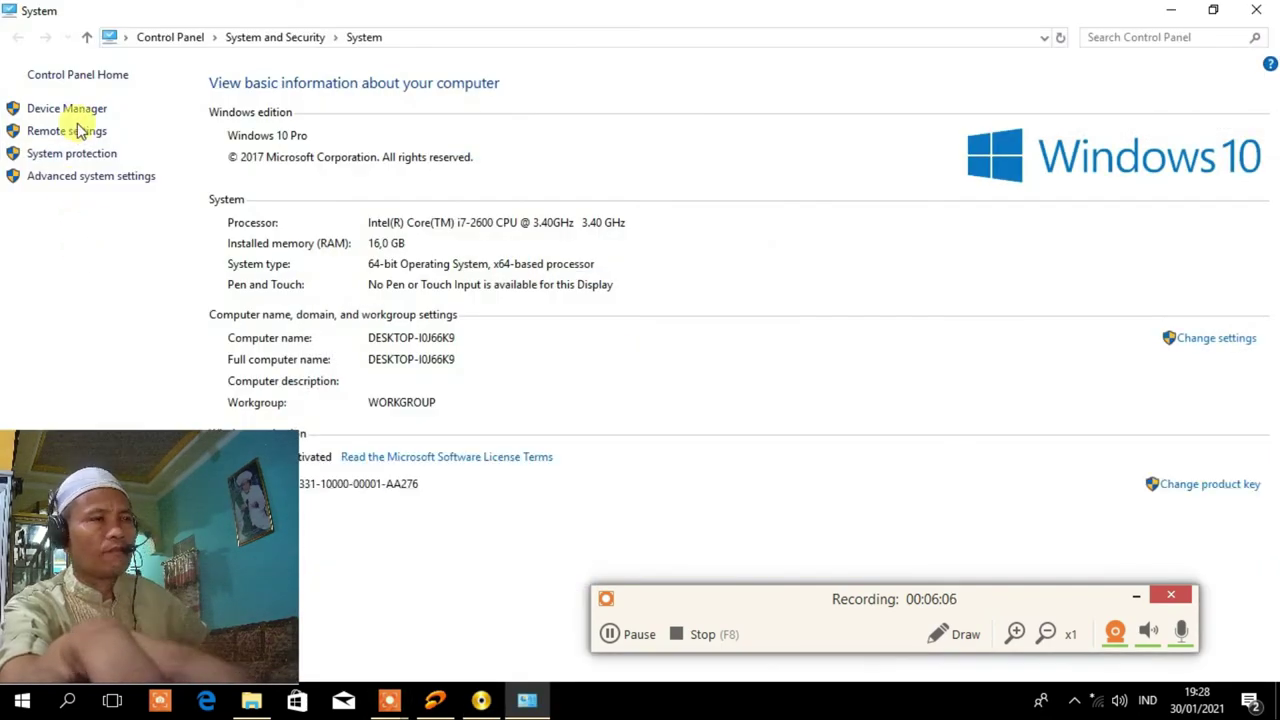
left_click(76, 110)
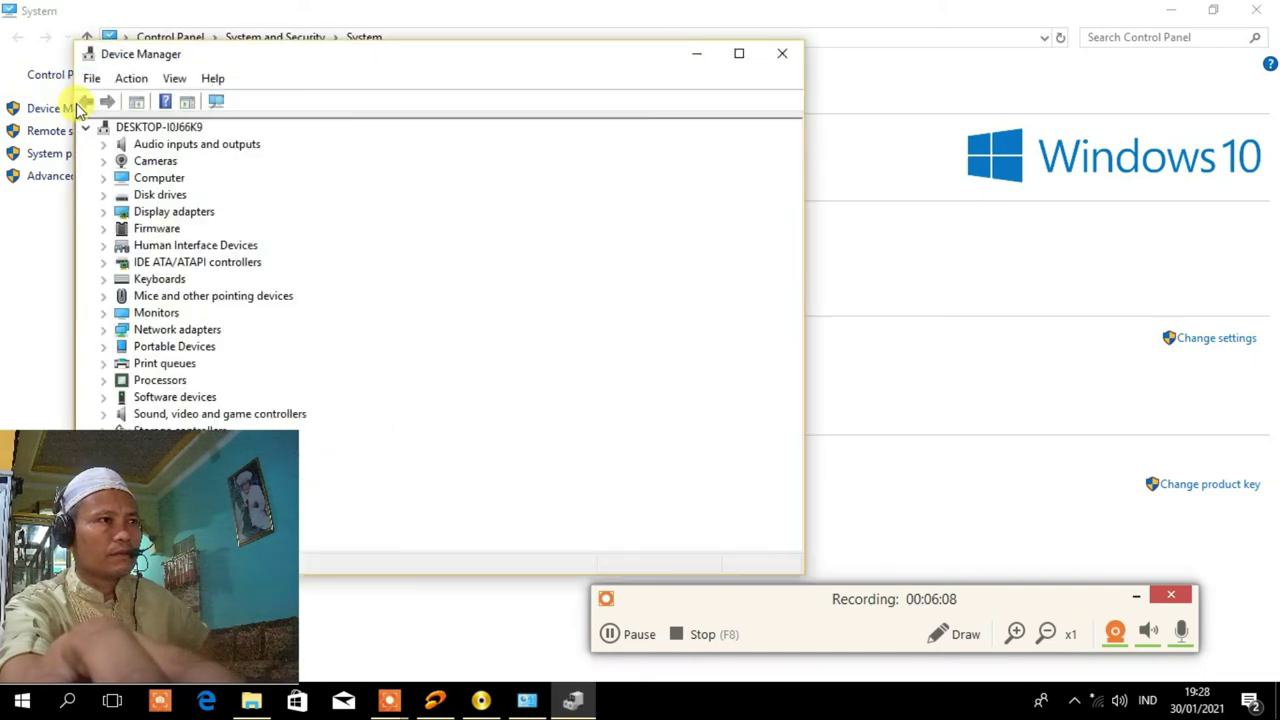
left_click_drag(234, 57, 462, 52)
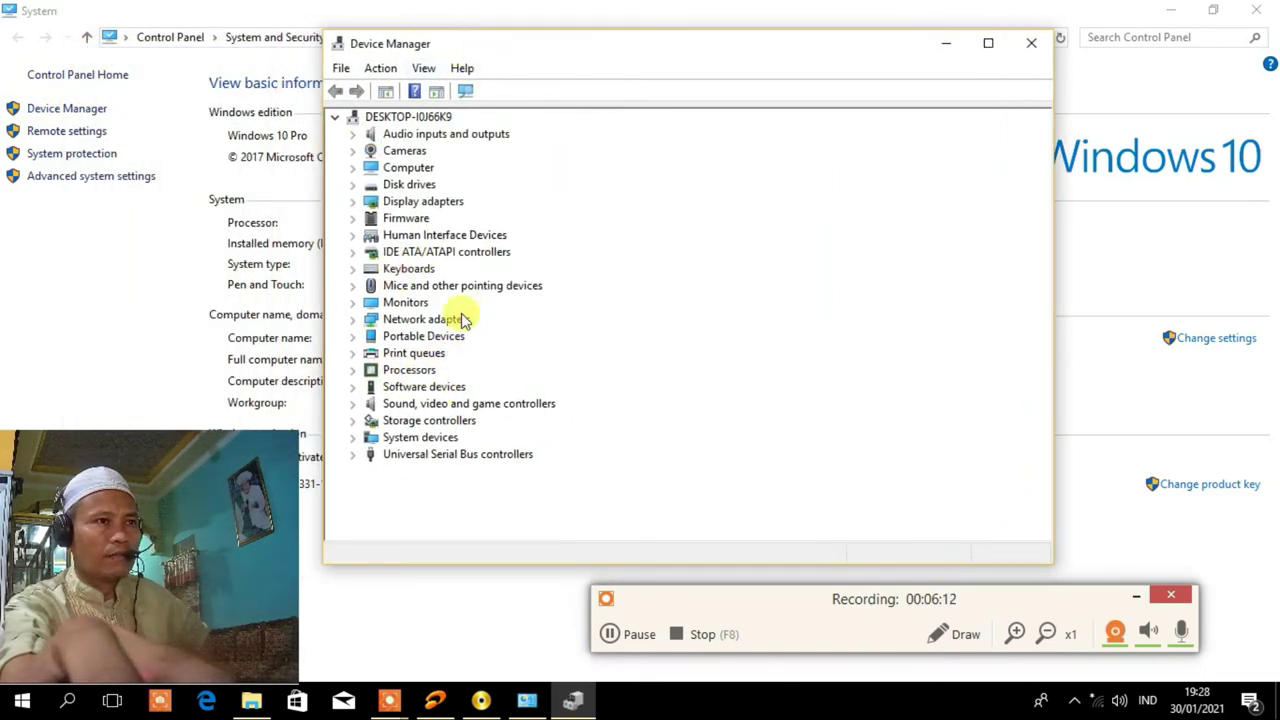
left_click(1032, 45)
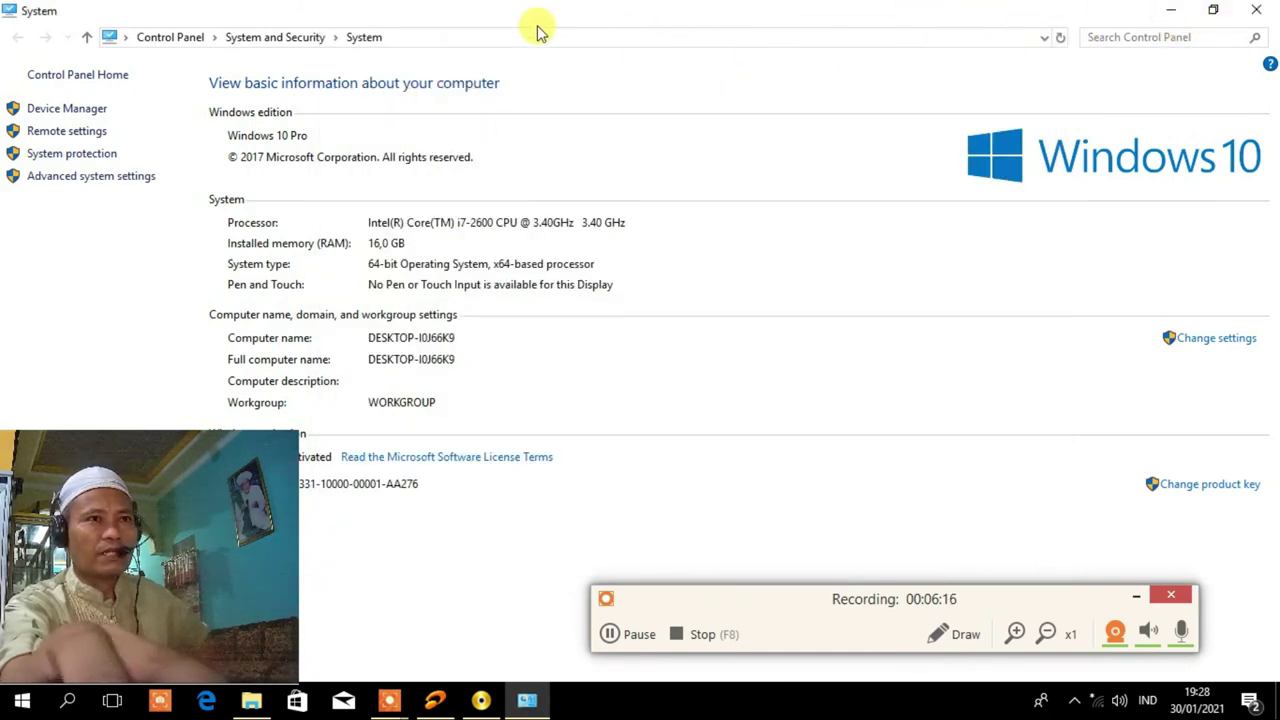
left_click(67, 110)
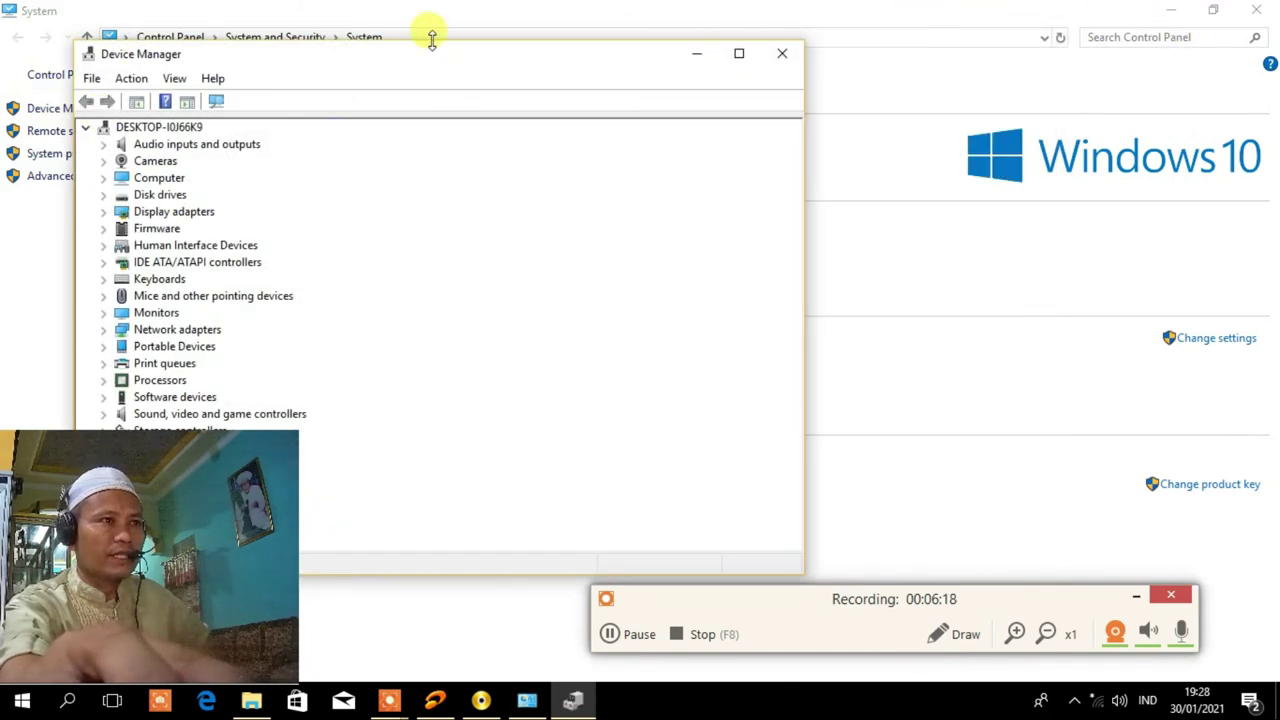
left_click_drag(390, 63, 712, 45)
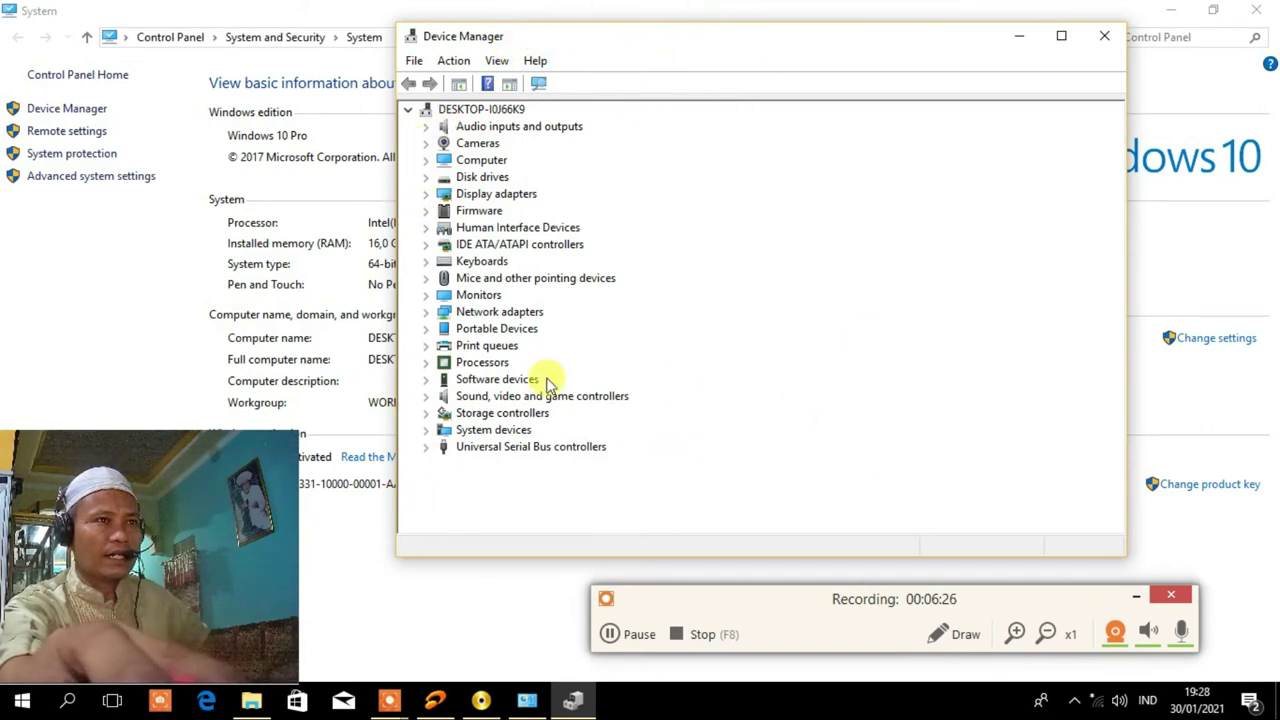
left_click(425, 177)
left_click(425, 178)
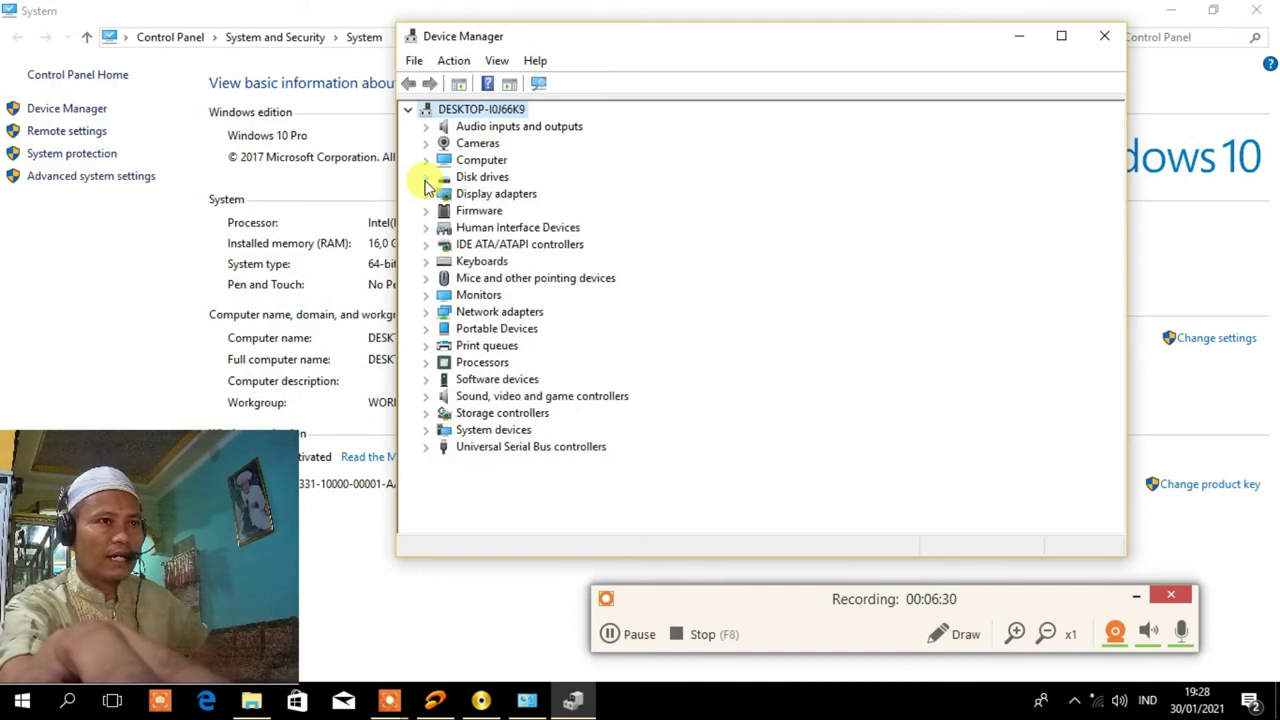
left_click(426, 161)
left_click(426, 161)
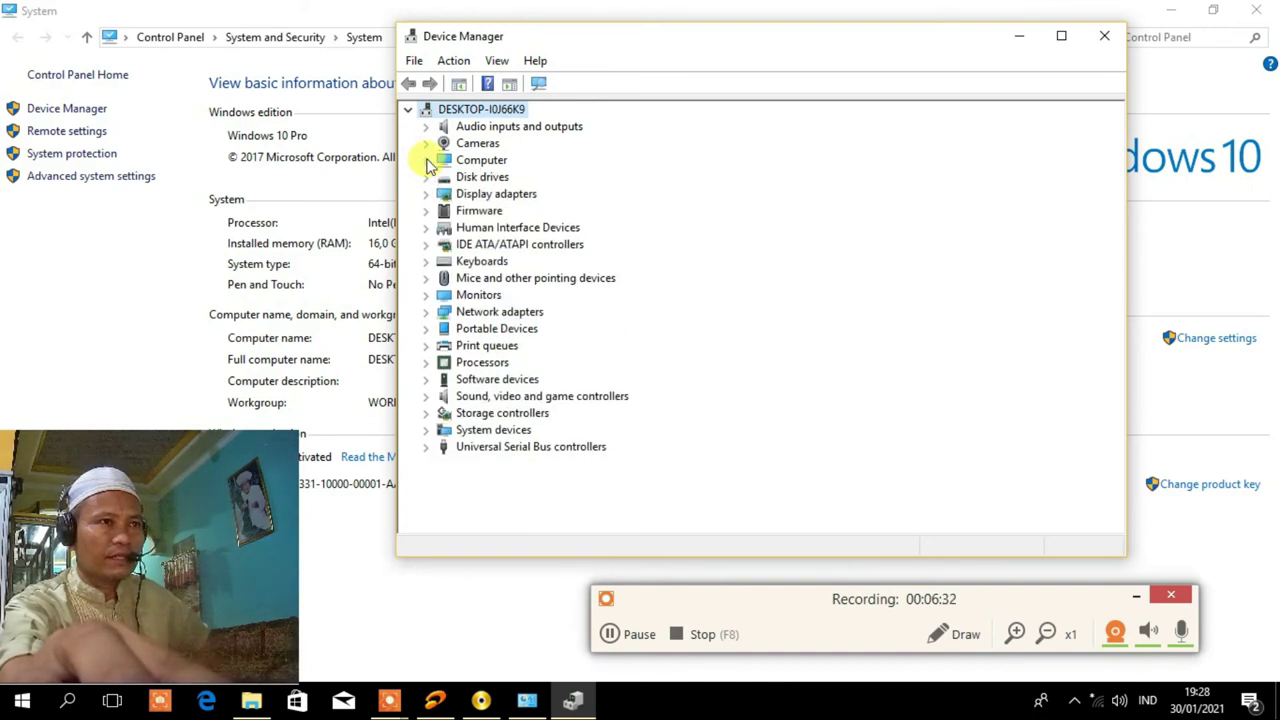
left_click(426, 144)
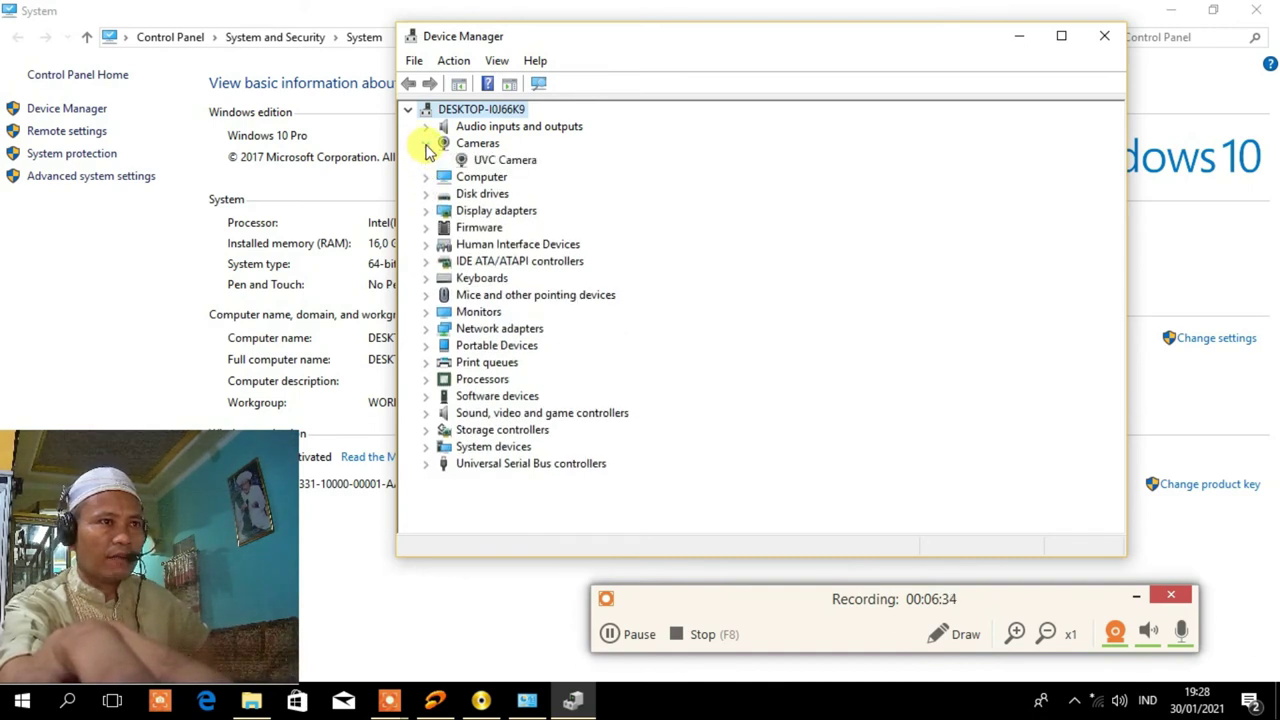
left_click(426, 144)
left_click(426, 127)
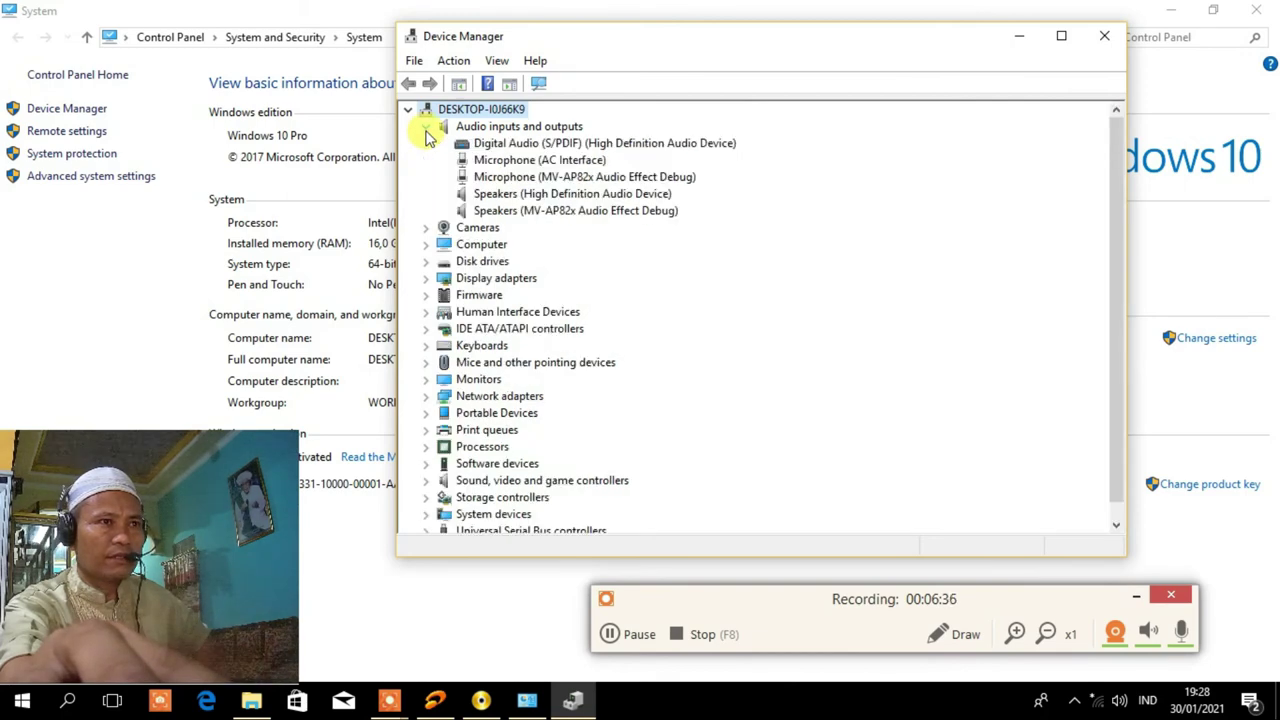
left_click(427, 129)
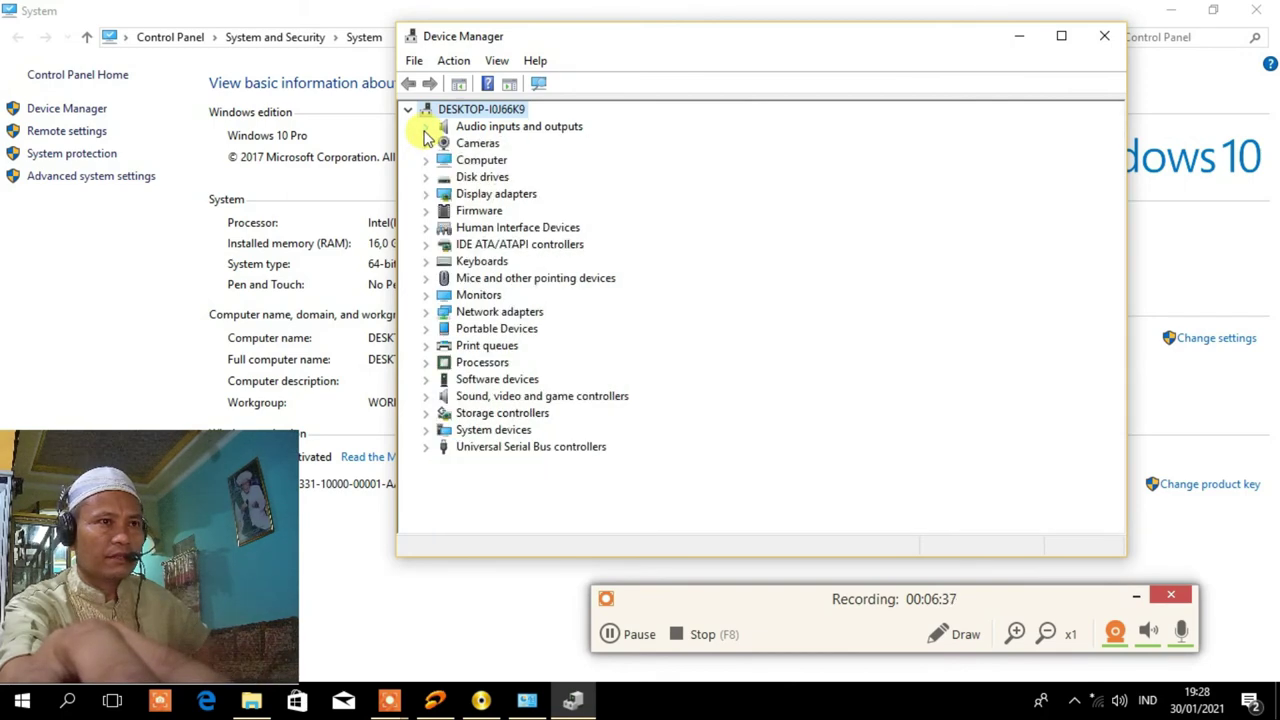
left_click(426, 398)
left_click(426, 364)
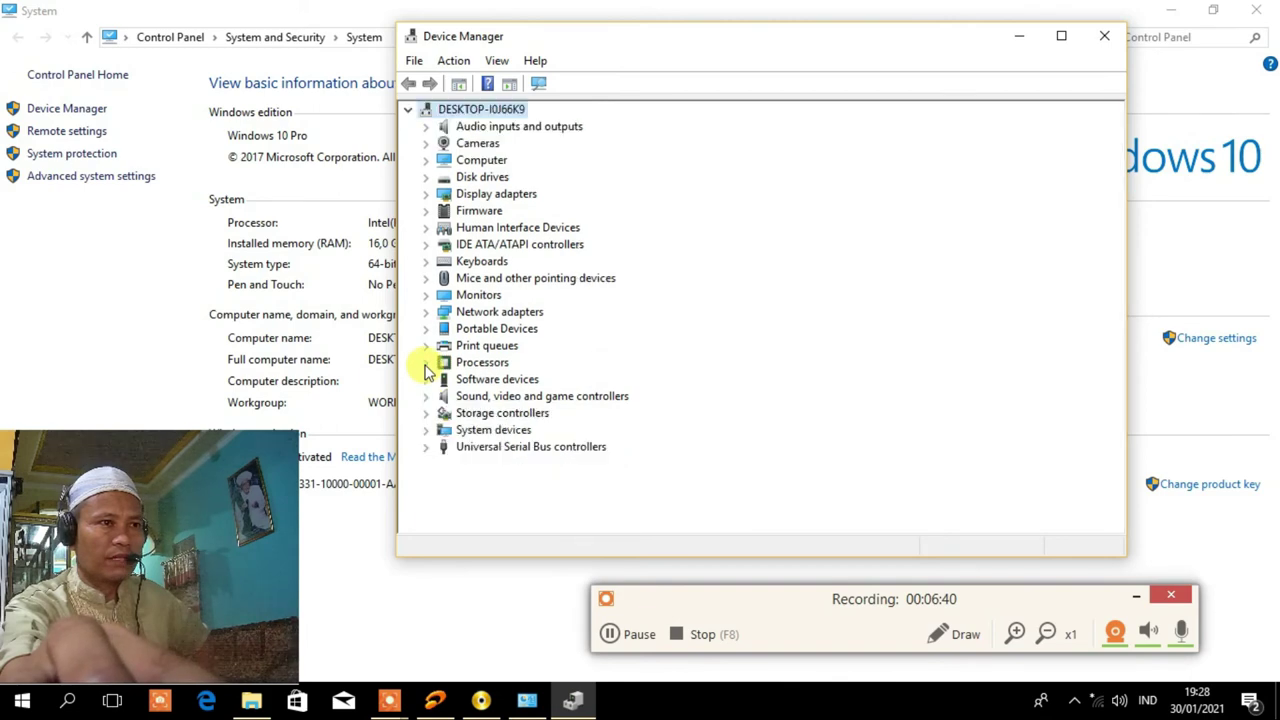
left_click(427, 449)
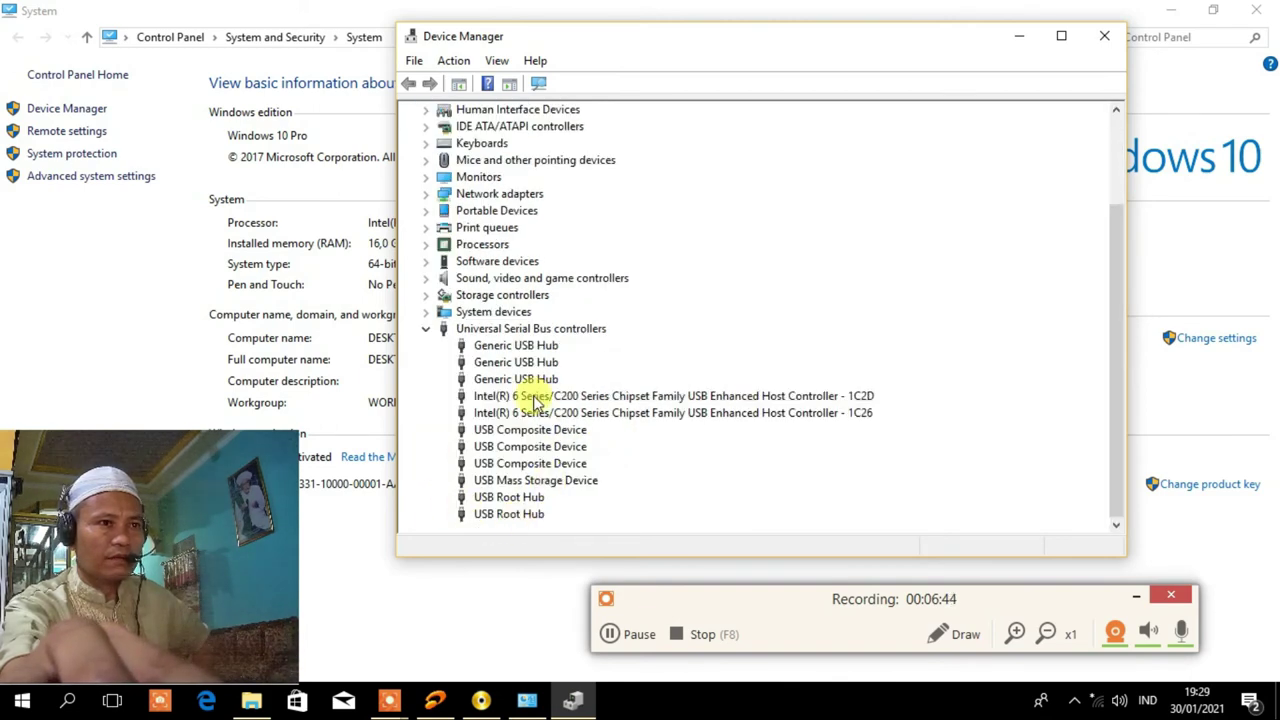
left_click(425, 331)
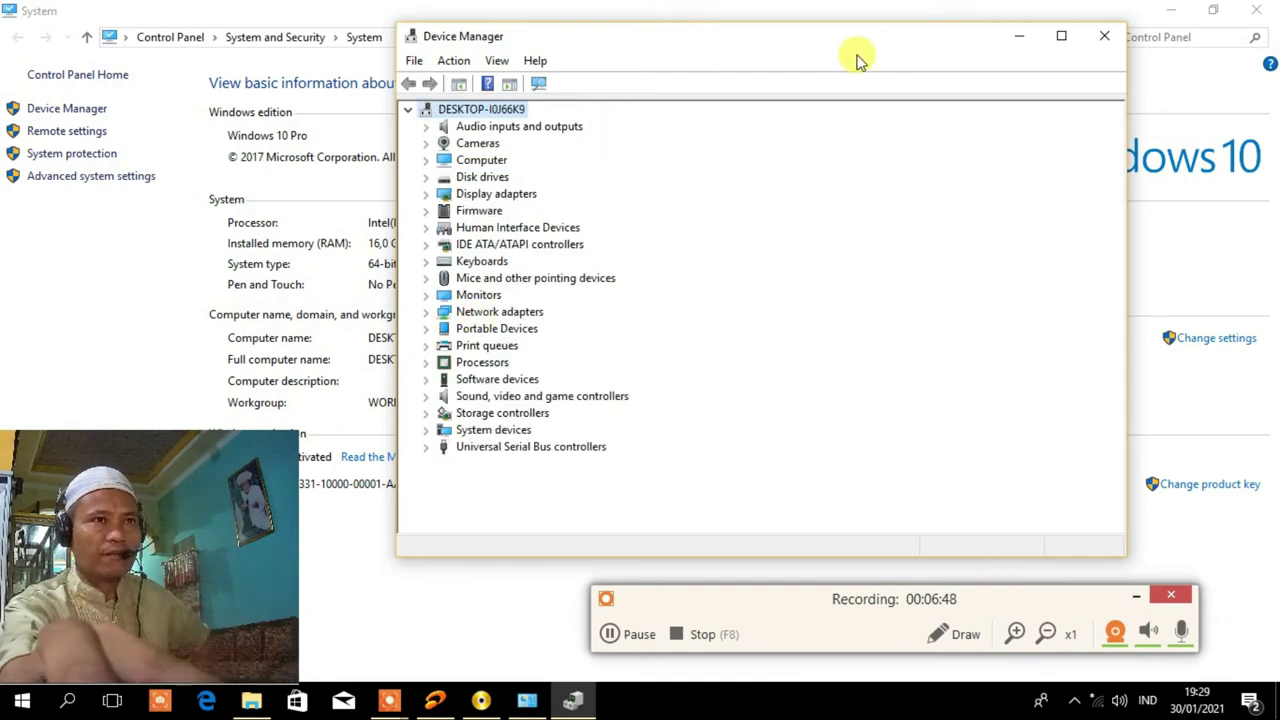
left_click_drag(857, 50, 726, 43)
left_click(978, 24)
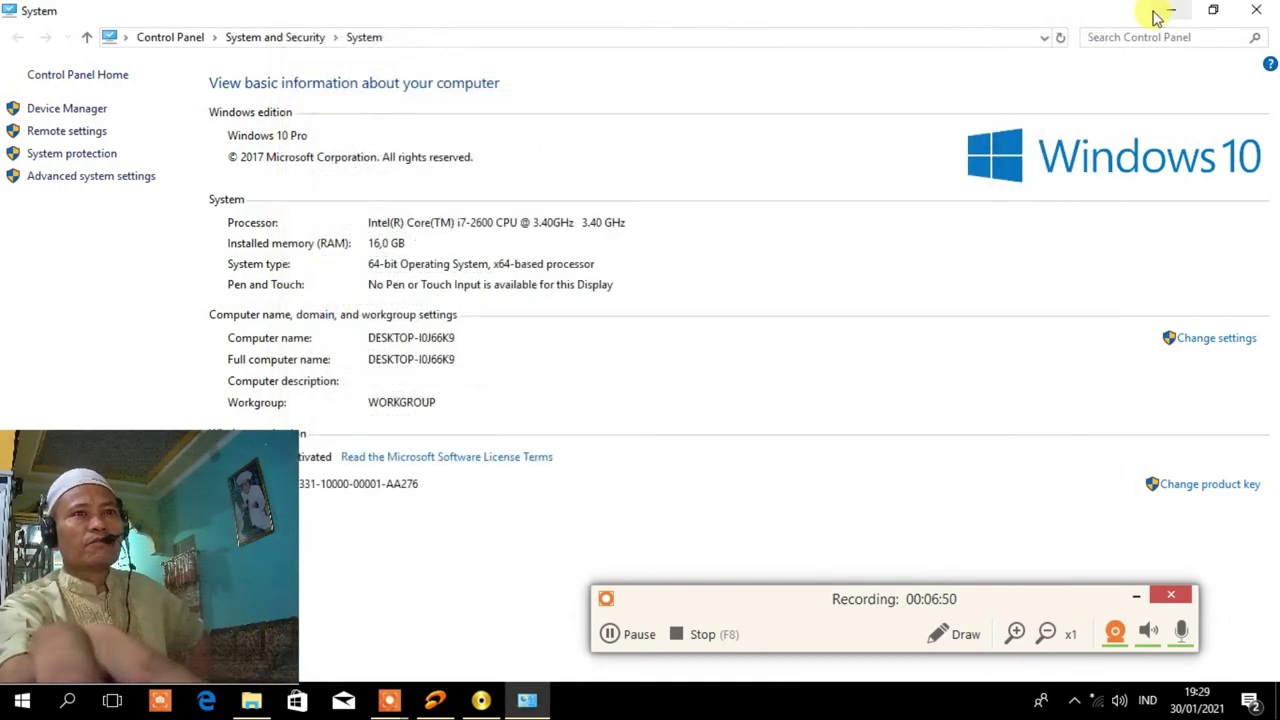
Close the System page, rearrange the driver folder window, and close the chipset installer.
left_click(1265, 10)
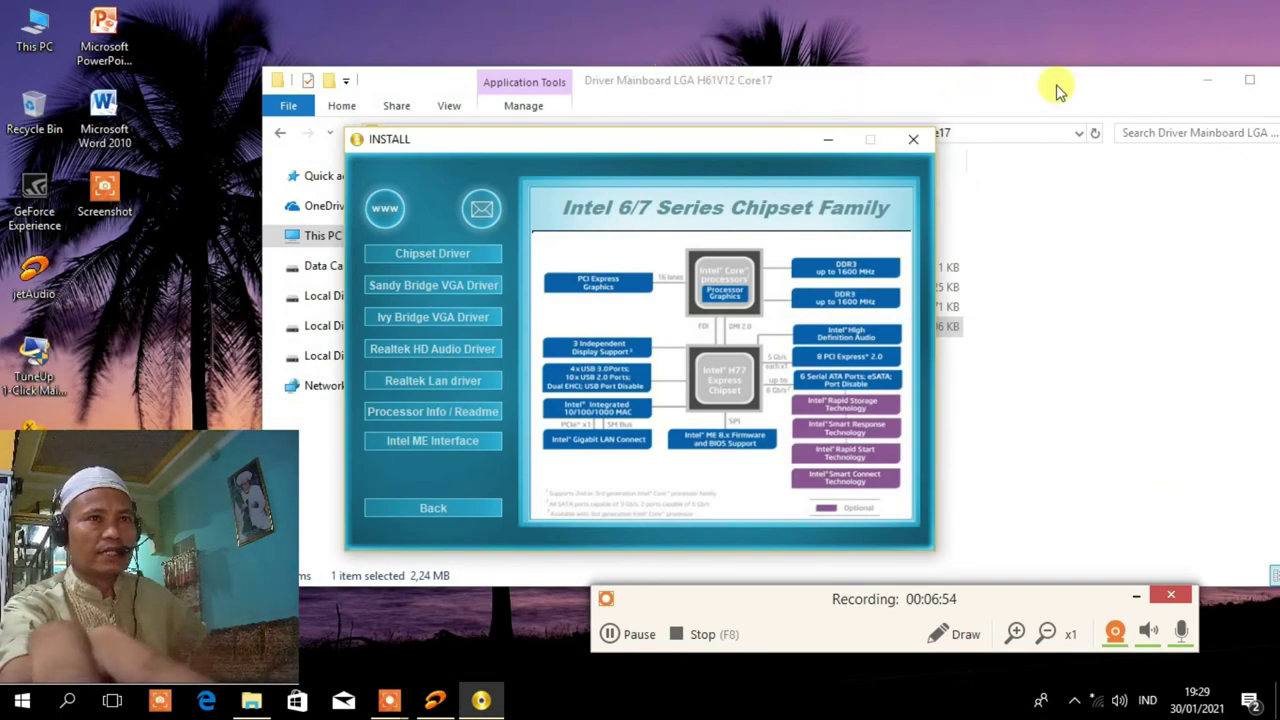
left_click_drag(1060, 90, 857, 63)
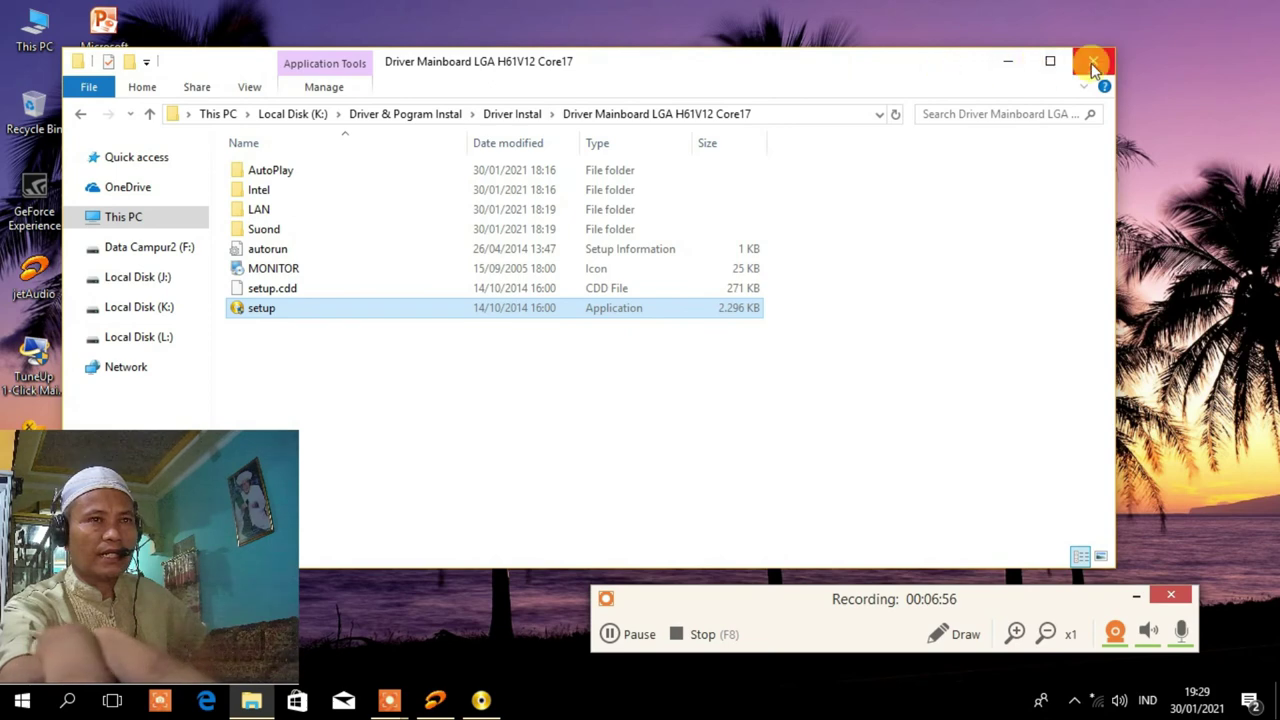
left_click_drag(686, 63, 780, 90)
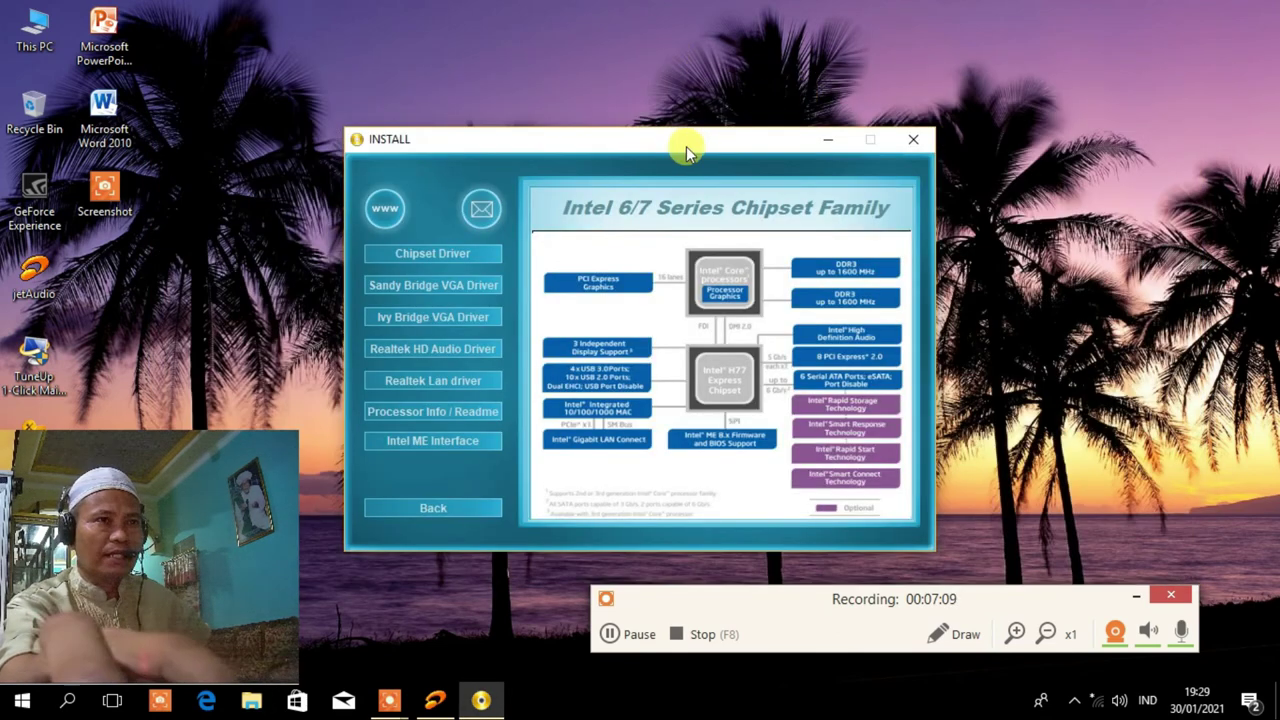
left_click_drag(686, 141, 710, 70)
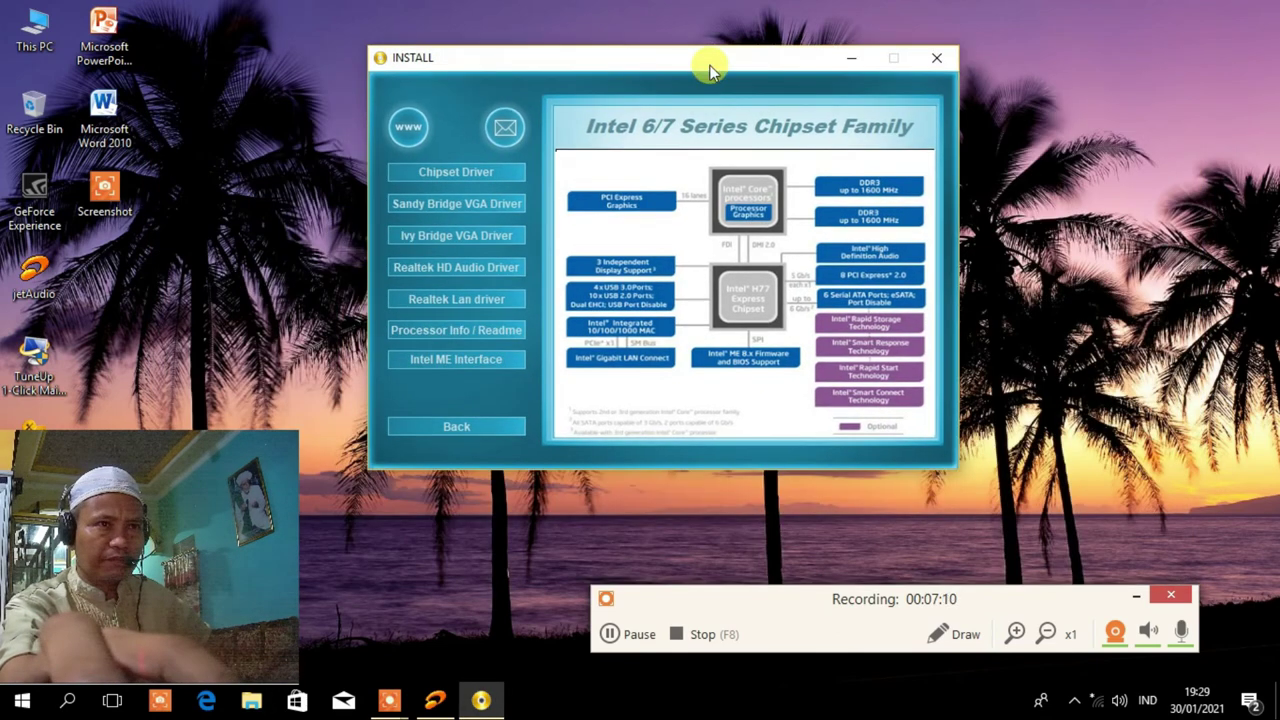
left_click(936, 57)
right_click(770, 137)
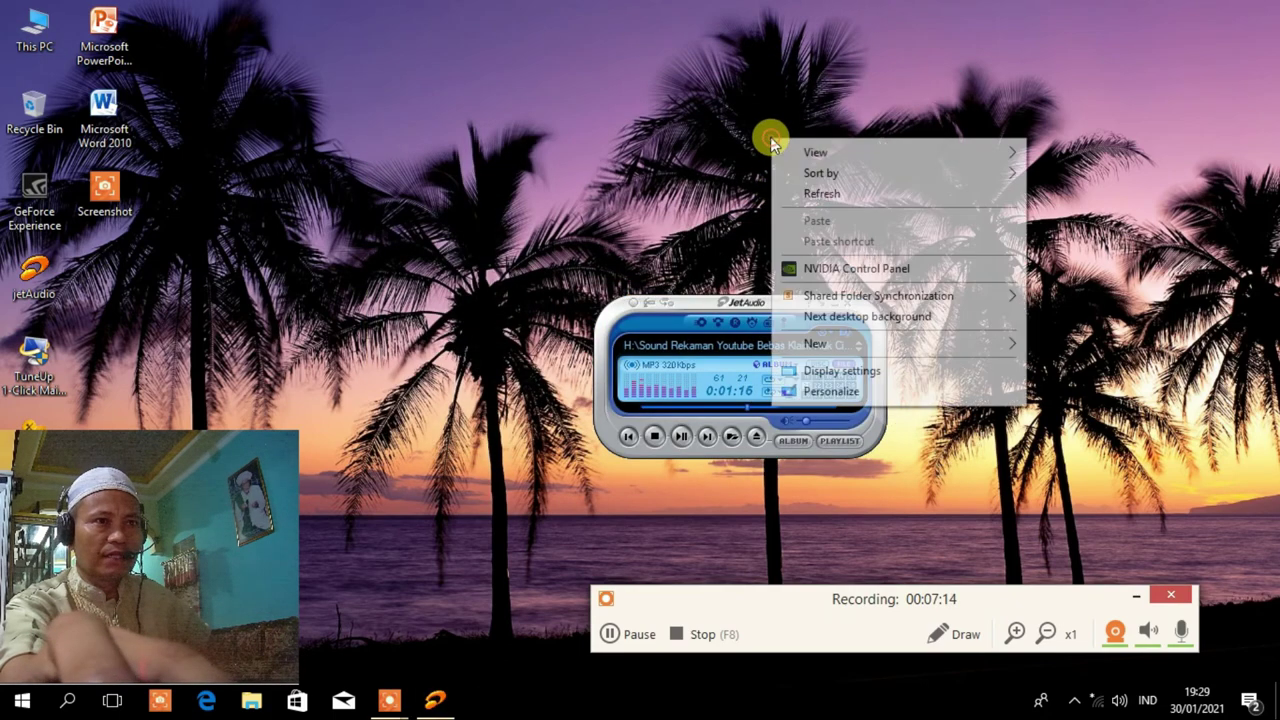
left_click(822, 197)
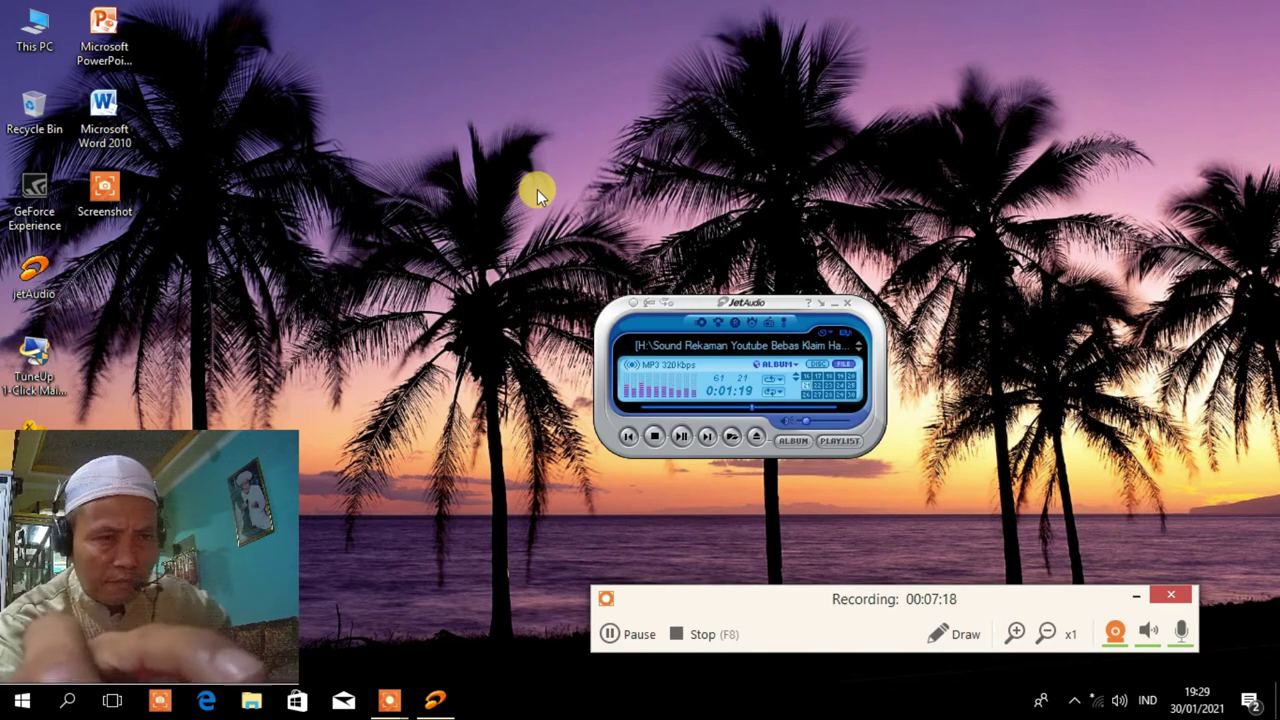
right_click(426, 175)
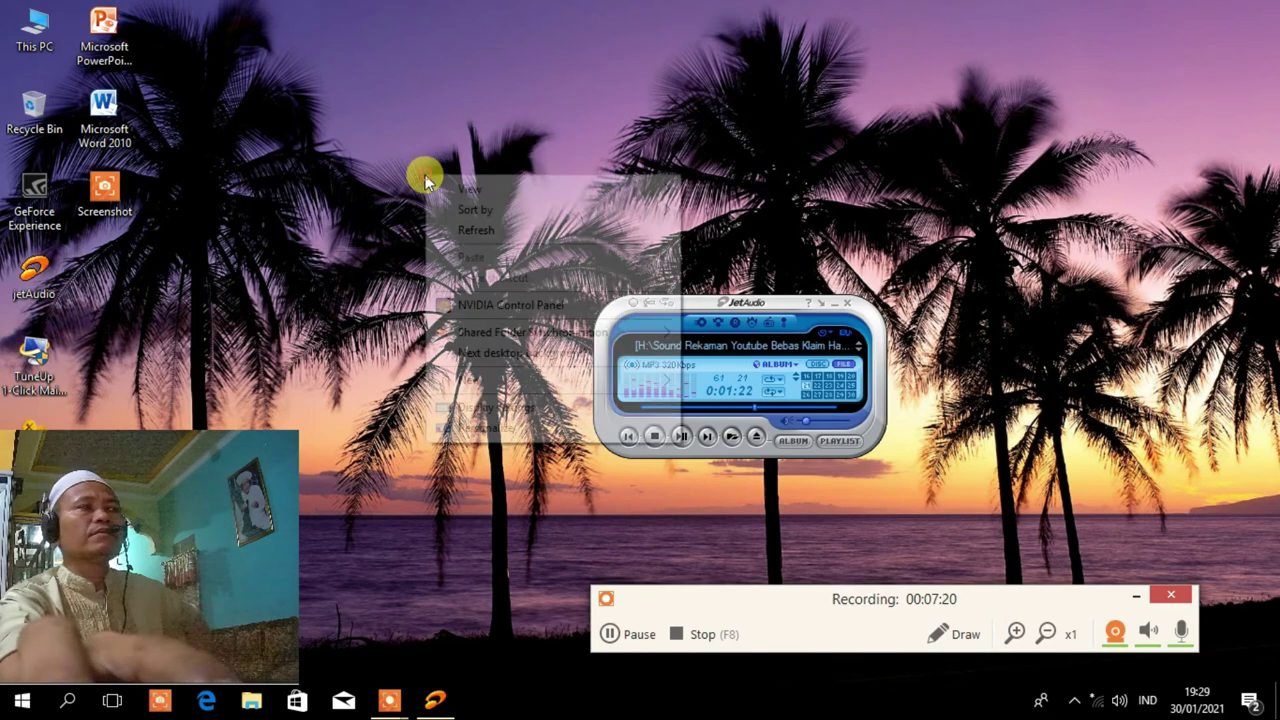
left_click(451, 232)
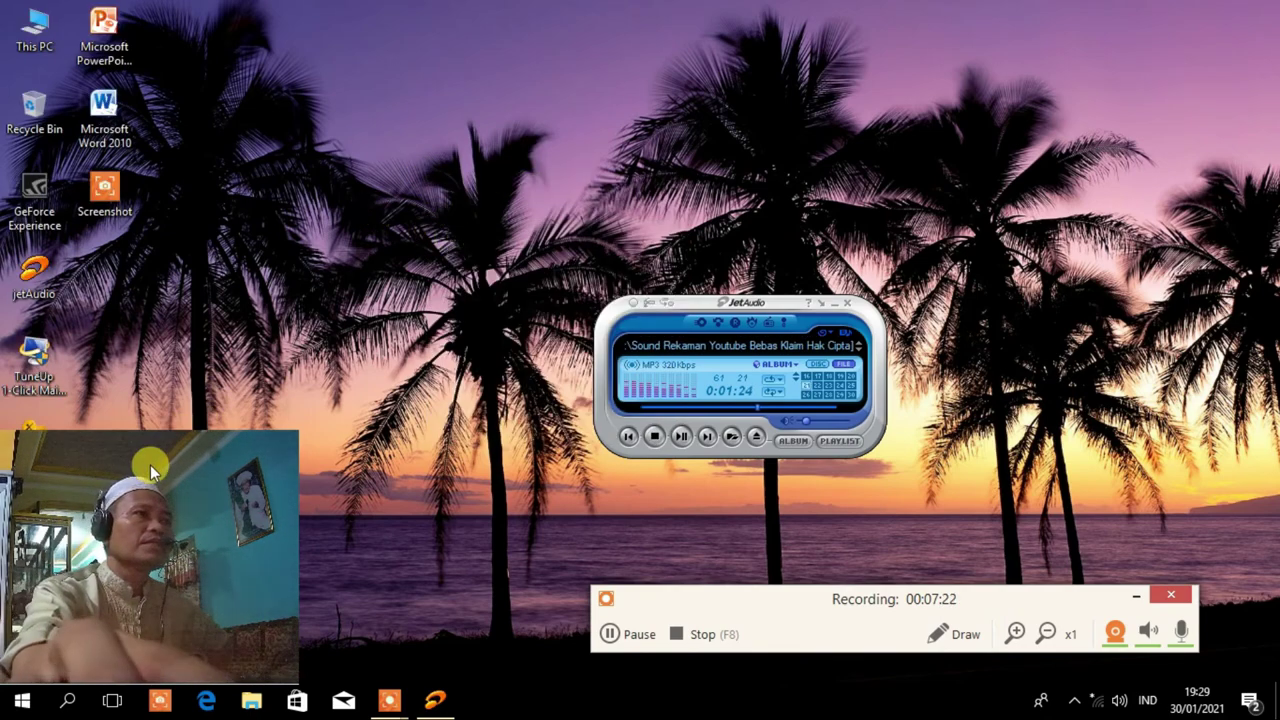
left_click_drag(108, 396, 127, 452)
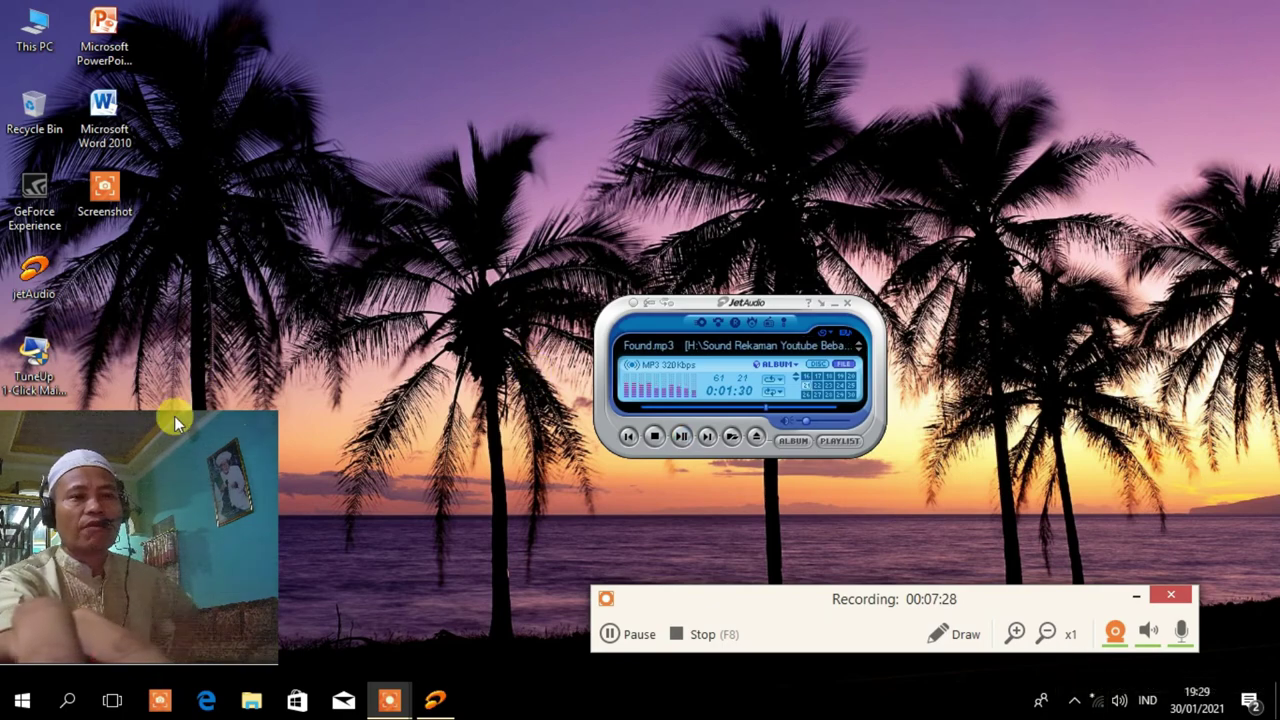
left_click_drag(141, 457, 228, 434)
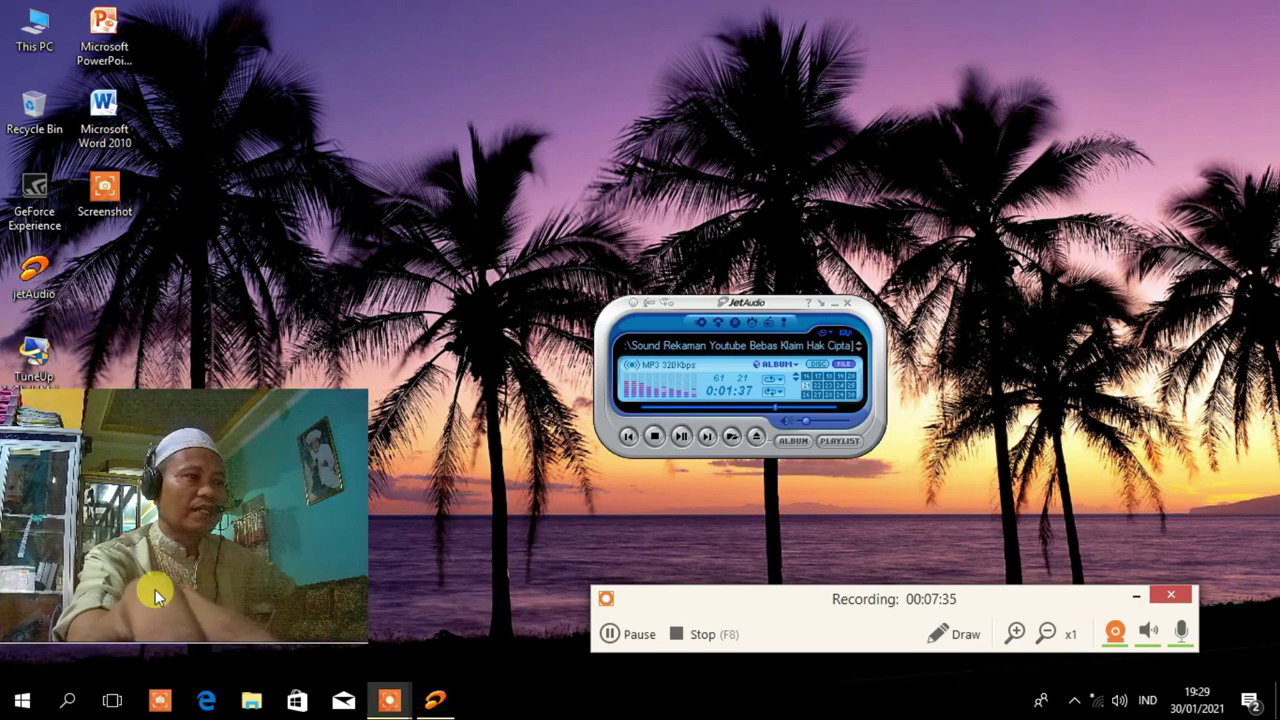
left_click(62, 704)
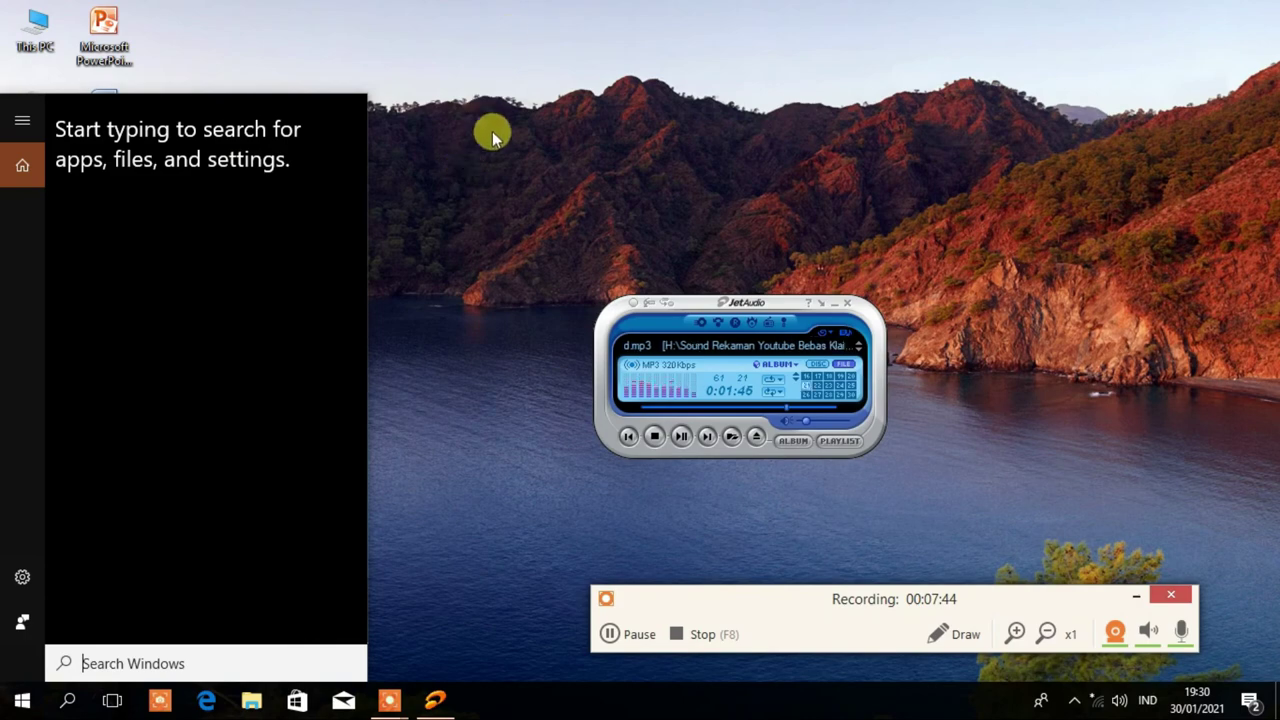
left_click(407, 38)
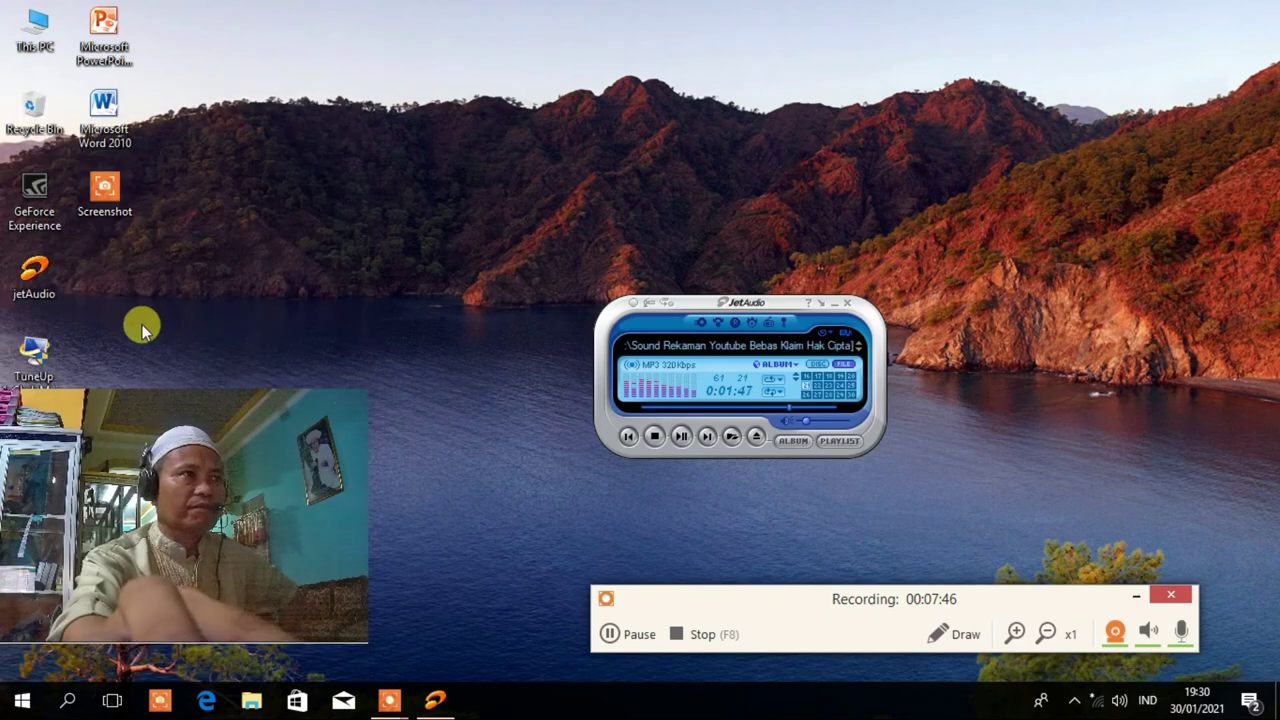
left_click_drag(140, 440, 64, 517)
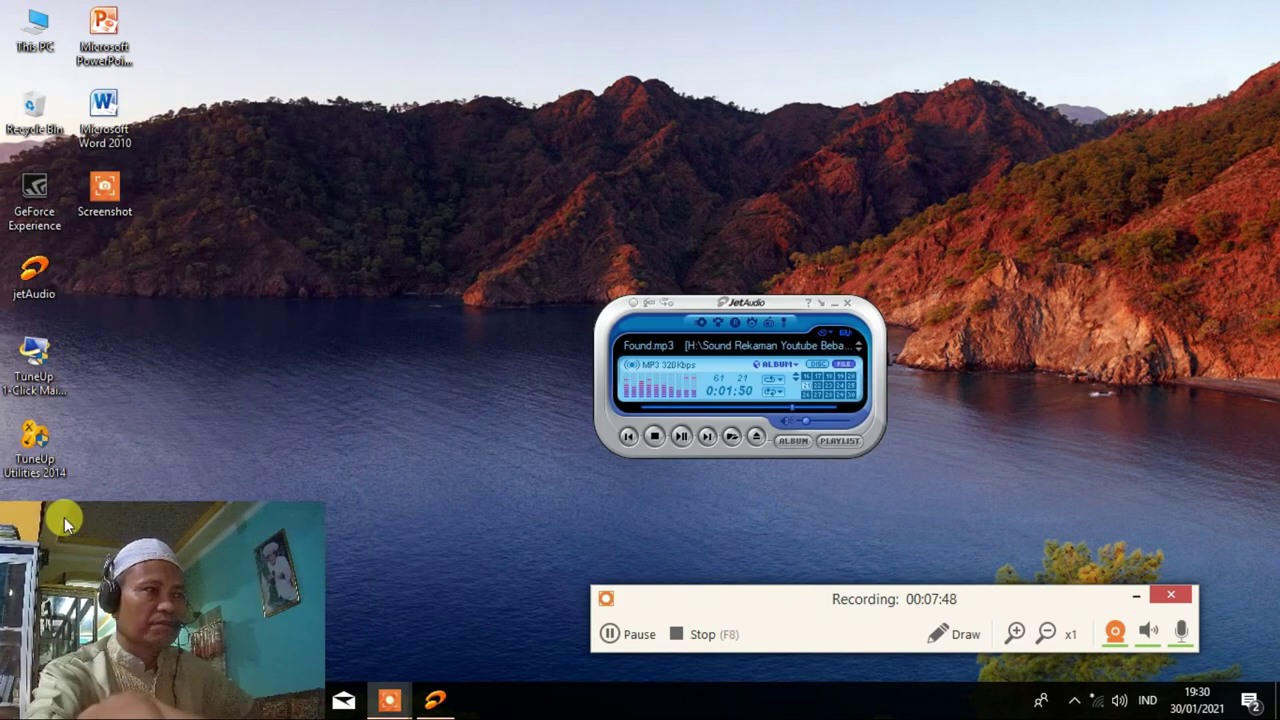
Launch TuneUp Utilities 2014, accept the compatibility warning, and choose Decide later on the trial reminder.
double_click(33, 450)
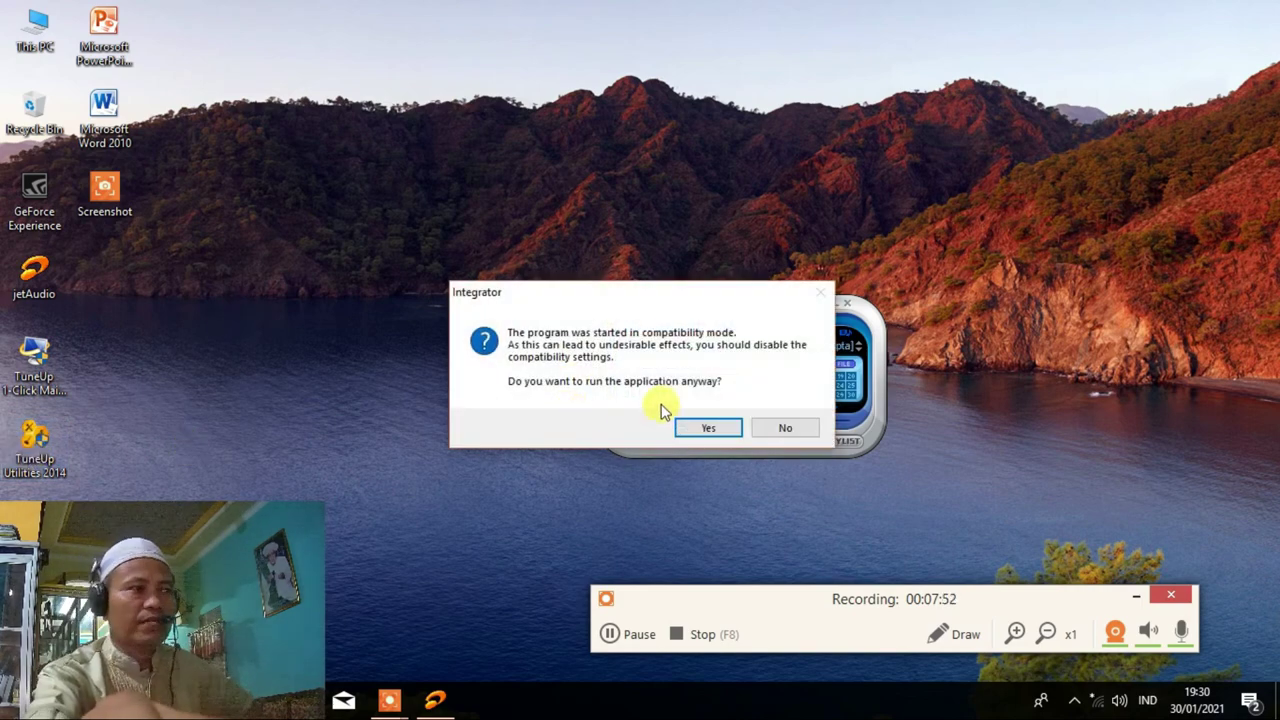
left_click(706, 429)
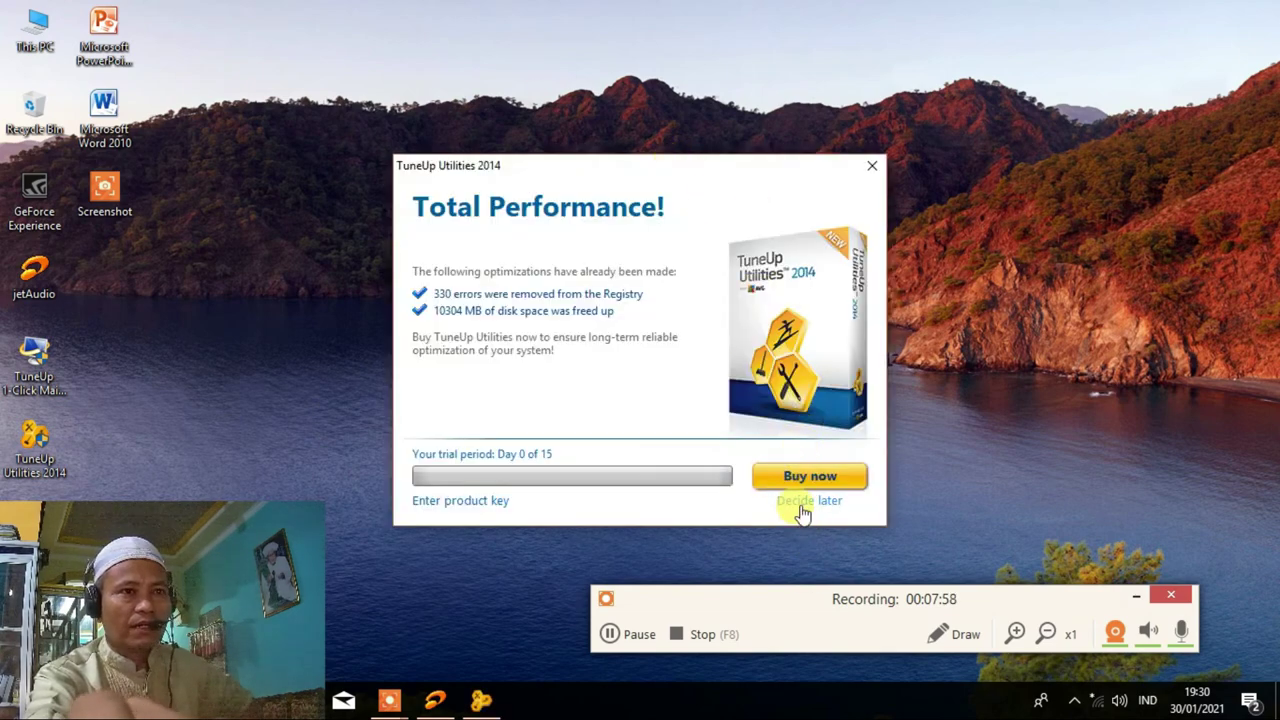
left_click(803, 501)
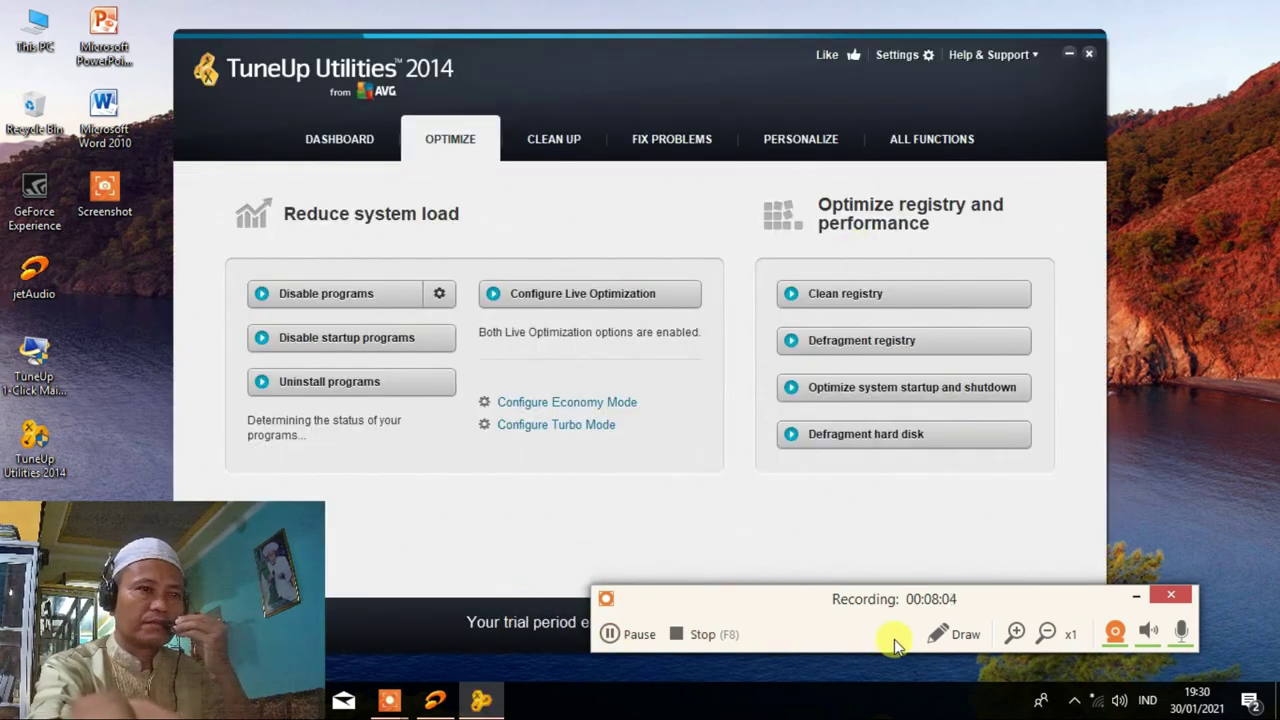
Browse the Clean Up, Fix Problems and Personalize sections, then start Defragment hard disk from Optimize.
left_click_drag(663, 51, 716, 71)
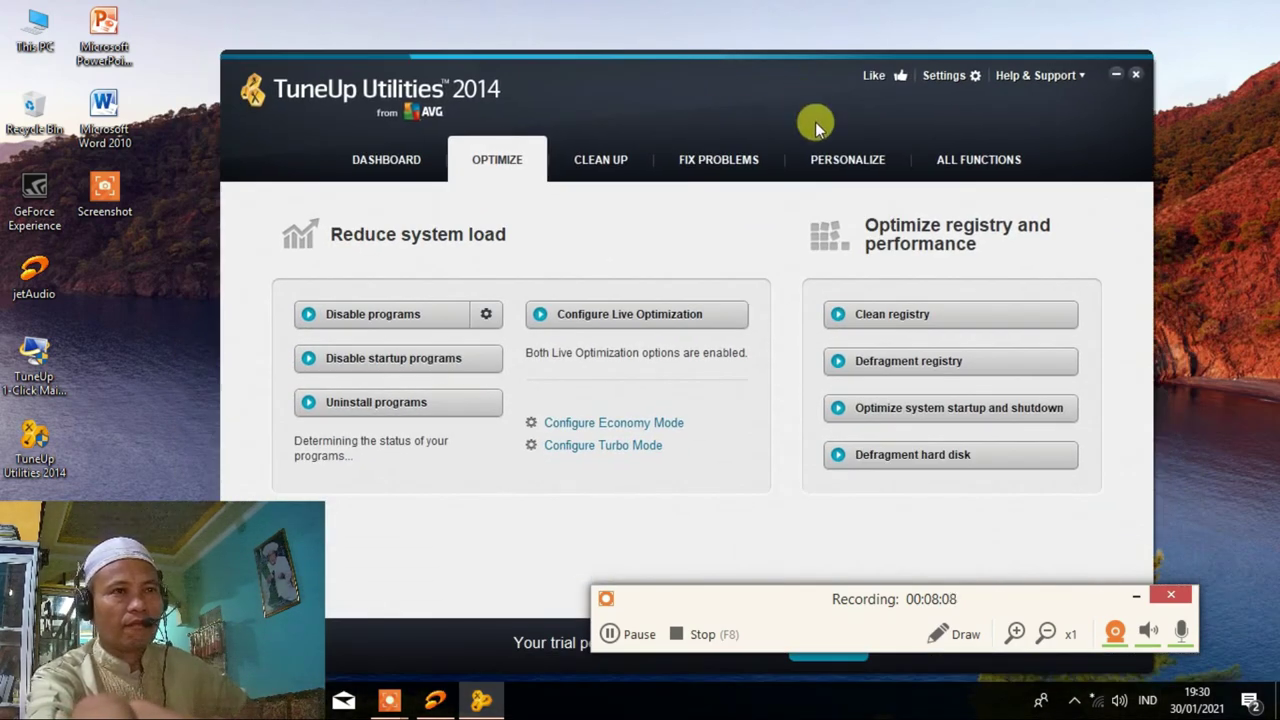
left_click(703, 165)
left_click(610, 172)
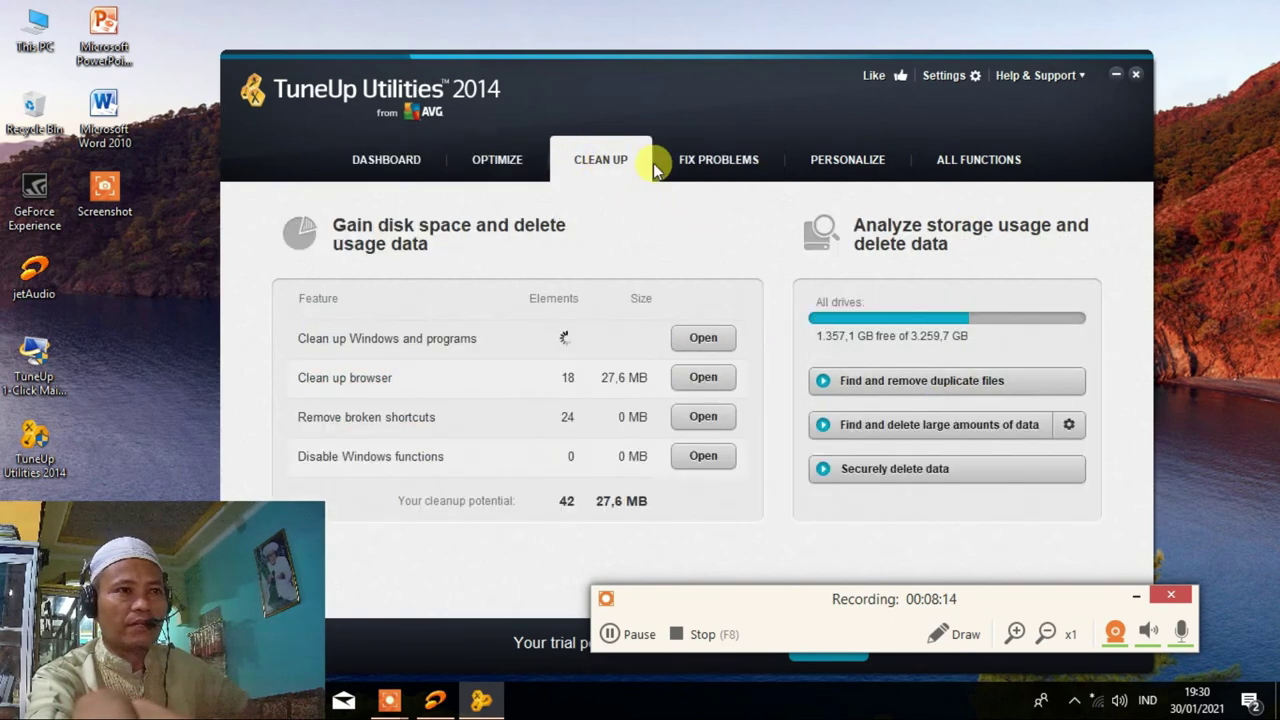
left_click(718, 168)
left_click(838, 170)
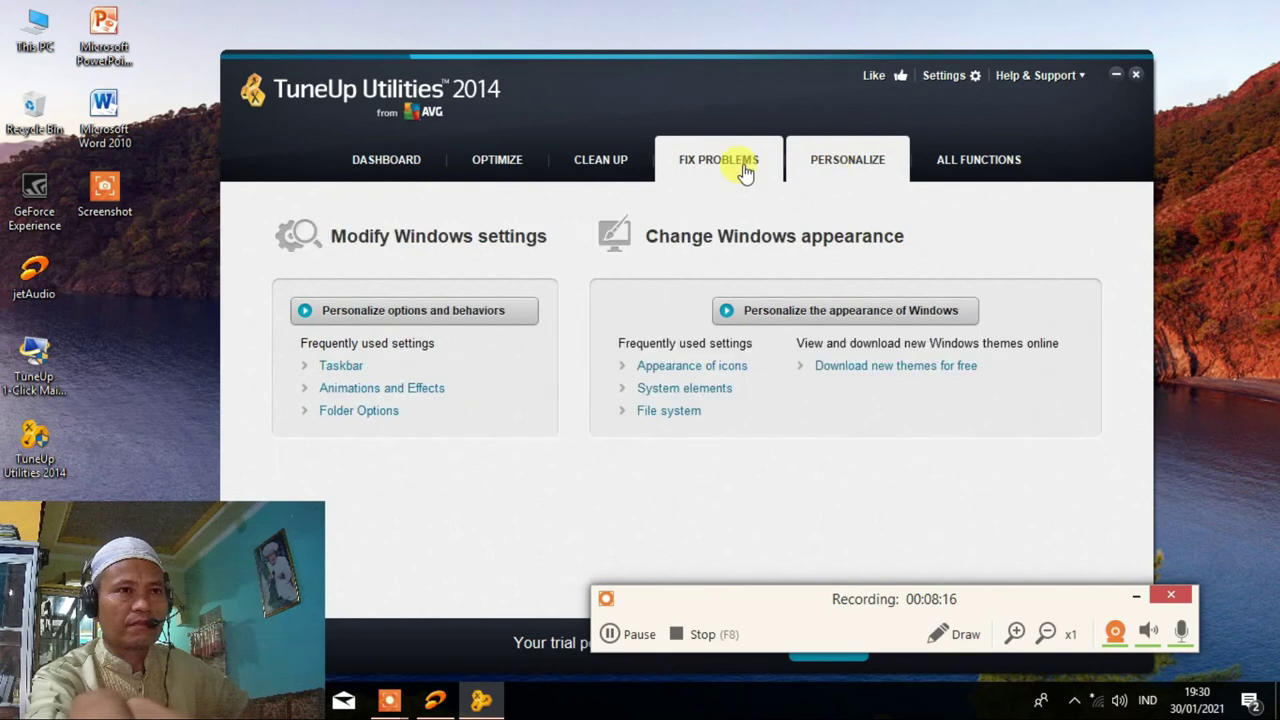
left_click(745, 172)
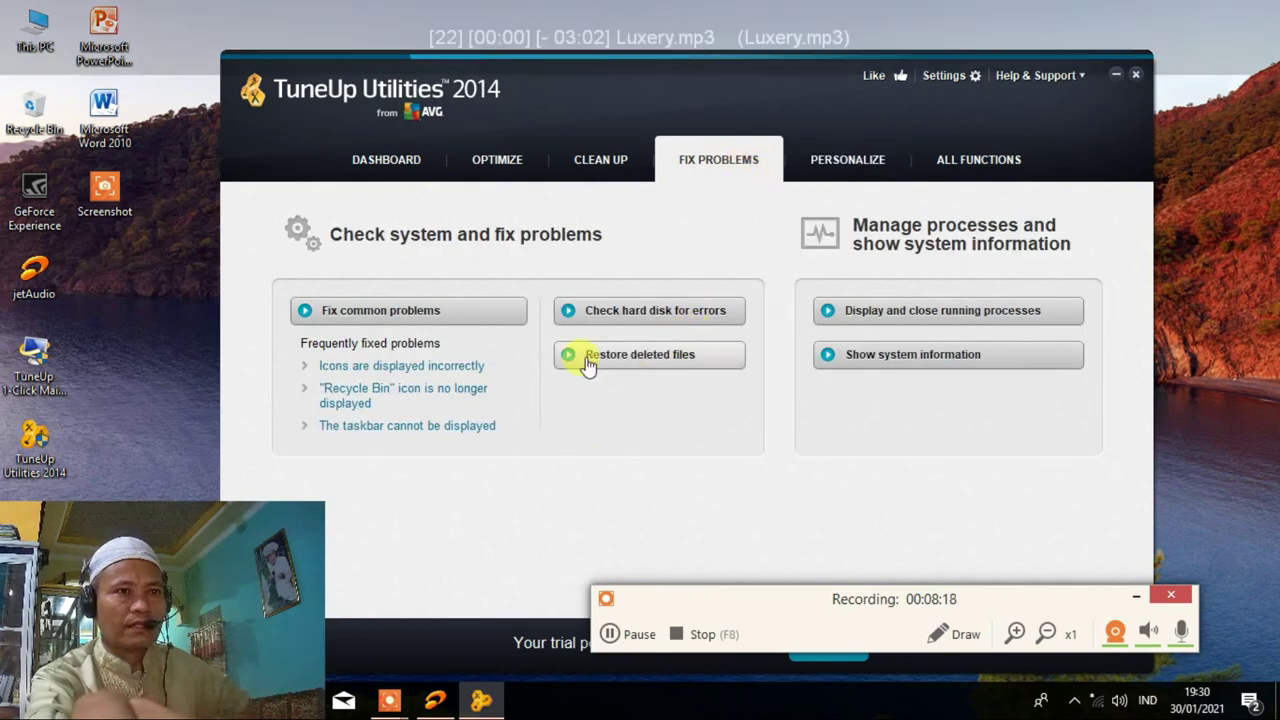
left_click(512, 165)
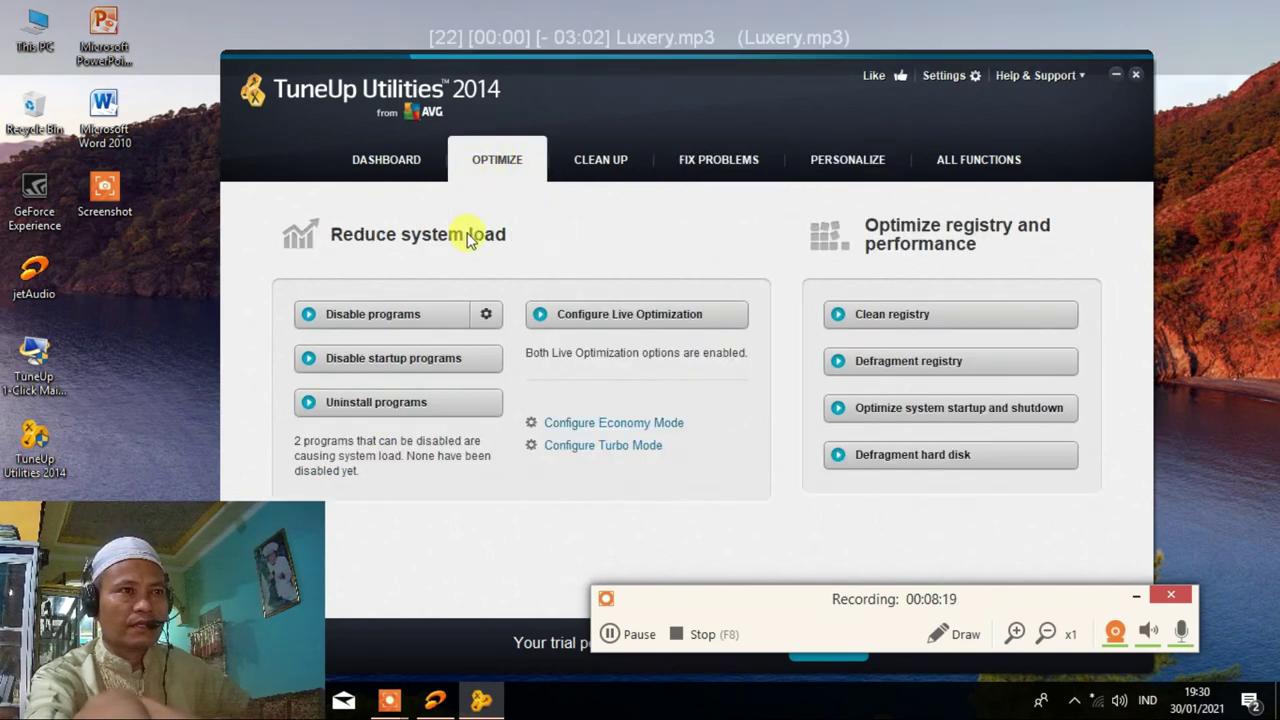
left_click(910, 462)
Run Drive Defrag past the compatibility warning, scroll its drive list, and exit without analyzing.
left_click(712, 428)
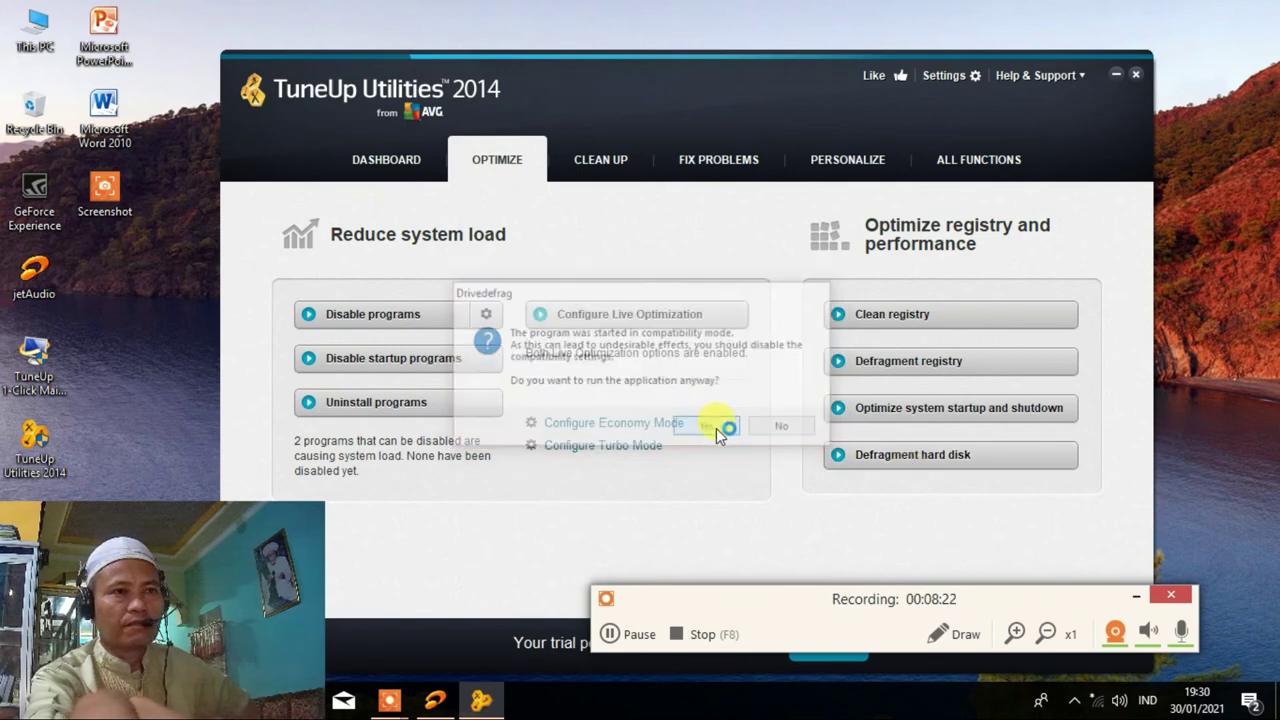
left_click_drag(910, 325, 884, 250)
left_click_drag(909, 318, 904, 372)
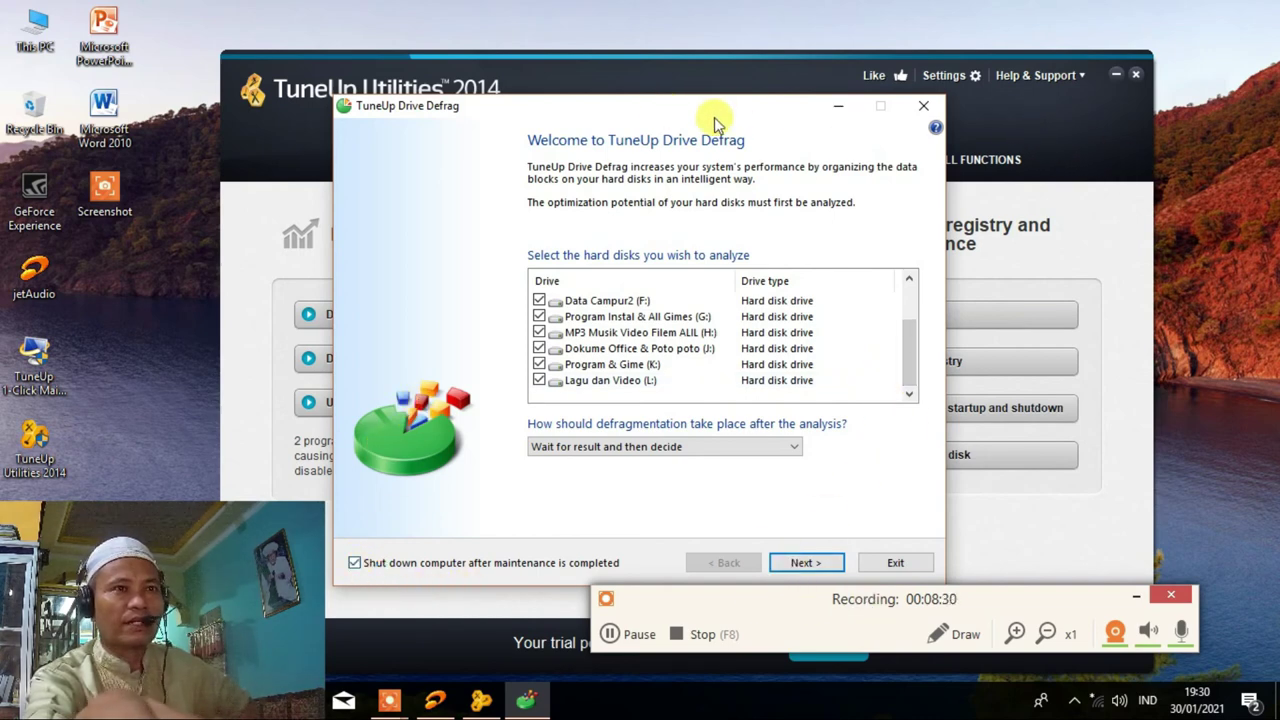
left_click_drag(714, 106, 741, 55)
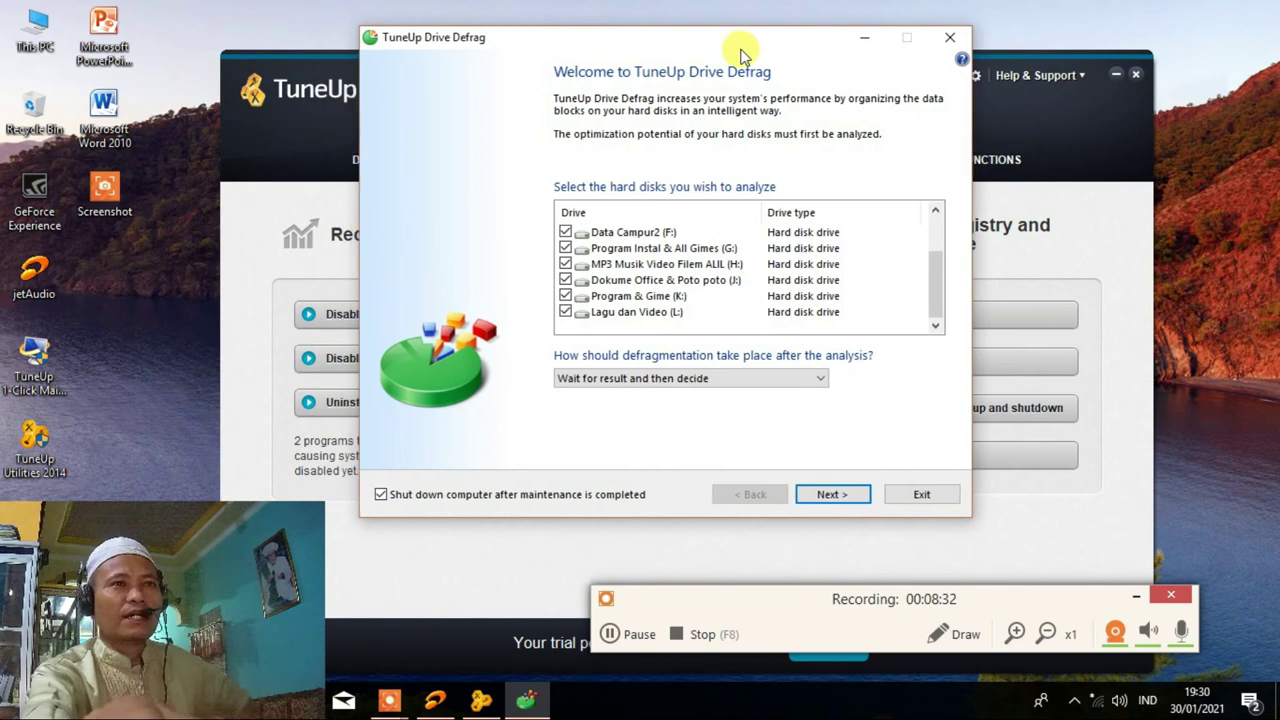
left_click(951, 38)
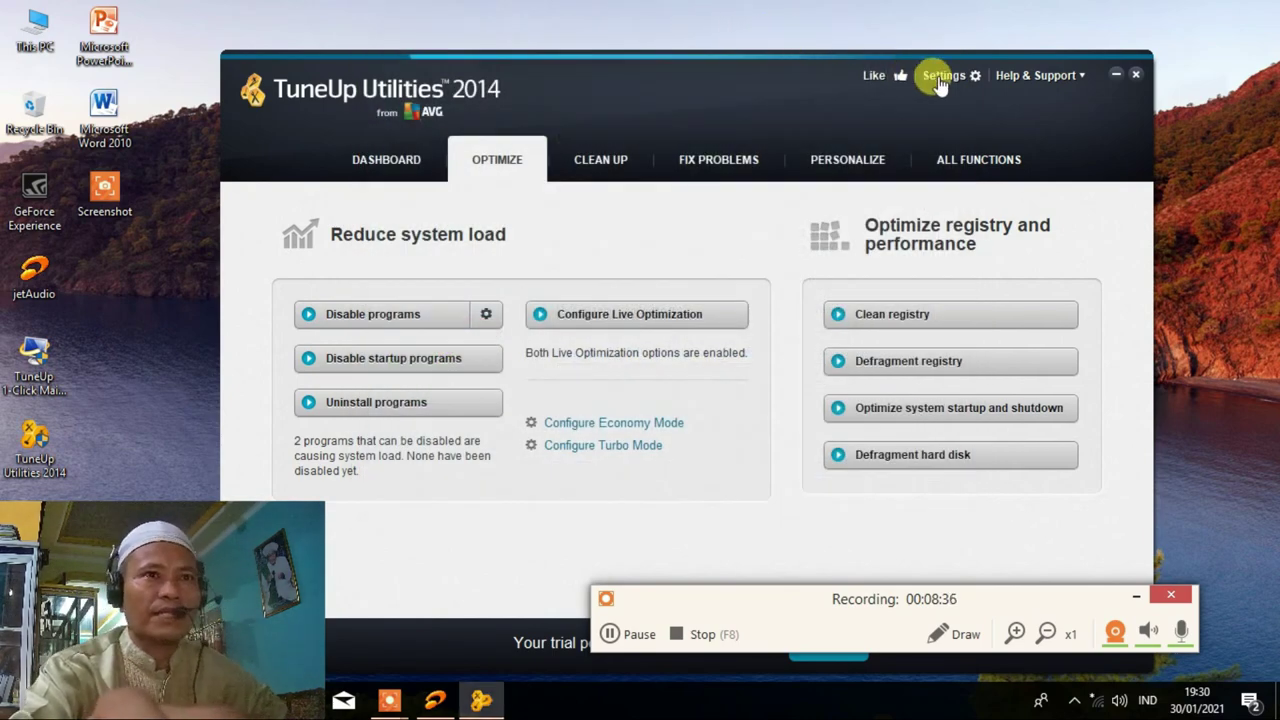
Open TuneUp settings and turn off automatic update checks.
left_click(940, 80)
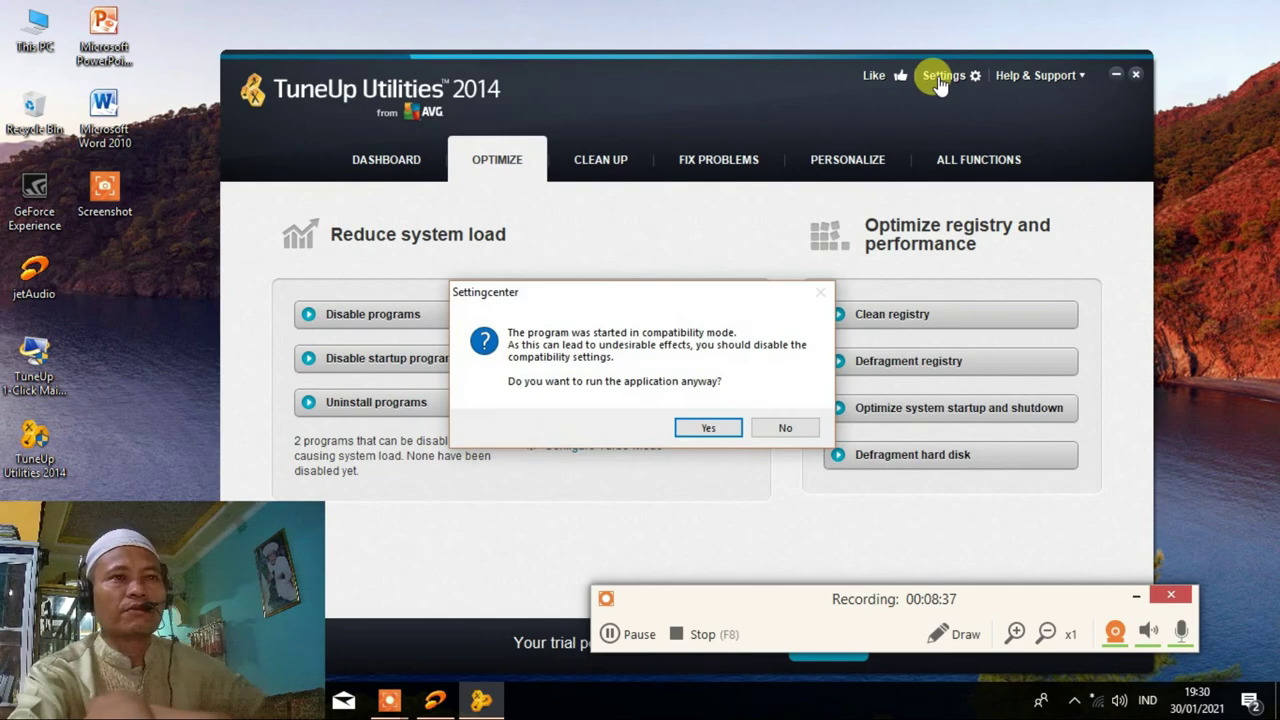
left_click(715, 427)
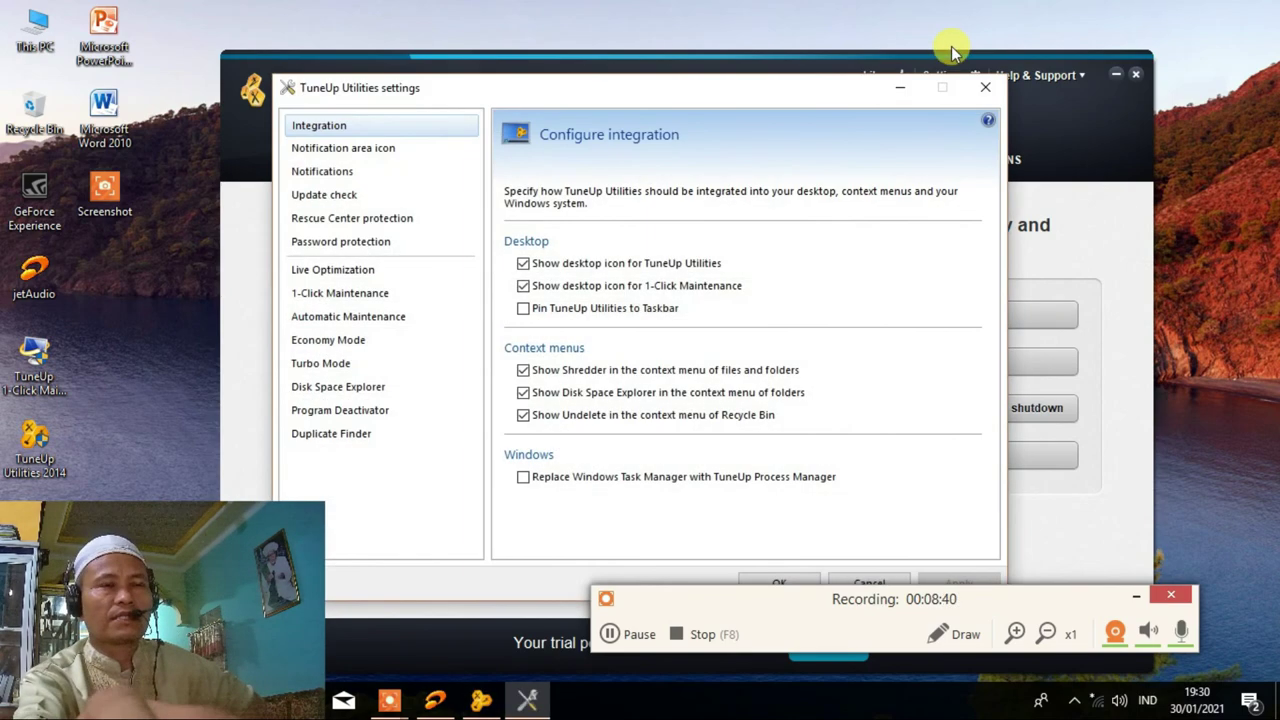
left_click(328, 199)
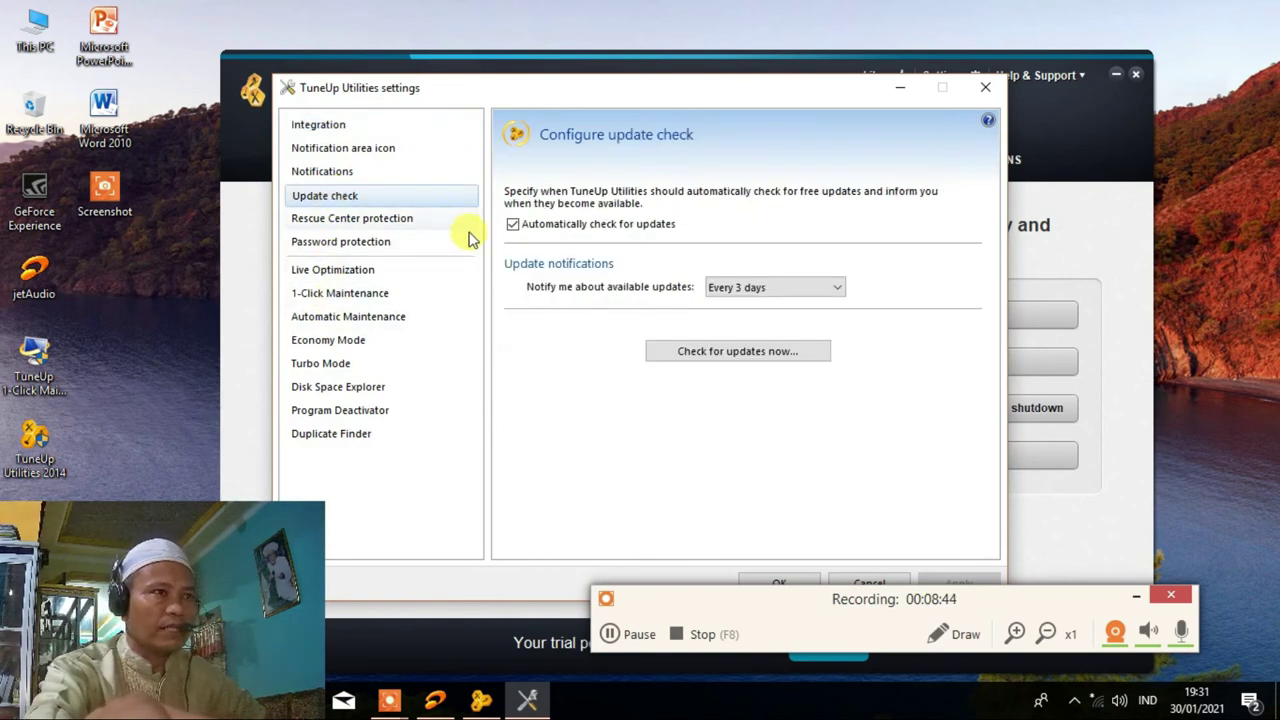
left_click(513, 226)
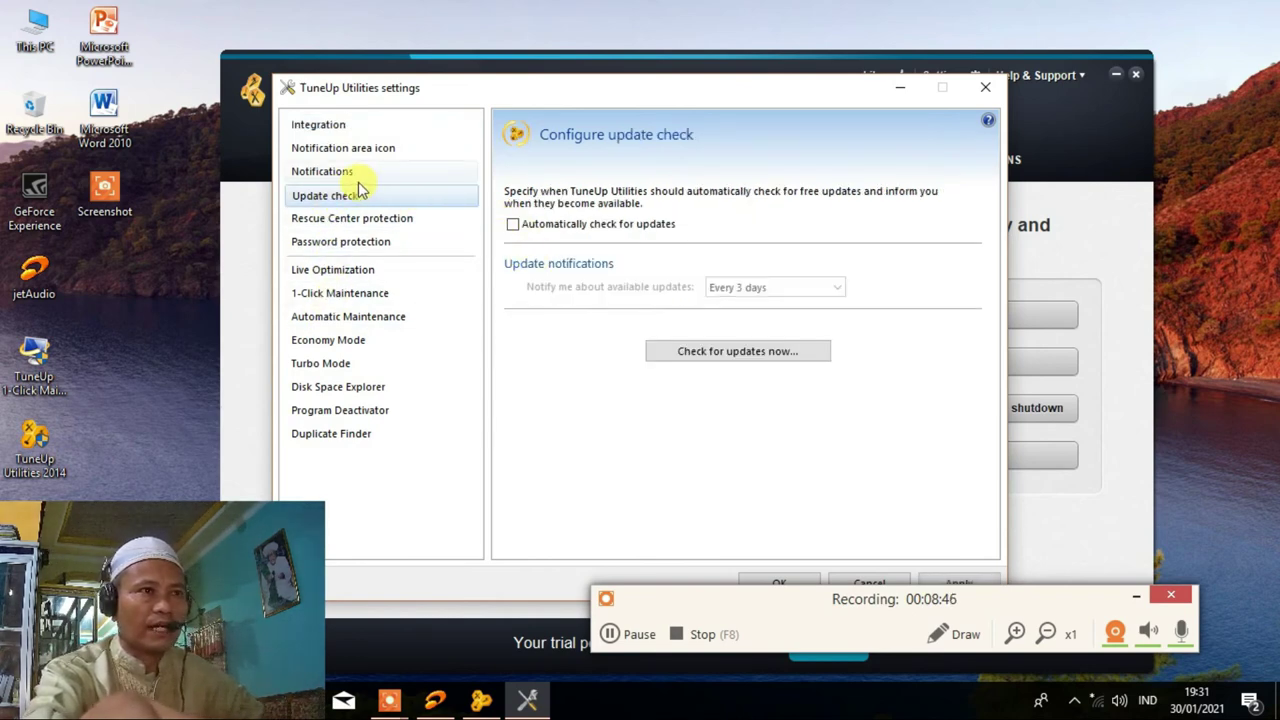
Untick notifications for disabled programs, Live Optimization, its summary, and Automatic Maintenance completion.
left_click(325, 172)
left_click(523, 251)
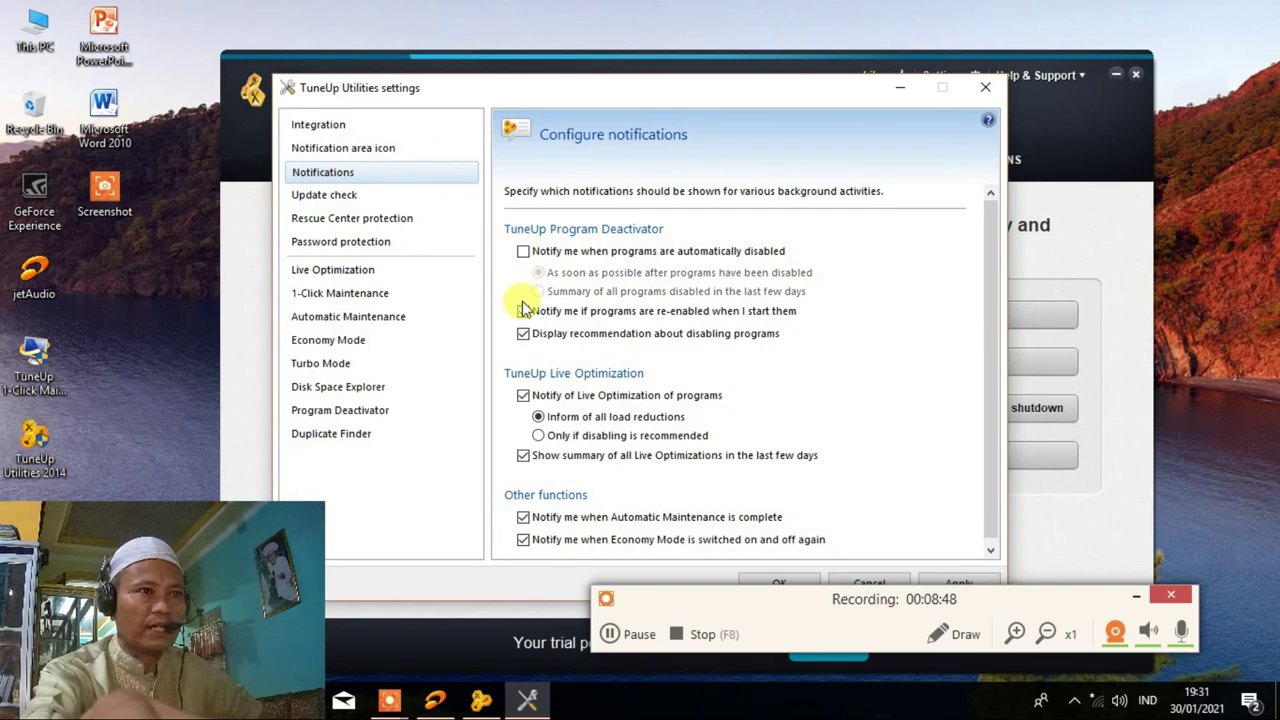
left_click(523, 395)
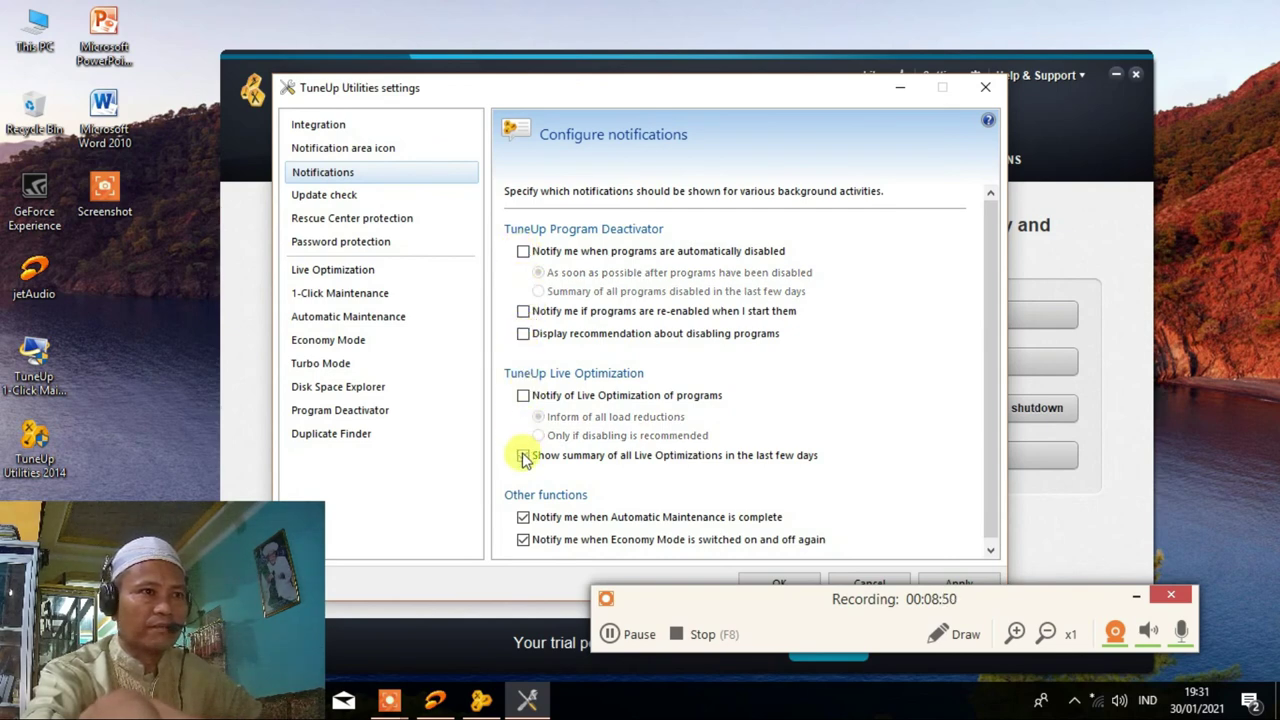
left_click(523, 455)
left_click(523, 517)
scroll(558, 462, "down", 1)
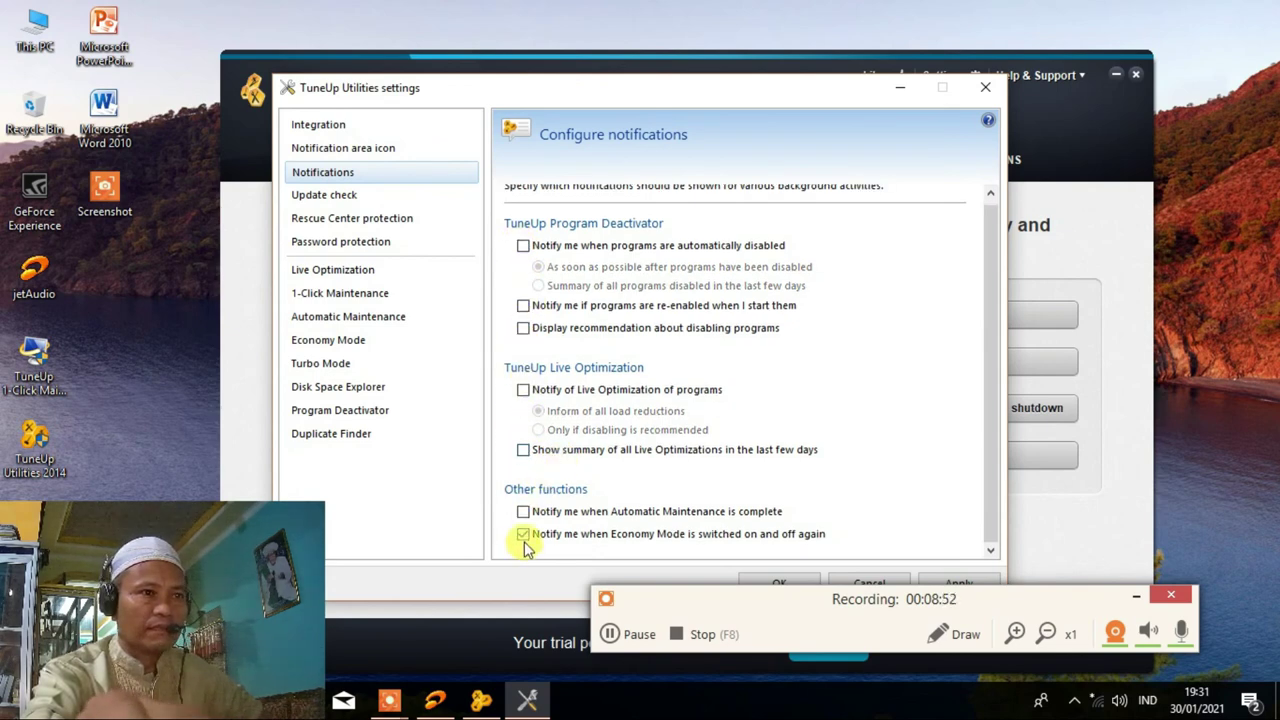
left_click(313, 150)
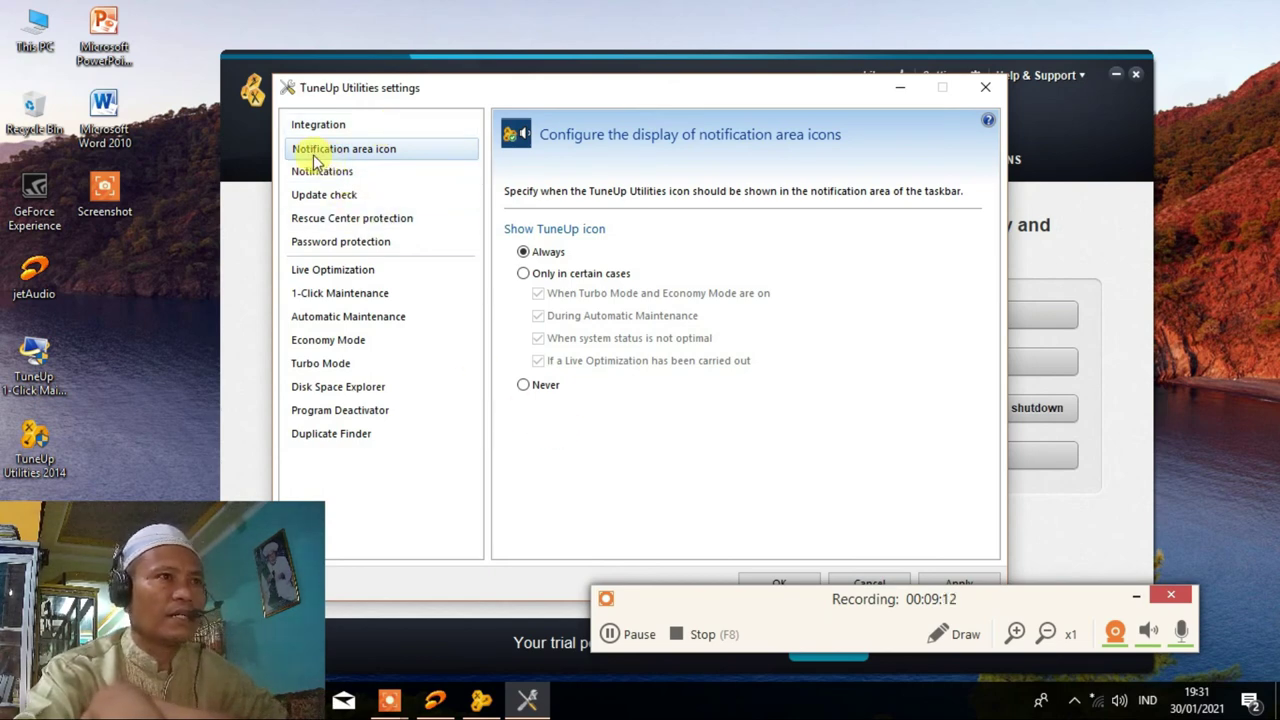
Set the TuneUp tray icon to never show and remove Shredder from the context menu.
left_click(526, 386)
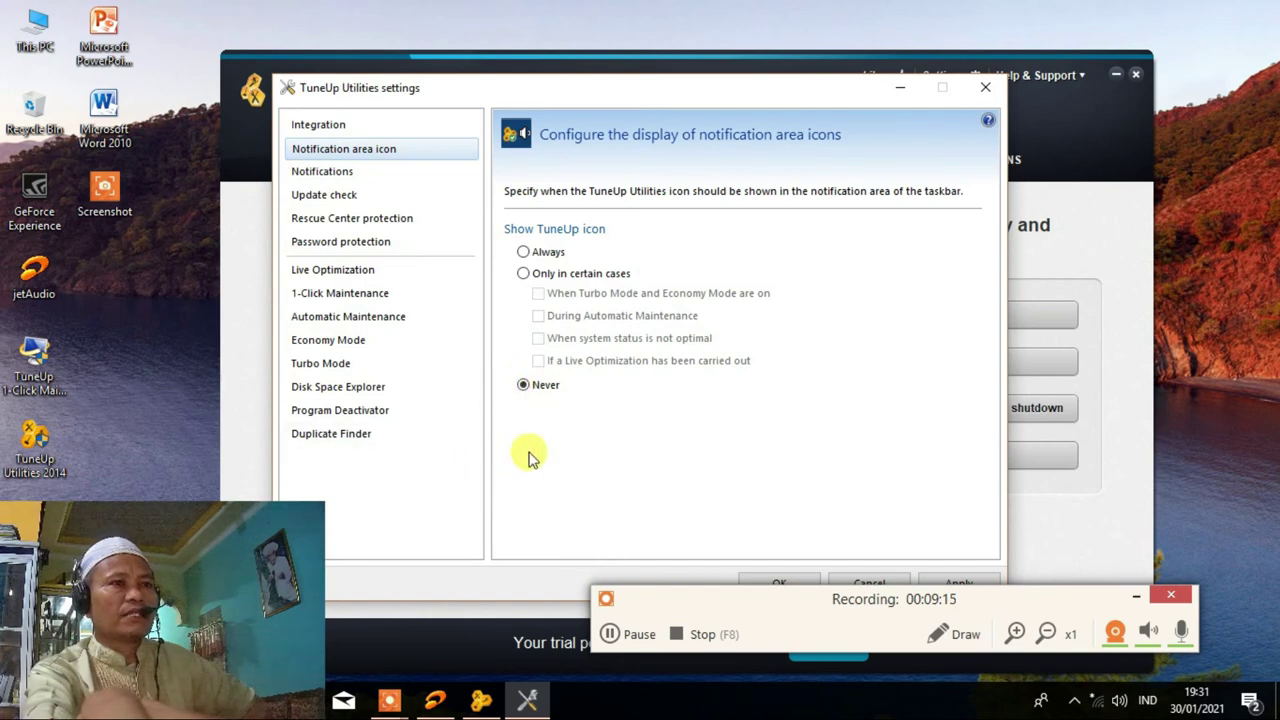
left_click(349, 129)
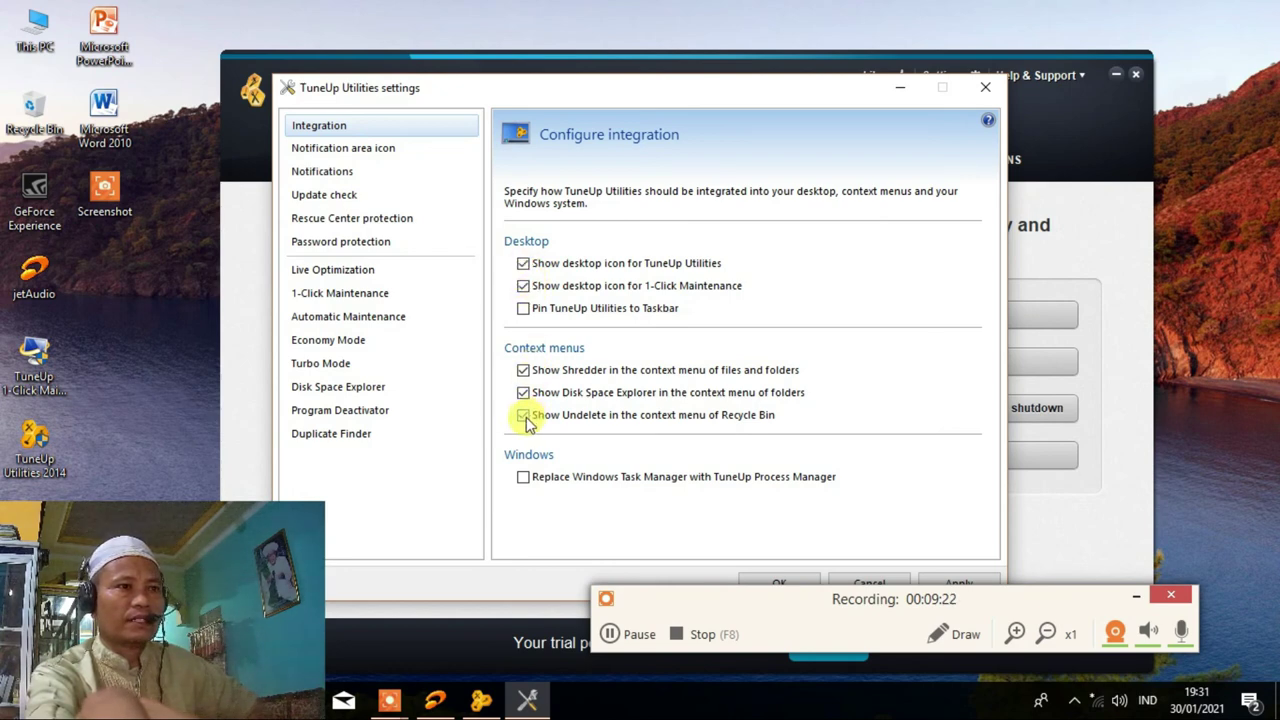
left_click(524, 374)
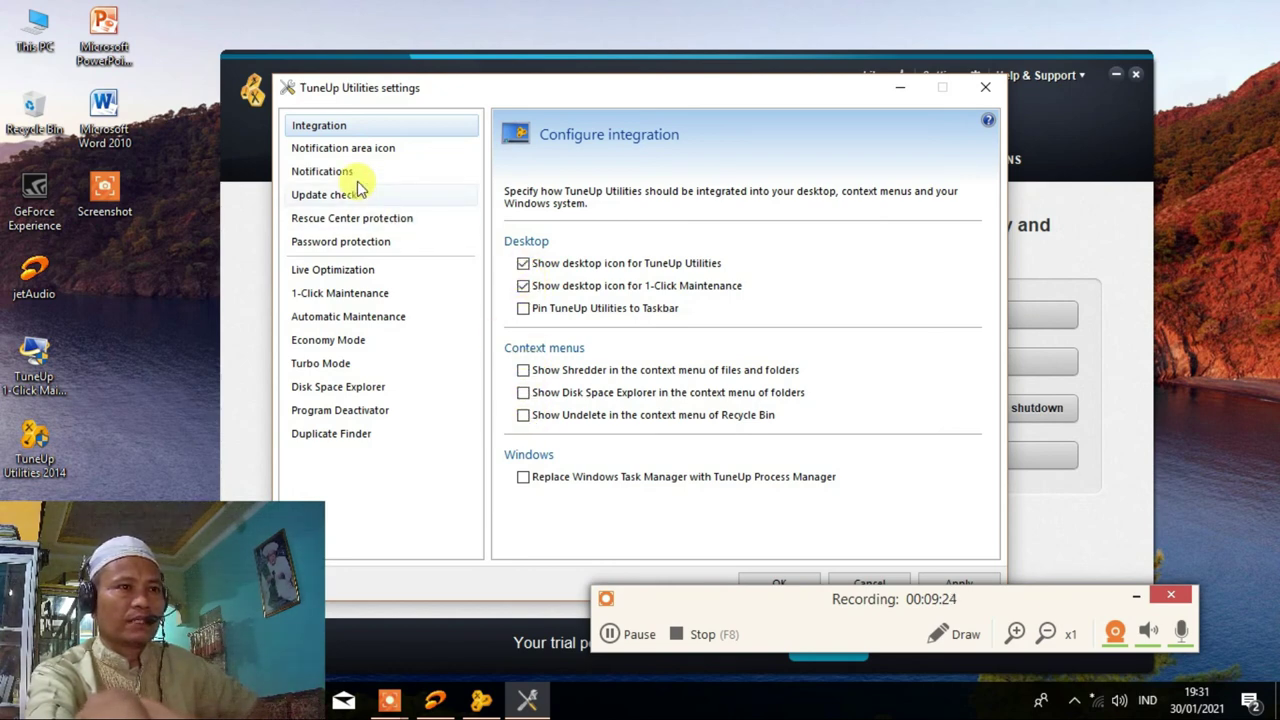
Check the Live Optimization and password pages, then disable Automatic Maintenance.
left_click(342, 275)
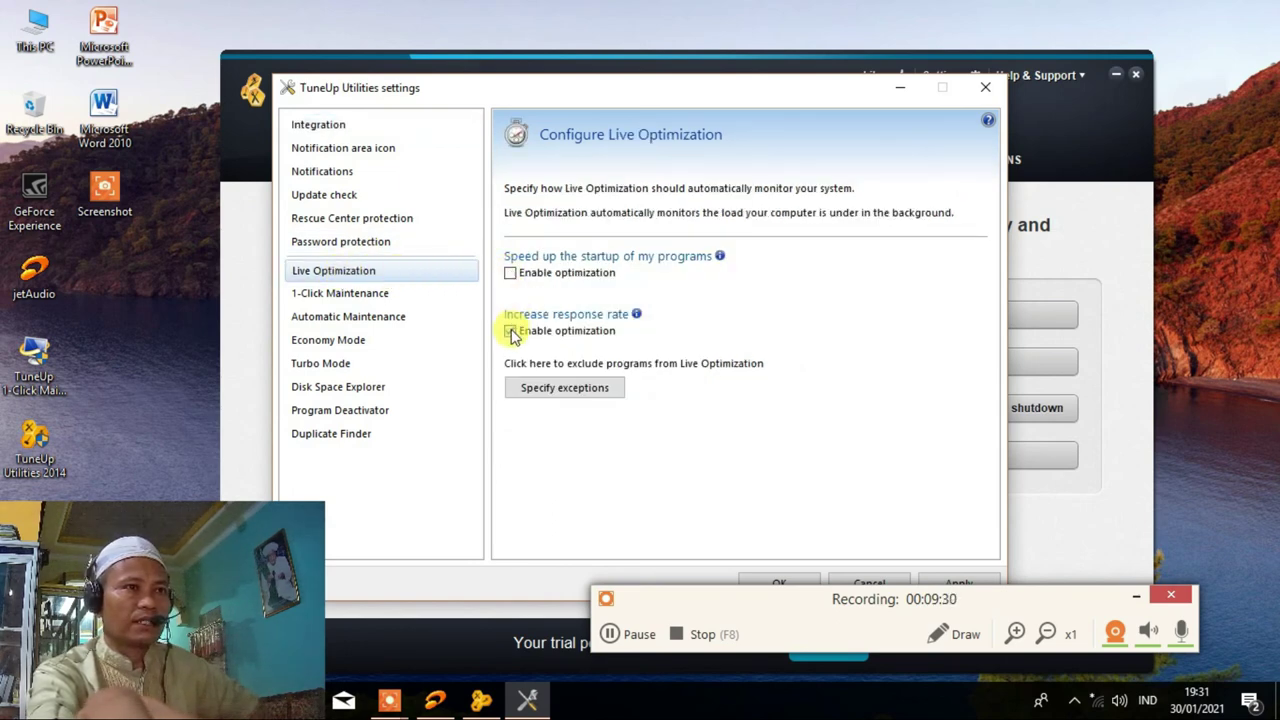
left_click(330, 242)
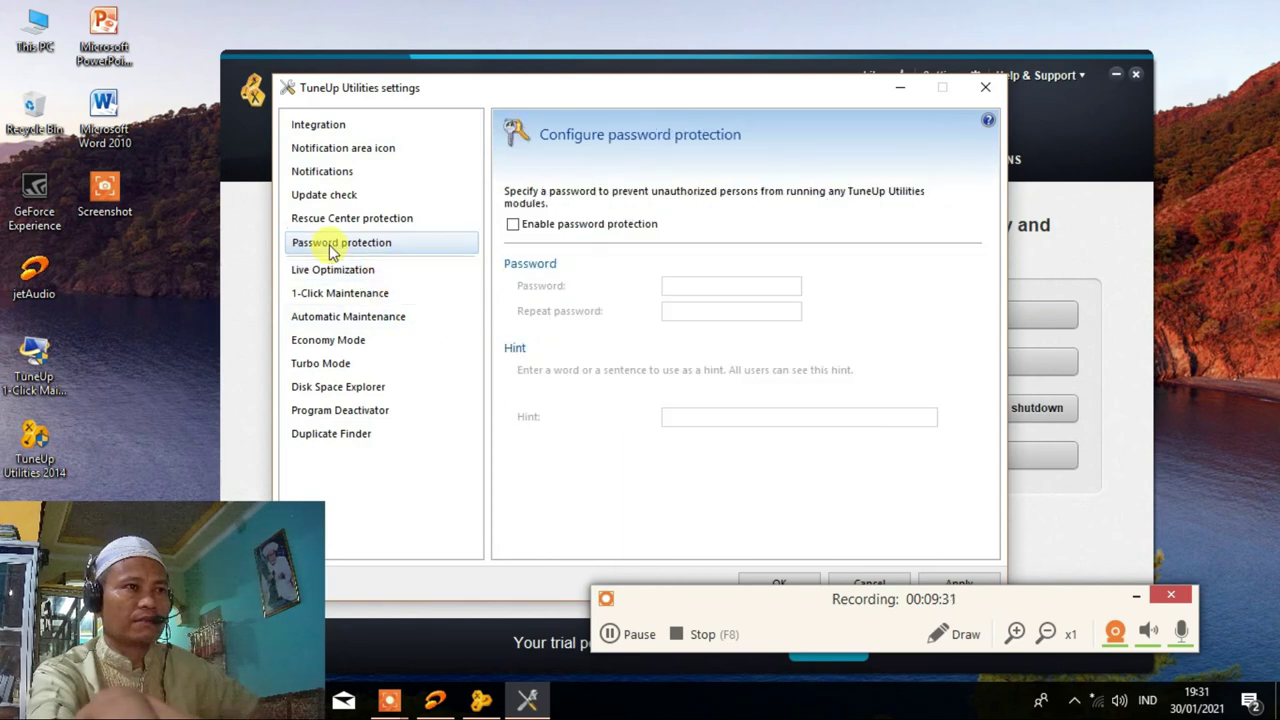
left_click(335, 317)
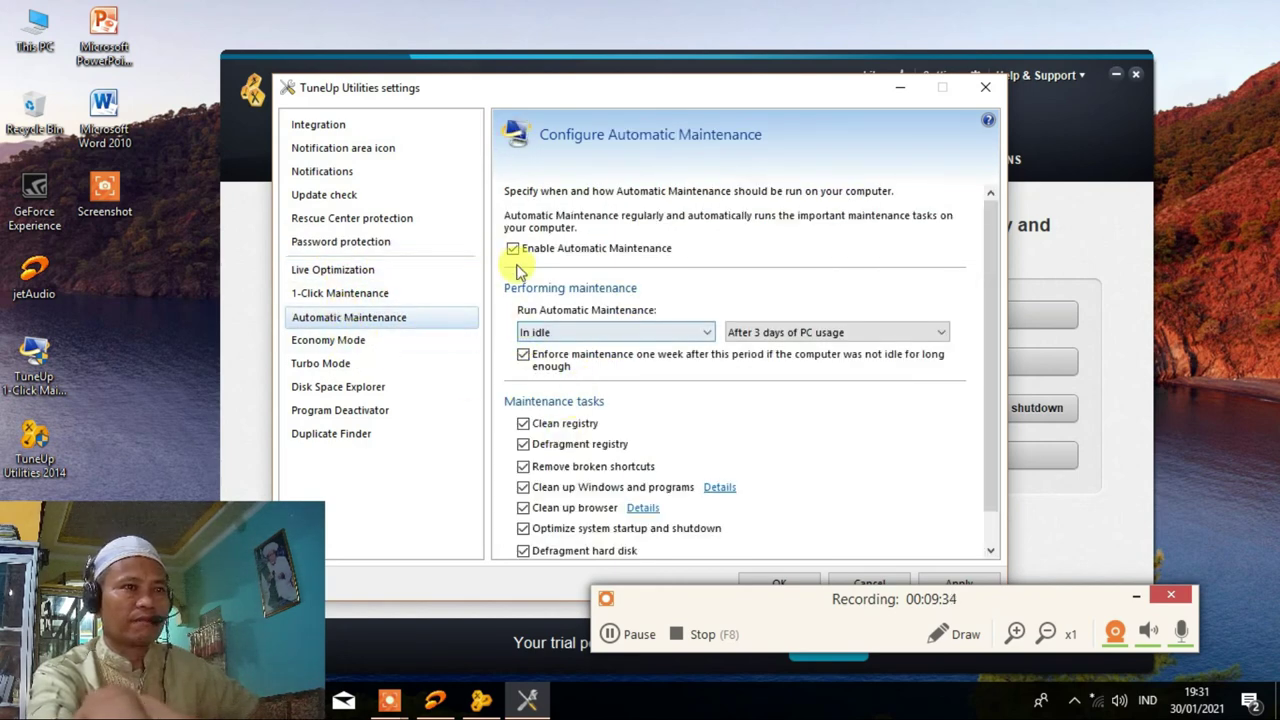
left_click(514, 250)
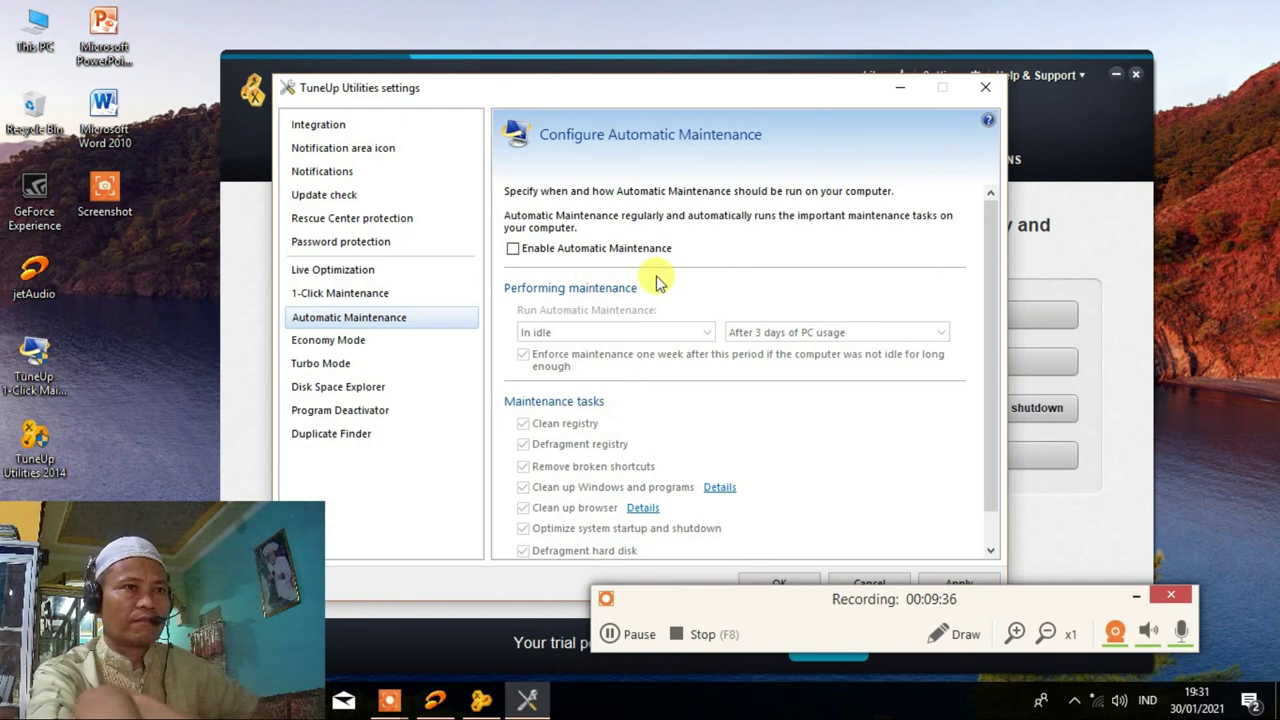
scroll(585, 280, "down", 1)
left_click(346, 341)
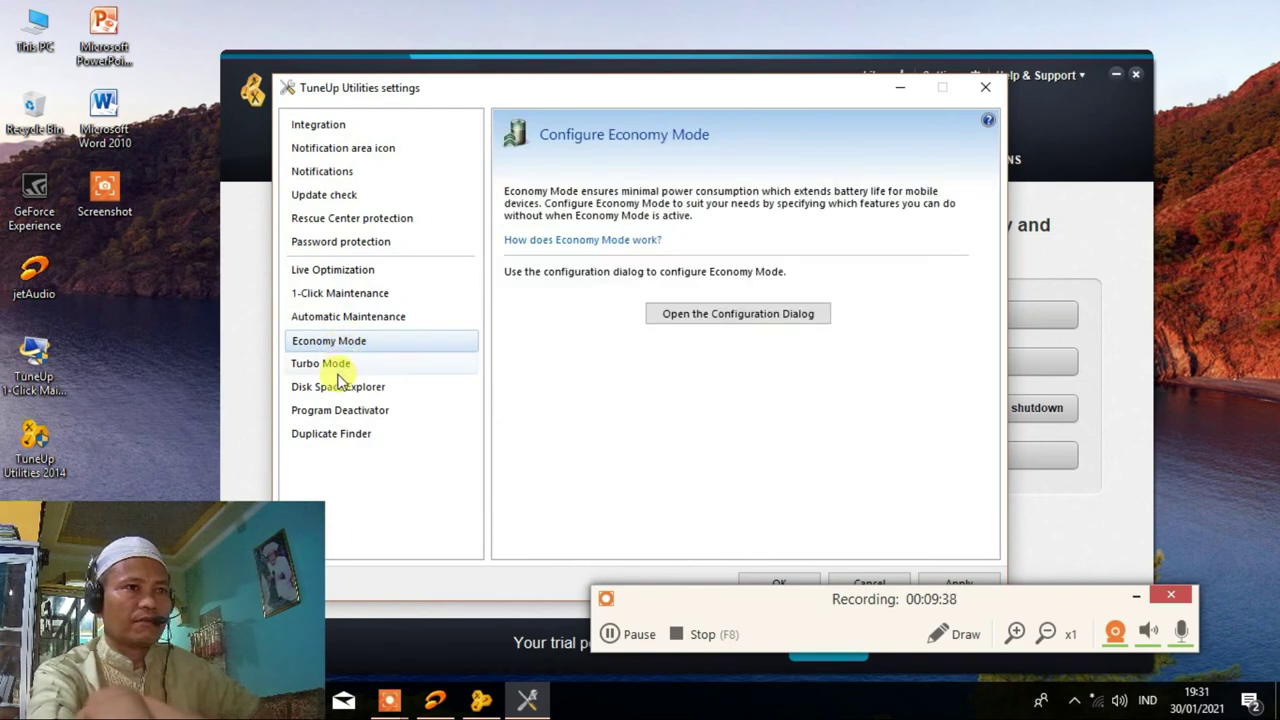
Review Turbo Mode and Disk Space Explorer, then tick Program Deactivator's 'Disable again automatically when closed'.
left_click(337, 366)
left_click(343, 386)
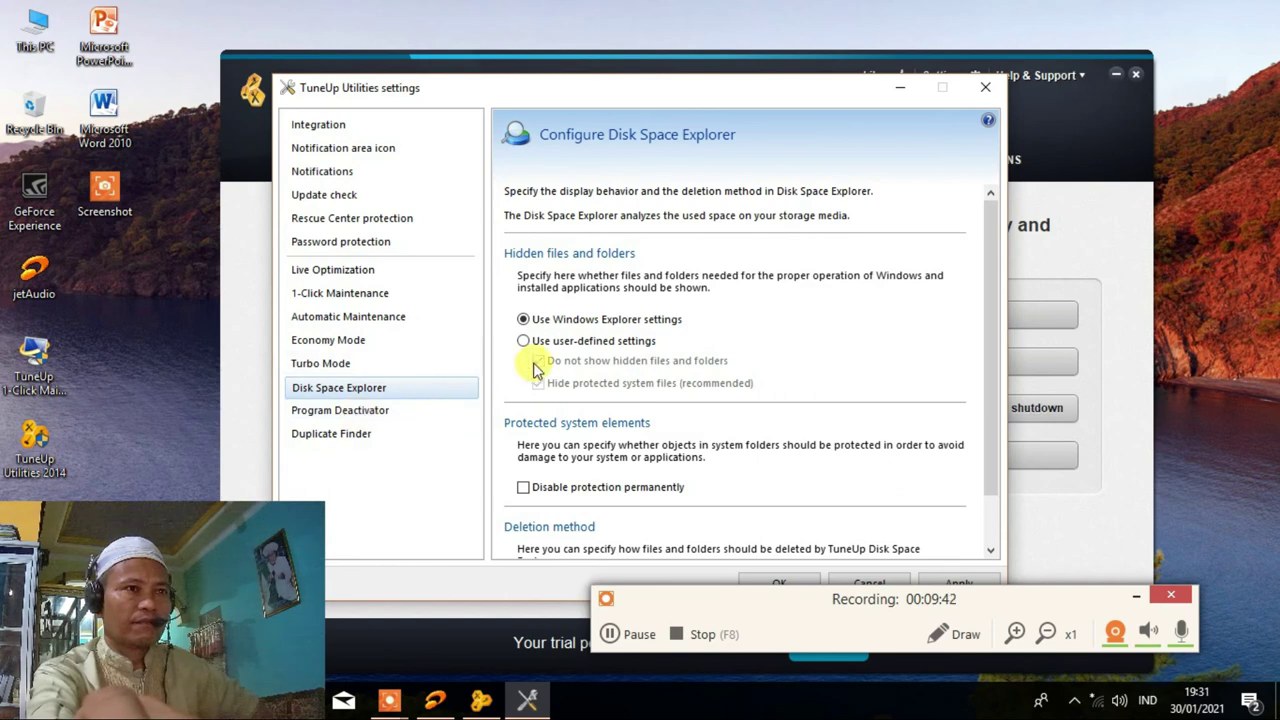
left_click(372, 410)
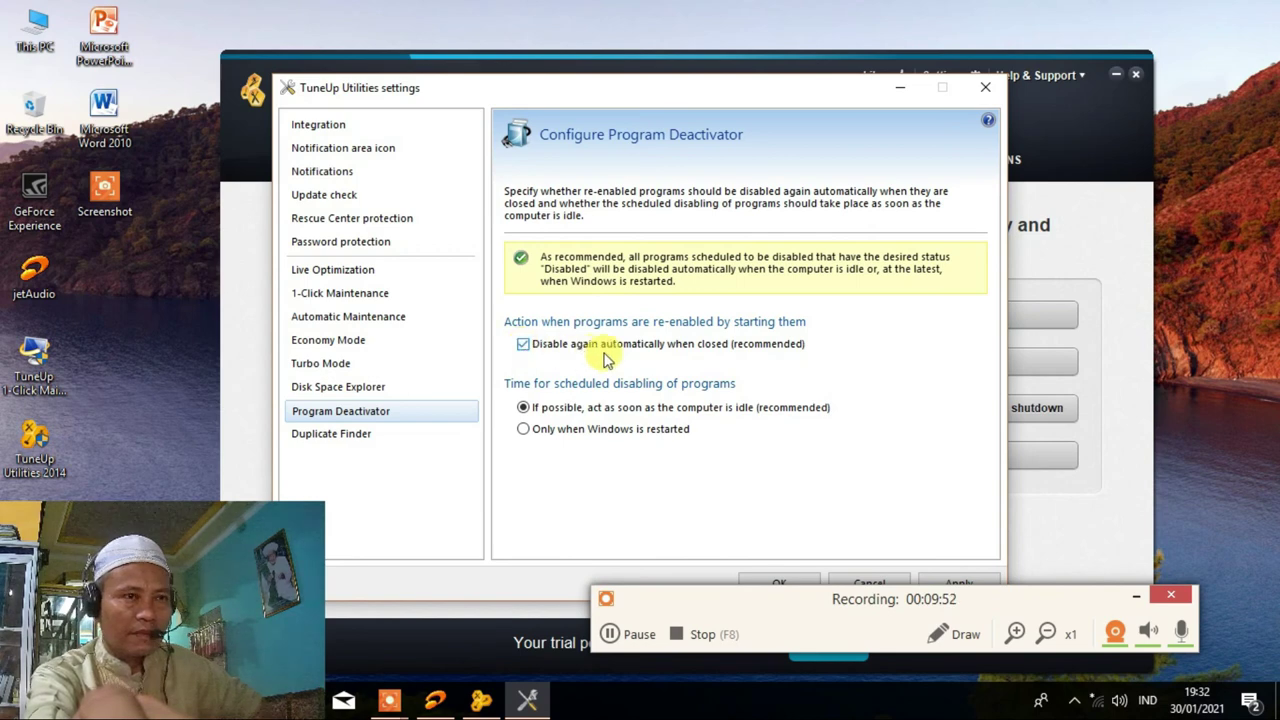
left_click(521, 345)
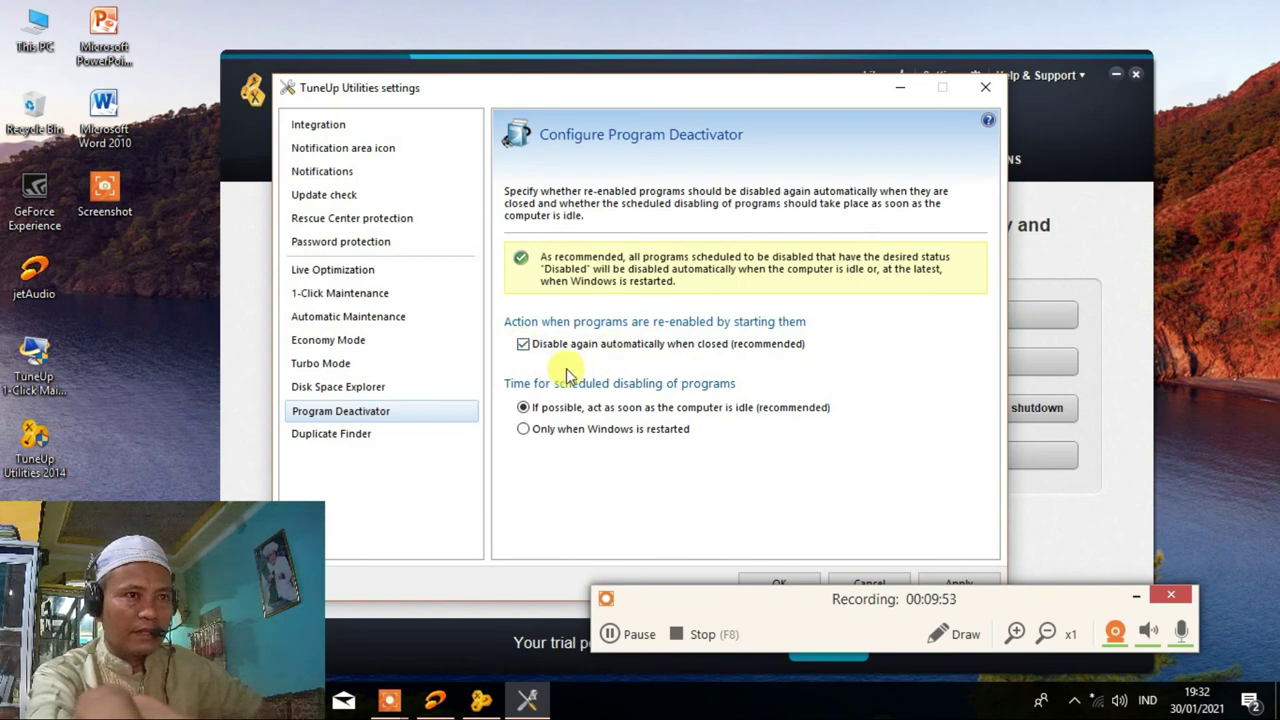
Check the Duplicate Finder settings (files under 200 KB ignored) and apply the changes.
left_click(344, 440)
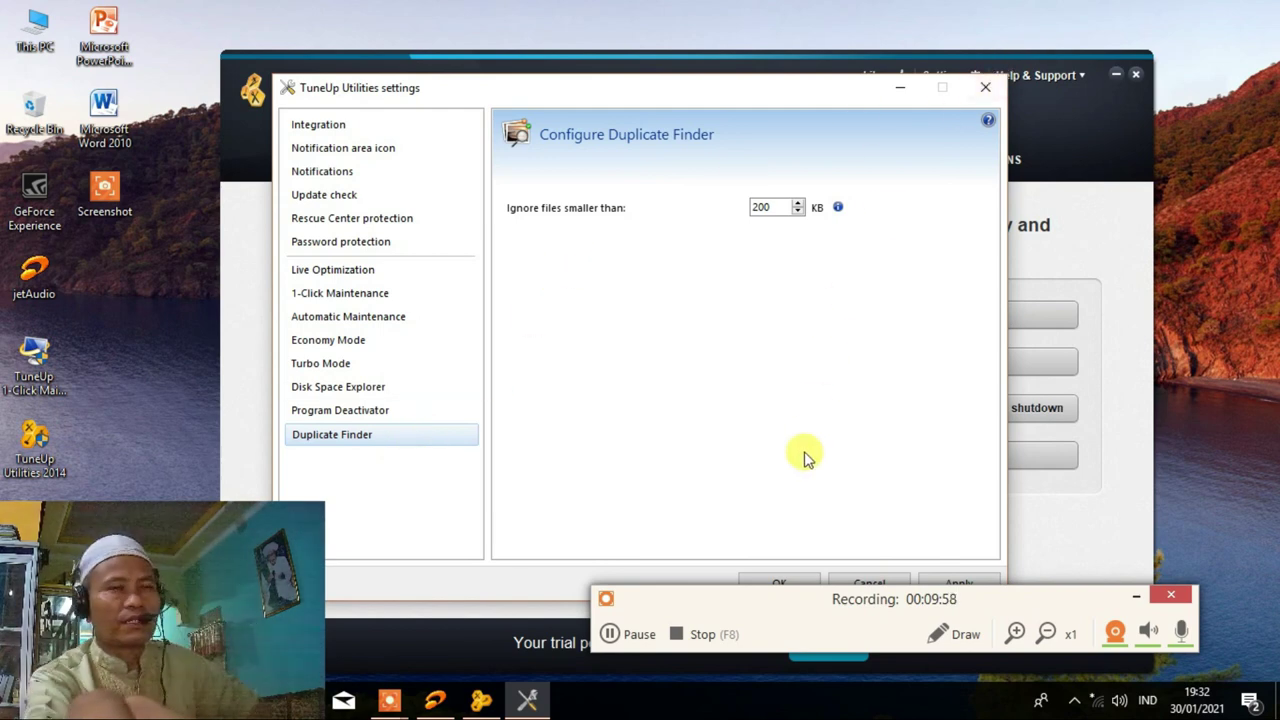
left_click(779, 585)
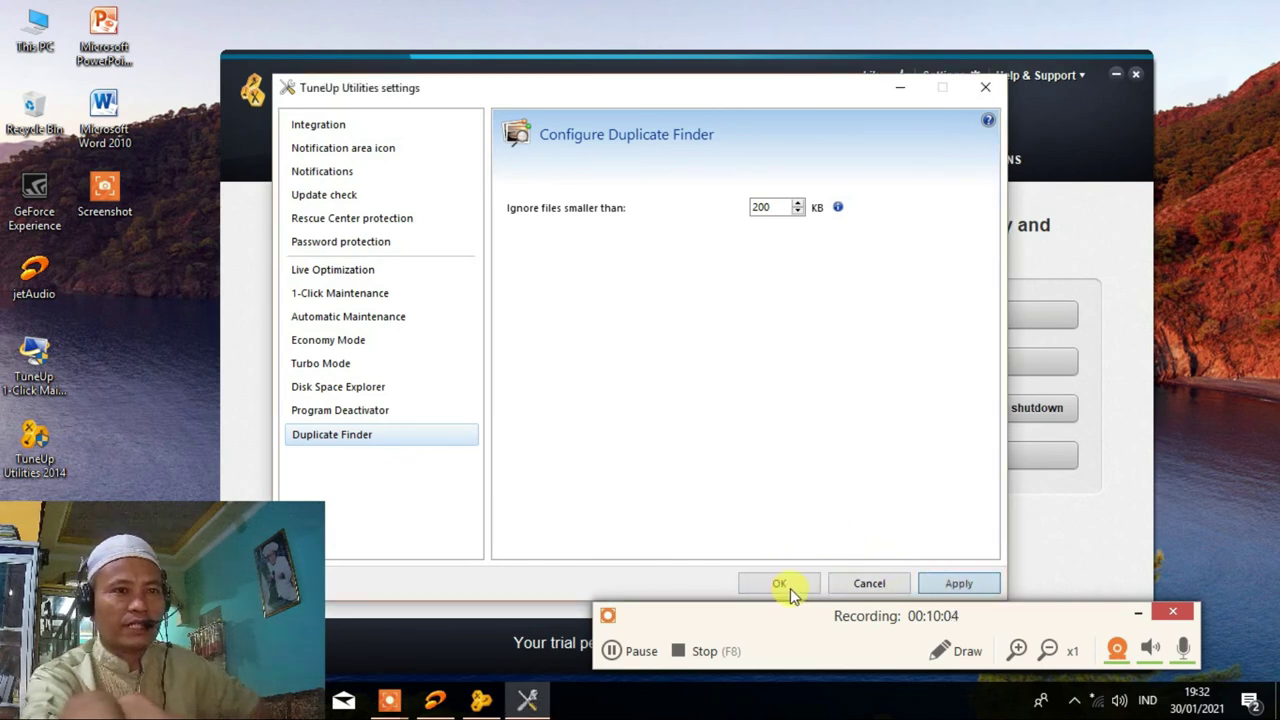
left_click_drag(766, 626, 790, 645)
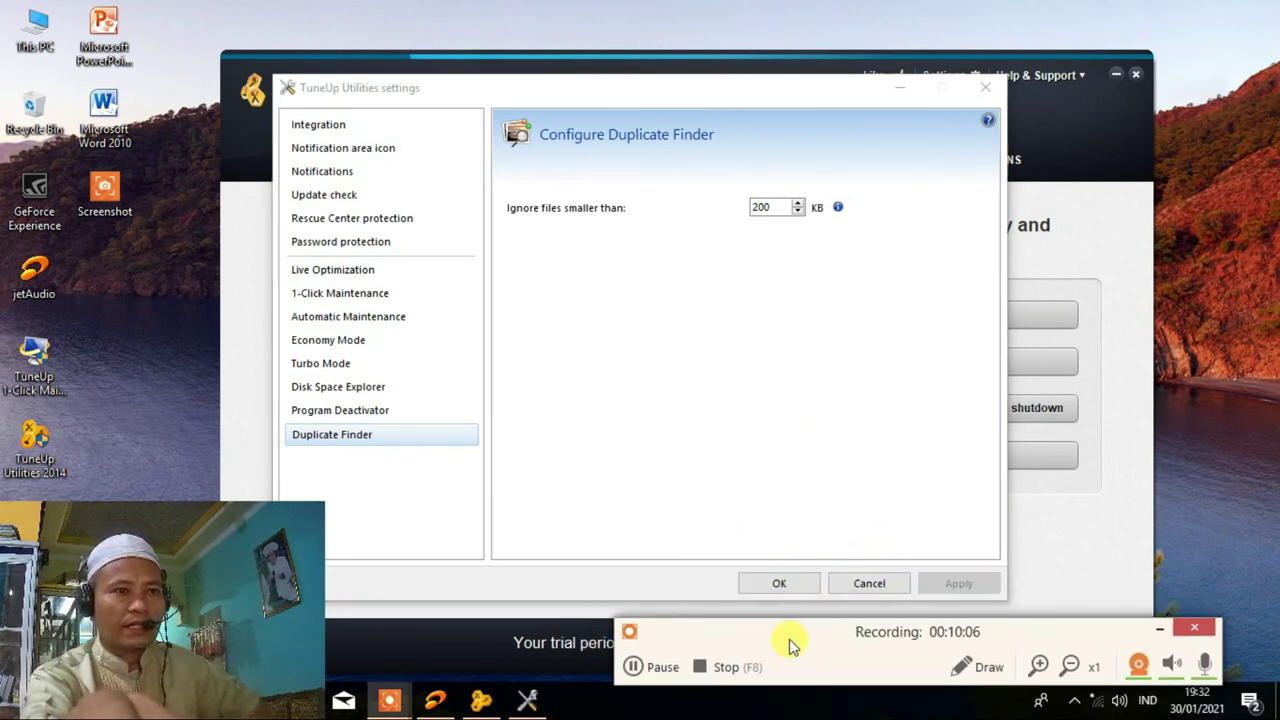
Confirm the TuneUp settings with OK, minimize TuneUp, and refresh the desktop.
left_click(781, 584)
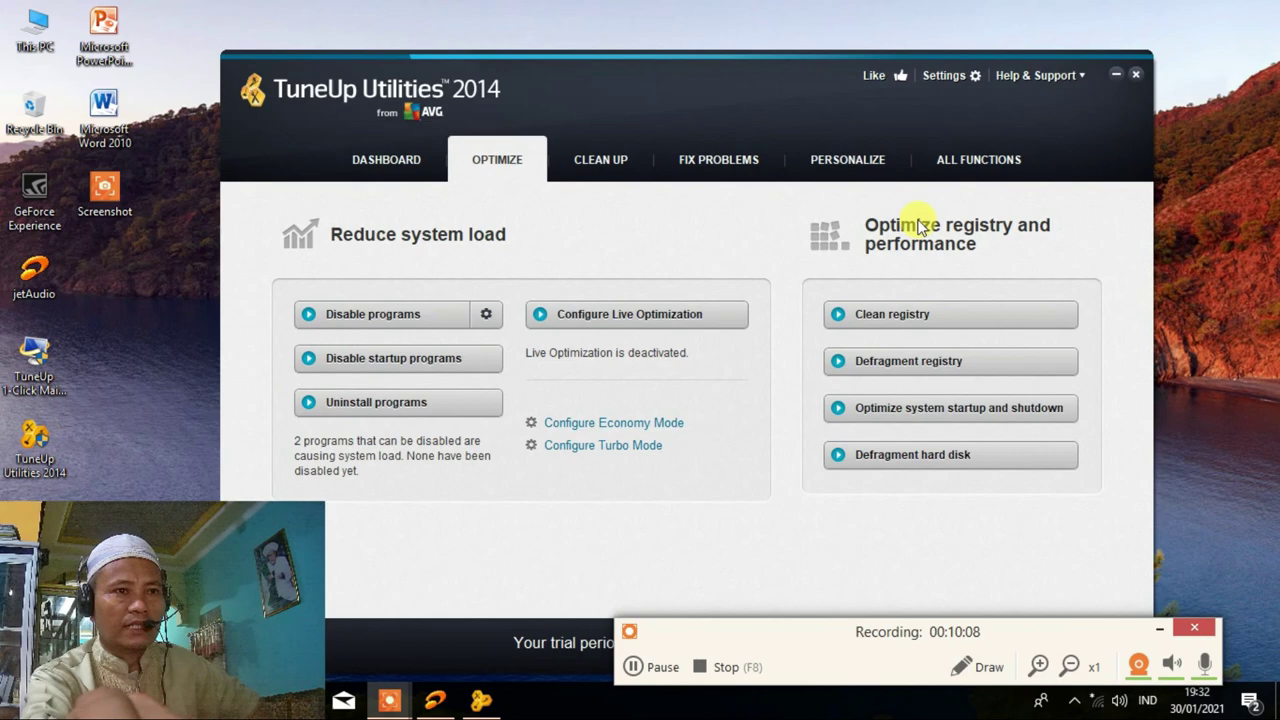
left_click(1133, 82)
right_click(605, 103)
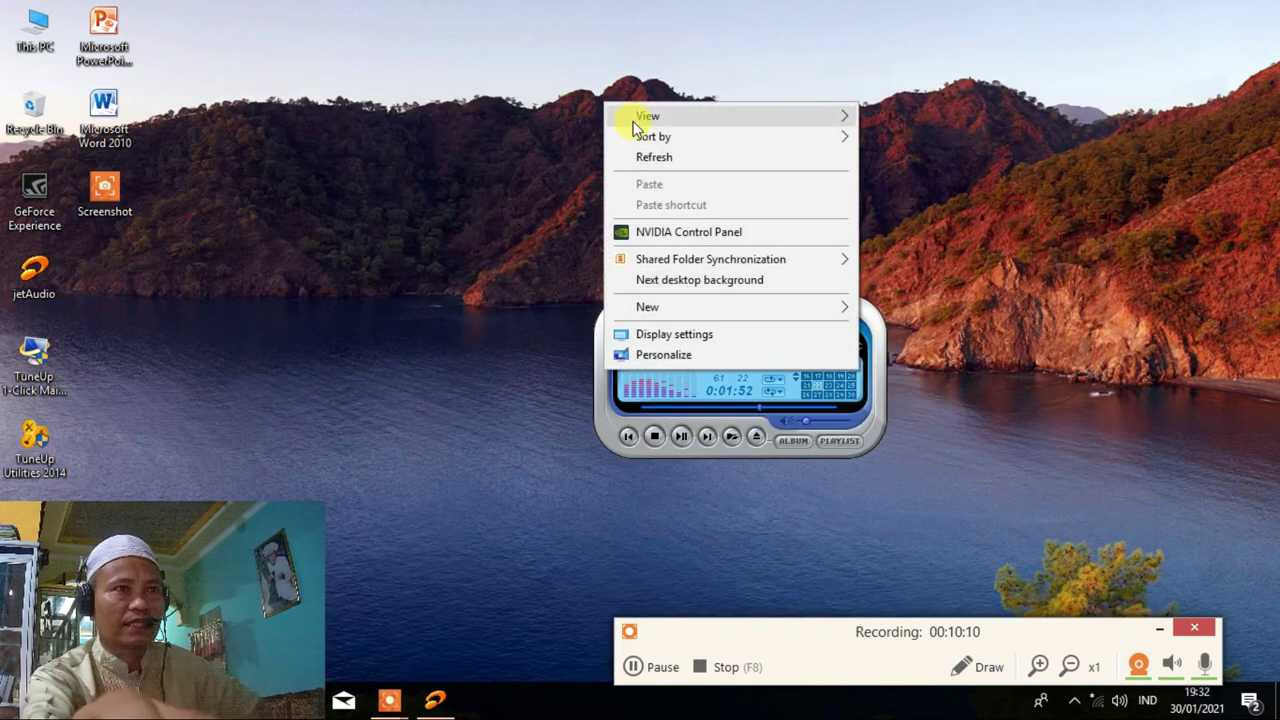
left_click(637, 157)
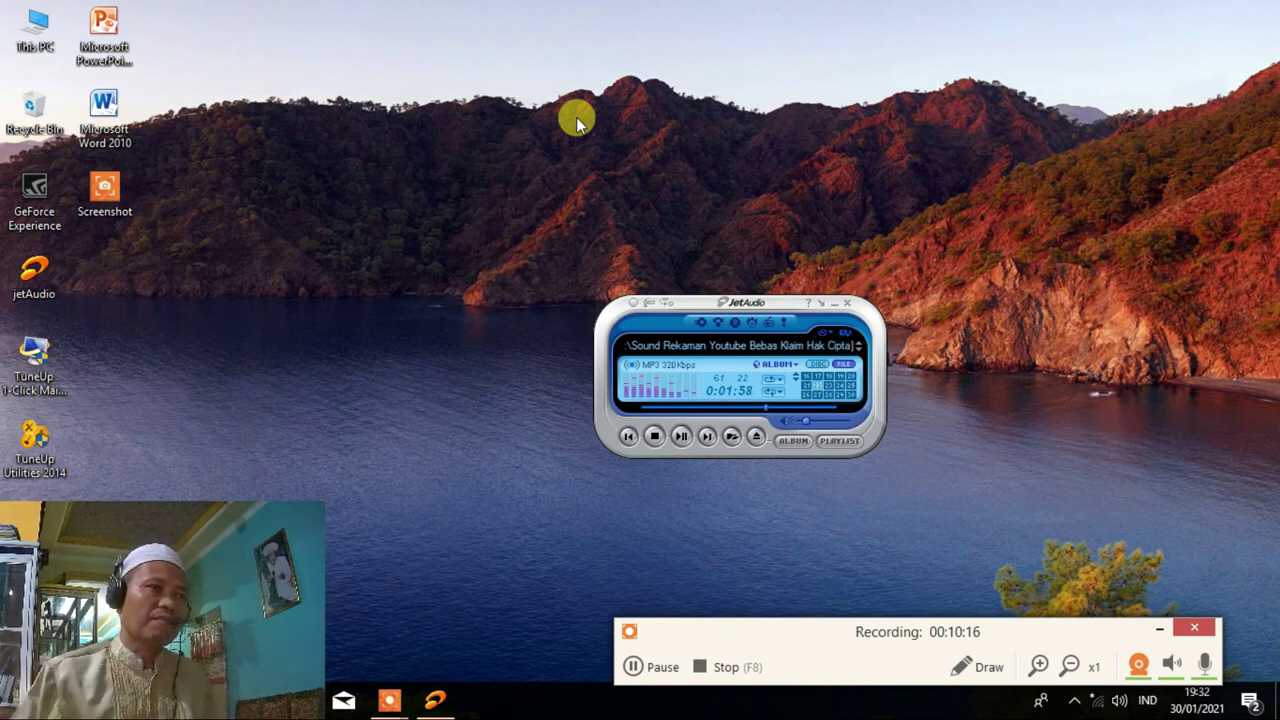
Open the Driver & Pogram Instal Komputer folder on drive G: and widen the Name column.
double_click(35, 25)
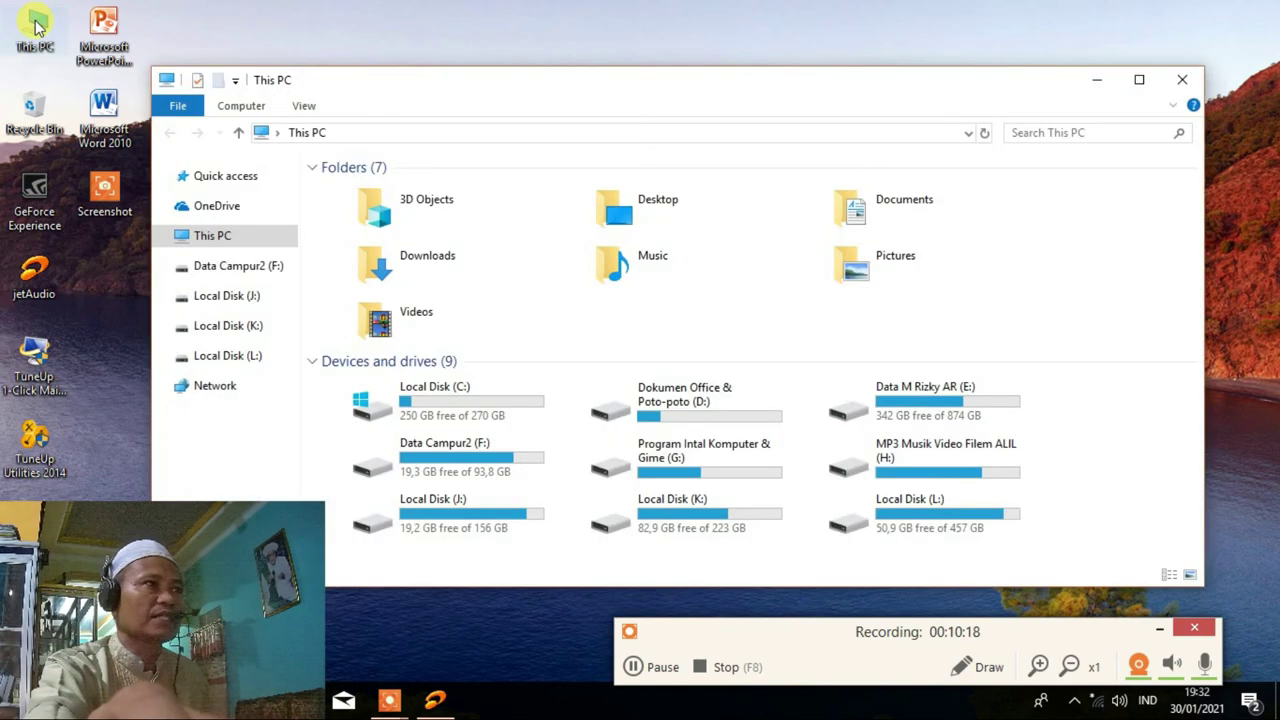
left_click(728, 448)
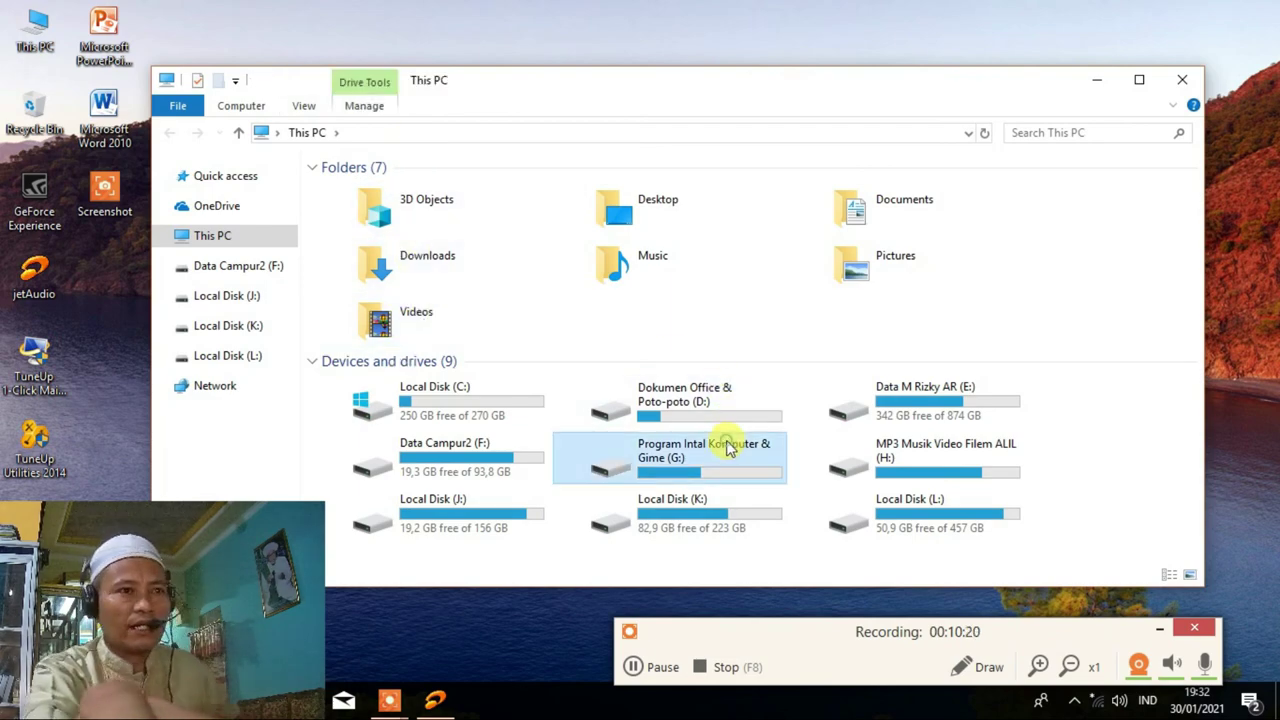
double_click(728, 448)
double_click(440, 190)
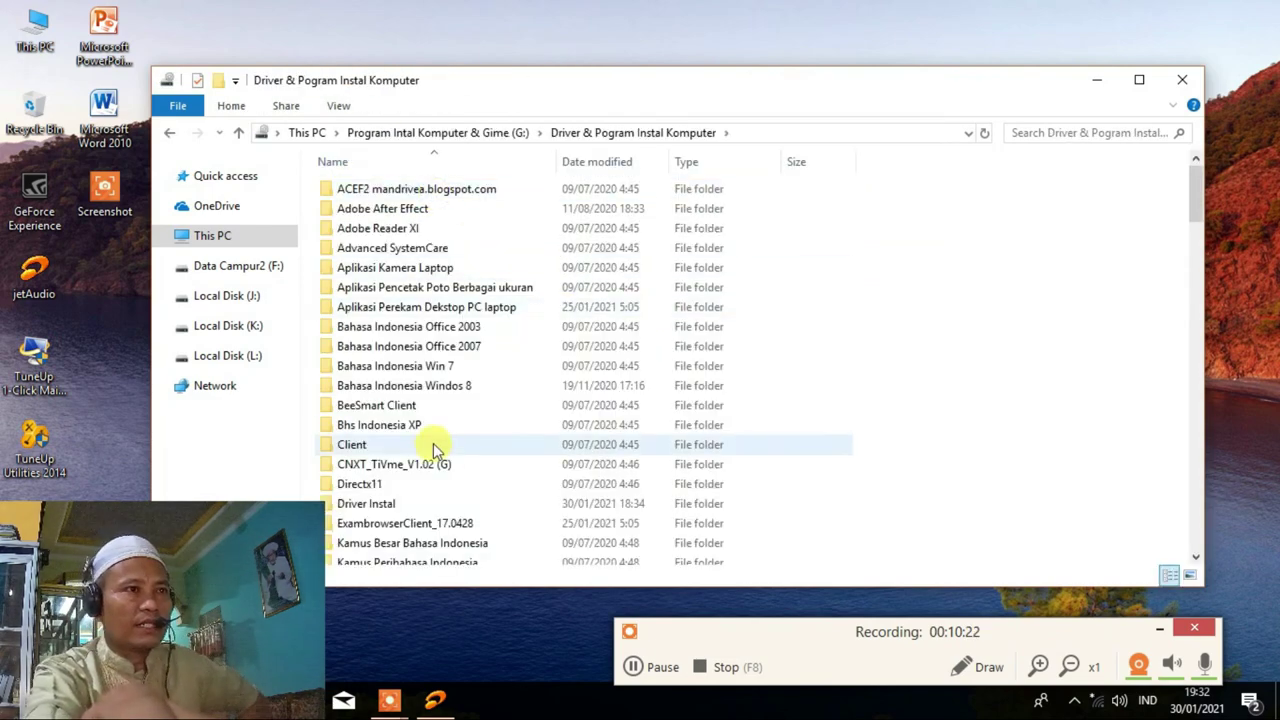
scroll(433, 443, "down", 20)
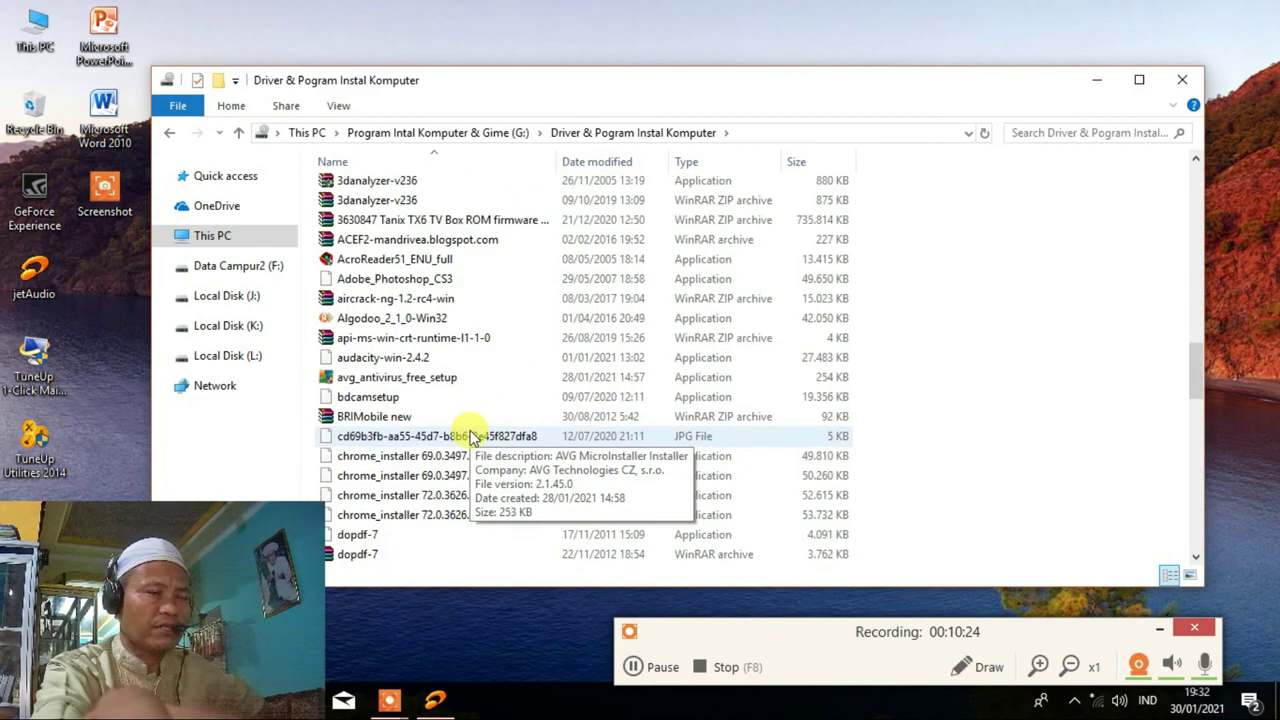
scroll(471, 436, "down", 6)
scroll(466, 434, "up", 2)
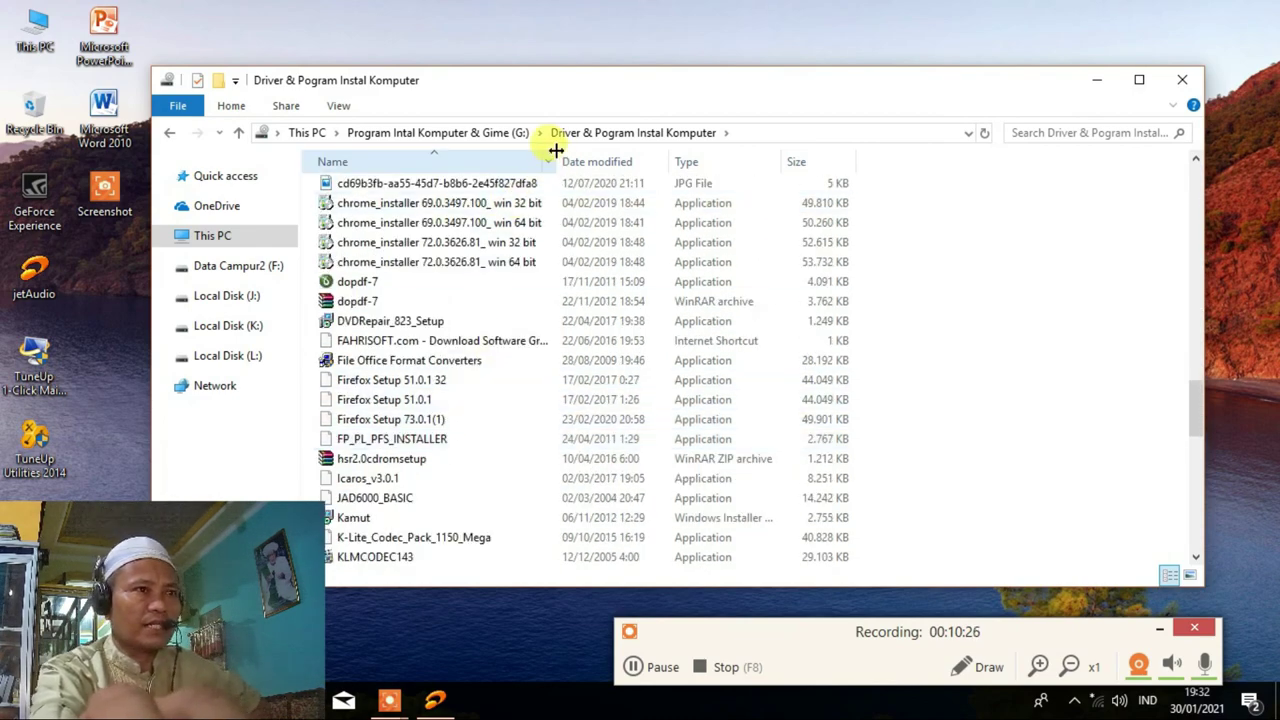
left_click_drag(556, 150, 628, 150)
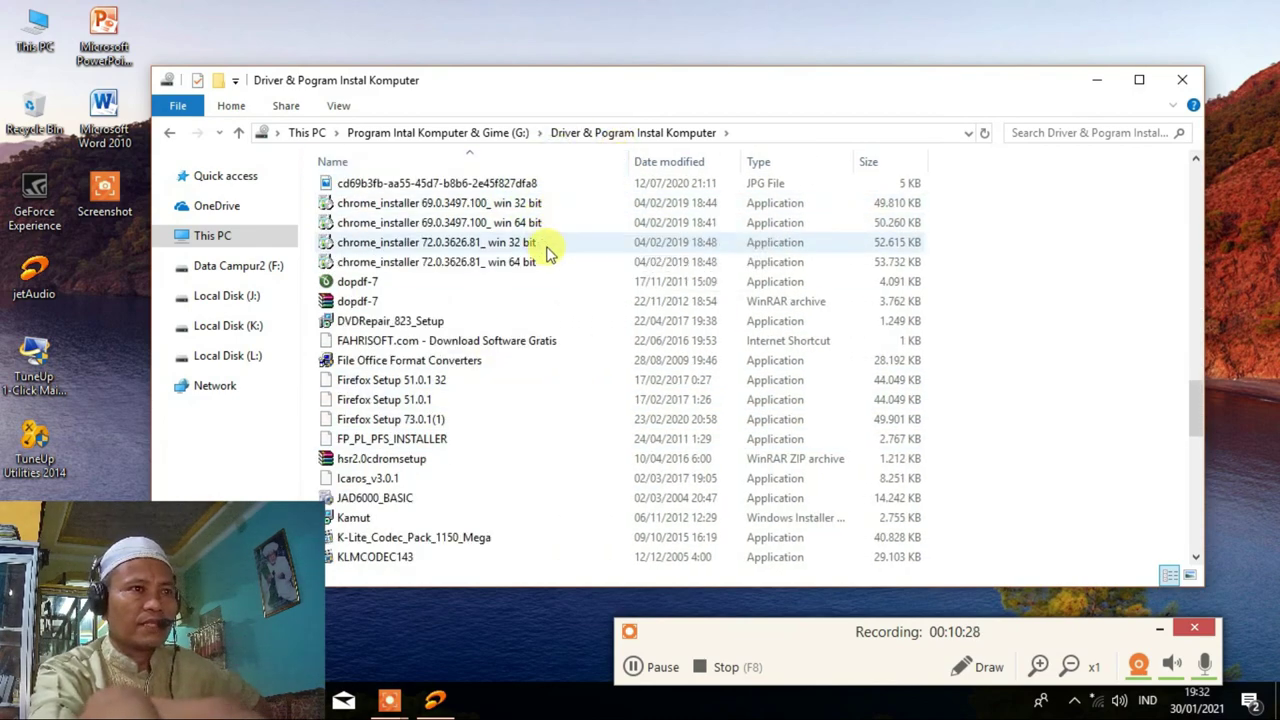
right_click(38, 28)
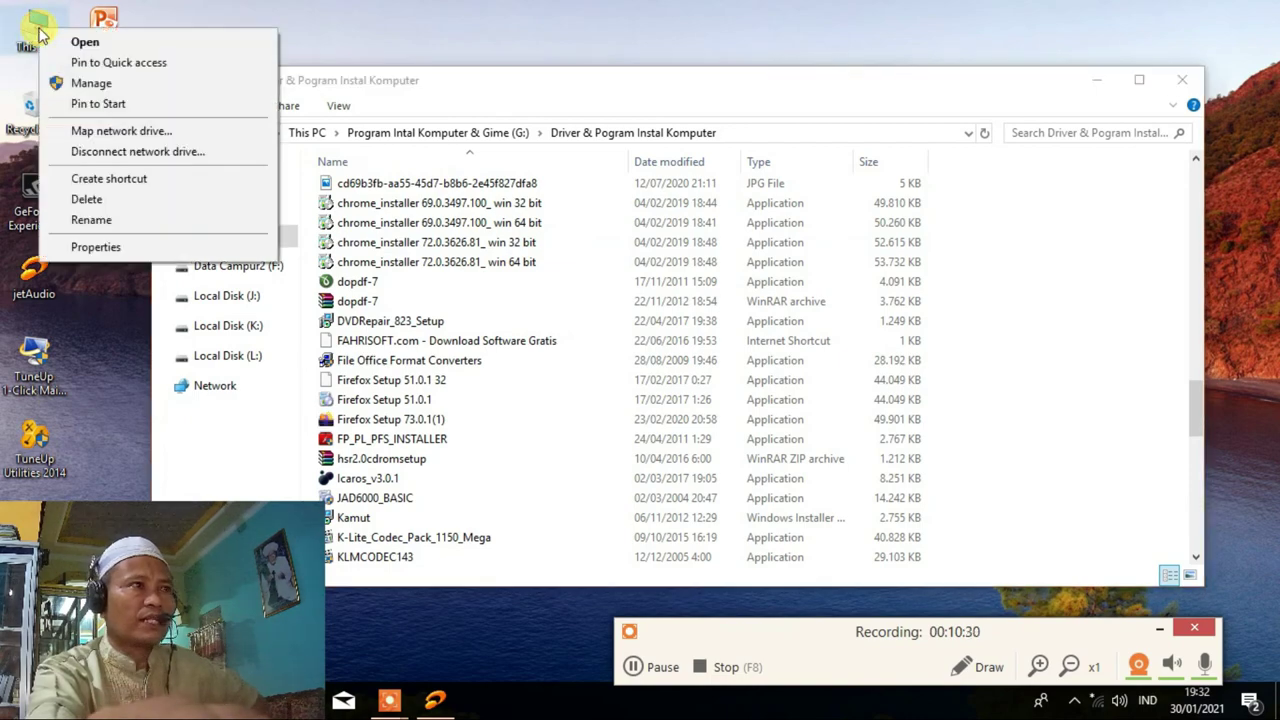
left_click(102, 248)
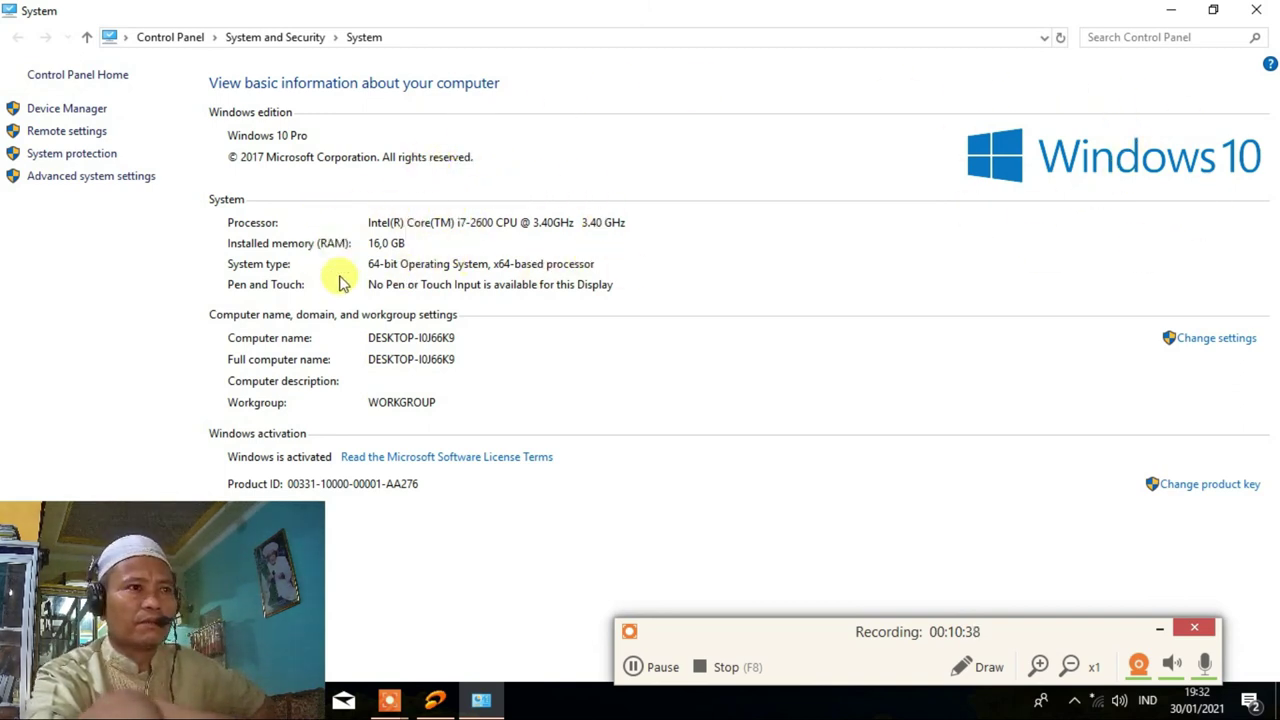
left_click(1256, 20)
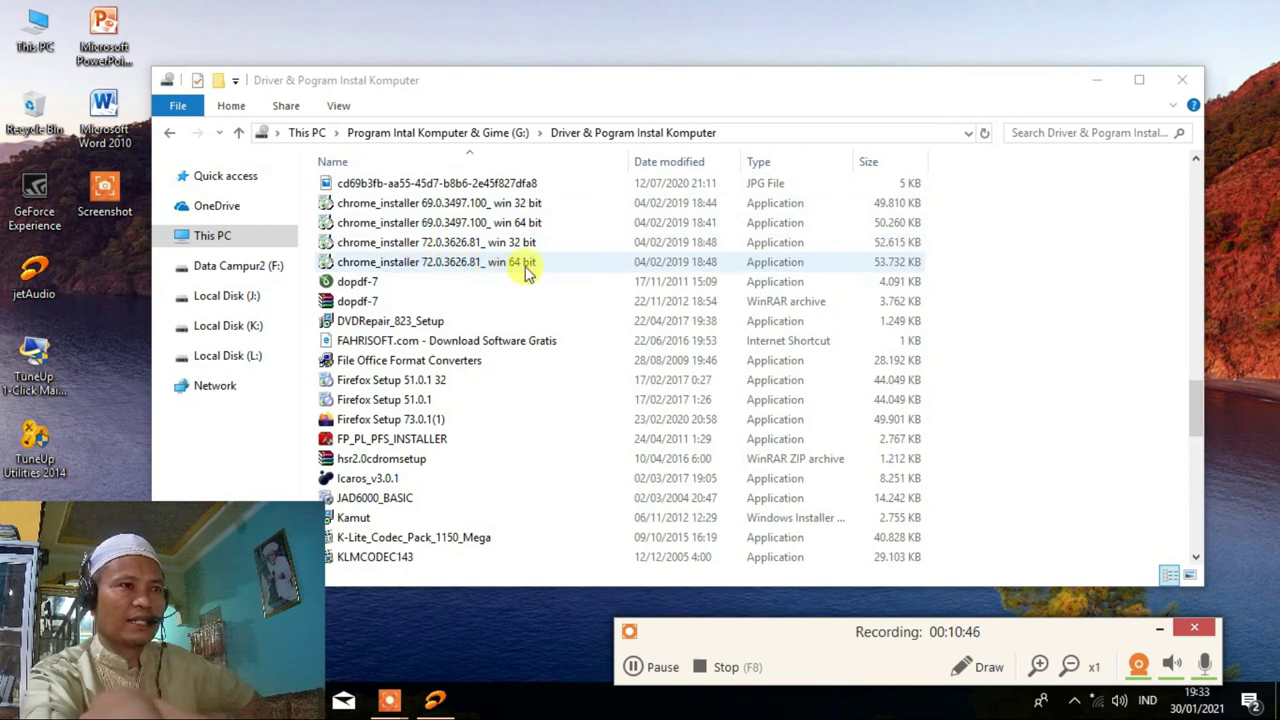
Run chrome_installer 72.0.3626.81_ win 64 bit to install and launch Google Chrome.
left_click(463, 266)
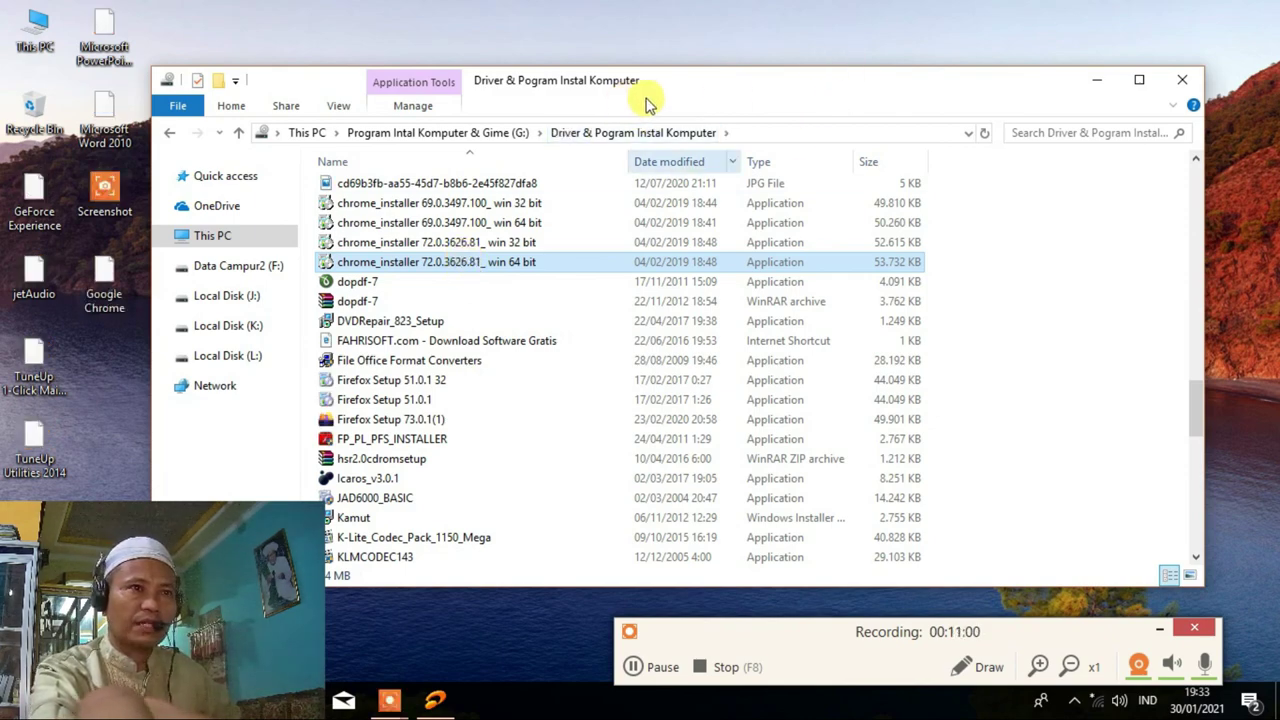
left_click_drag(689, 91, 720, 51)
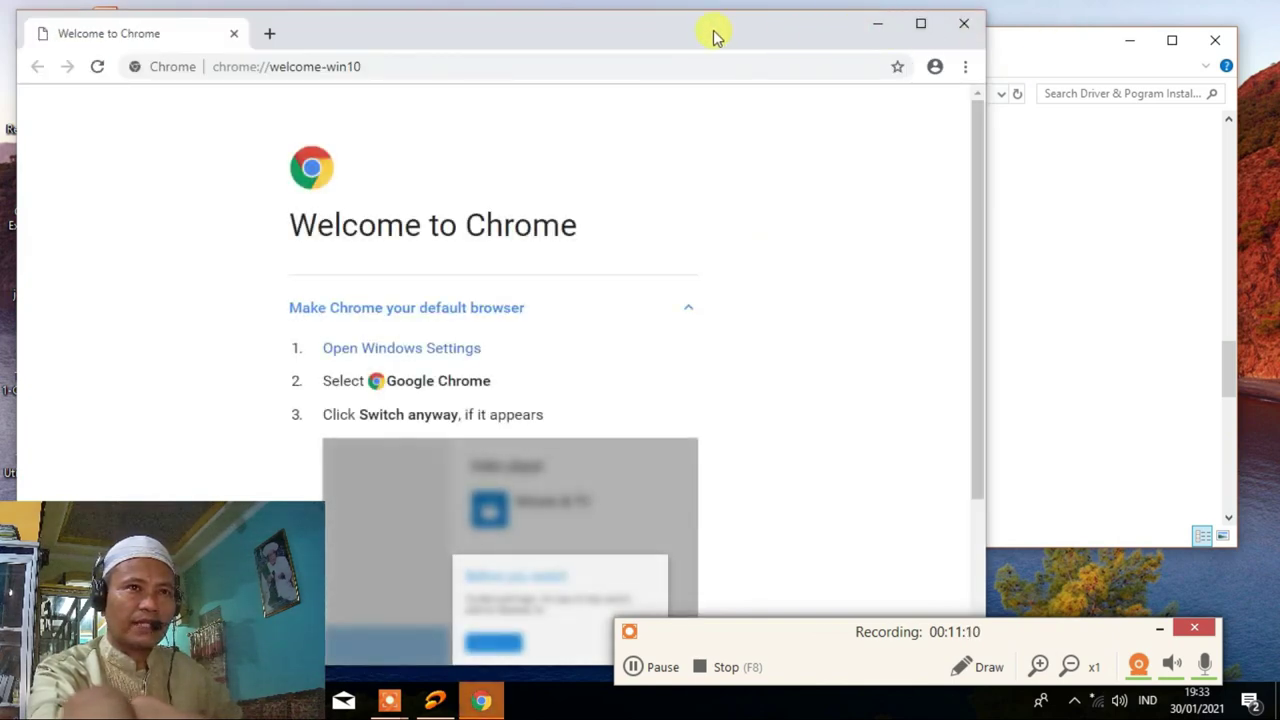
Close the Chrome welcome window and the Driver & Pogram Instal Komputer folder window.
left_click_drag(714, 36, 922, 27)
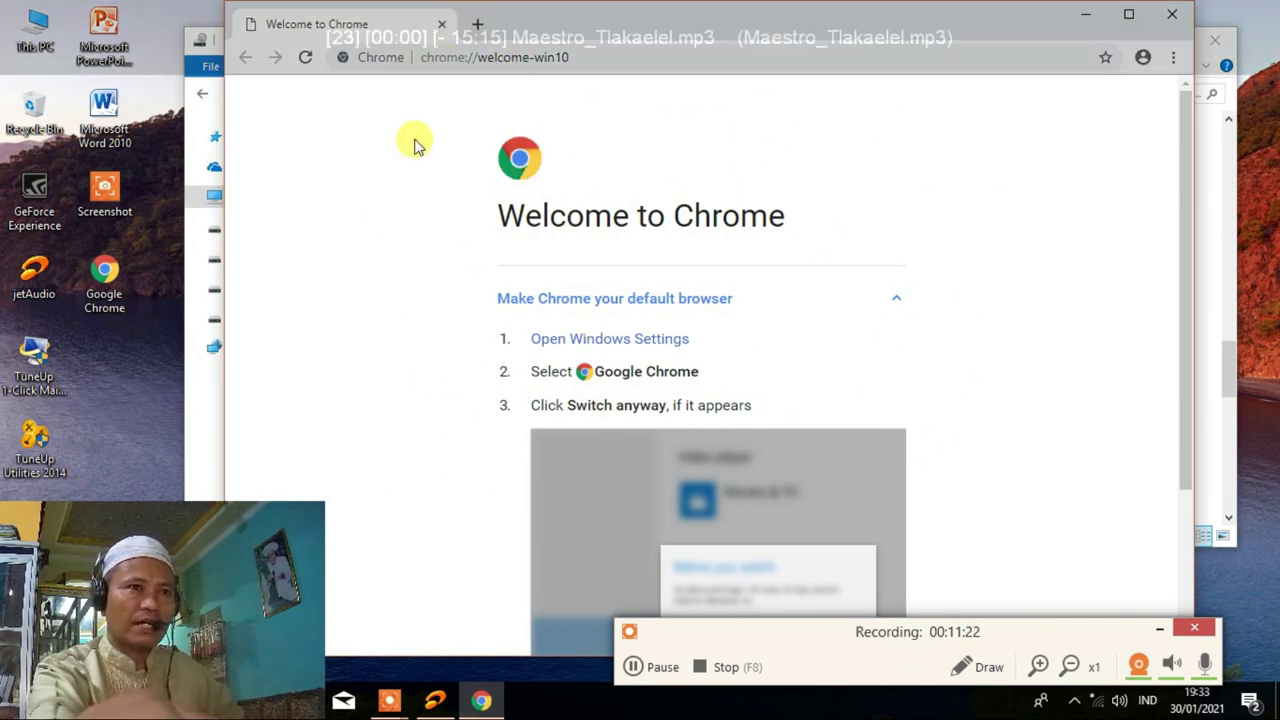
left_click(1147, 61)
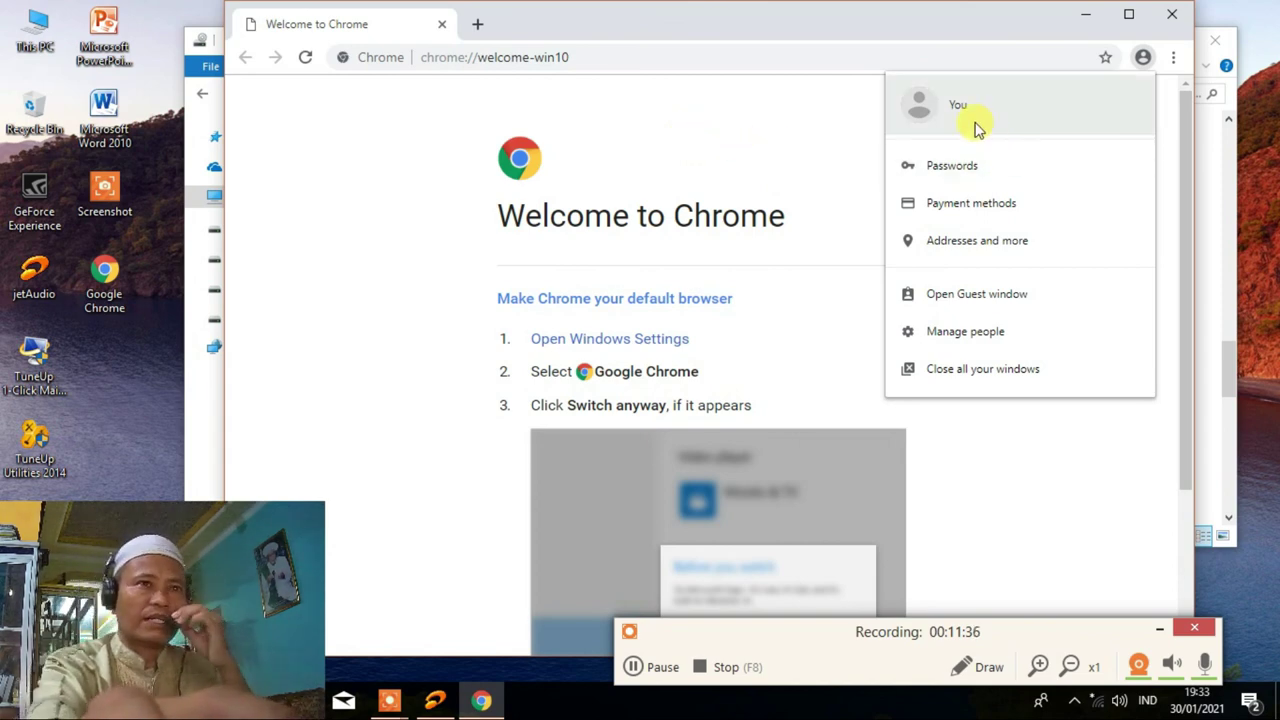
left_click(758, 35)
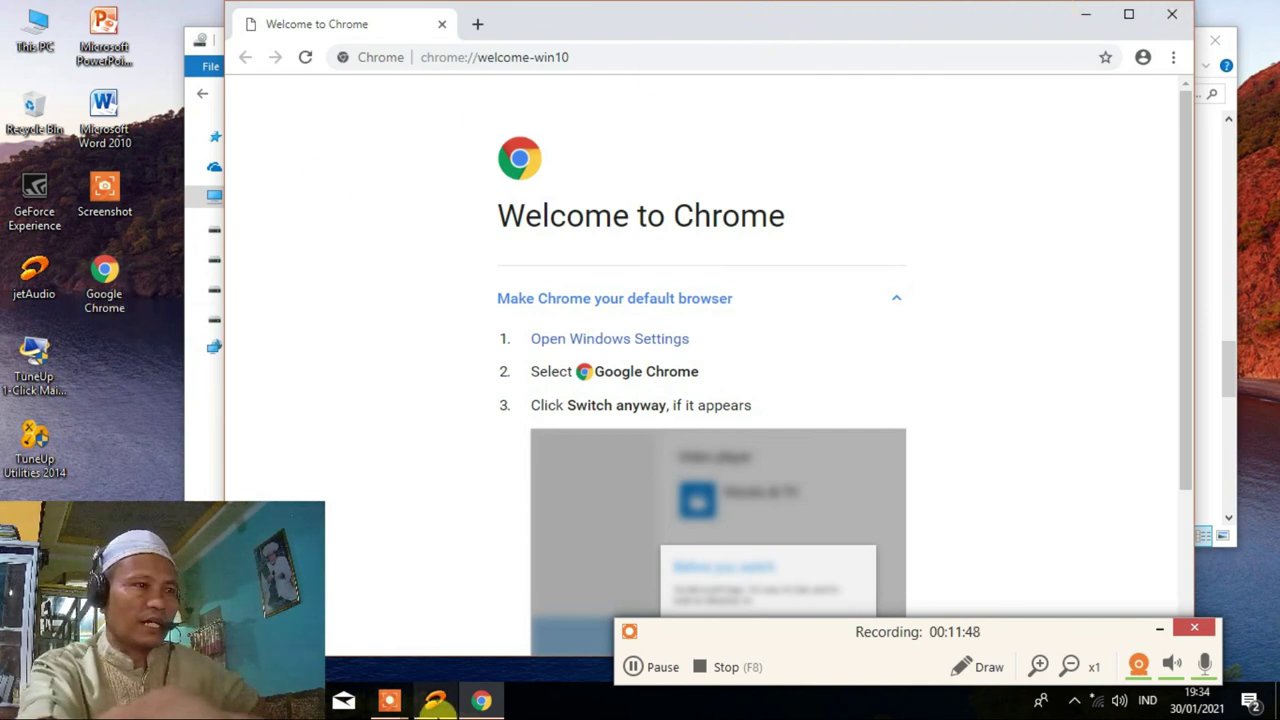
mouse_move(467, 706)
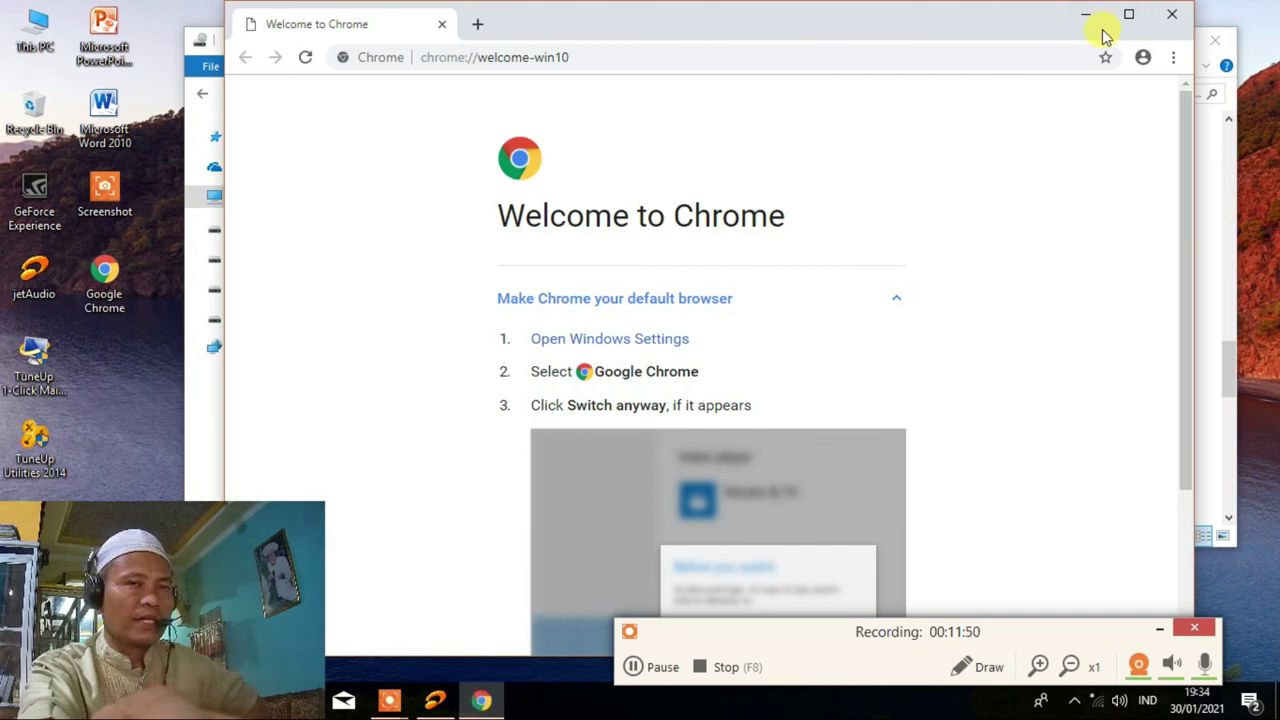
left_click(1172, 14)
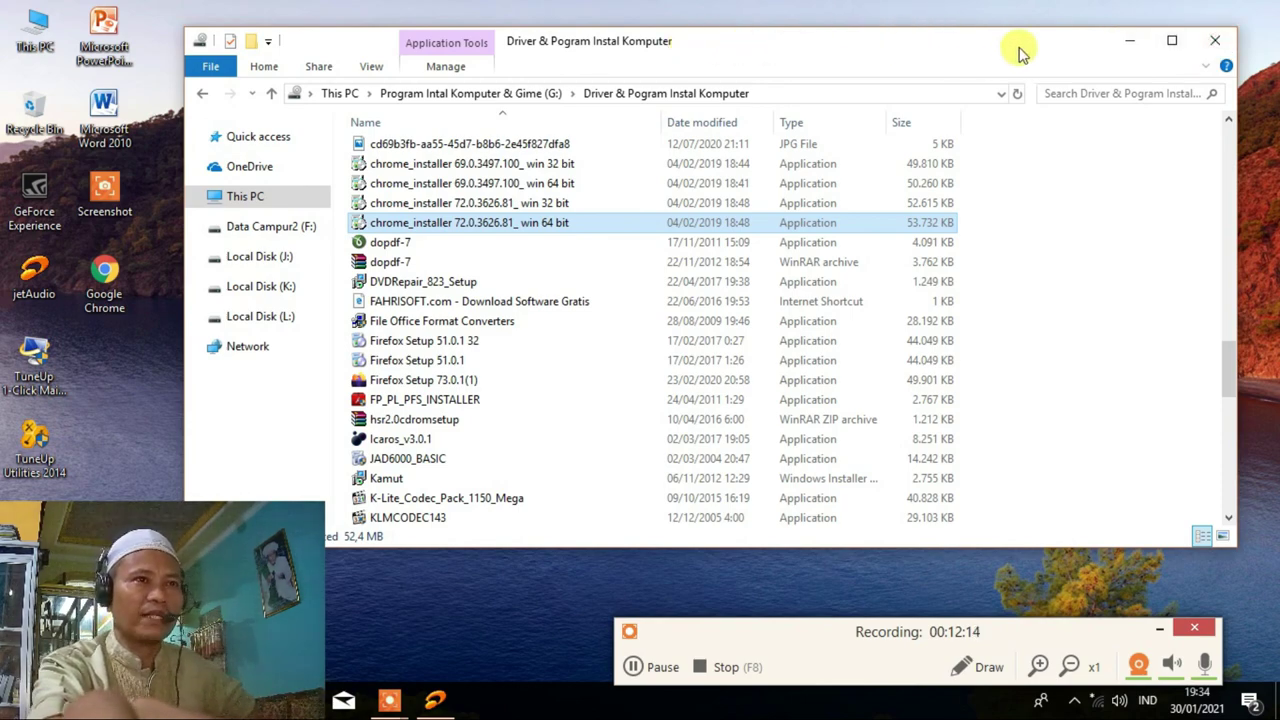
left_click(1216, 42)
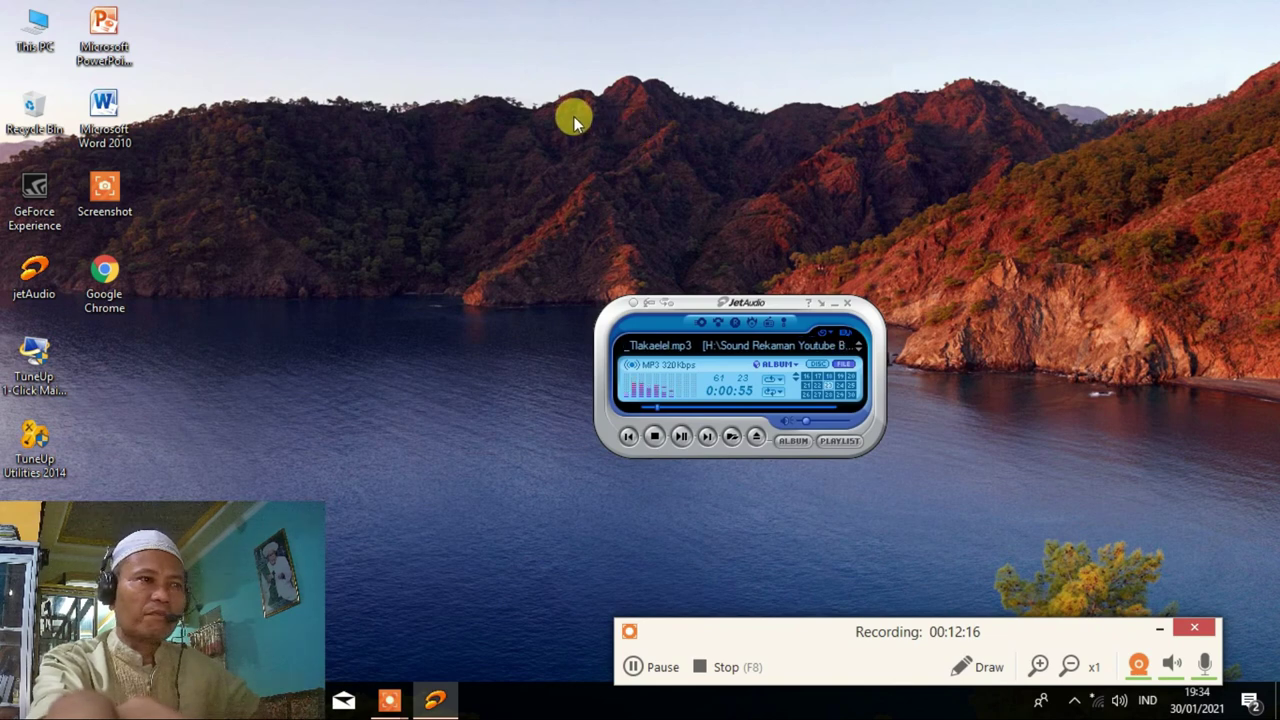